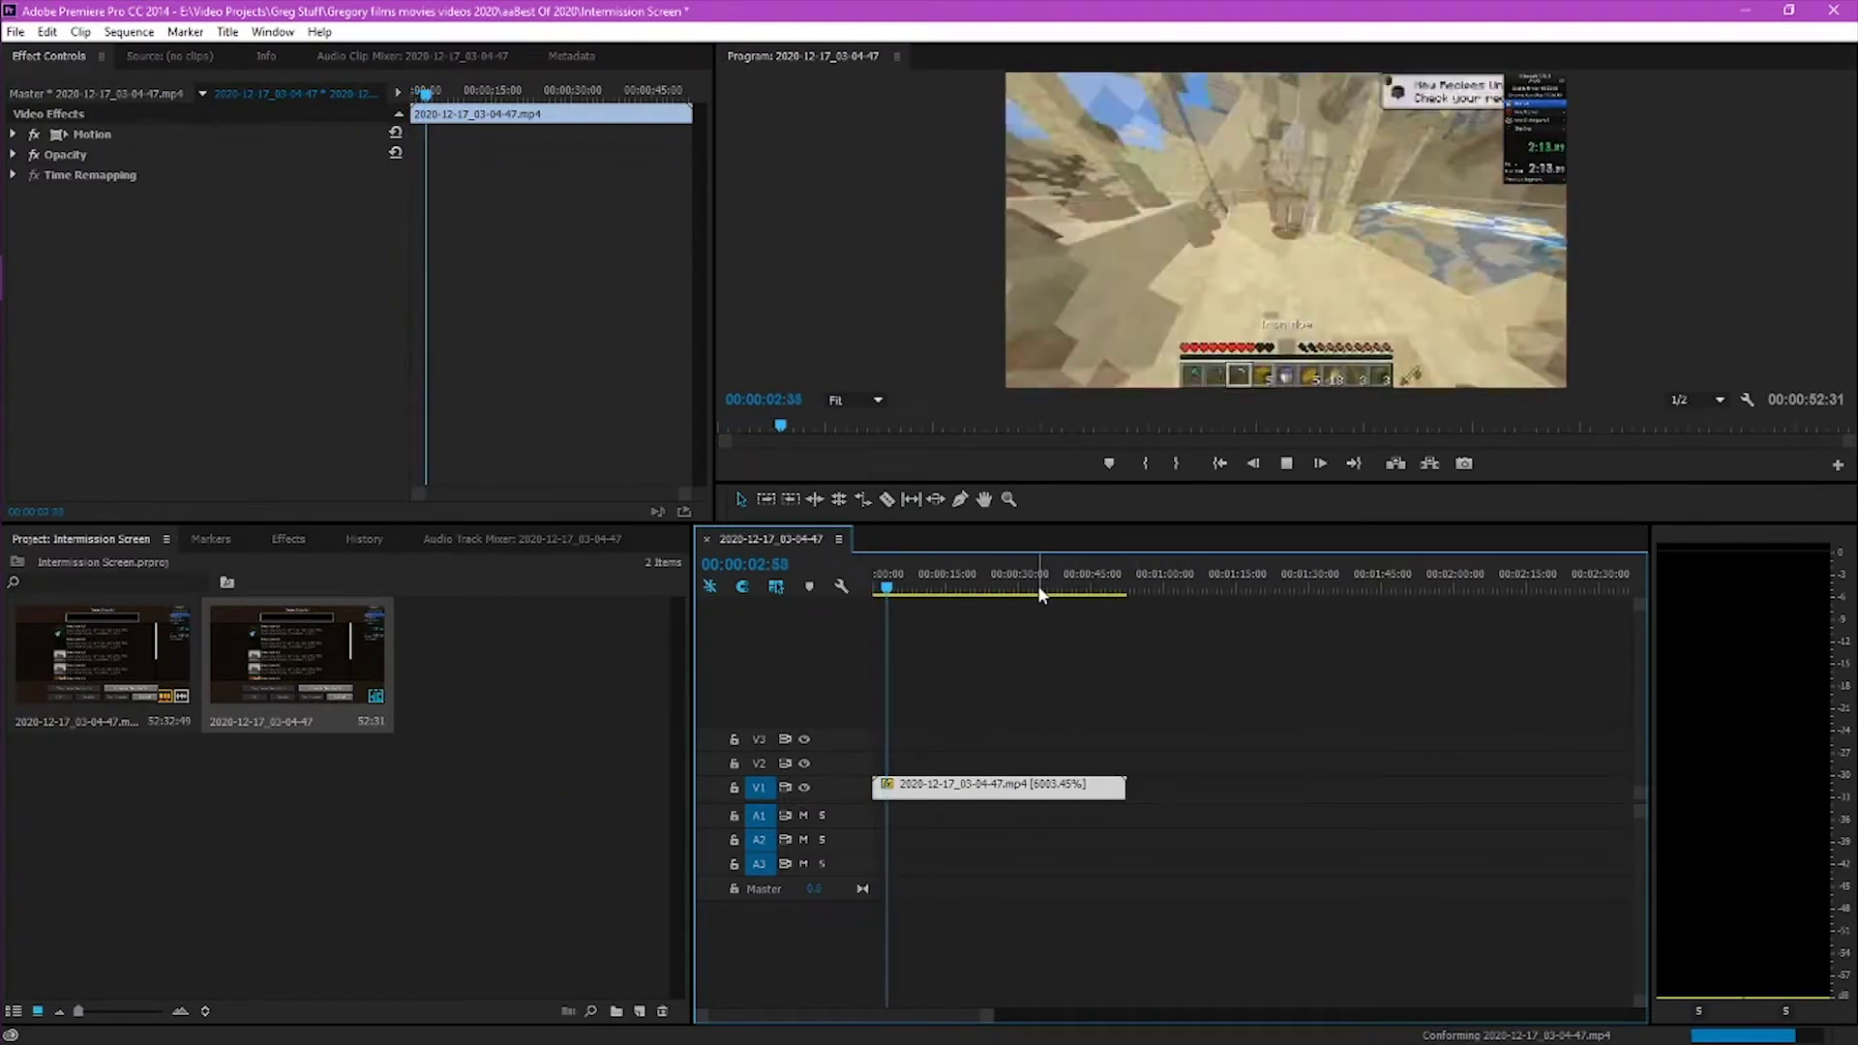
Stop playback and search the effects library for "cur"
{"action": "key", "text": "space"}
{"action": "left_click", "coordinate": [287, 539]}
{"action": "left_click", "coordinate": [58, 566]}
{"action": "type", "text": "cur"}
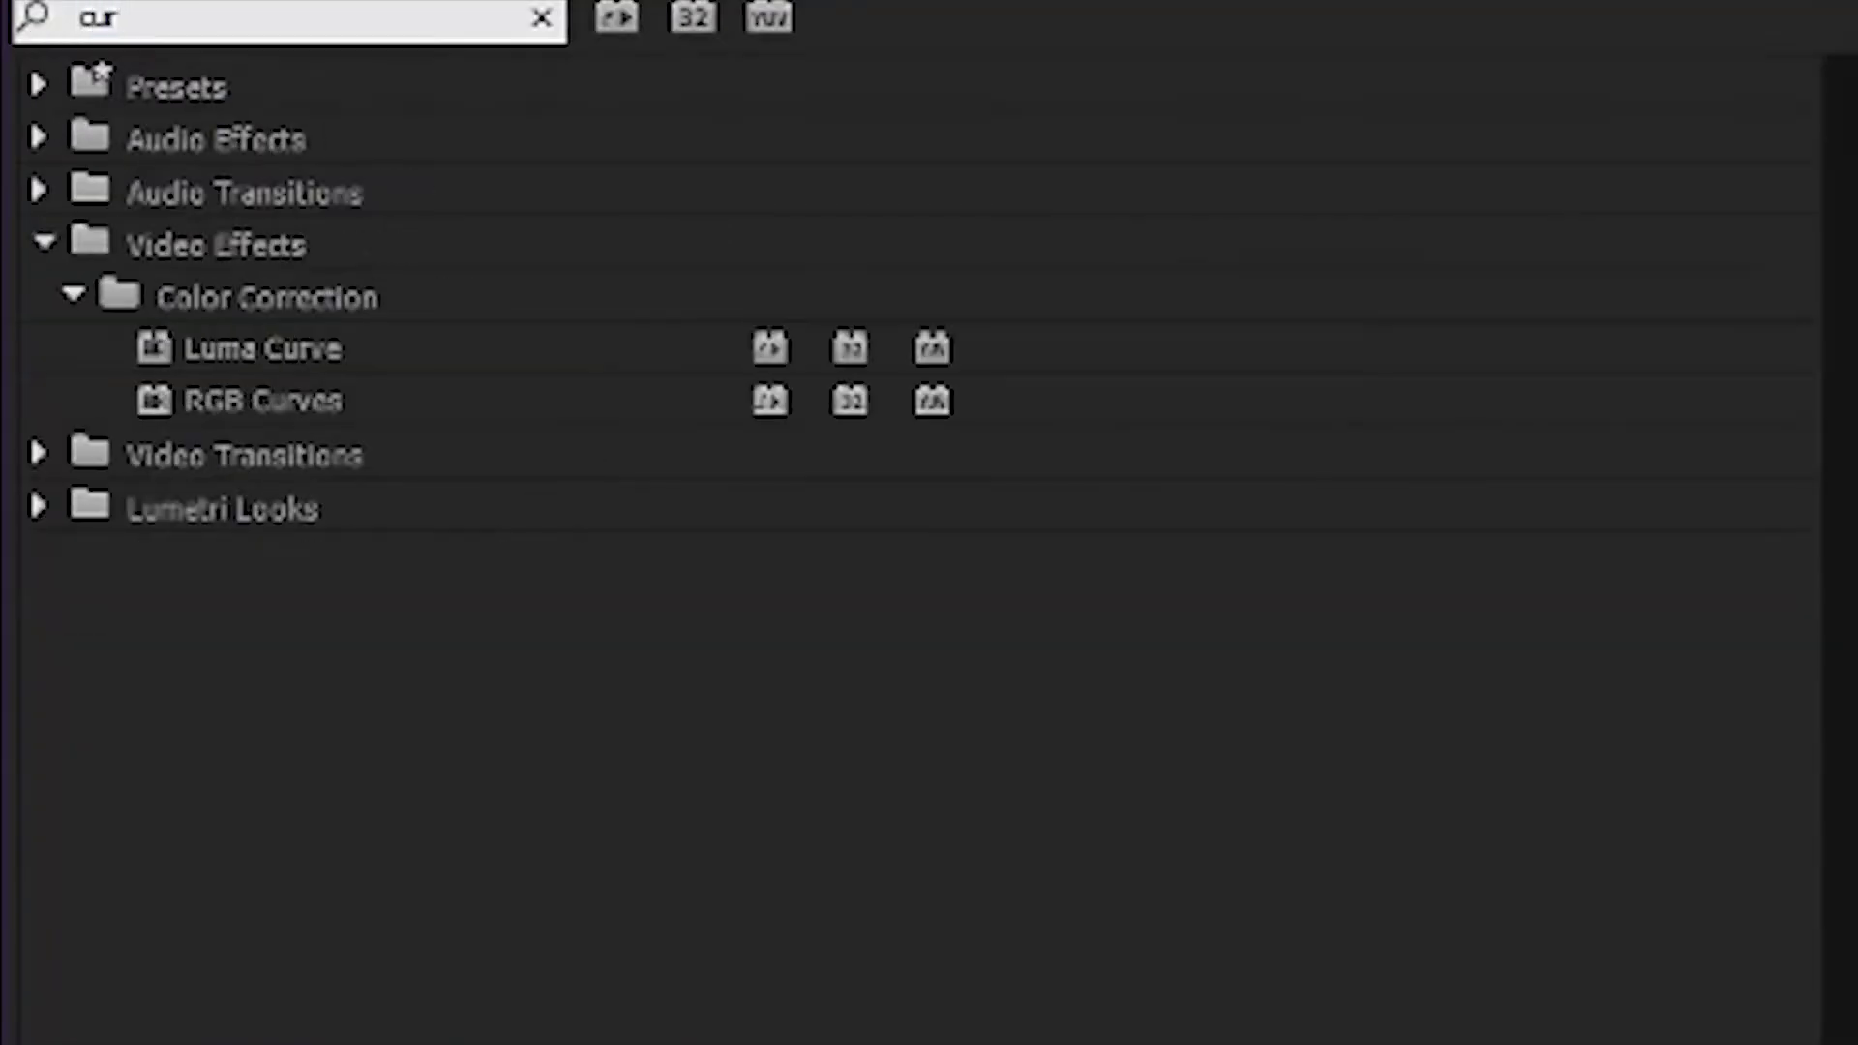
{"action": "key", "text": "BackSpace"}
{"action": "key", "text": "BackSpace"}
{"action": "key", "text": "BackSpace"}
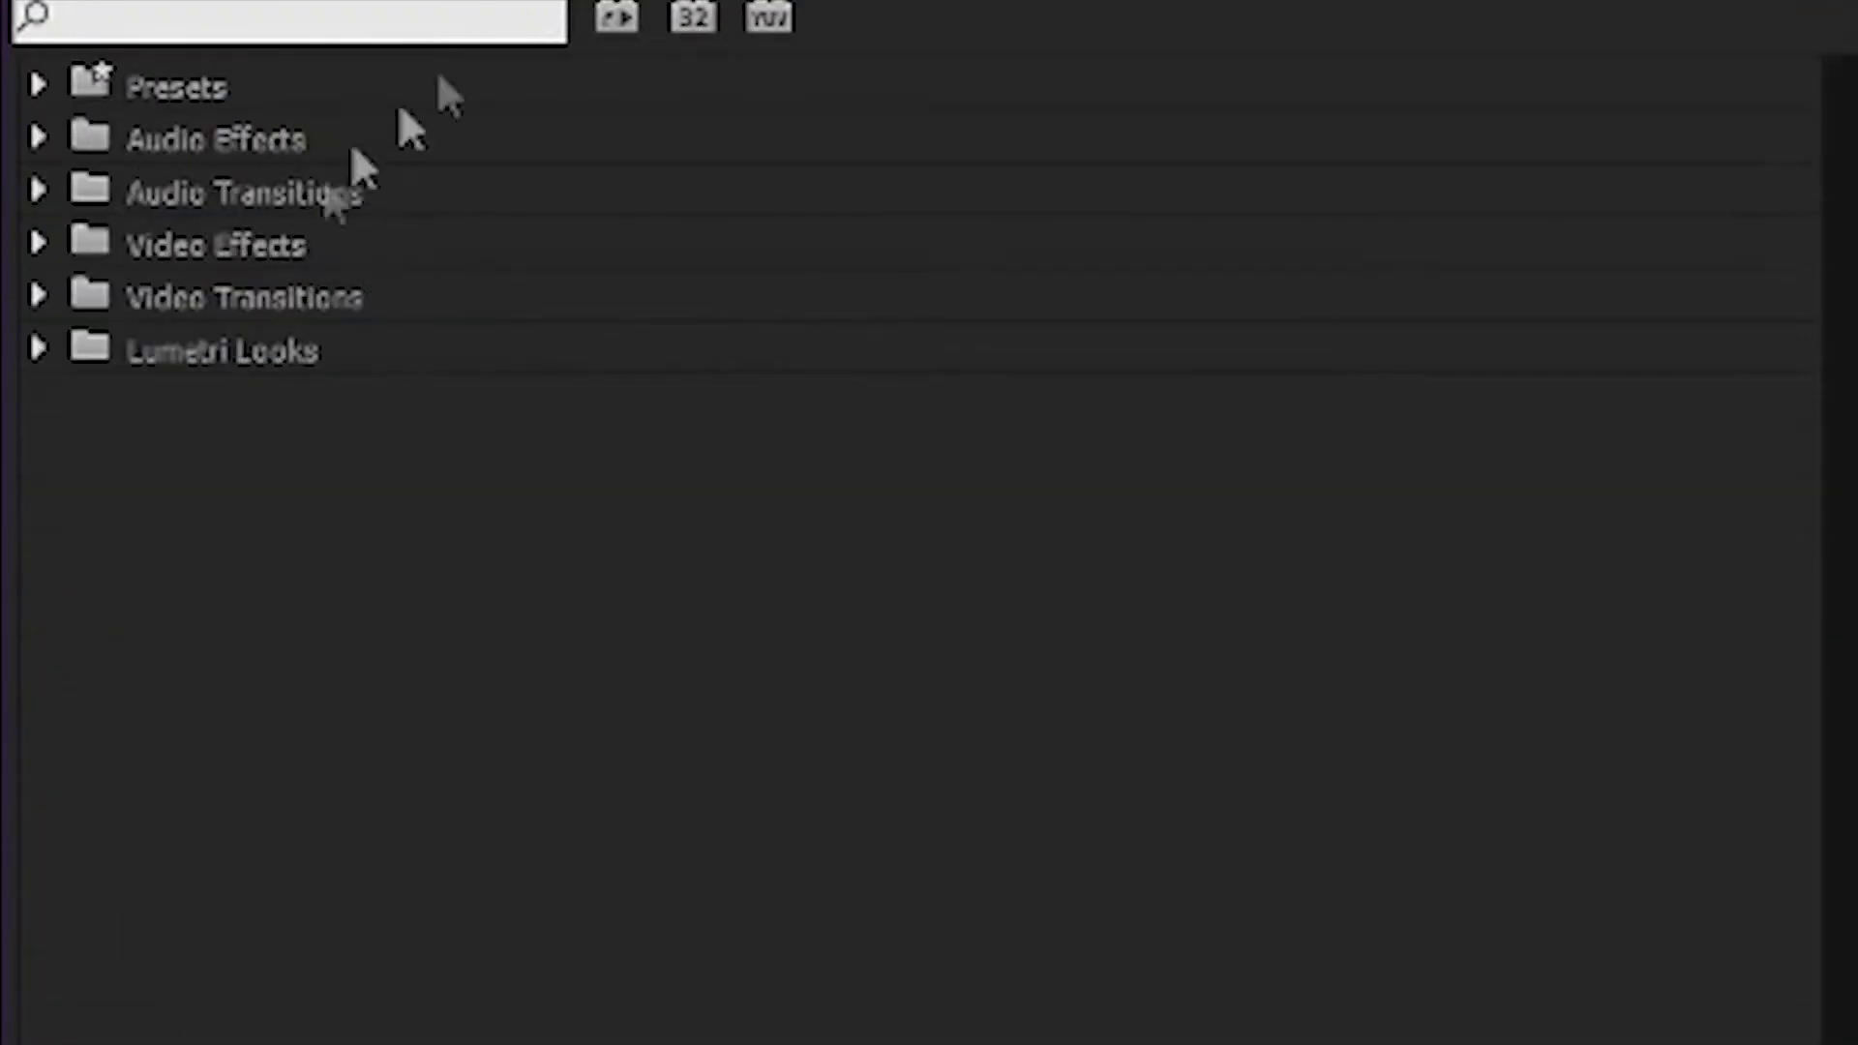
Apply the Lens Distortion effect from the Distort video effects to the clip on V1
{"action": "left_click", "coordinate": [39, 243]}
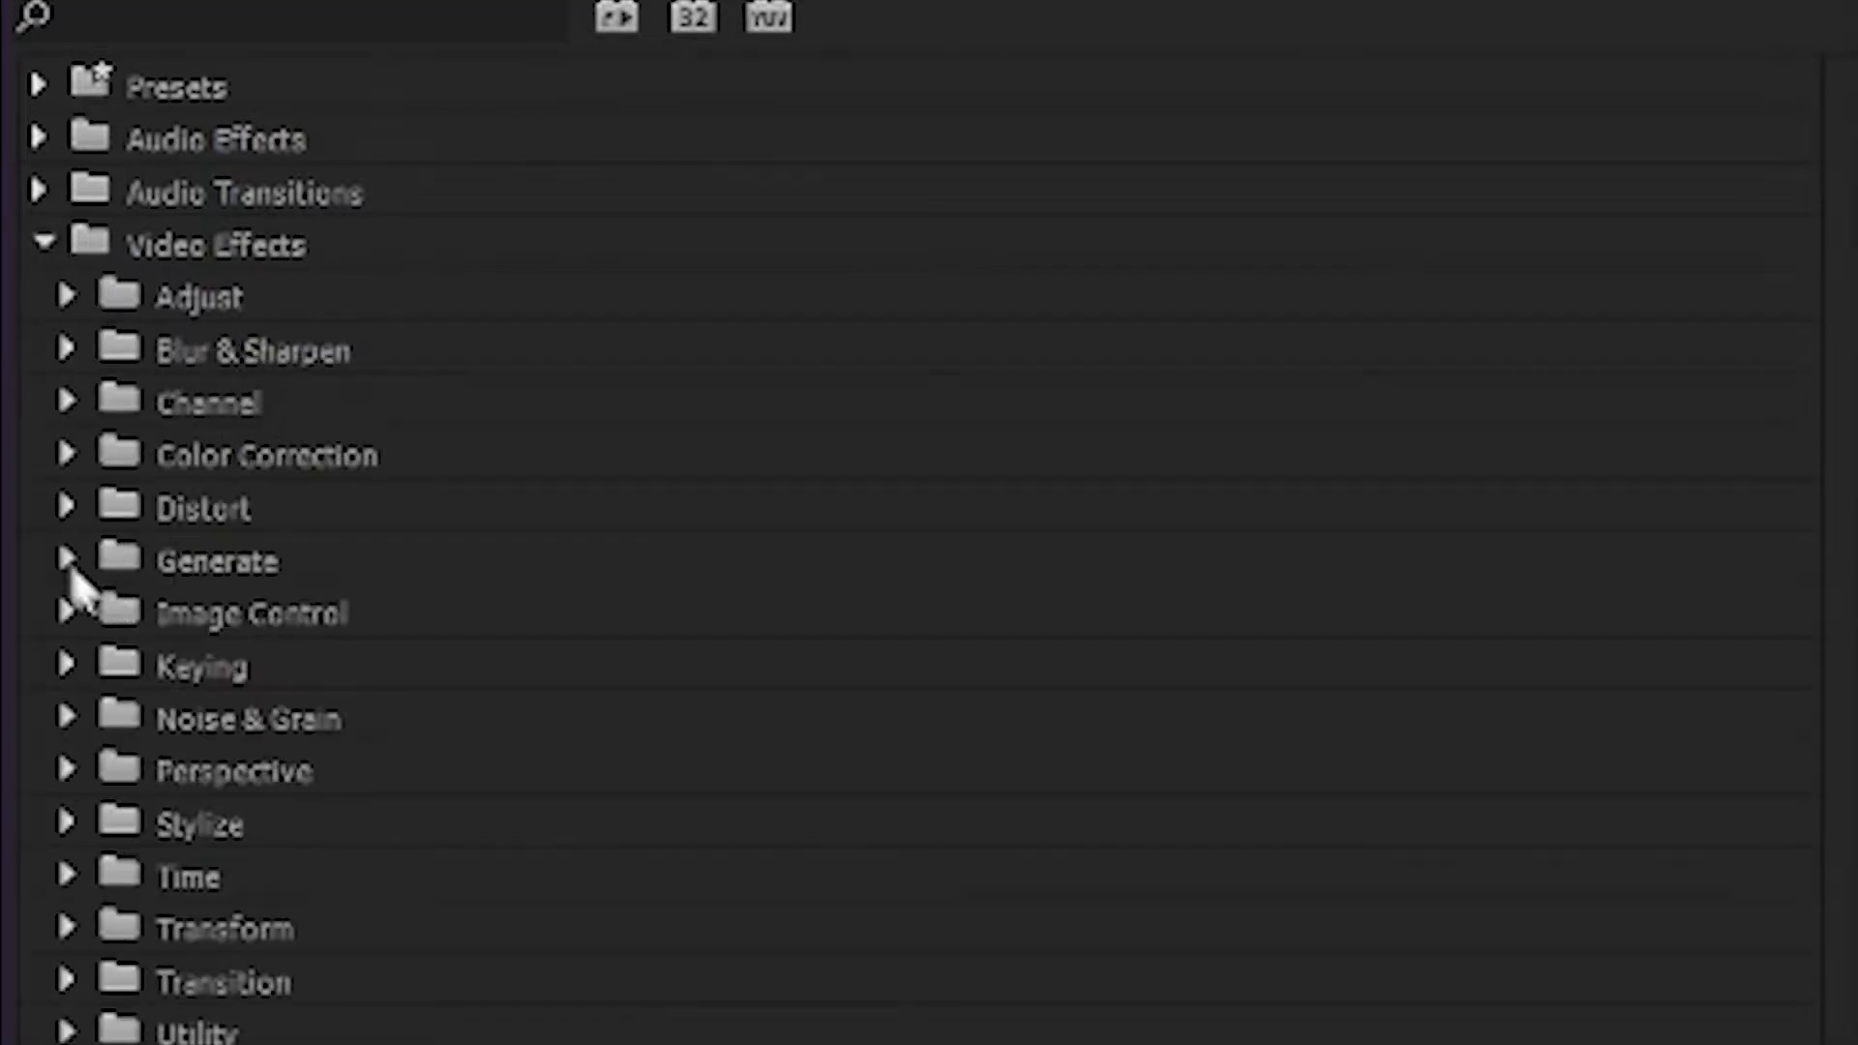
{"action": "left_click", "coordinate": [64, 506]}
{"action": "left_click_drag", "start_coordinate": [274, 631], "coordinate": [997, 786]}
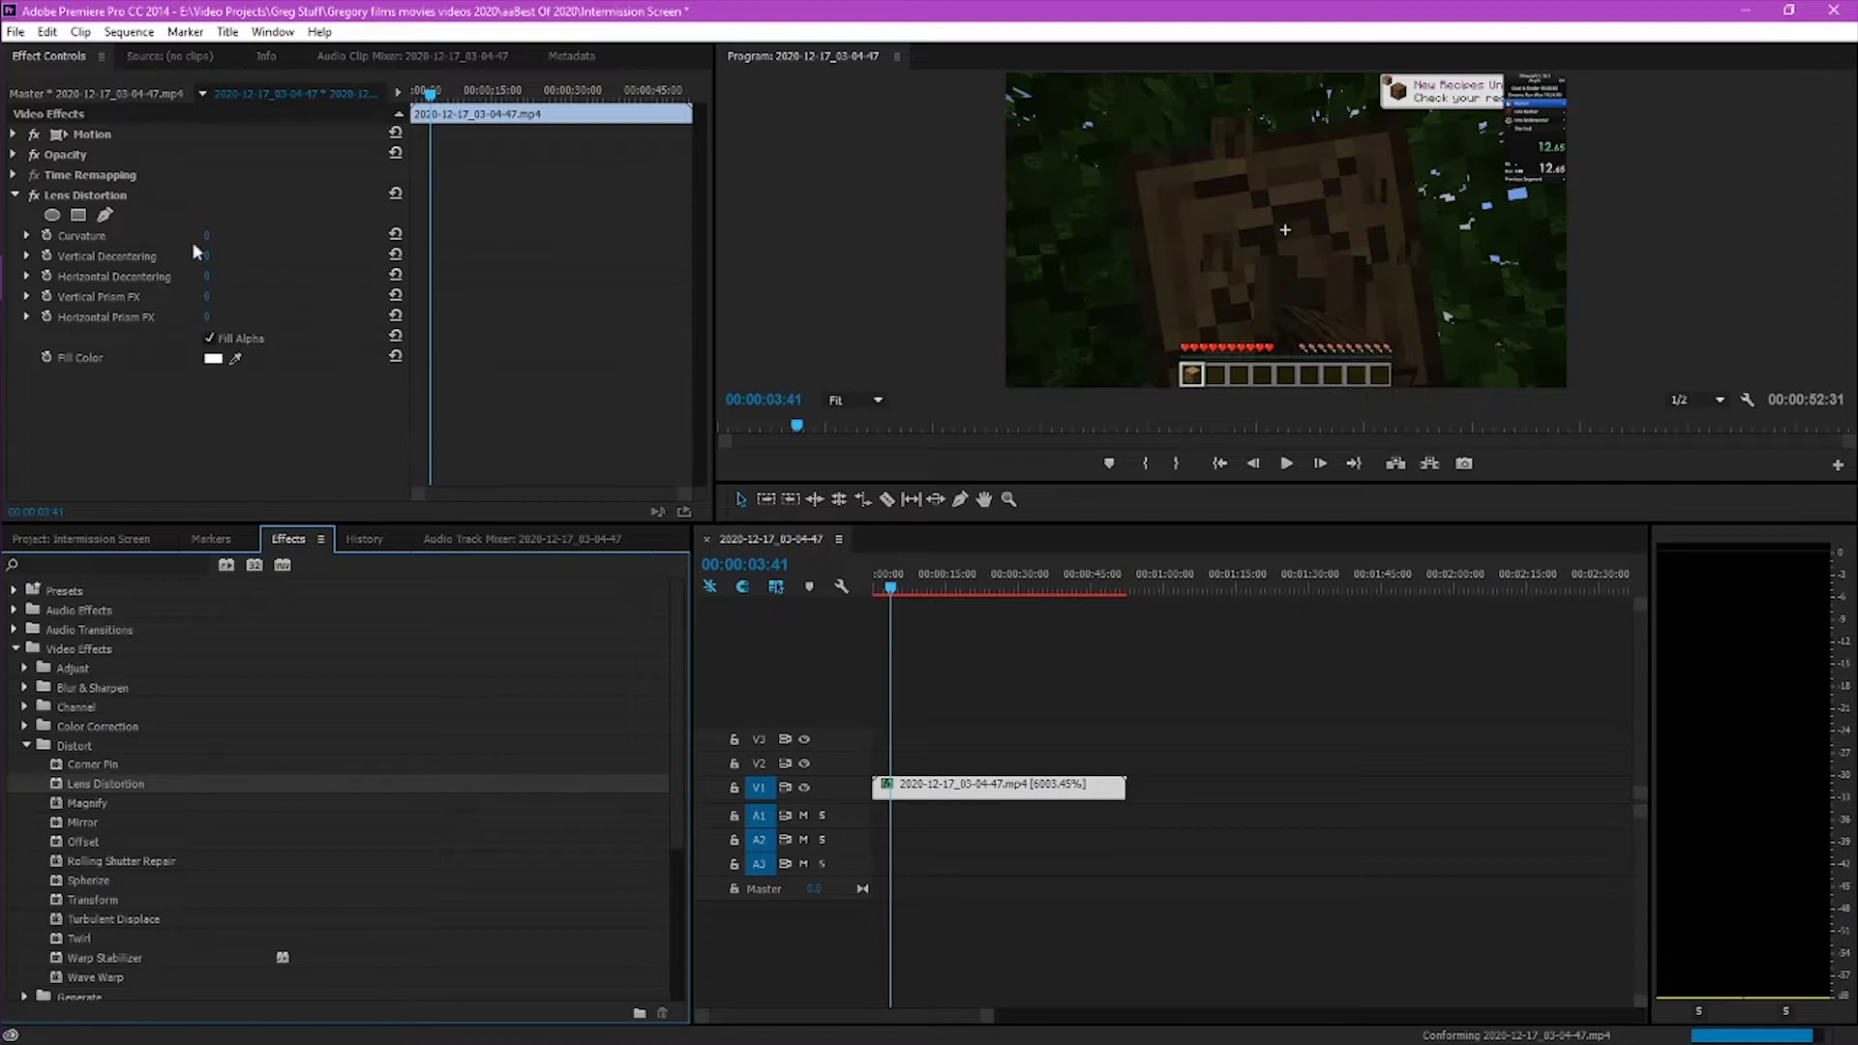
Move the playhead to the start of the sequence and set the Lens Distortion Curvature to 44
{"action": "left_click", "coordinate": [214, 235]}
{"action": "left_click_drag", "start_coordinate": [902, 592], "coordinate": [873, 590]}
{"action": "left_click", "coordinate": [209, 240]}
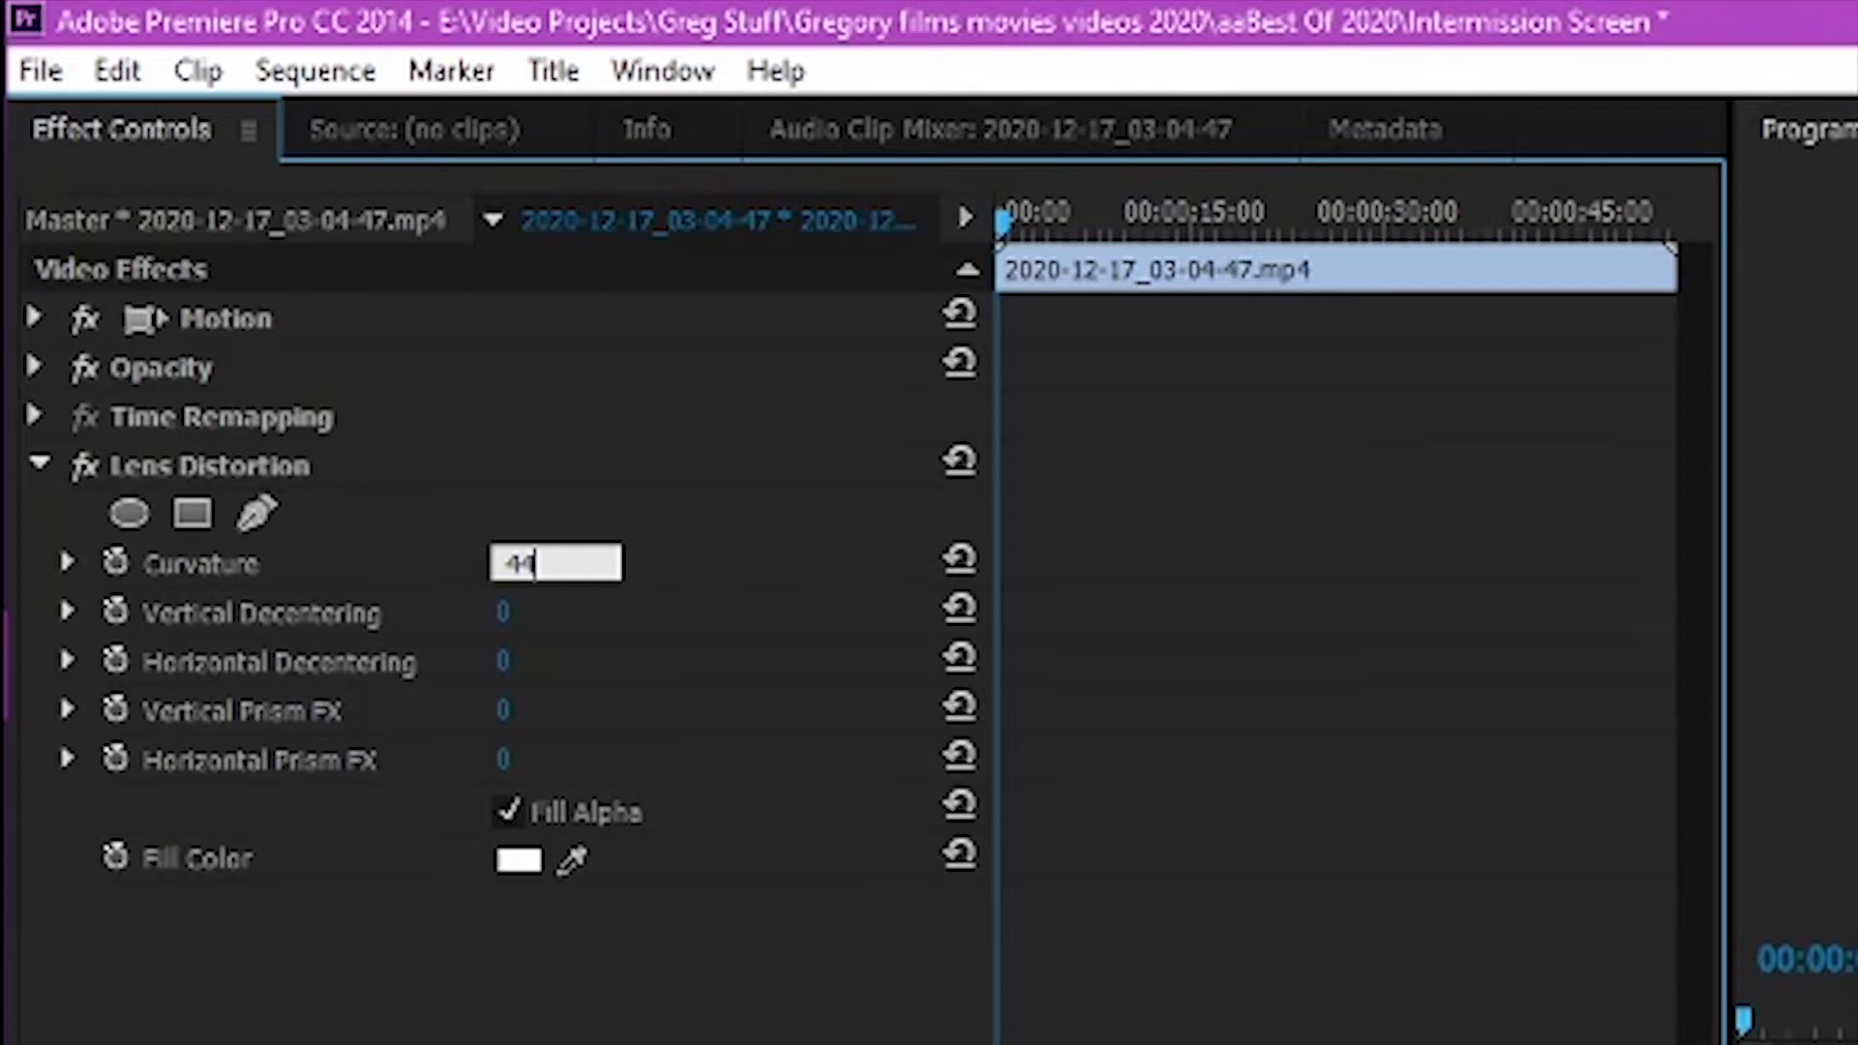
{"action": "type", "text": "44"}
{"action": "key", "text": "Return"}
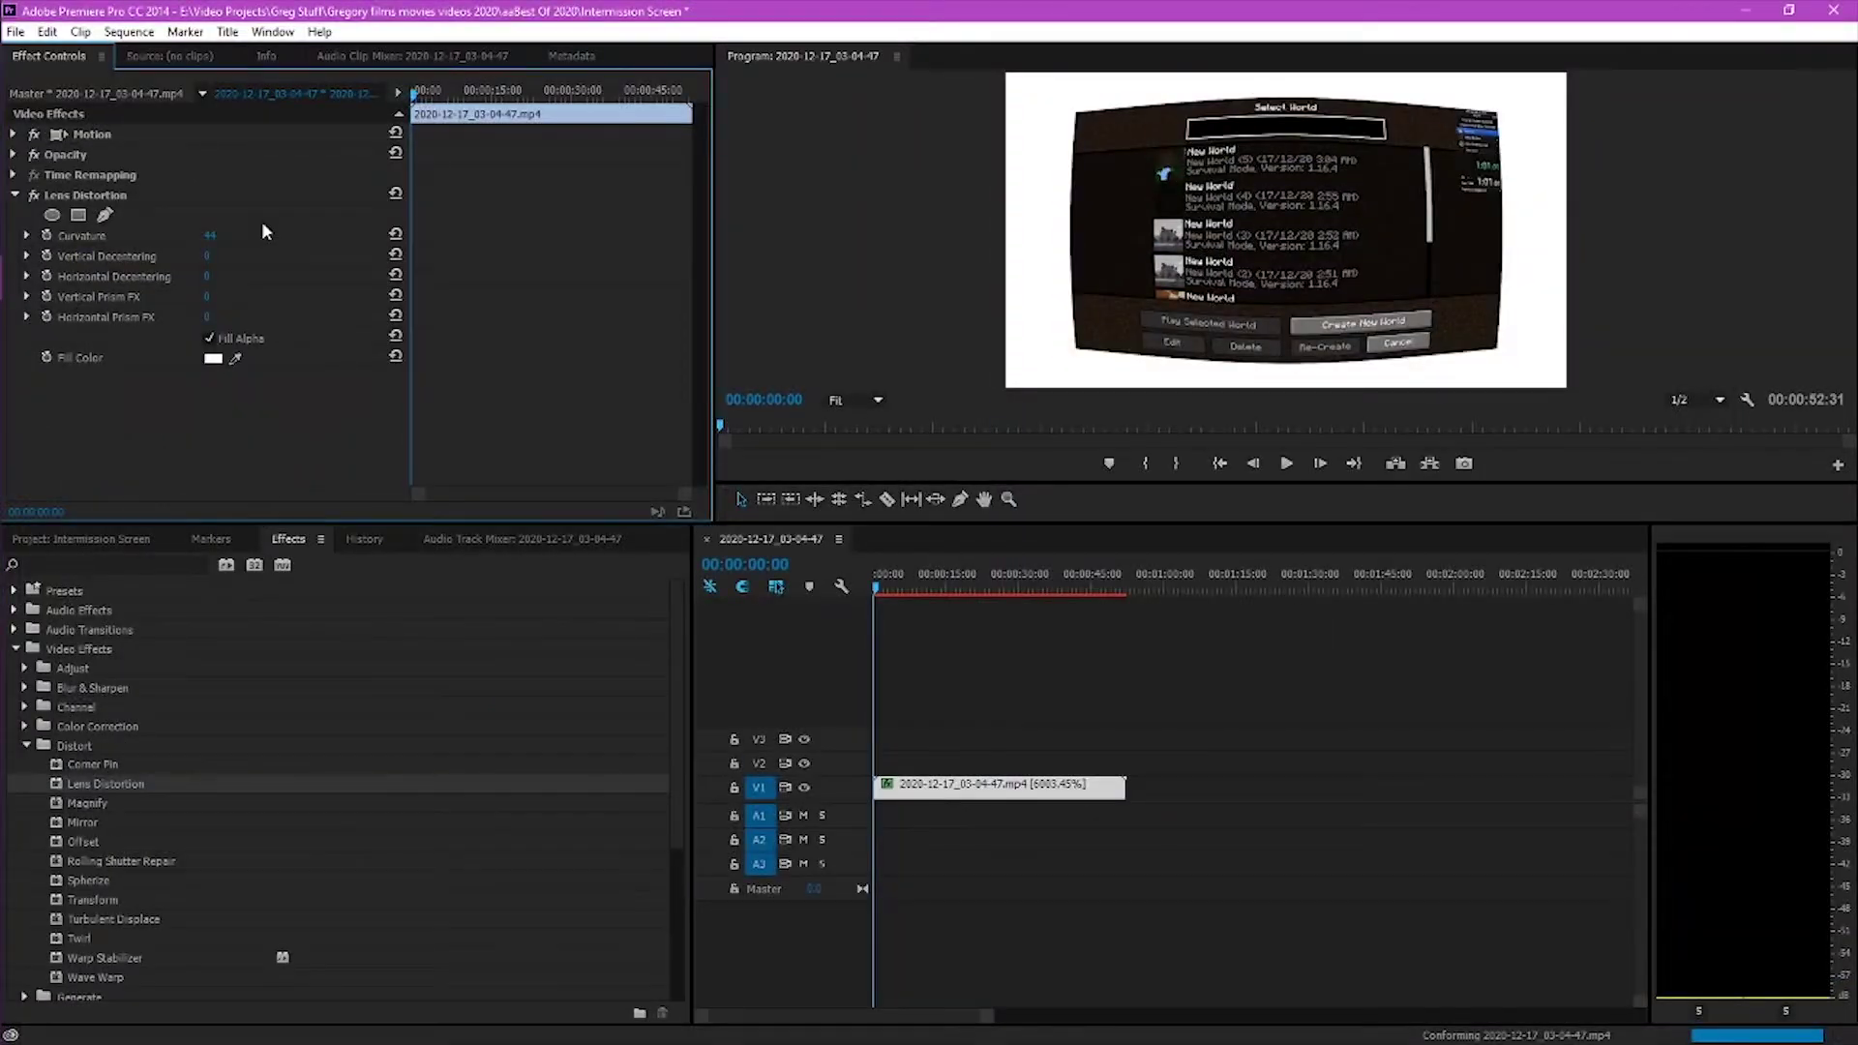
{"action": "left_click", "coordinate": [230, 232]}
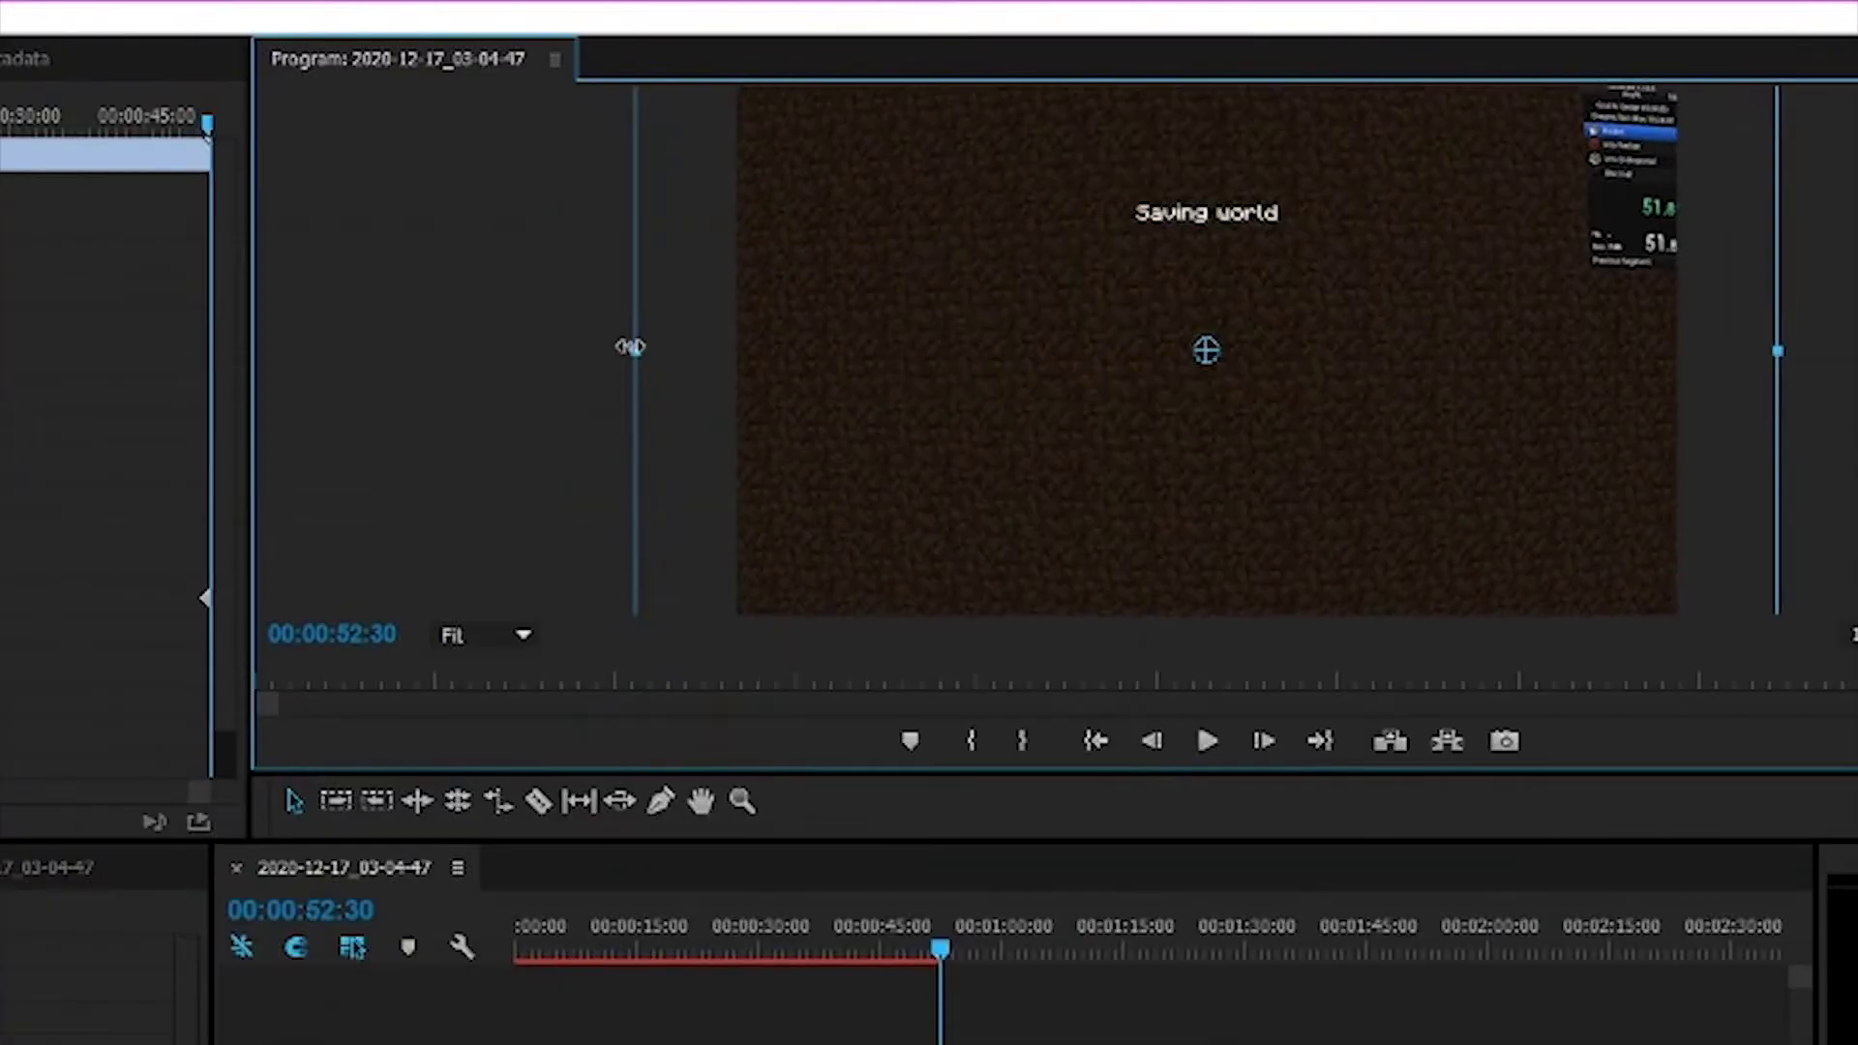
Play the sequence from its start to preview the lens distortion
{"action": "left_click_drag", "start_coordinate": [909, 919], "coordinate": [433, 989]}
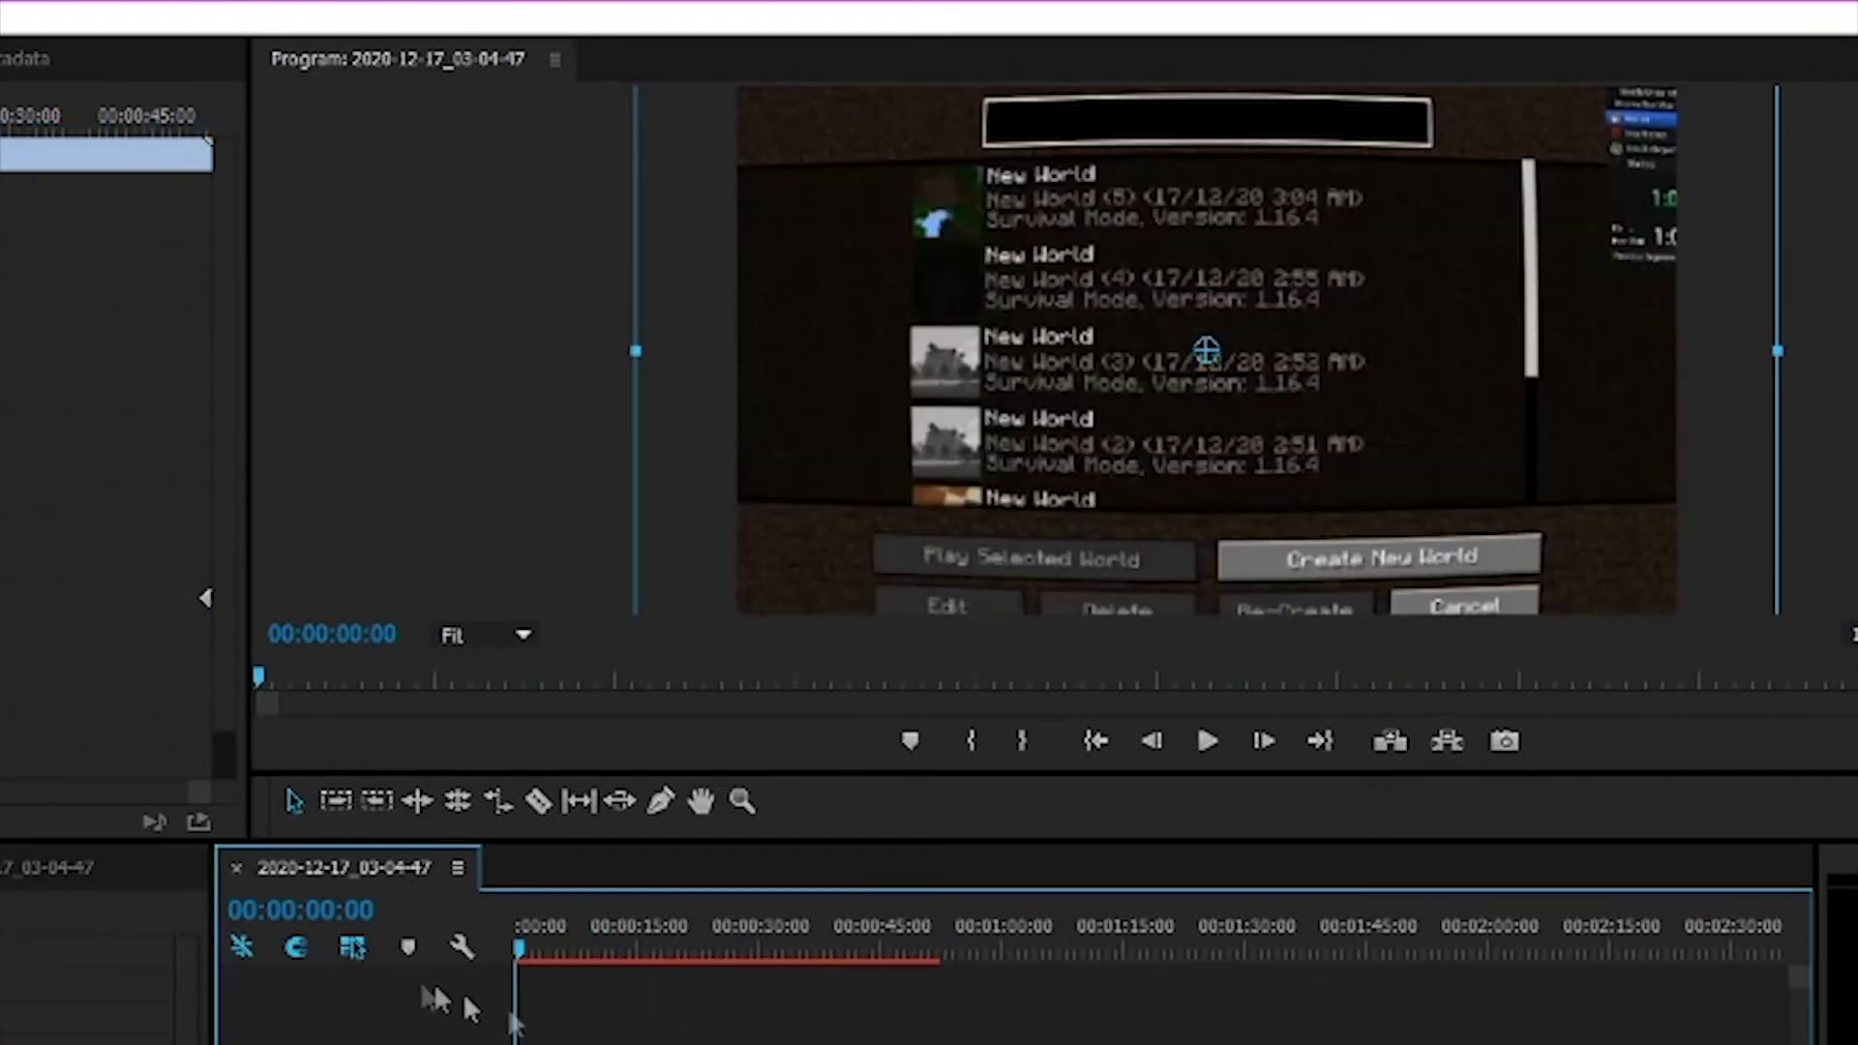
{"action": "key", "text": "space"}
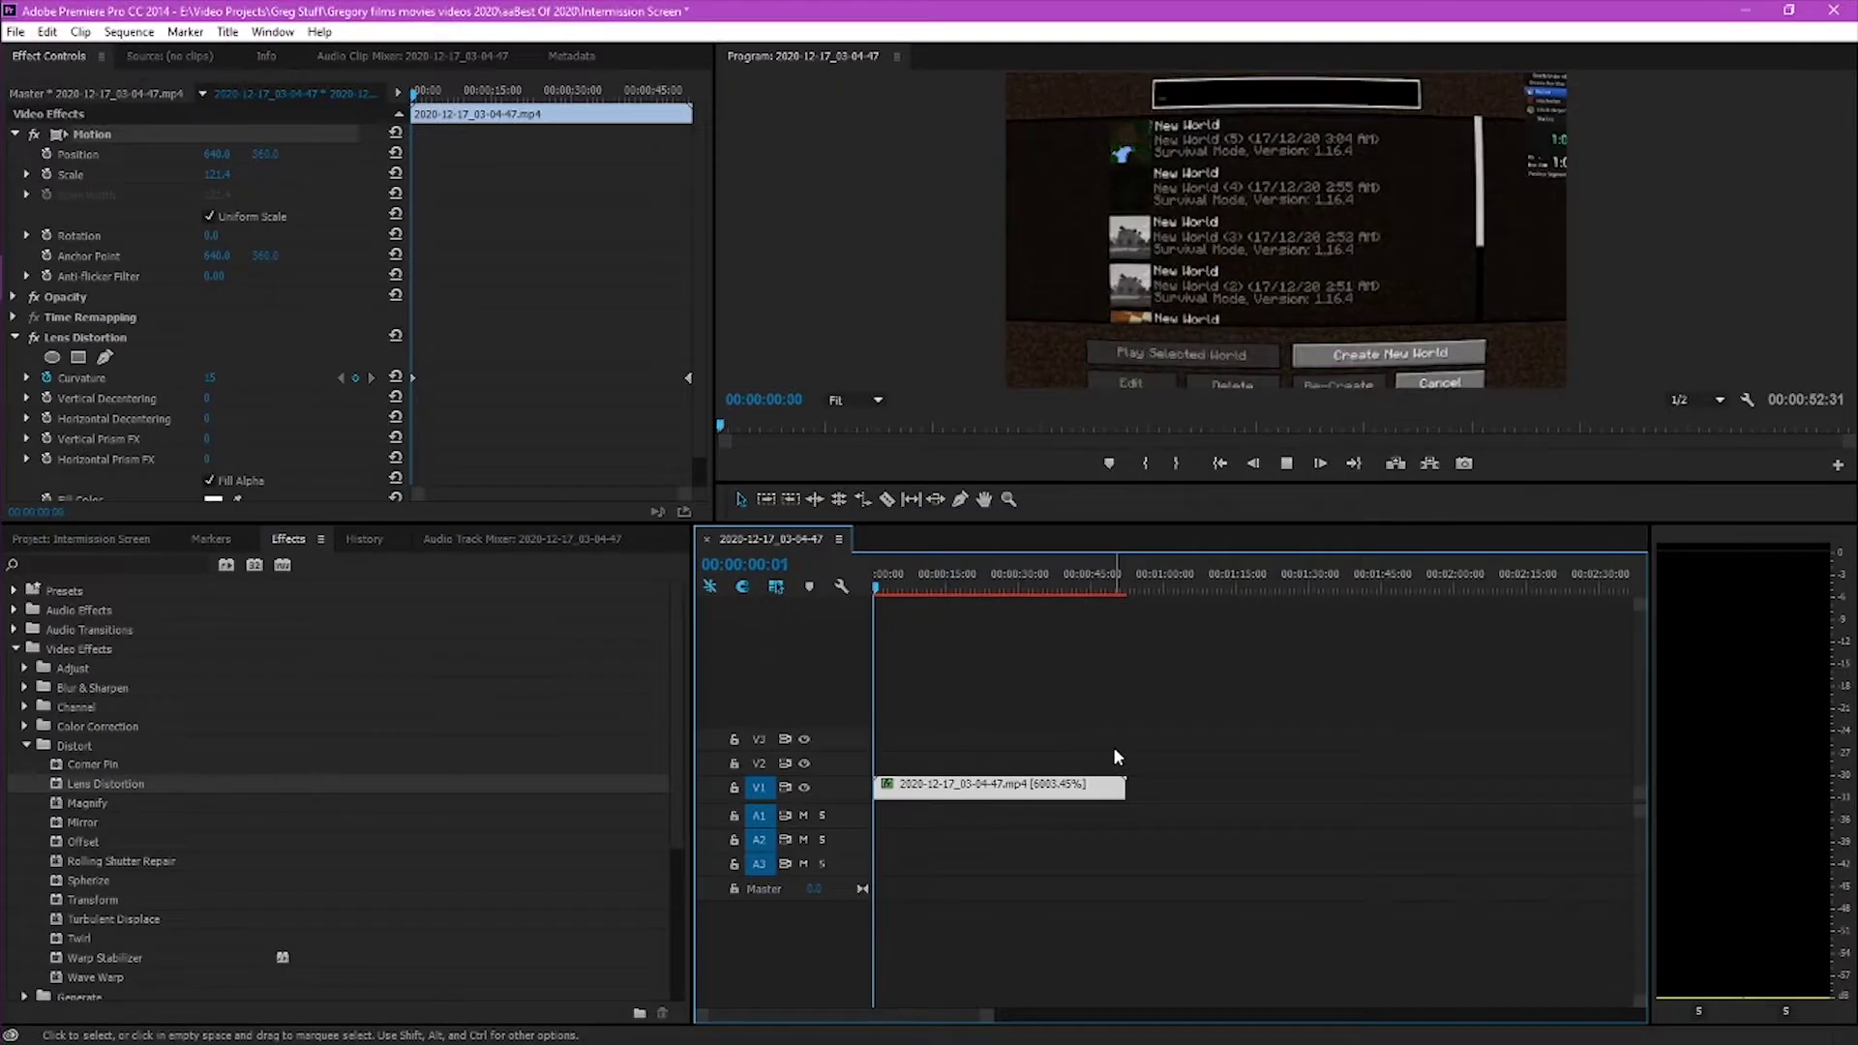
{"action": "key", "text": "Return"}
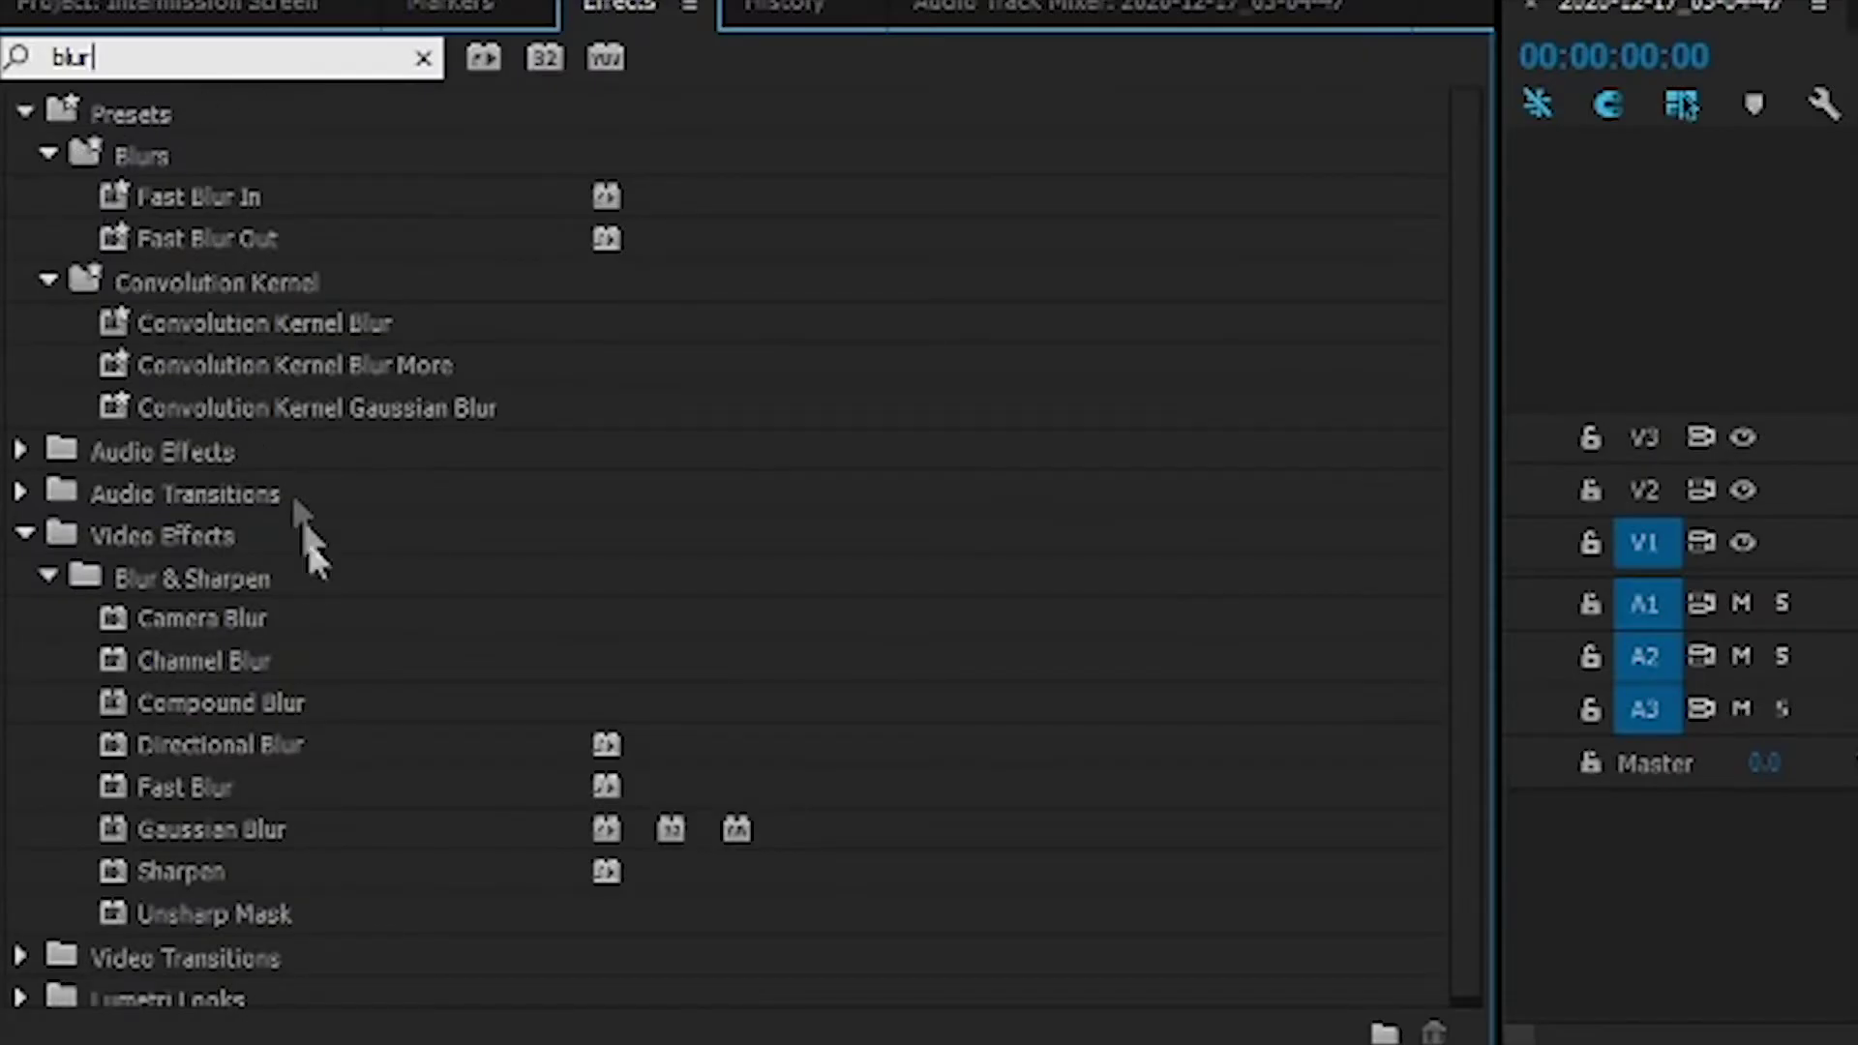
Apply the Camera Blur effect to the V1 clip and set Percent Blur to 27 at the start of the clip
{"action": "left_click_drag", "start_coordinate": [277, 617], "coordinate": [1857, 553]}
{"action": "mouse_move", "coordinate": [920, 793]}
{"action": "left_mouse_down"}
{"action": "mouse_move", "coordinate": [298, 822]}
{"action": "mouse_move", "coordinate": [919, 780]}
{"action": "left_mouse_up"}
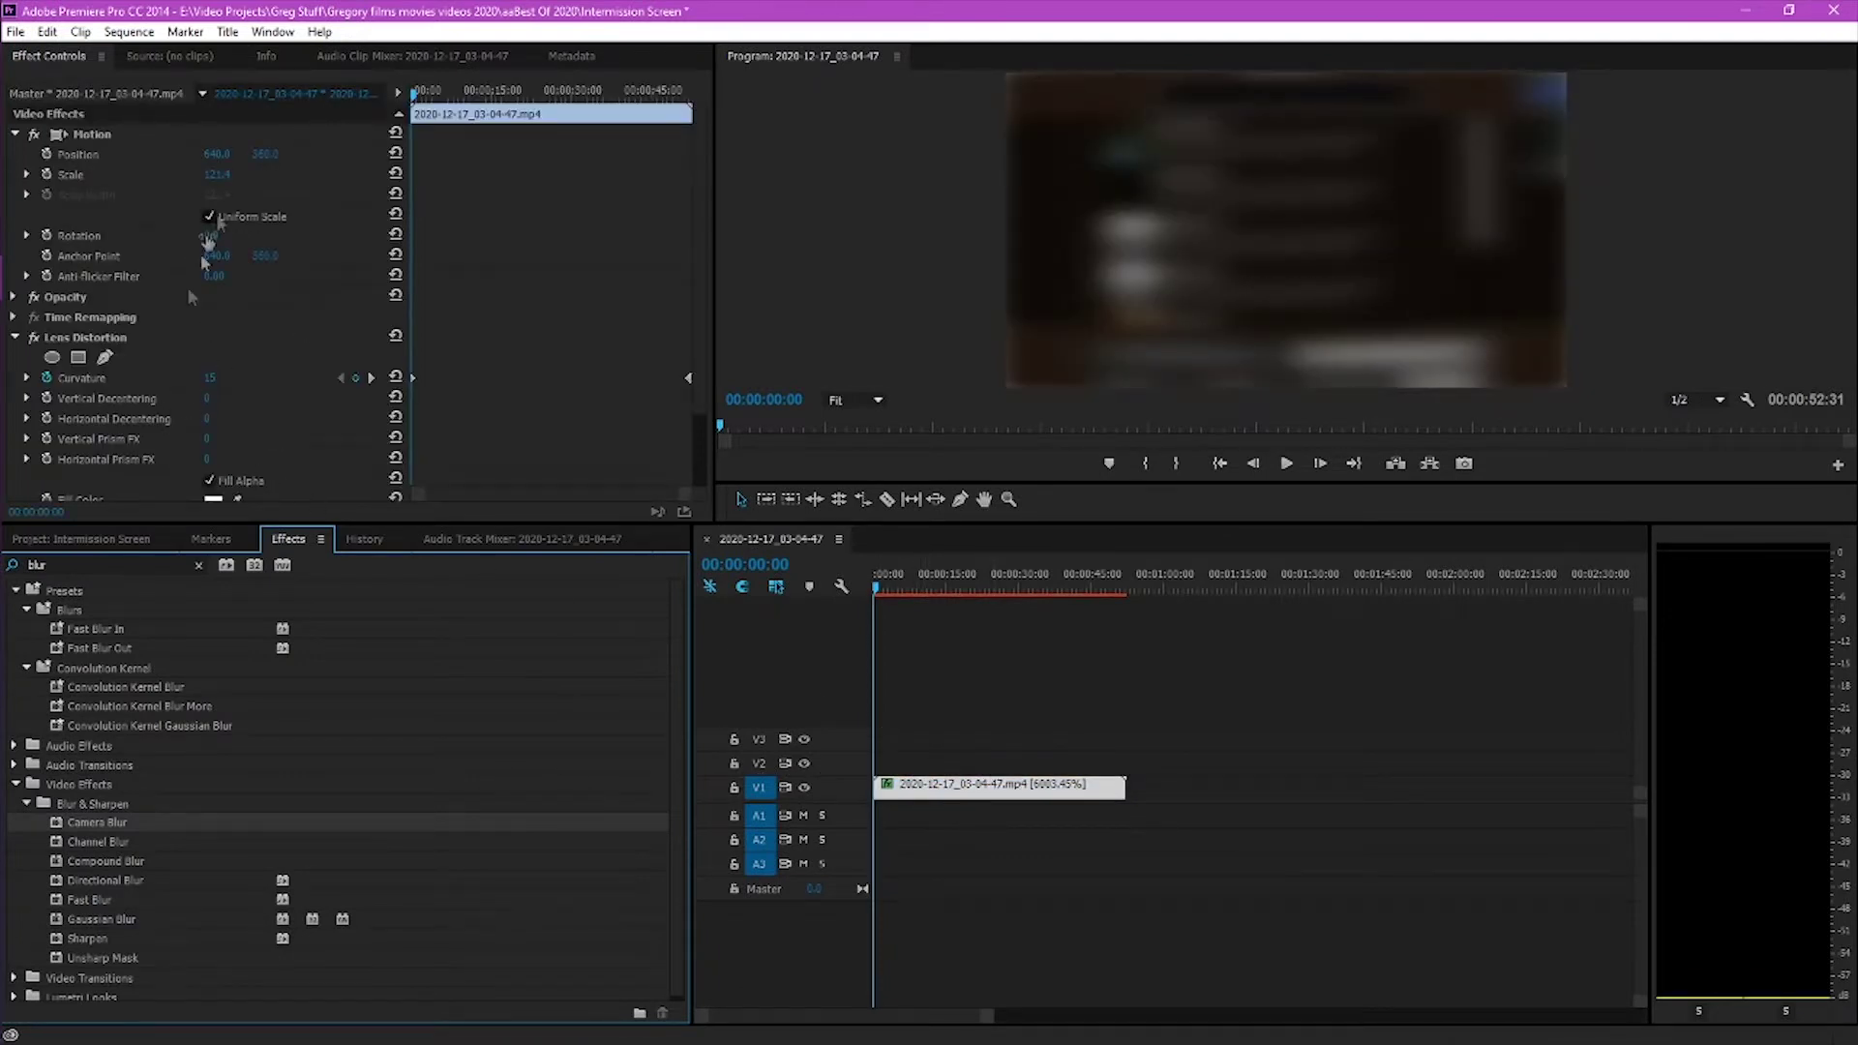
{"action": "scroll", "coordinate": [208, 393], "scroll_direction": "down", "scroll_amount": 3}
{"action": "left_click_drag", "start_coordinate": [214, 468], "coordinate": [196, 468]}
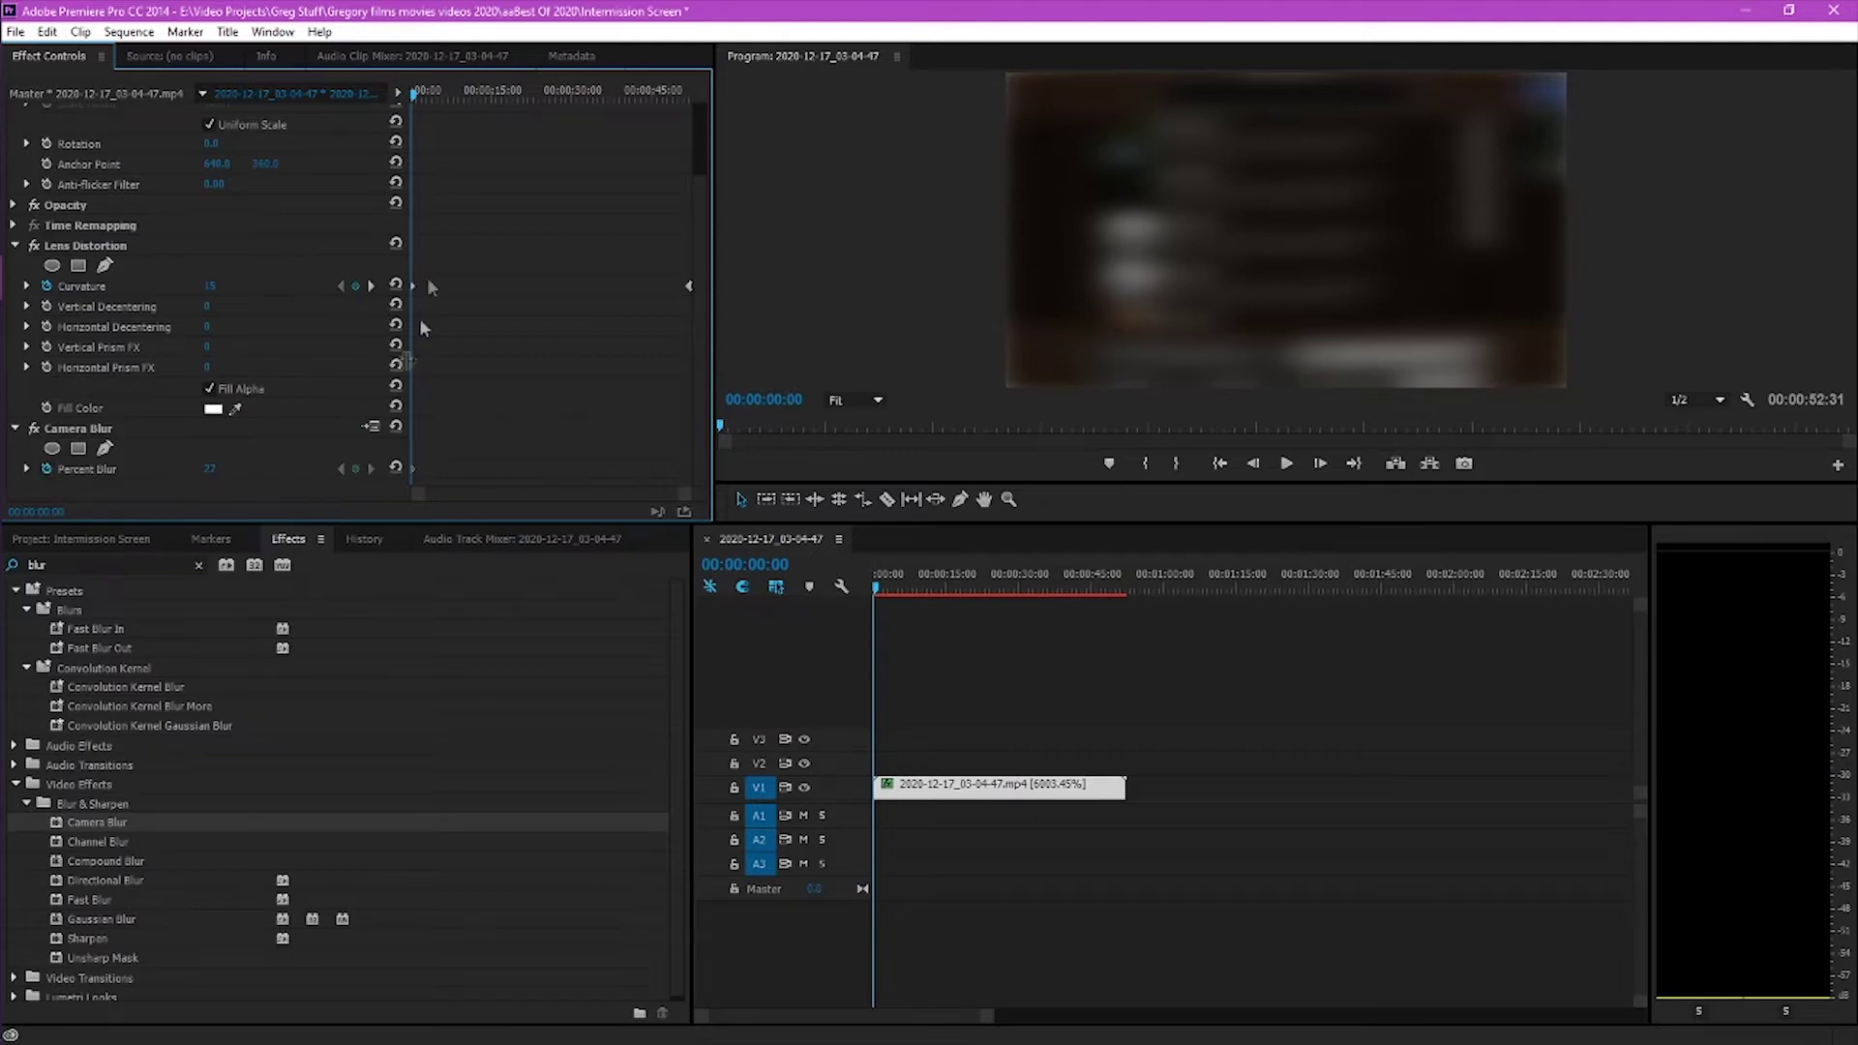
Keyframe the Camera Blur at the clip's end, 00:00:52:30, with Percent Blur set to 36
{"action": "left_click_drag", "start_coordinate": [413, 102], "coordinate": [691, 107]}
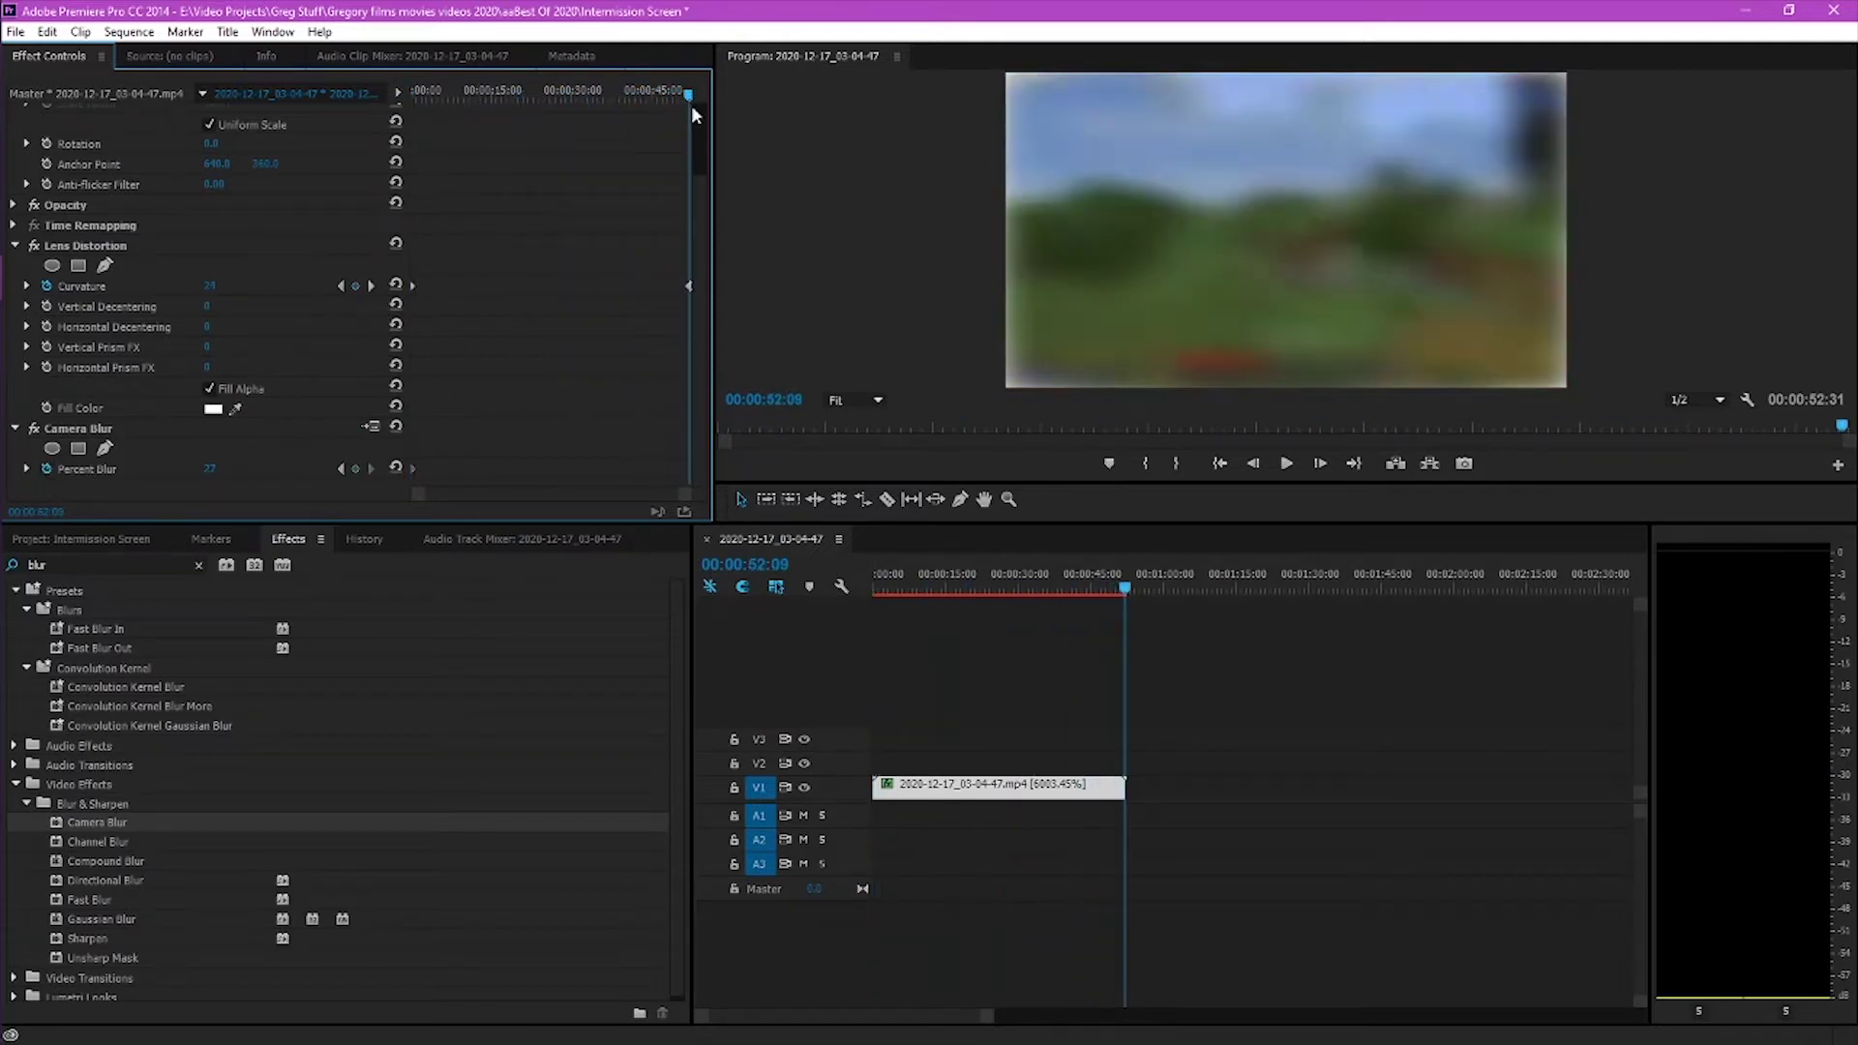
{"action": "scroll", "coordinate": [691, 114], "scroll_direction": "up", "scroll_amount": 1}
{"action": "left_click_drag", "start_coordinate": [691, 101], "coordinate": [726, 91]}
{"action": "scroll", "coordinate": [344, 489], "scroll_direction": "down", "scroll_amount": 1}
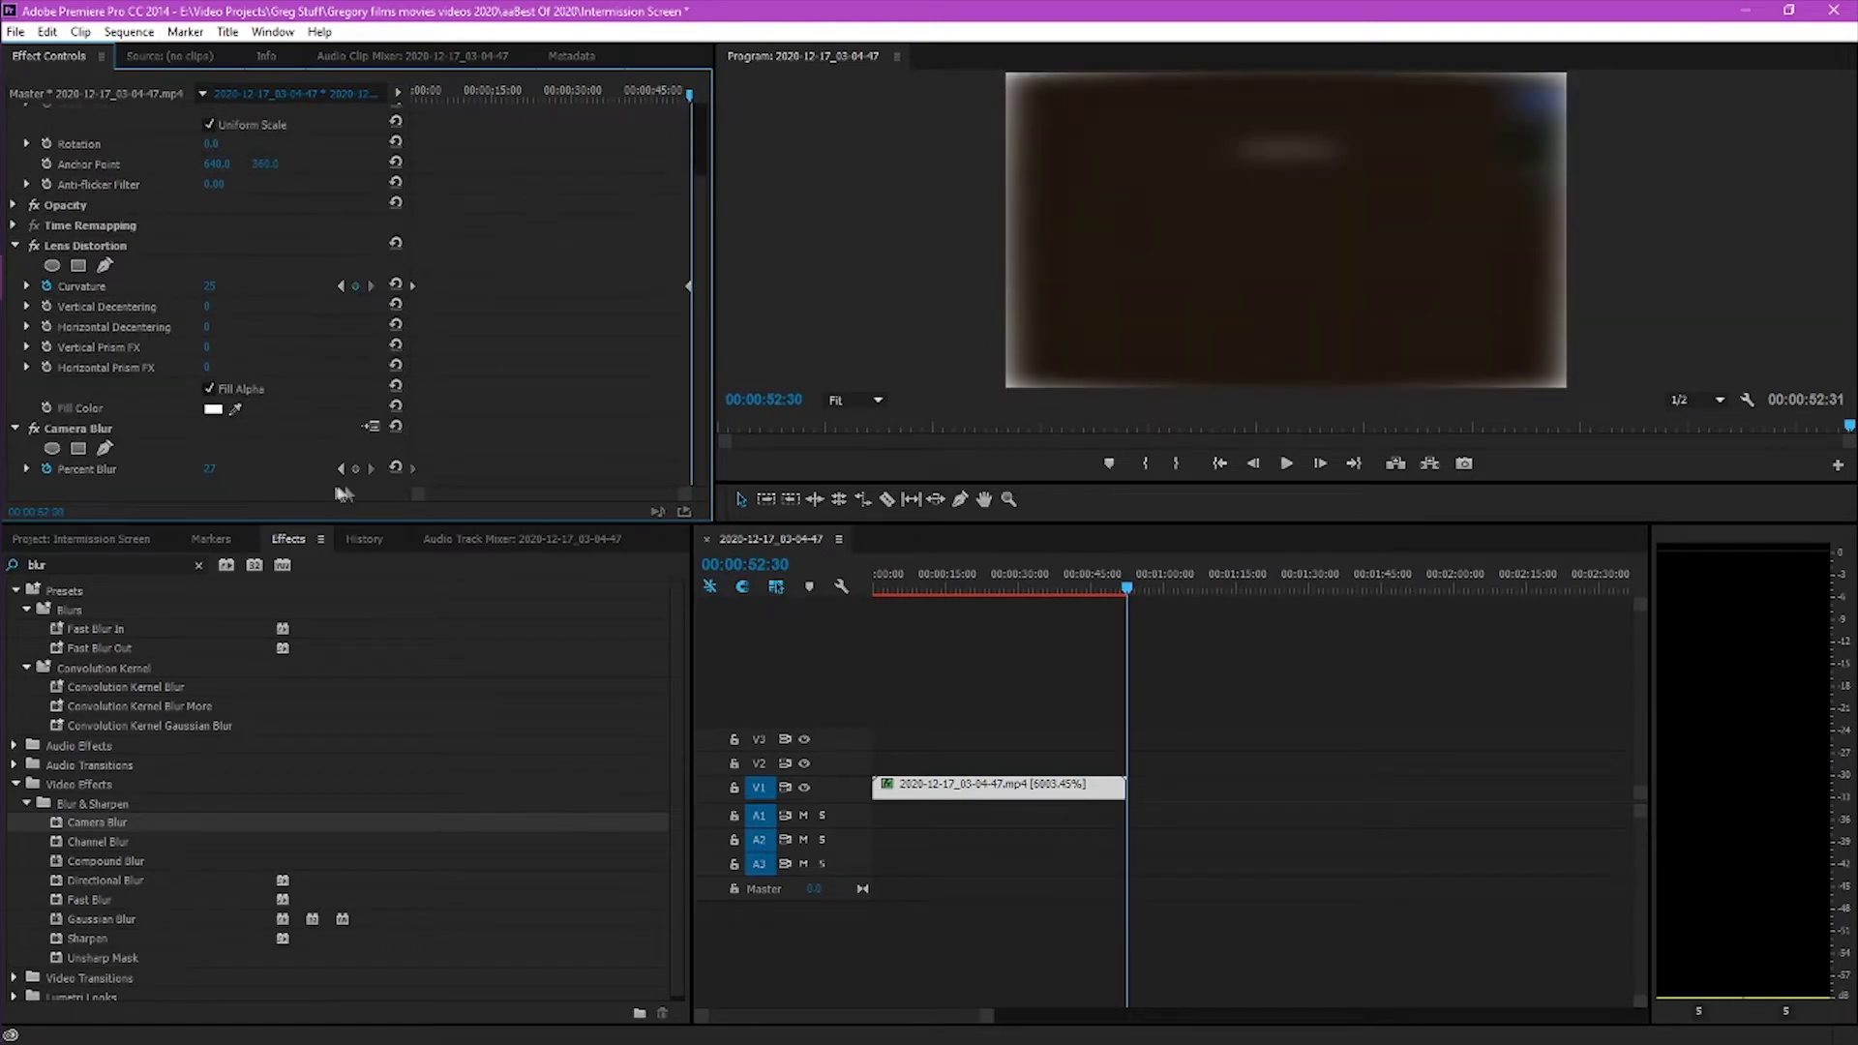
{"action": "mouse_move", "coordinate": [229, 474]}
{"action": "left_mouse_down"}
{"action": "mouse_move", "coordinate": [212, 474]}
{"action": "mouse_move", "coordinate": [238, 475]}
{"action": "left_mouse_up"}
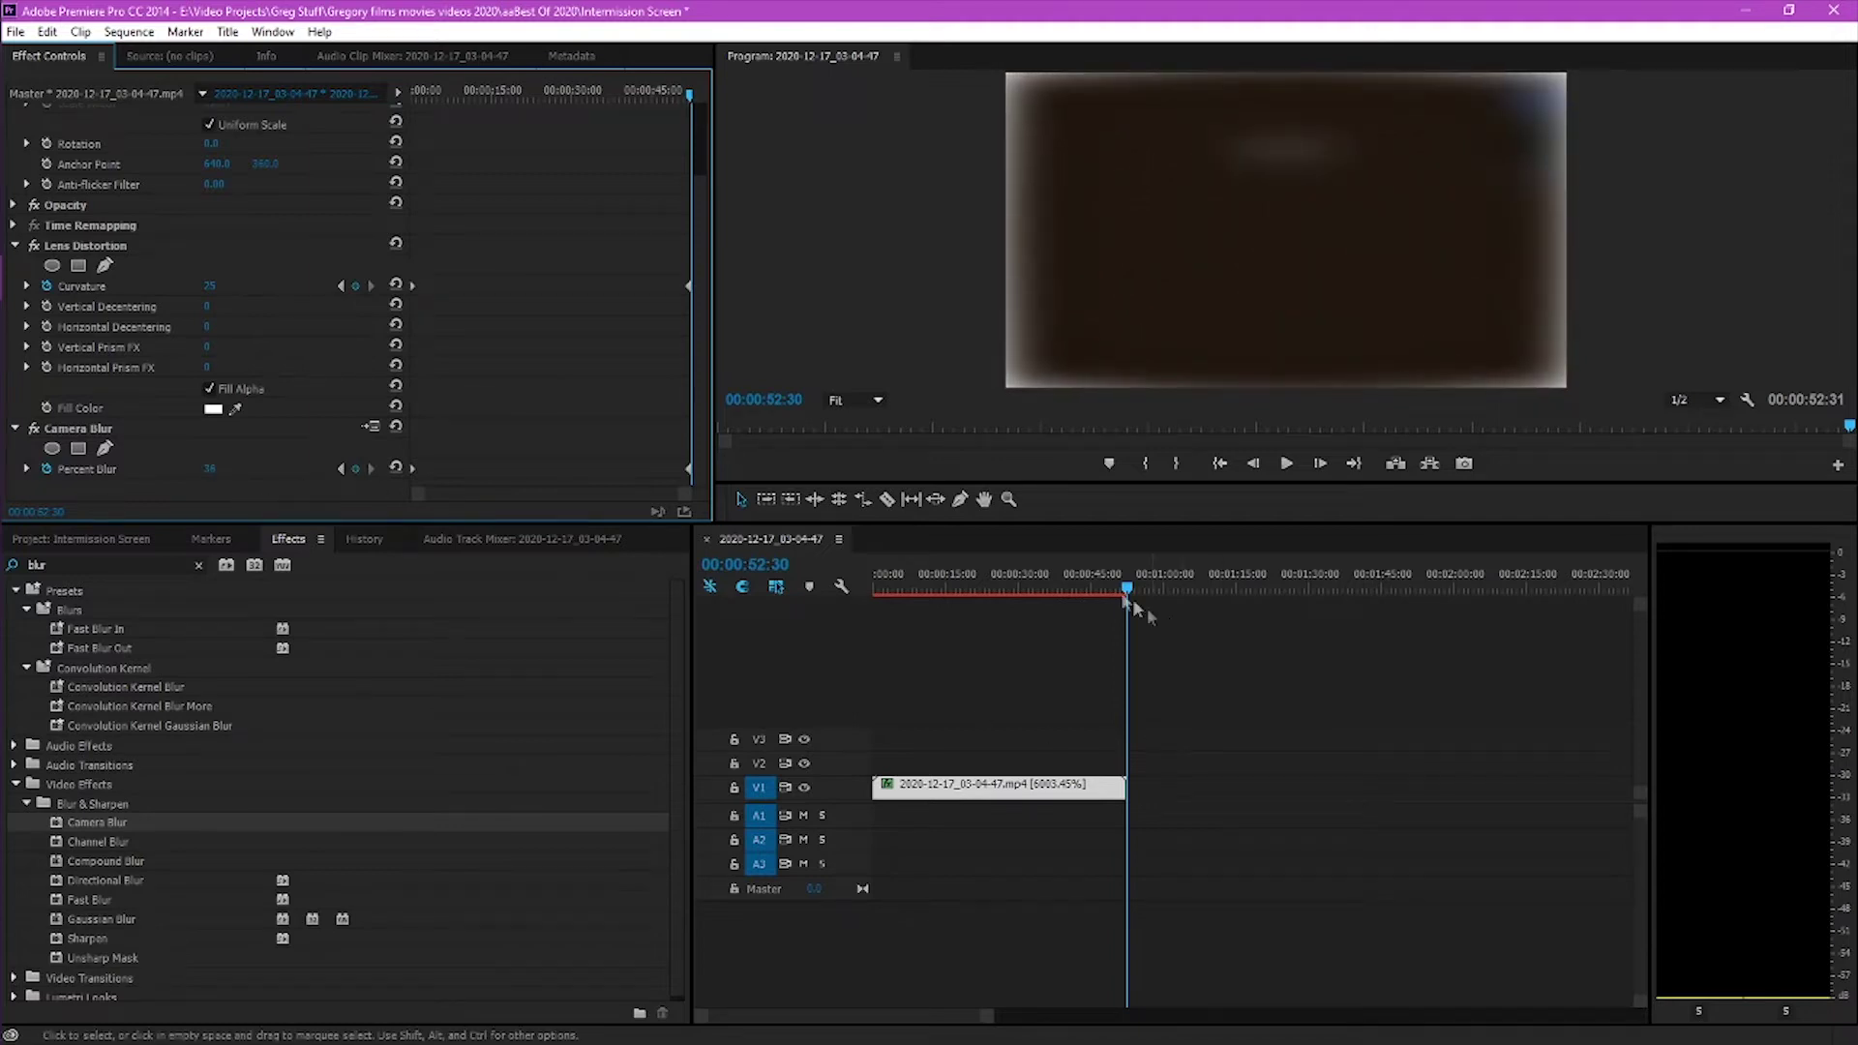
Change the Lens Distortion Fill Color to black
{"action": "left_click_drag", "start_coordinate": [1128, 595], "coordinate": [1092, 590]}
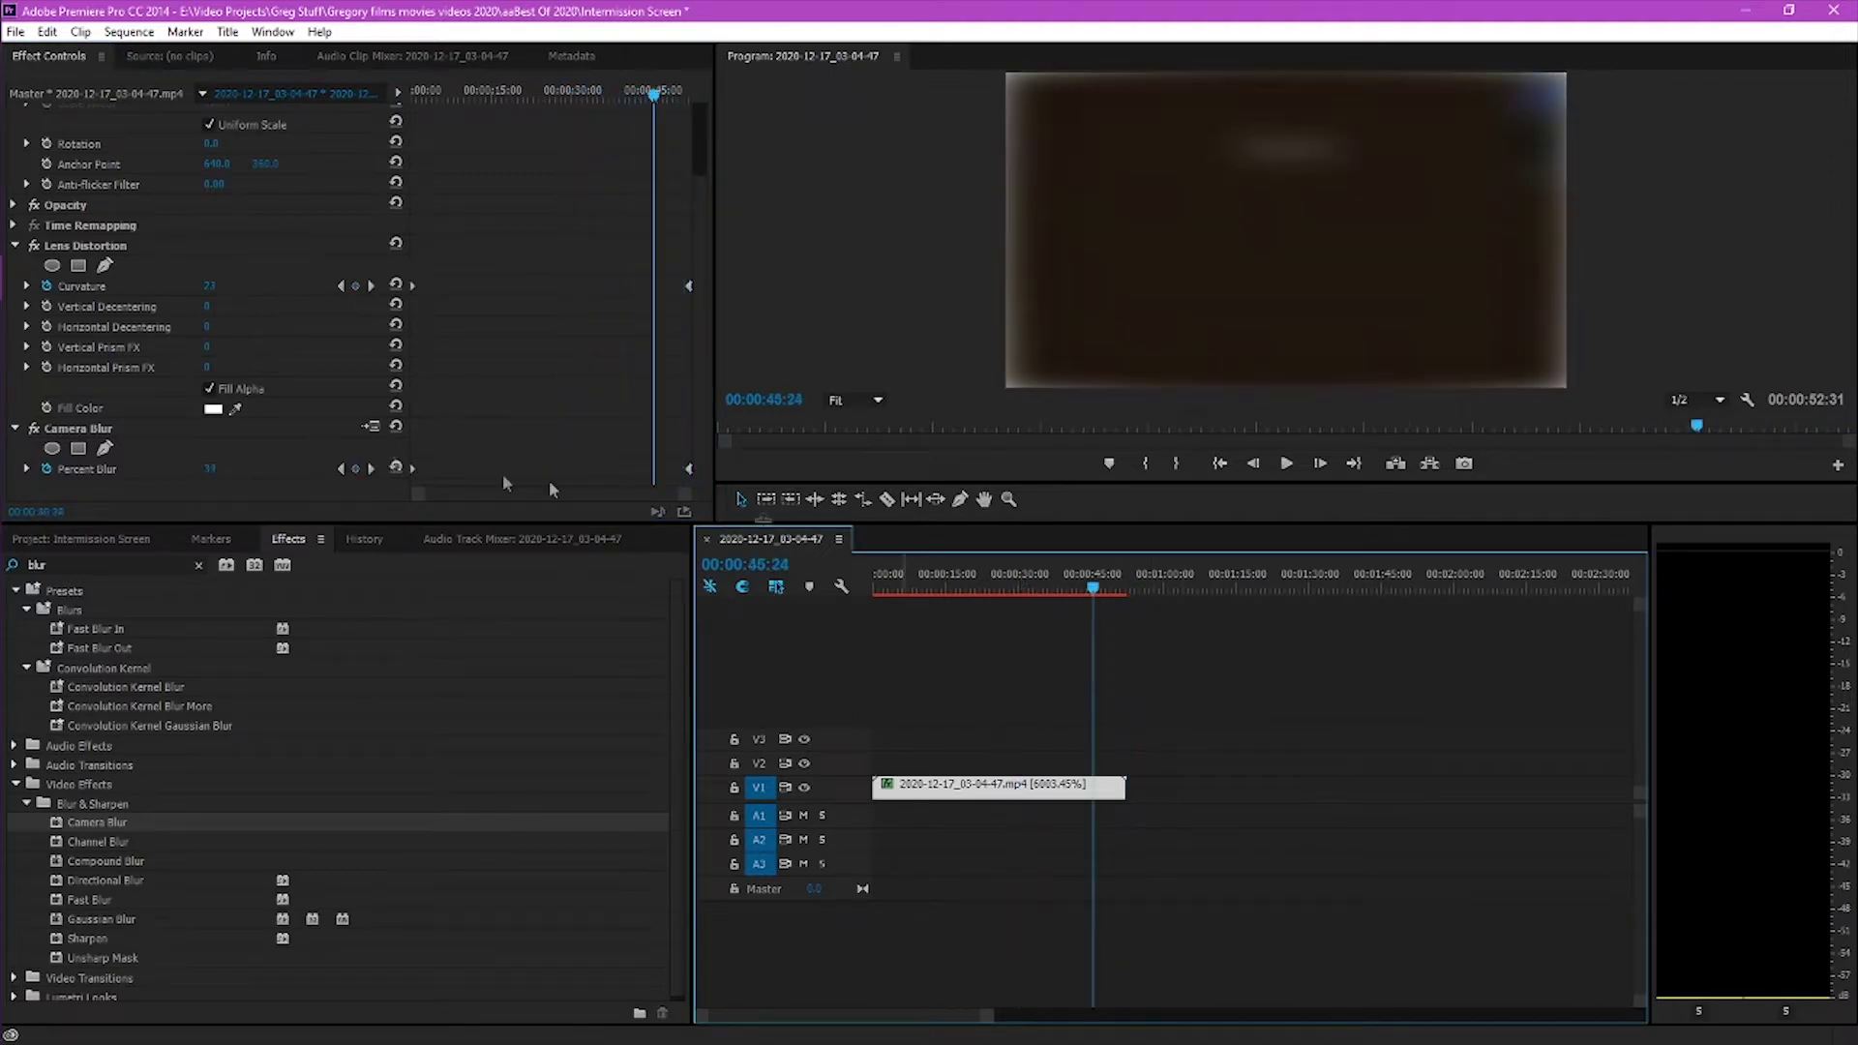
{"action": "left_click", "coordinate": [214, 411]}
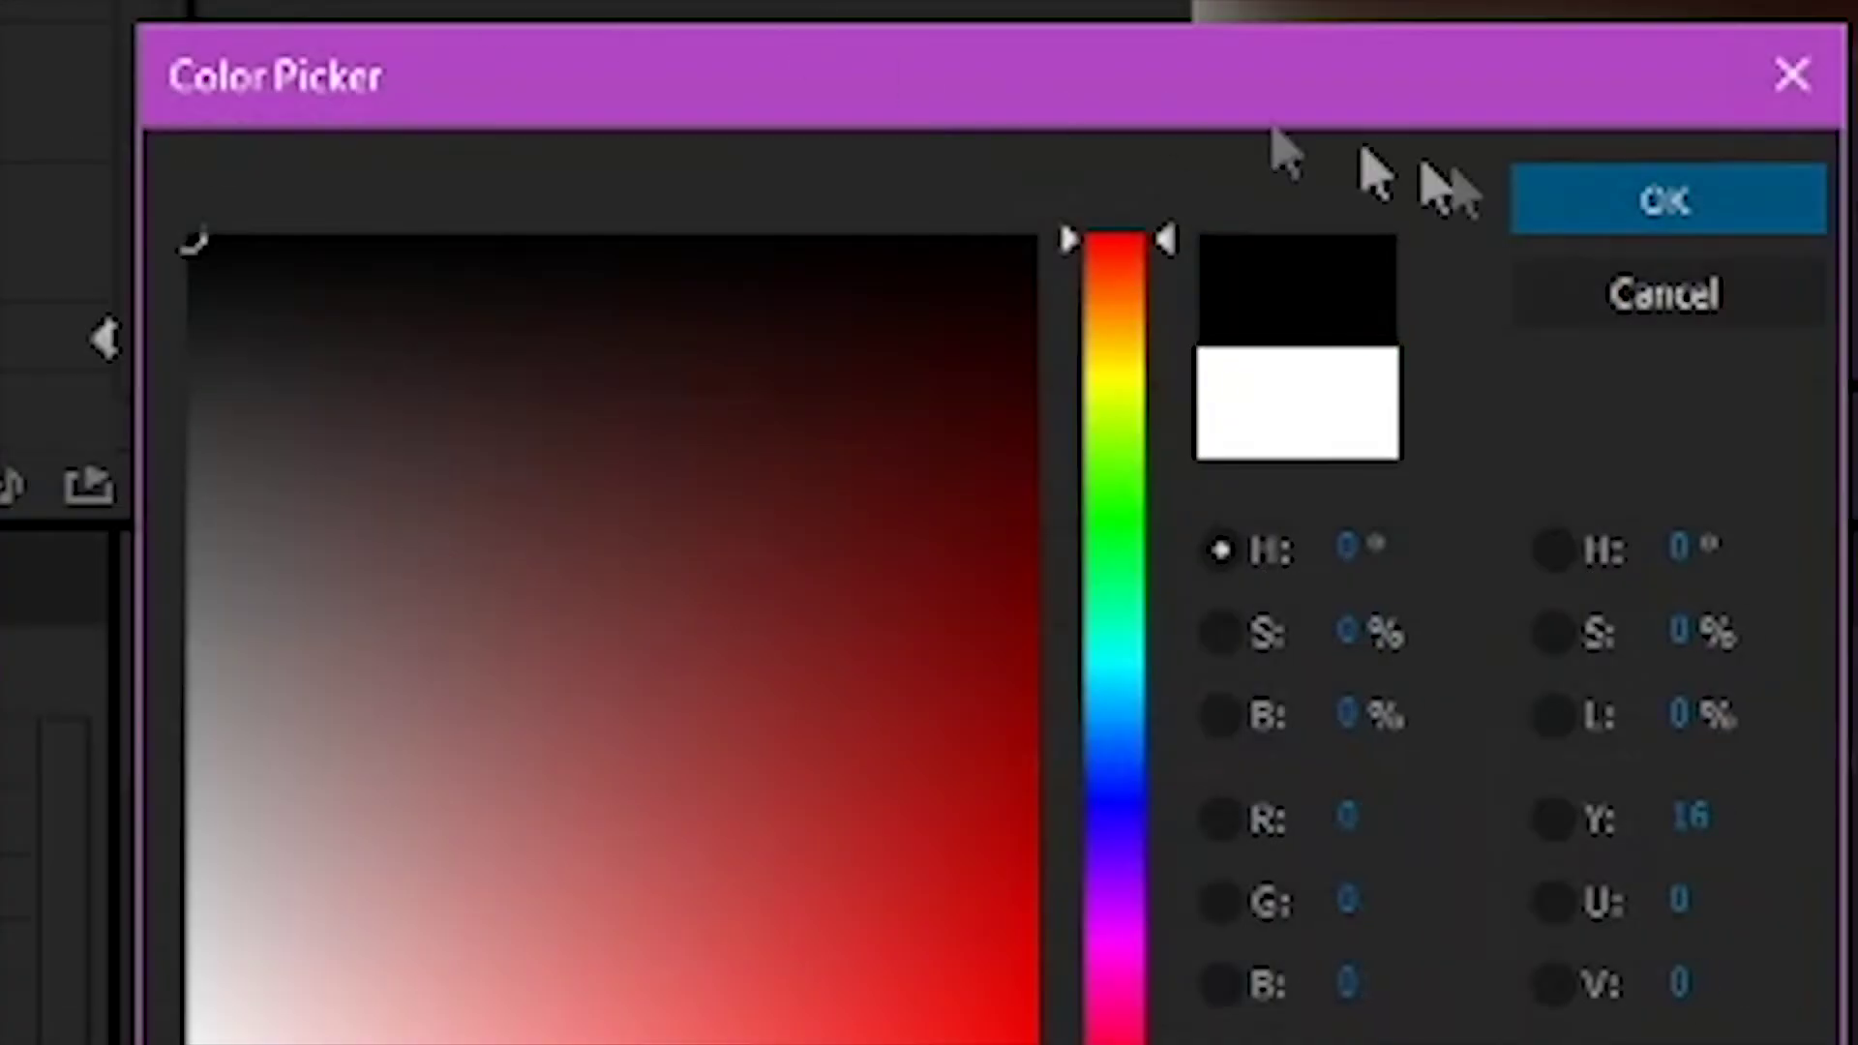
{"action": "left_click", "coordinate": [1138, 432]}
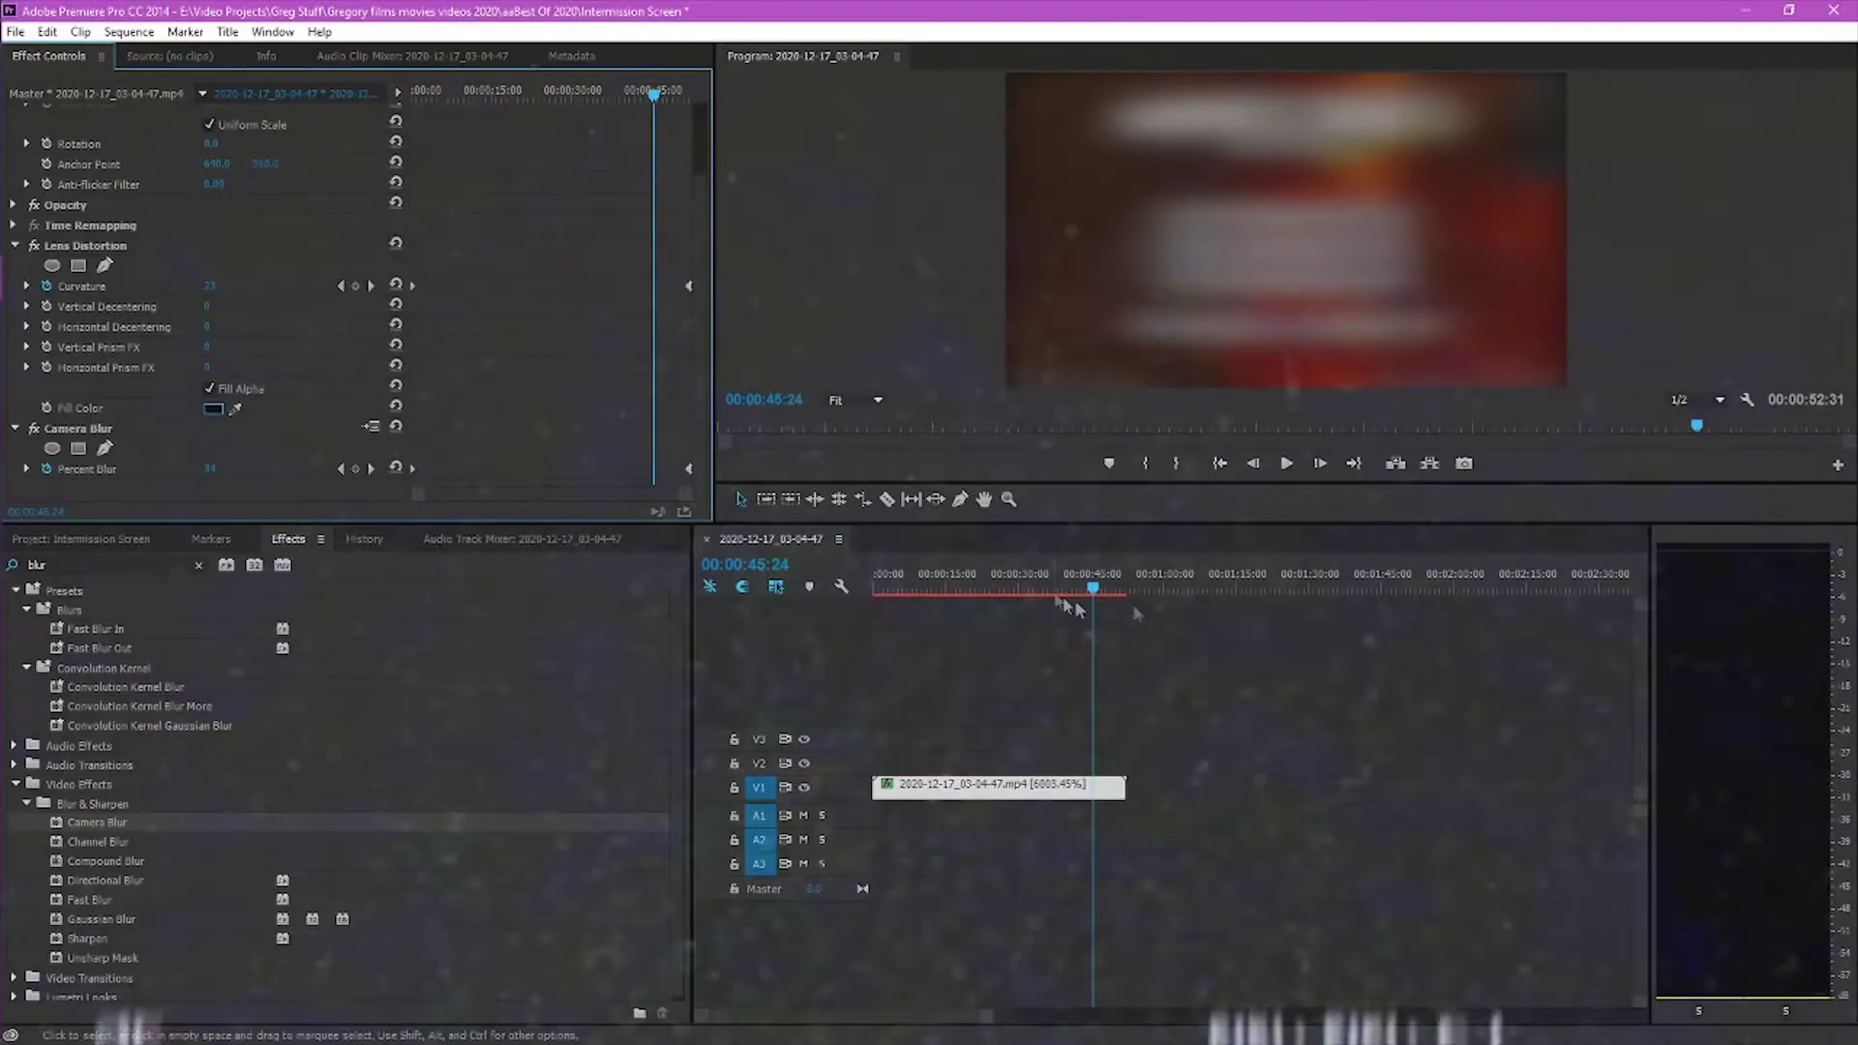
Set the Camera Blur's Percent Blur to 15 at the start of the clip and render the preview
{"action": "left_click", "coordinate": [211, 468]}
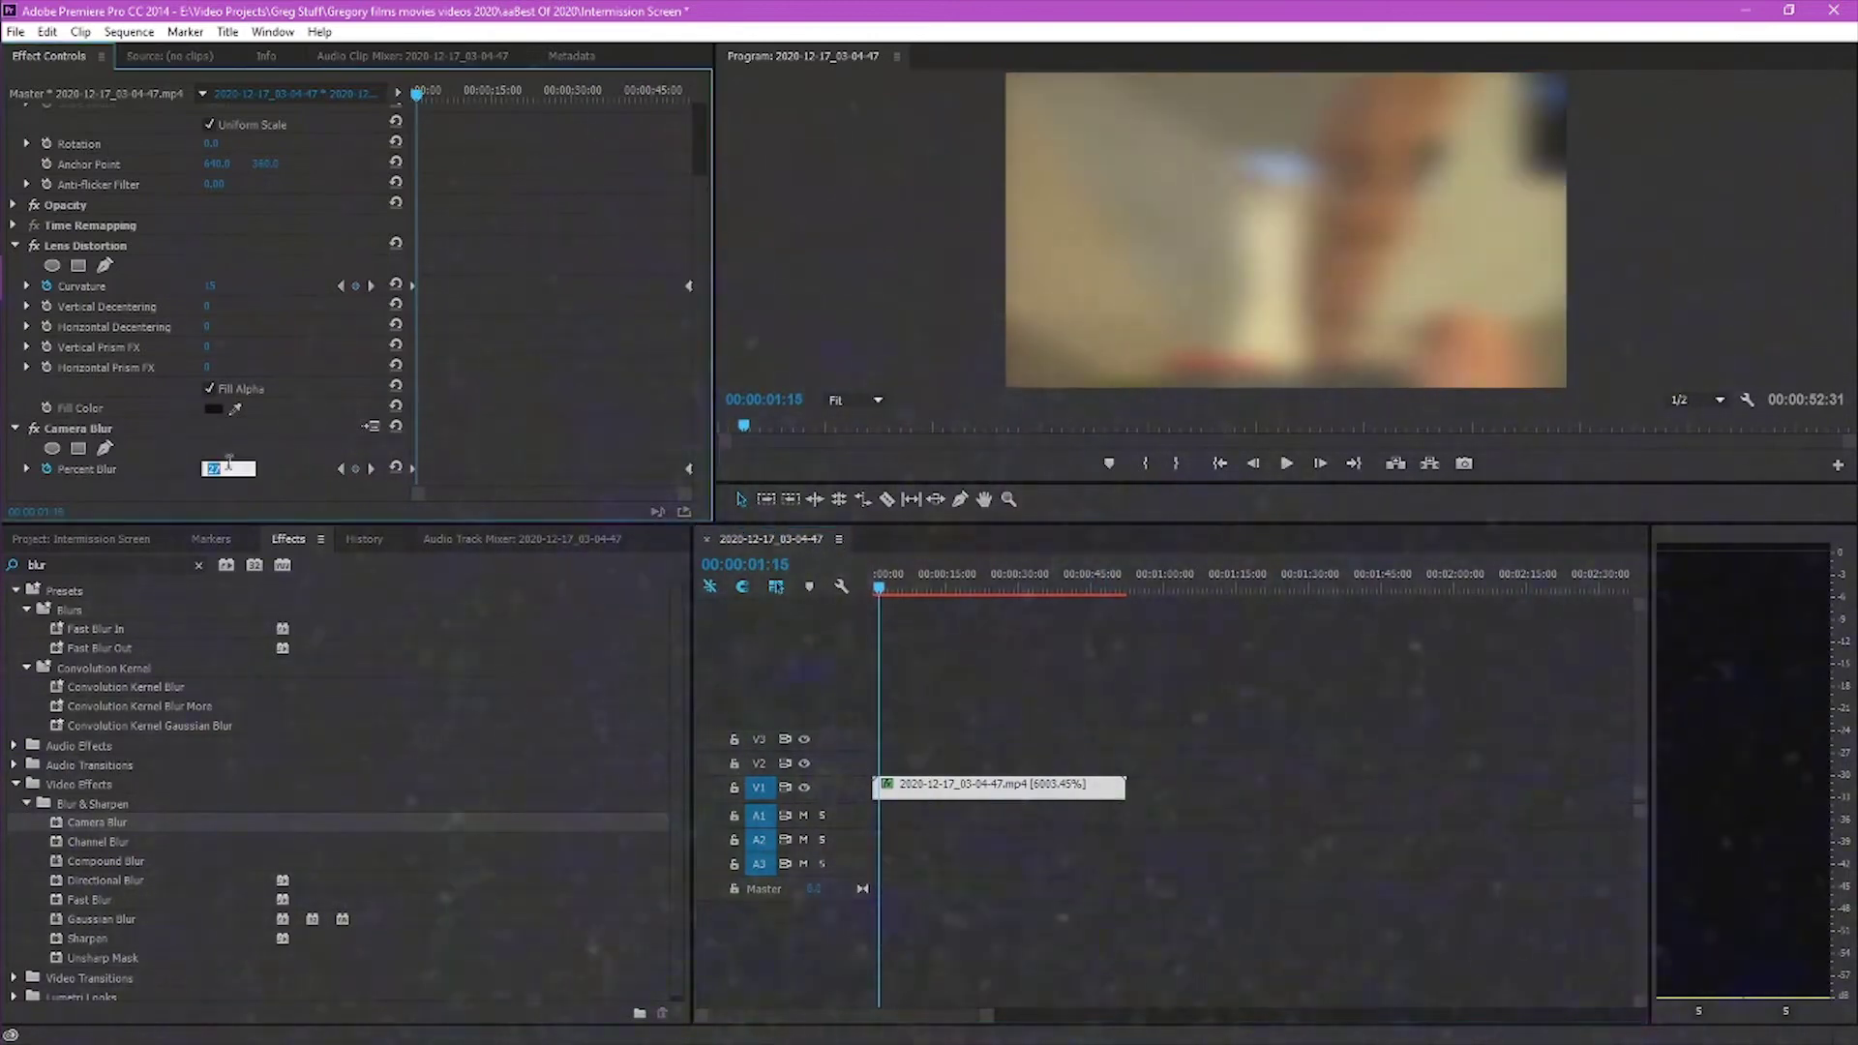
{"action": "type", "text": "15"}
{"action": "key", "text": "Return"}
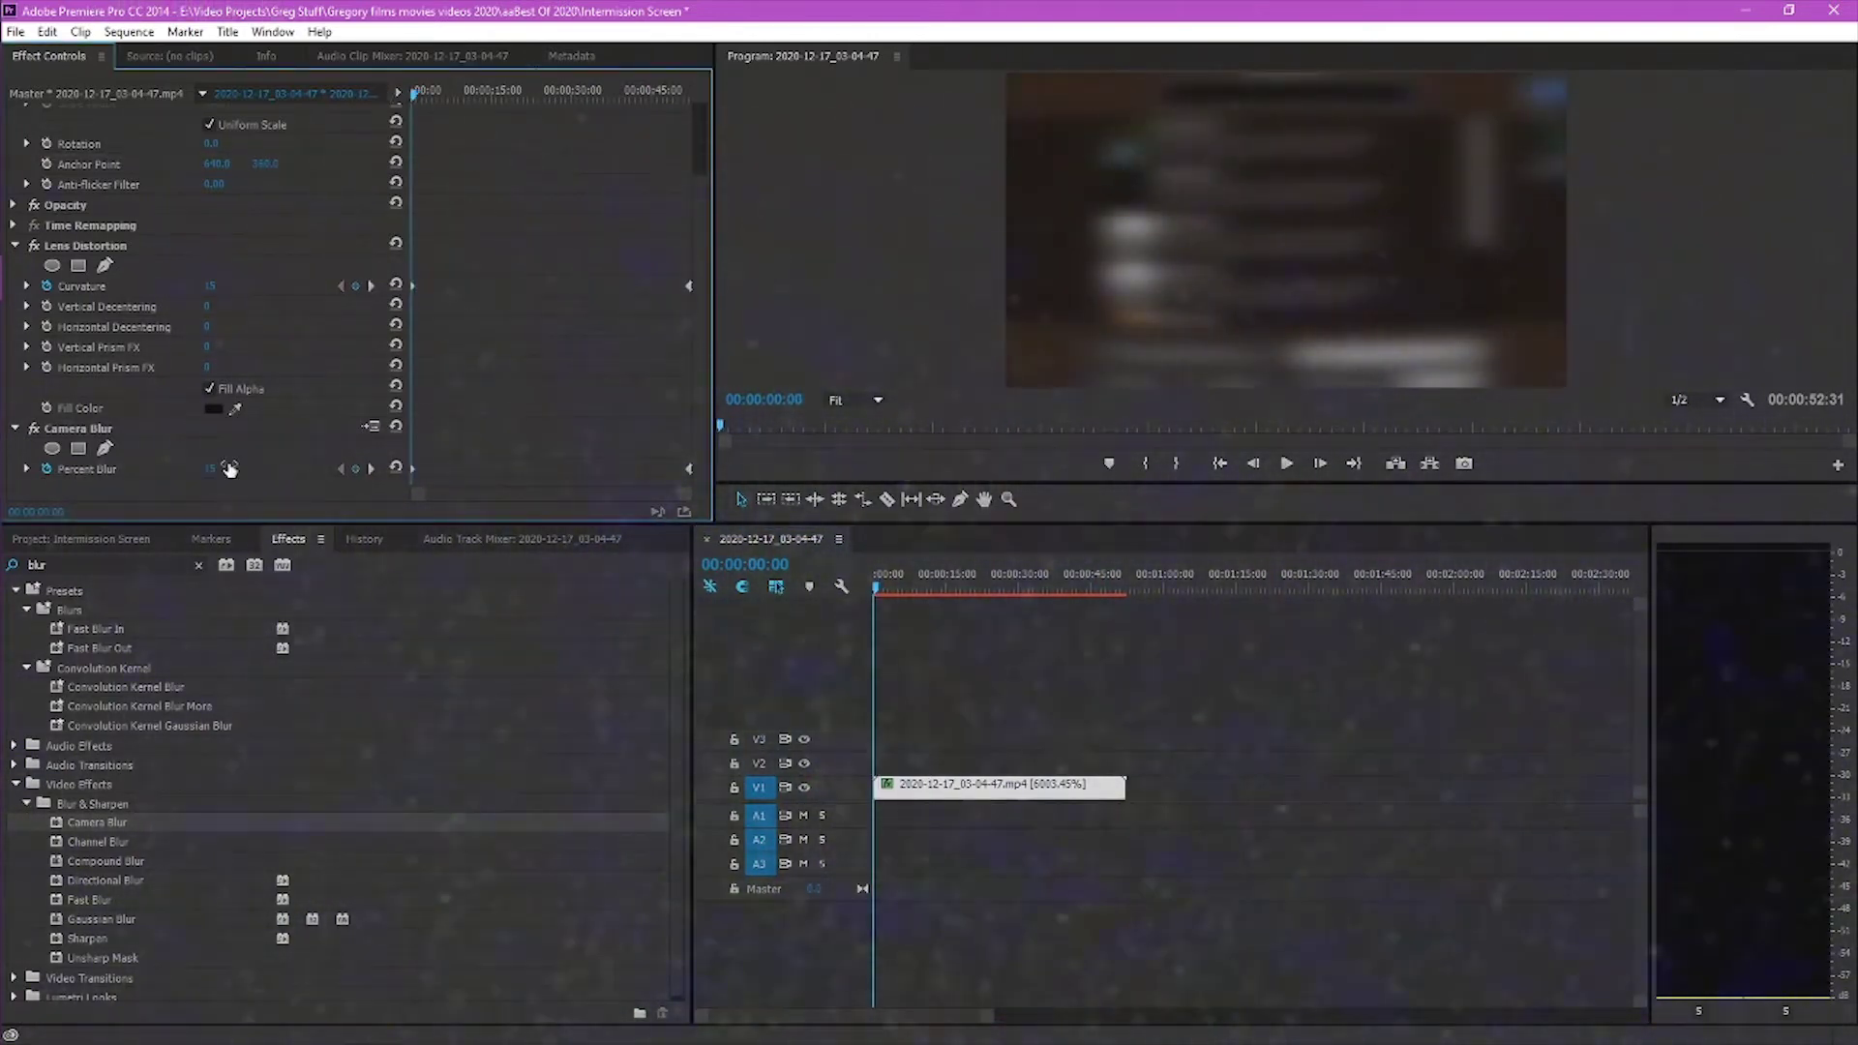
{"action": "key", "text": "Return"}
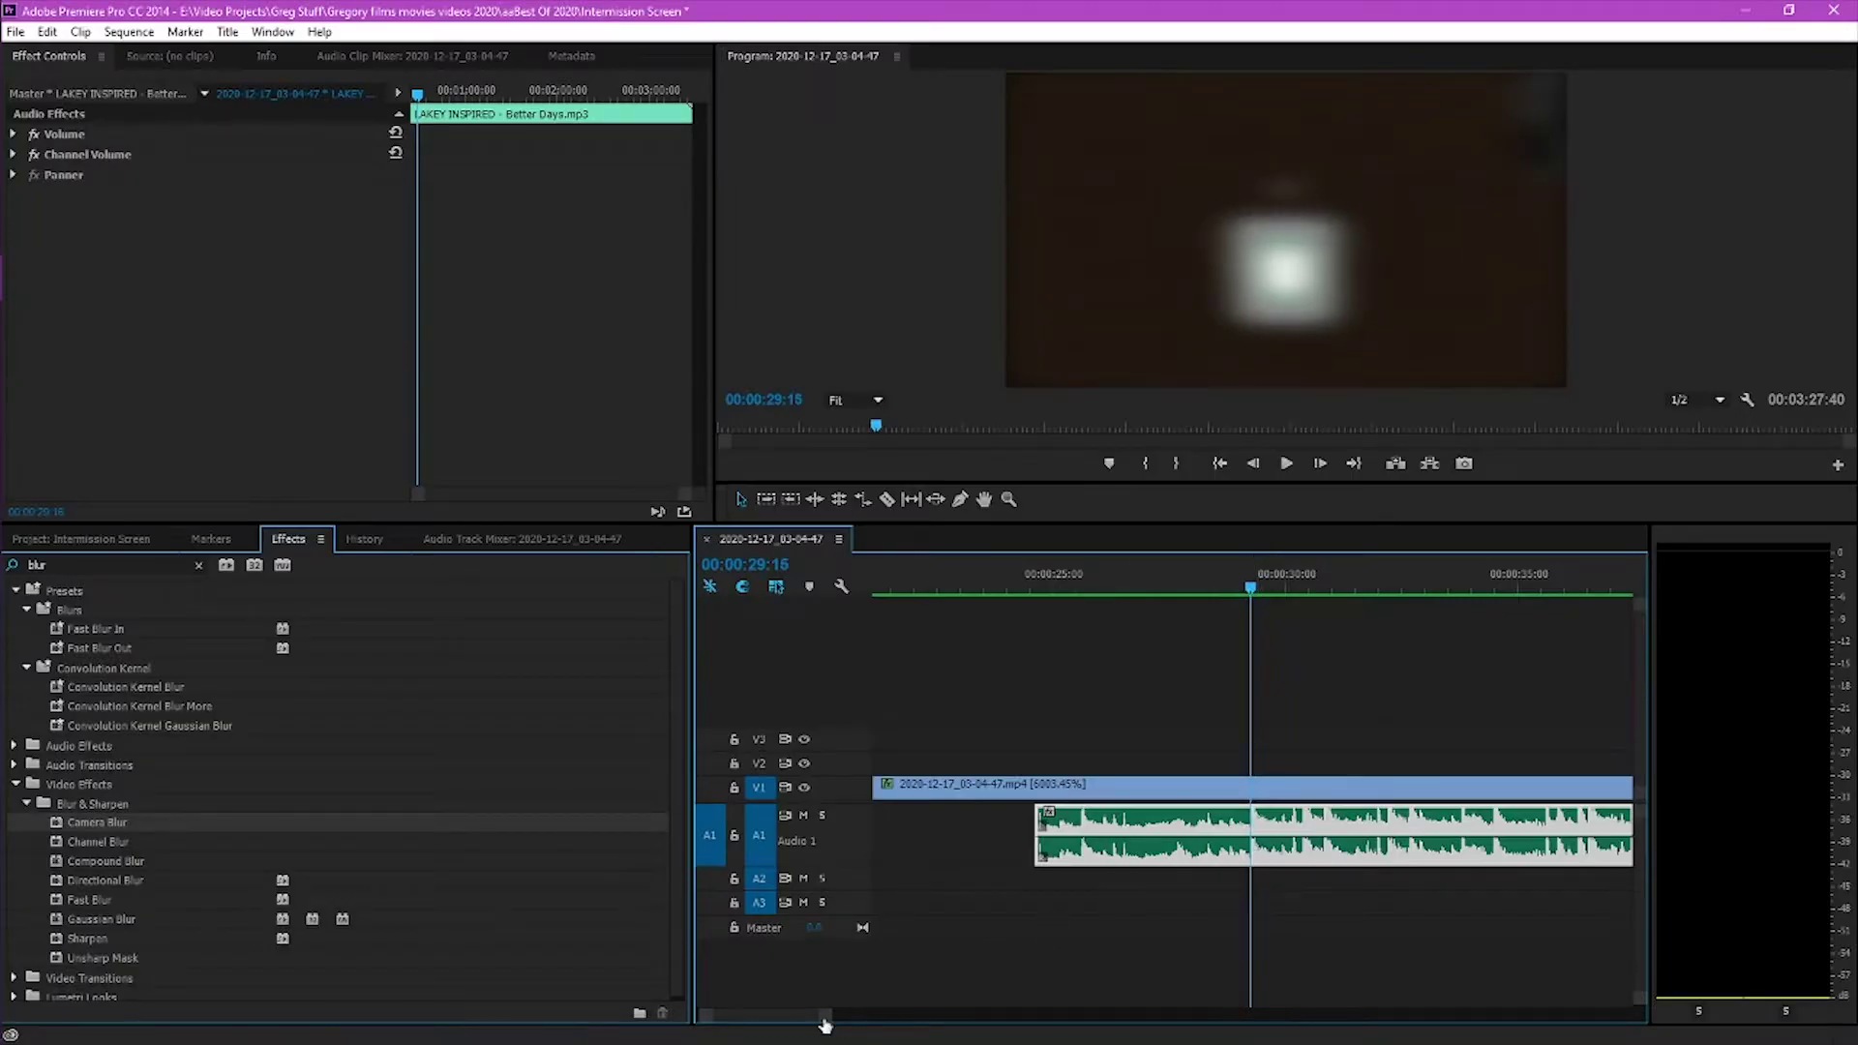
Move the music clip on A1 so that it starts at the beginning of the sequence
{"action": "left_click_drag", "start_coordinate": [825, 1016], "coordinate": [1030, 1014]}
{"action": "left_click_drag", "start_coordinate": [1045, 831], "coordinate": [962, 832]}
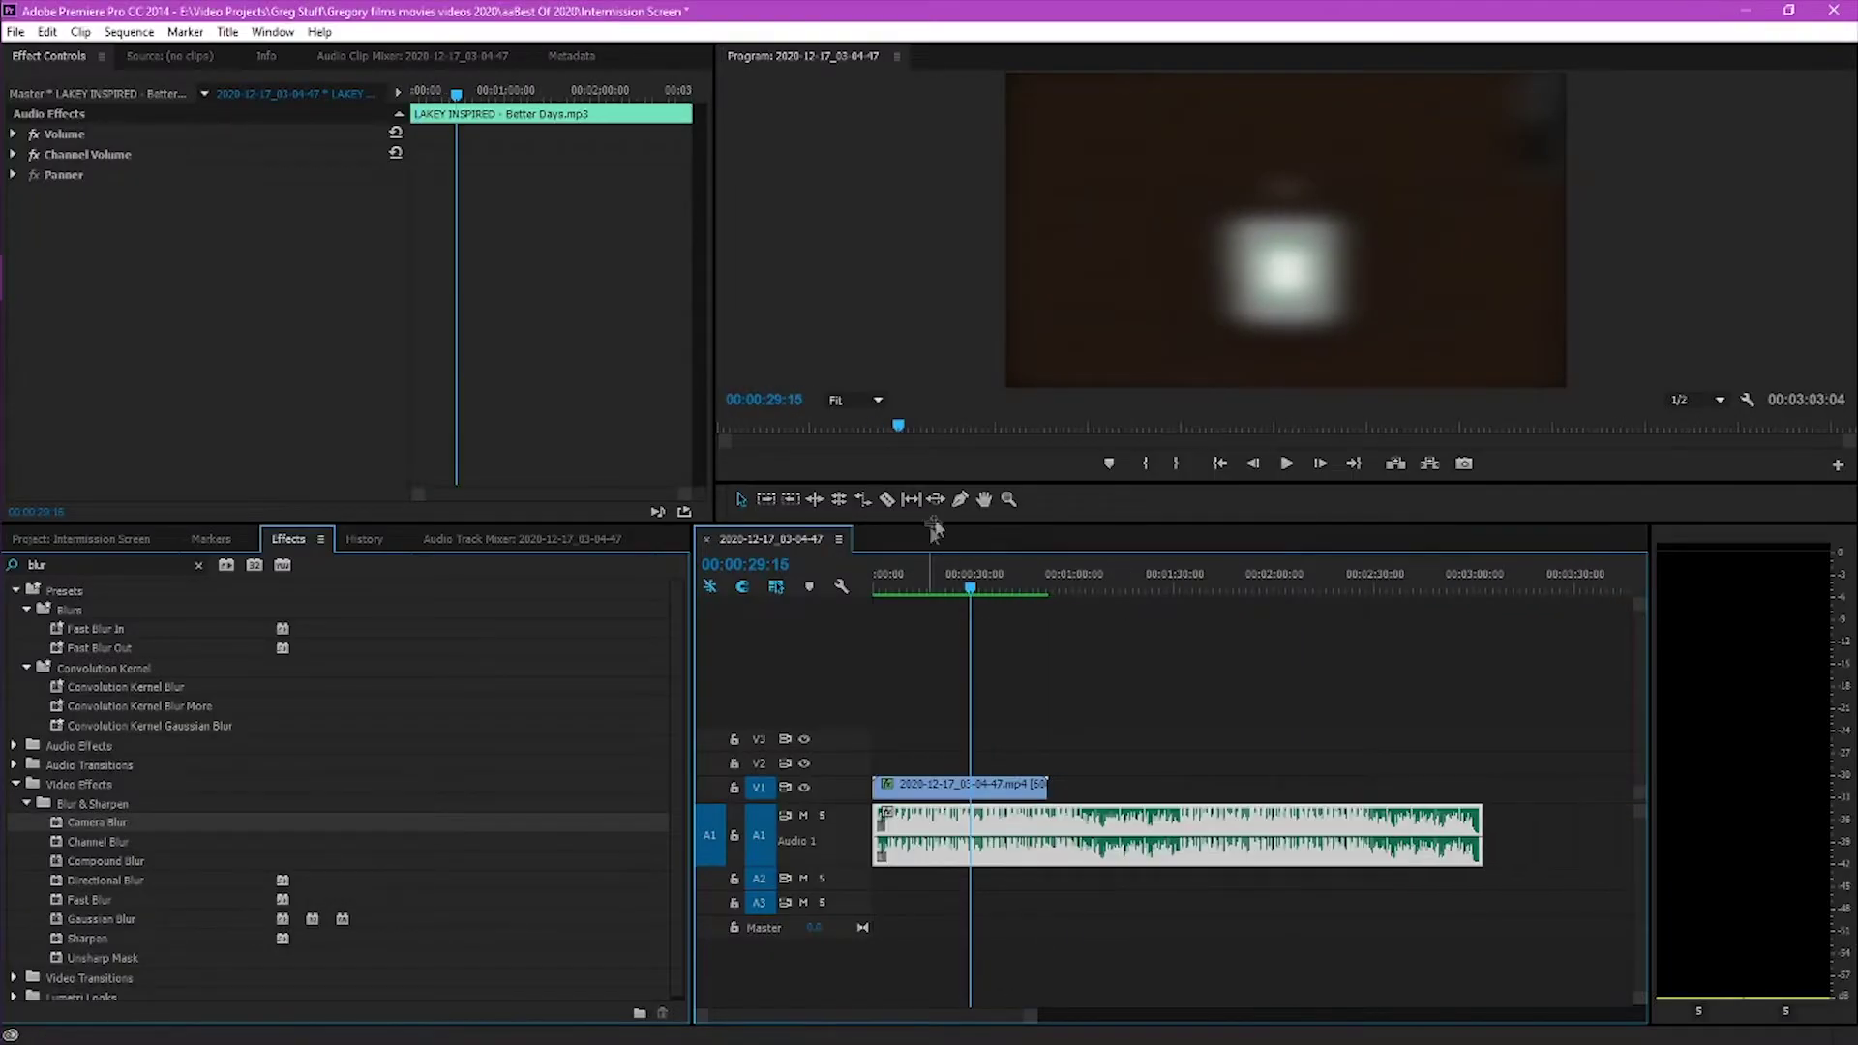
Place the playhead on the music's beat at 00:00:04:38 and add a marker to the music clip there
{"action": "left_click_drag", "start_coordinate": [975, 582], "coordinate": [900, 581]}
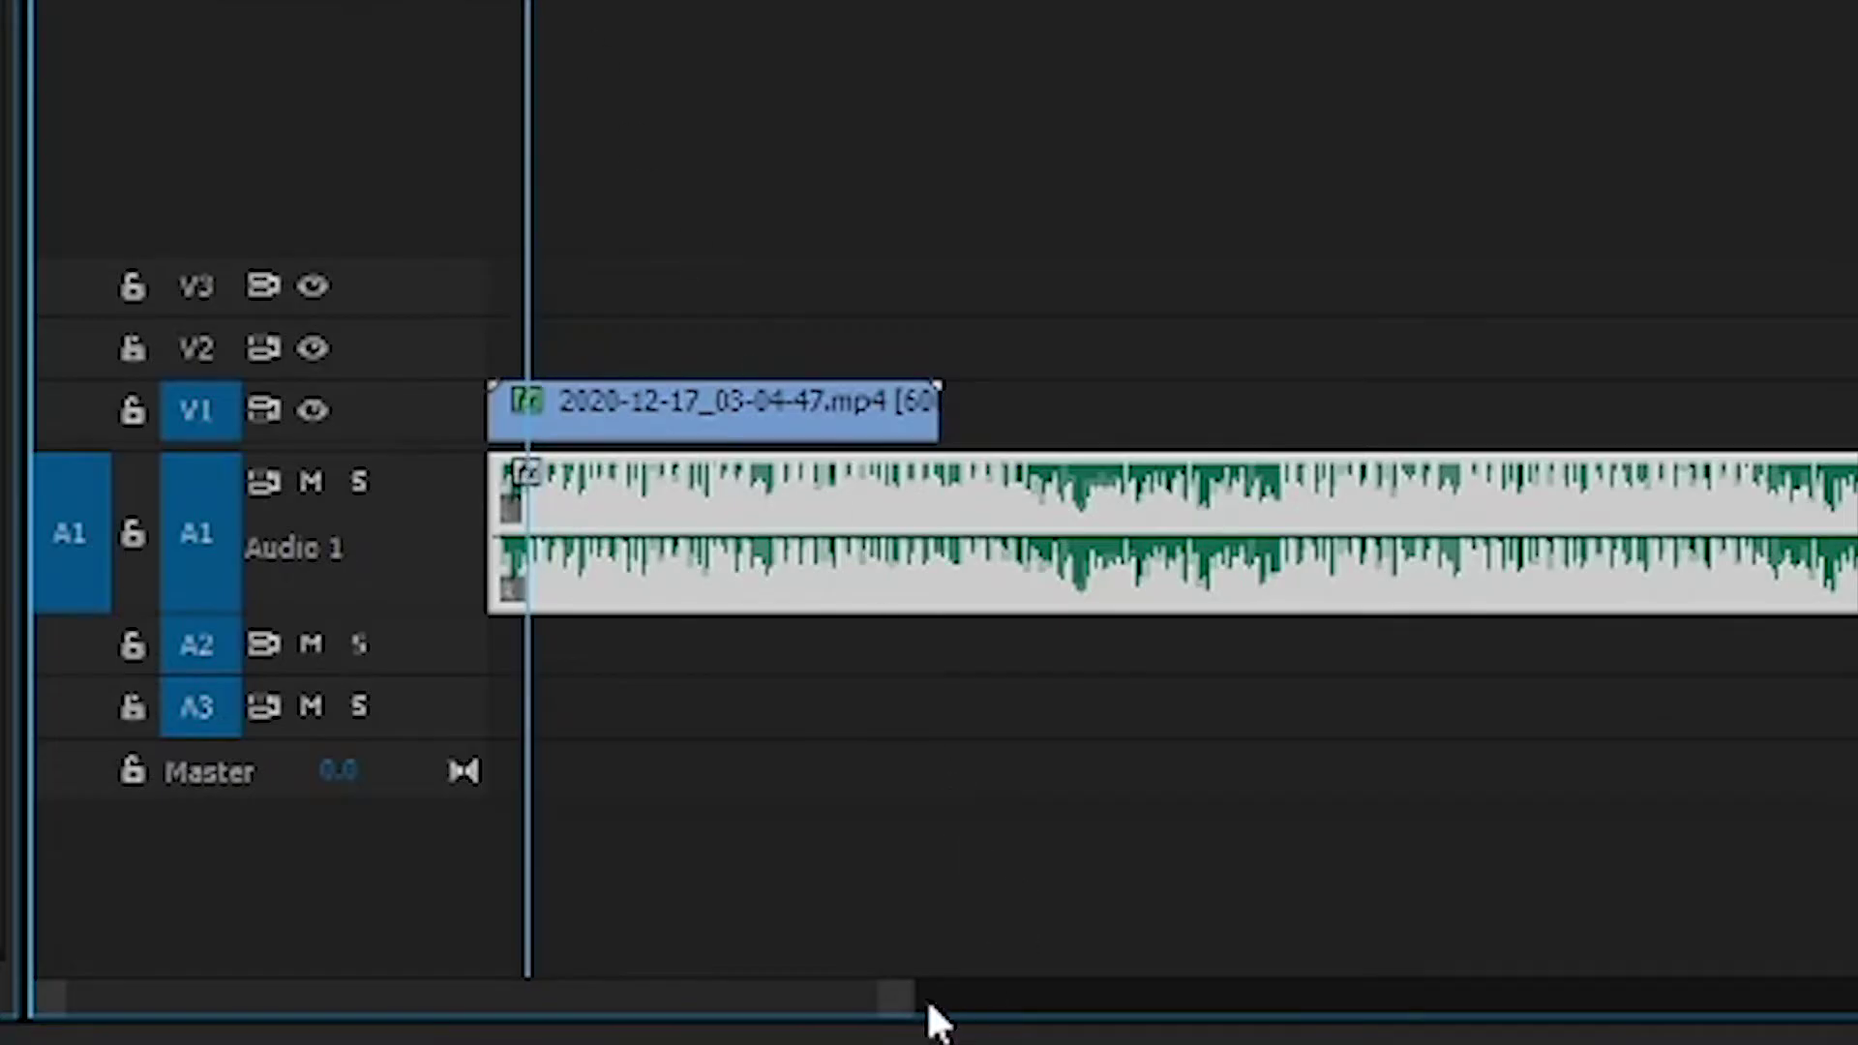
{"action": "left_click_drag", "start_coordinate": [1044, 1018], "coordinate": [983, 1021]}
{"action": "left_click_drag", "start_coordinate": [767, 1028], "coordinate": [616, 1036]}
{"action": "left_click_drag", "start_coordinate": [1165, 2], "coordinate": [1206, 2]}
{"action": "left_click_drag", "start_coordinate": [1154, 583], "coordinate": [1136, 583]}
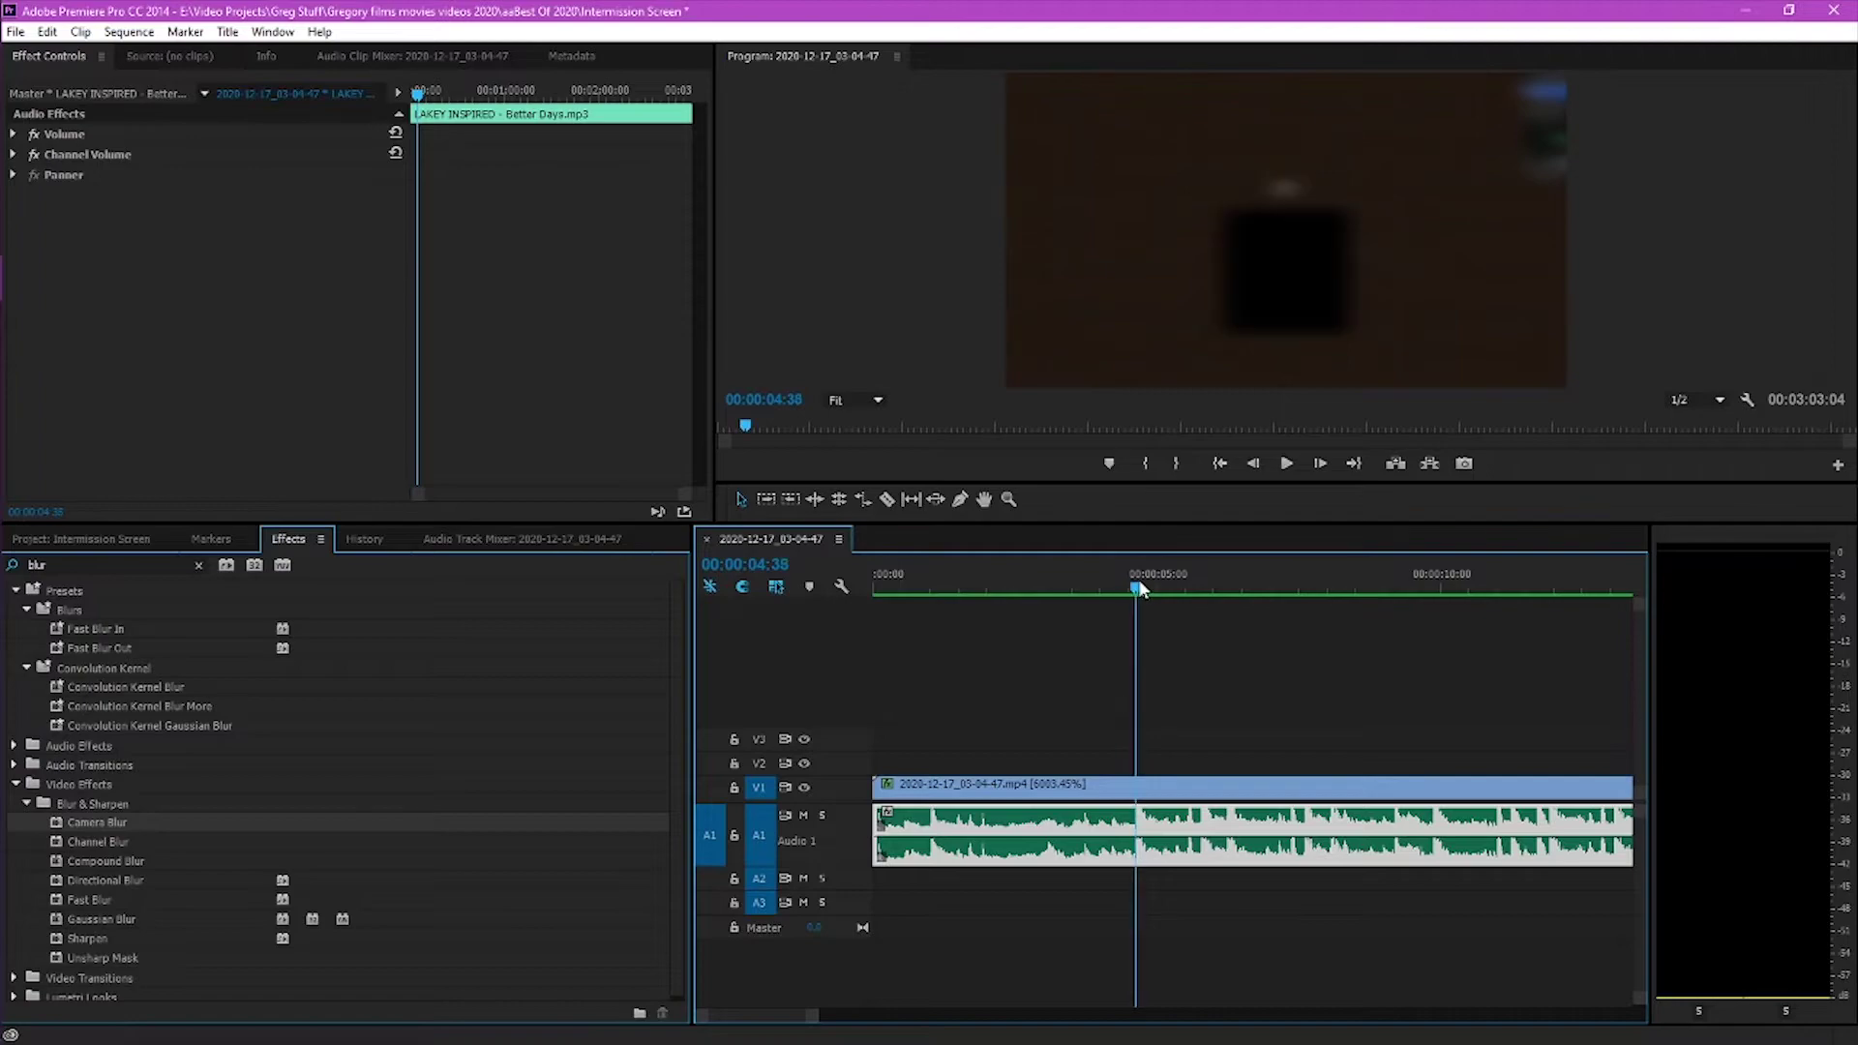
{"action": "right_click", "coordinate": [1138, 587]}
{"action": "left_click", "coordinate": [682, 794]}
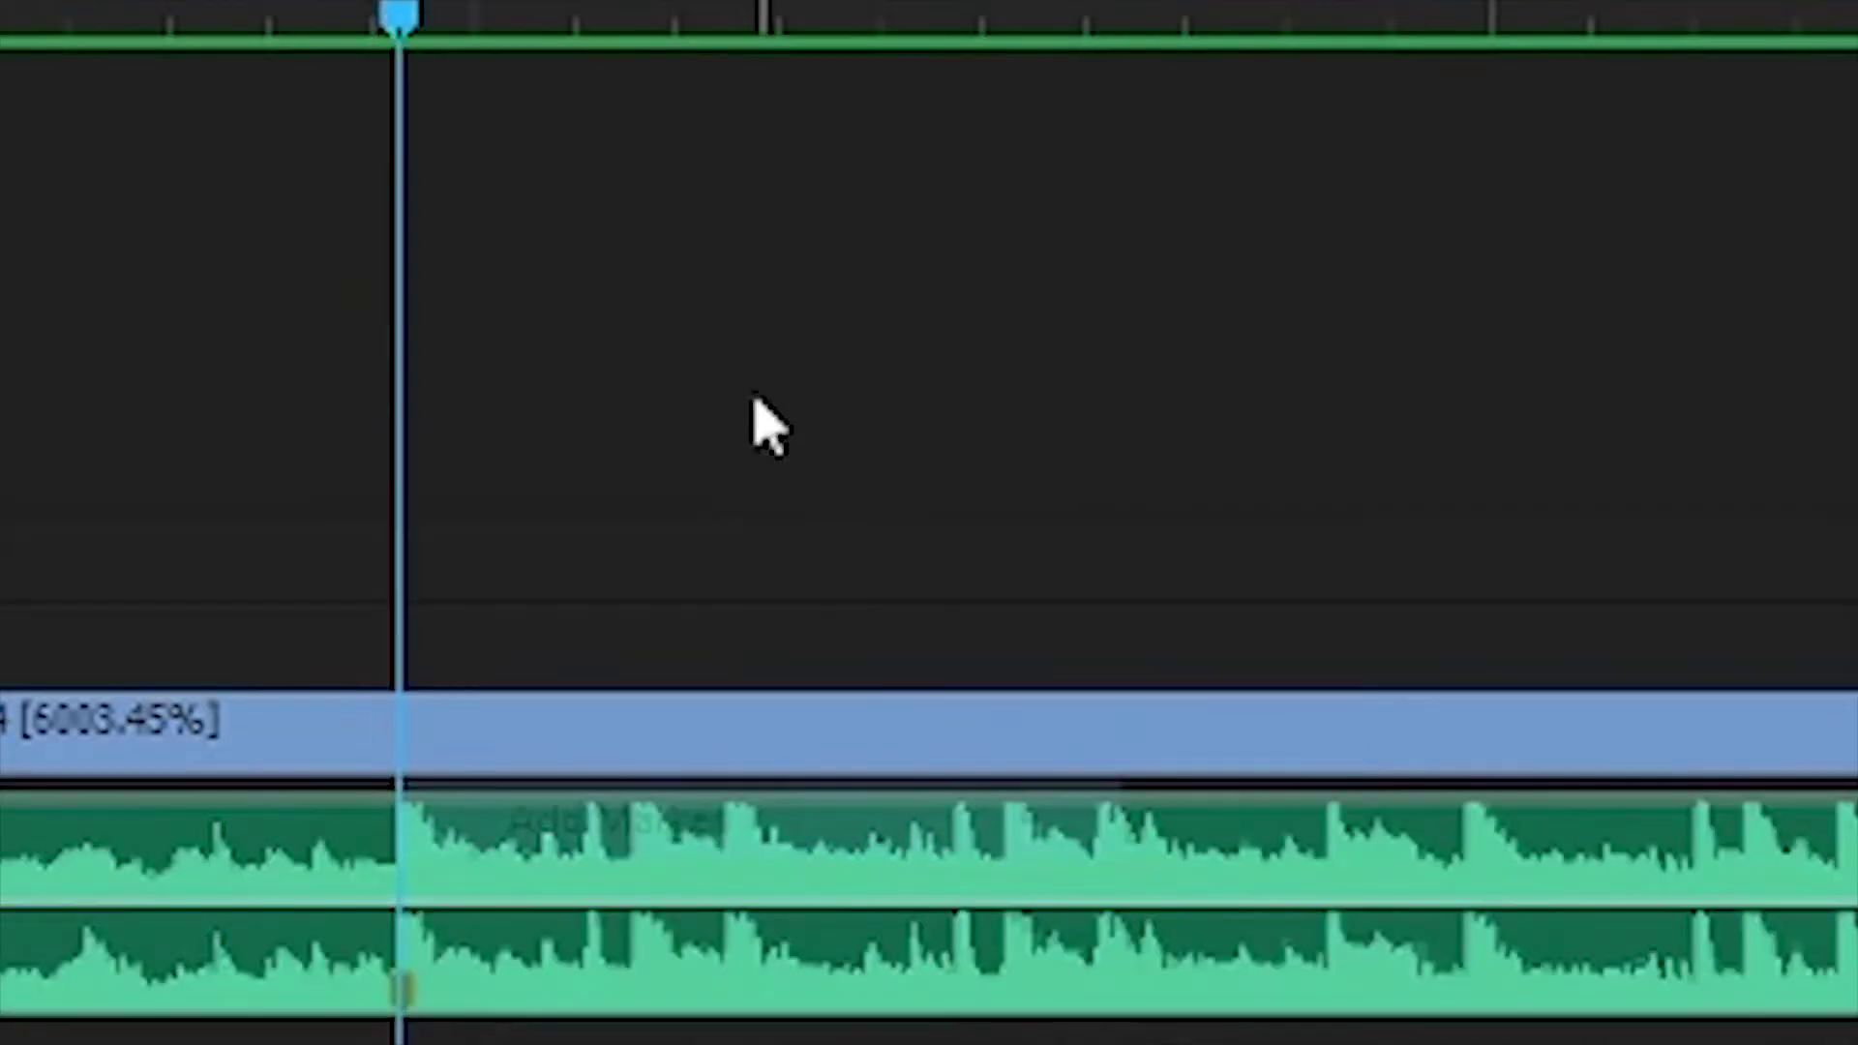
Move the playhead to 00:00:03:43 and create a new default still title
{"action": "left_click_drag", "start_coordinate": [406, 39], "coordinate": [207, 116]}
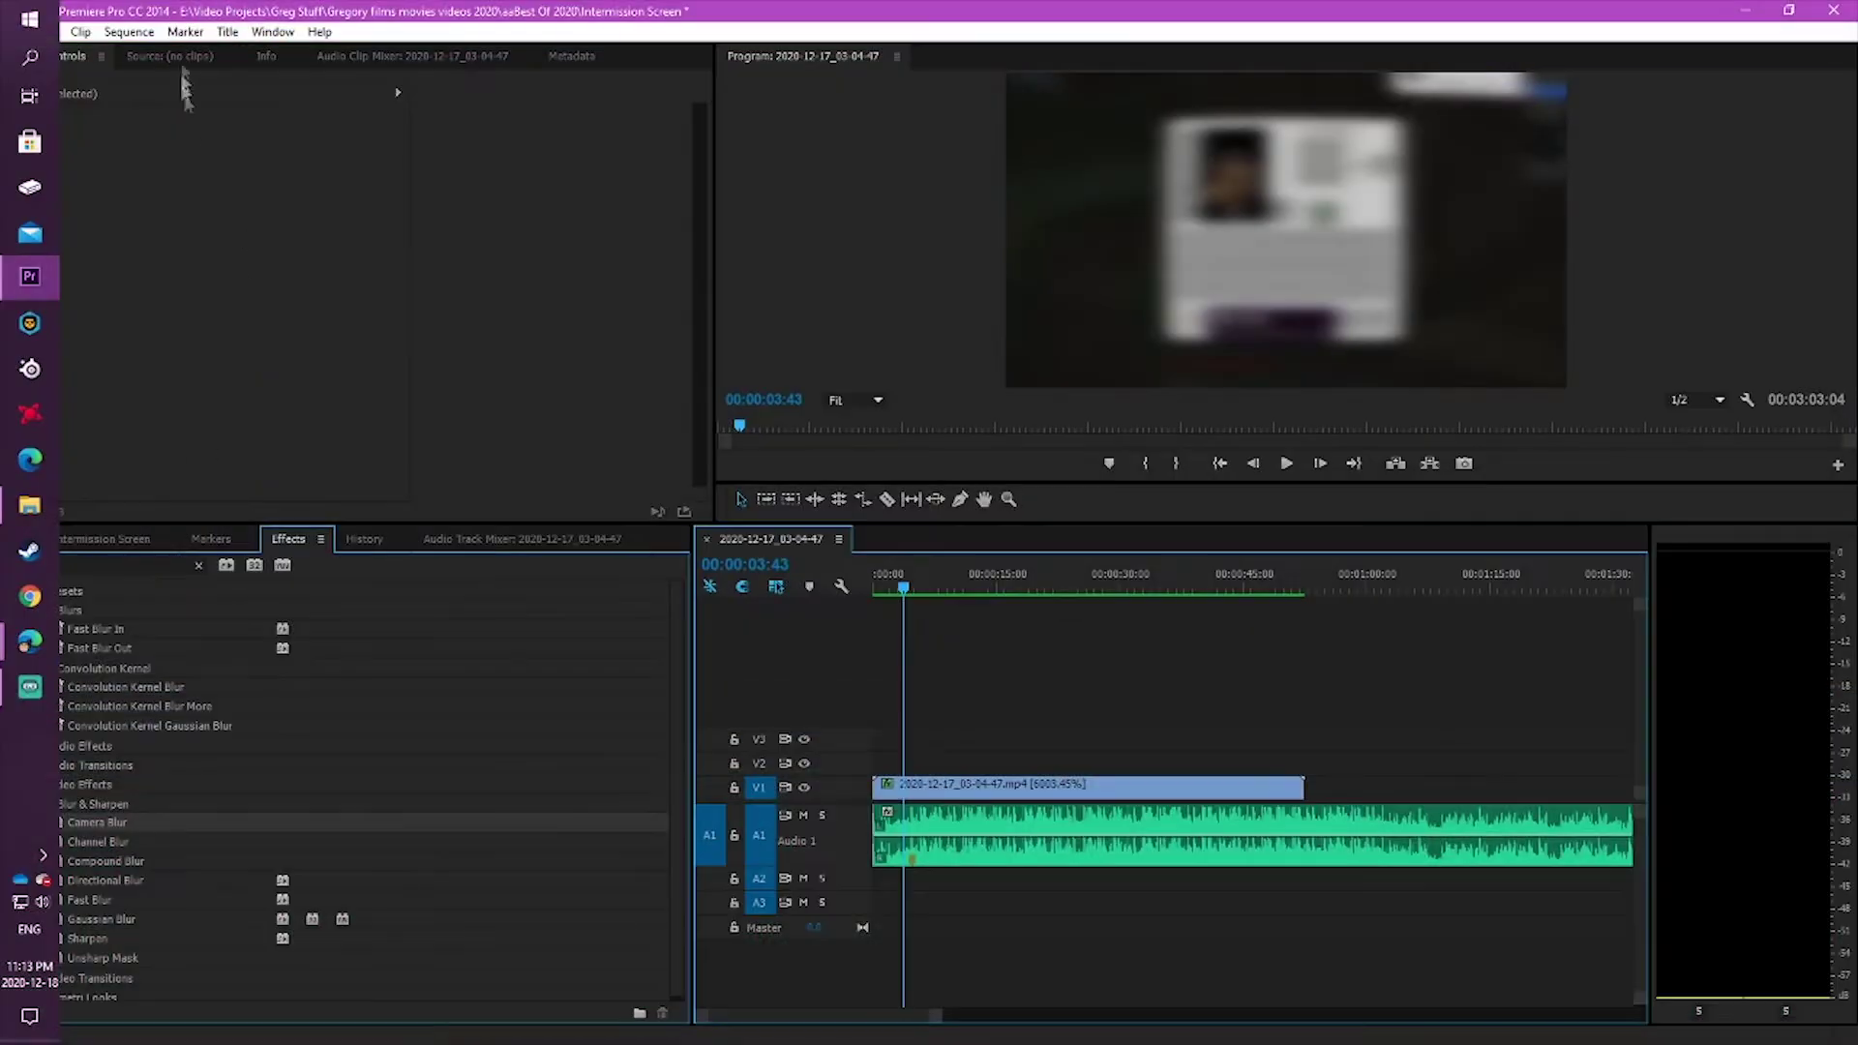
{"action": "left_click", "coordinate": [226, 32]}
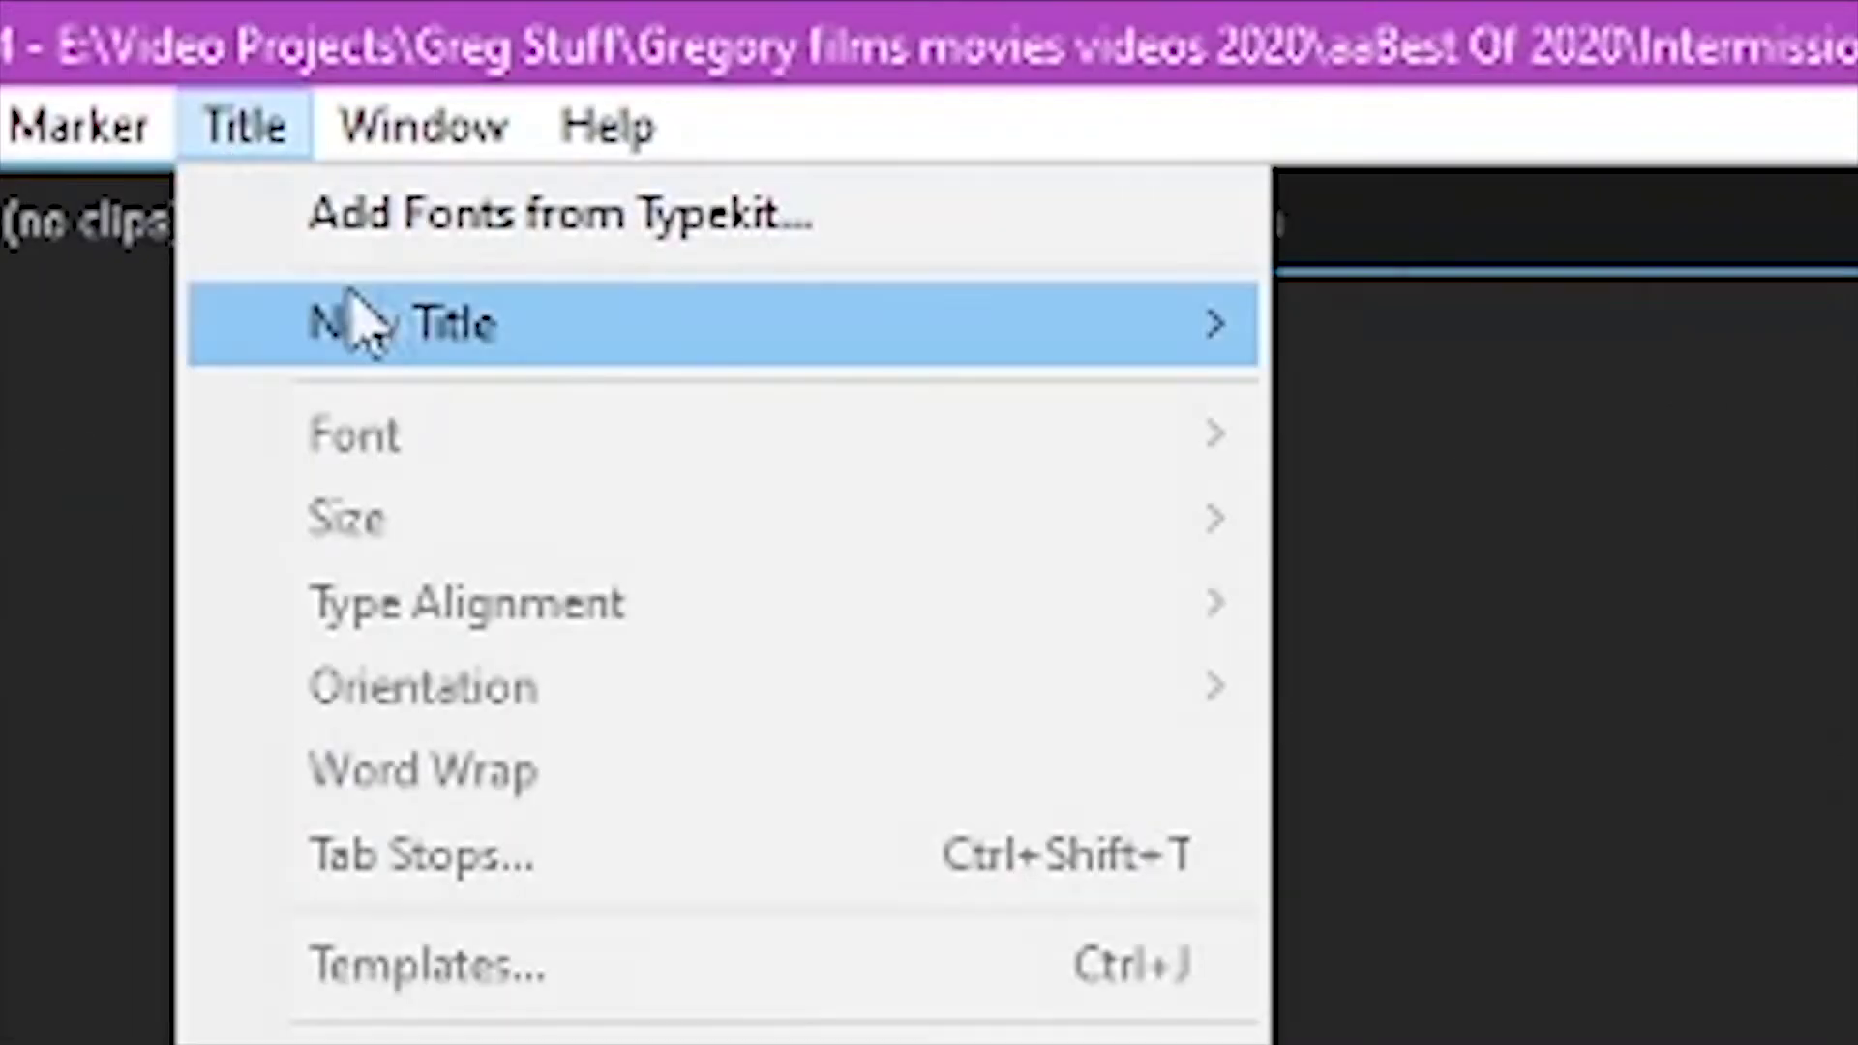
{"action": "mouse_move", "coordinate": [358, 324]}
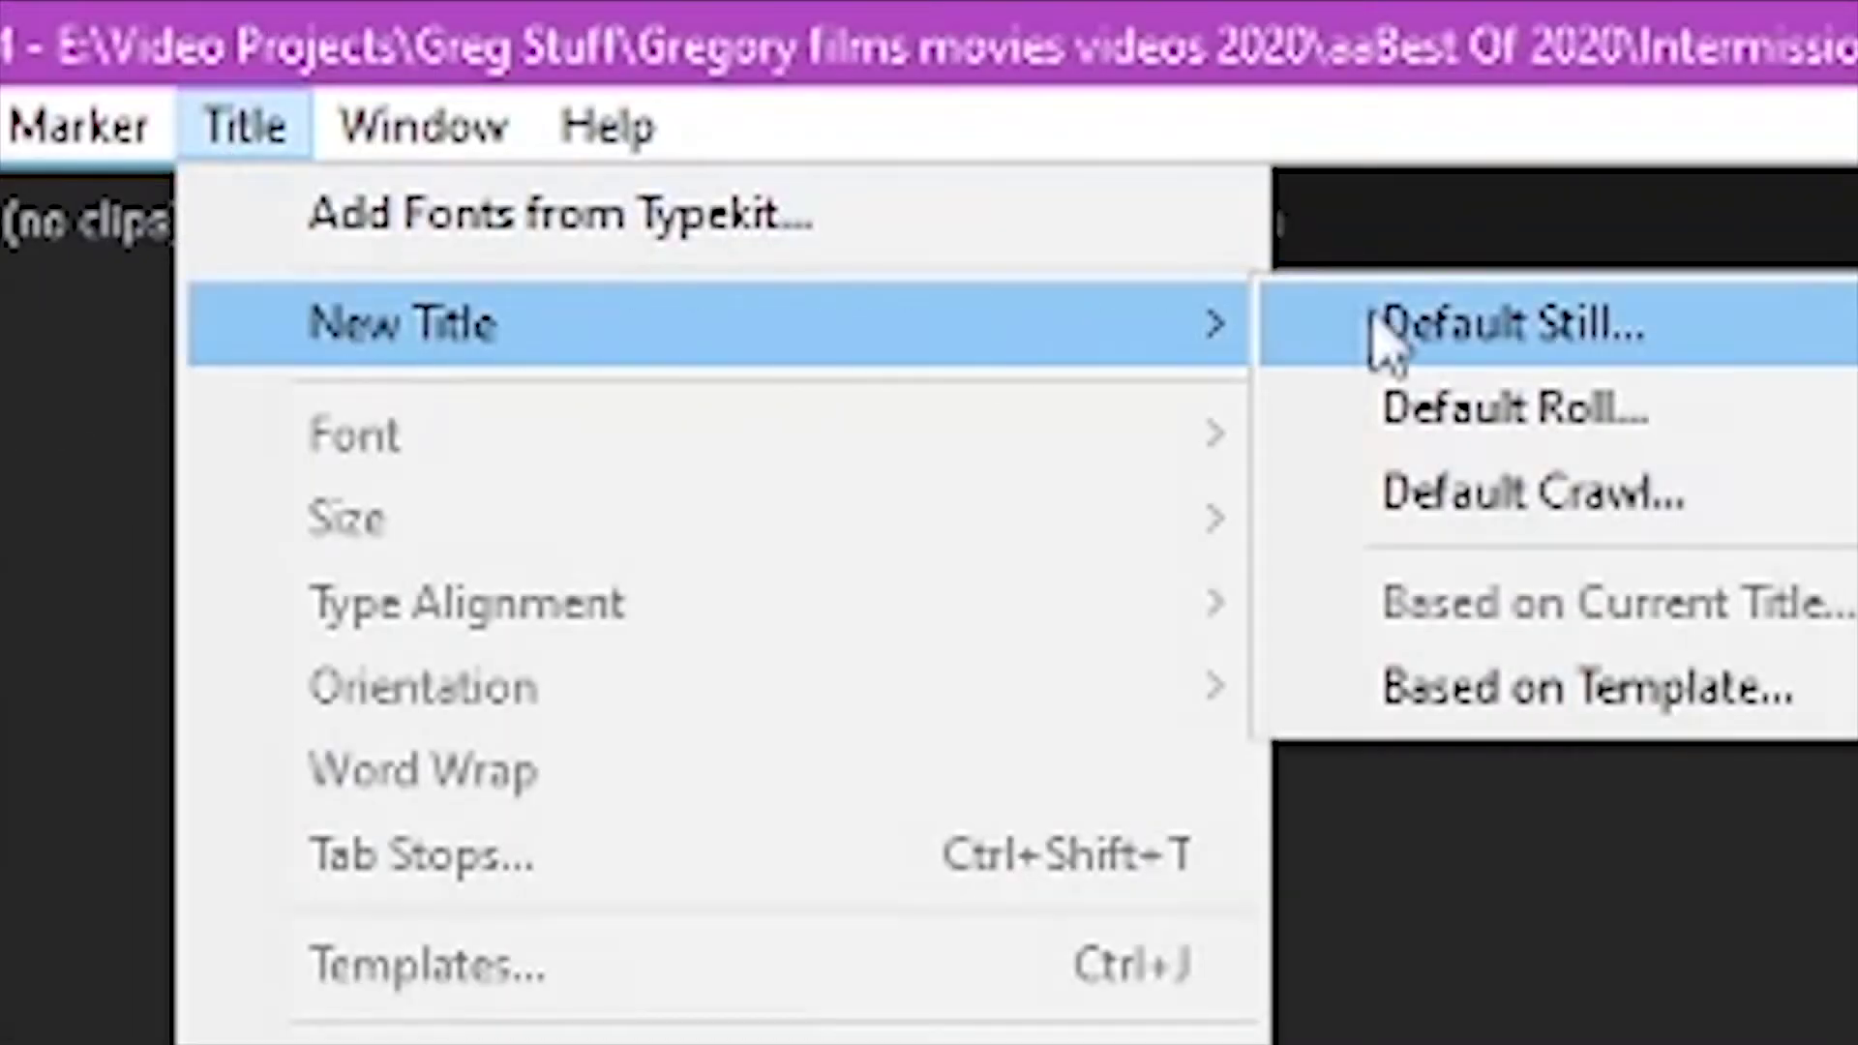
{"action": "left_click", "coordinate": [1373, 332]}
{"action": "left_click", "coordinate": [1587, 684]}
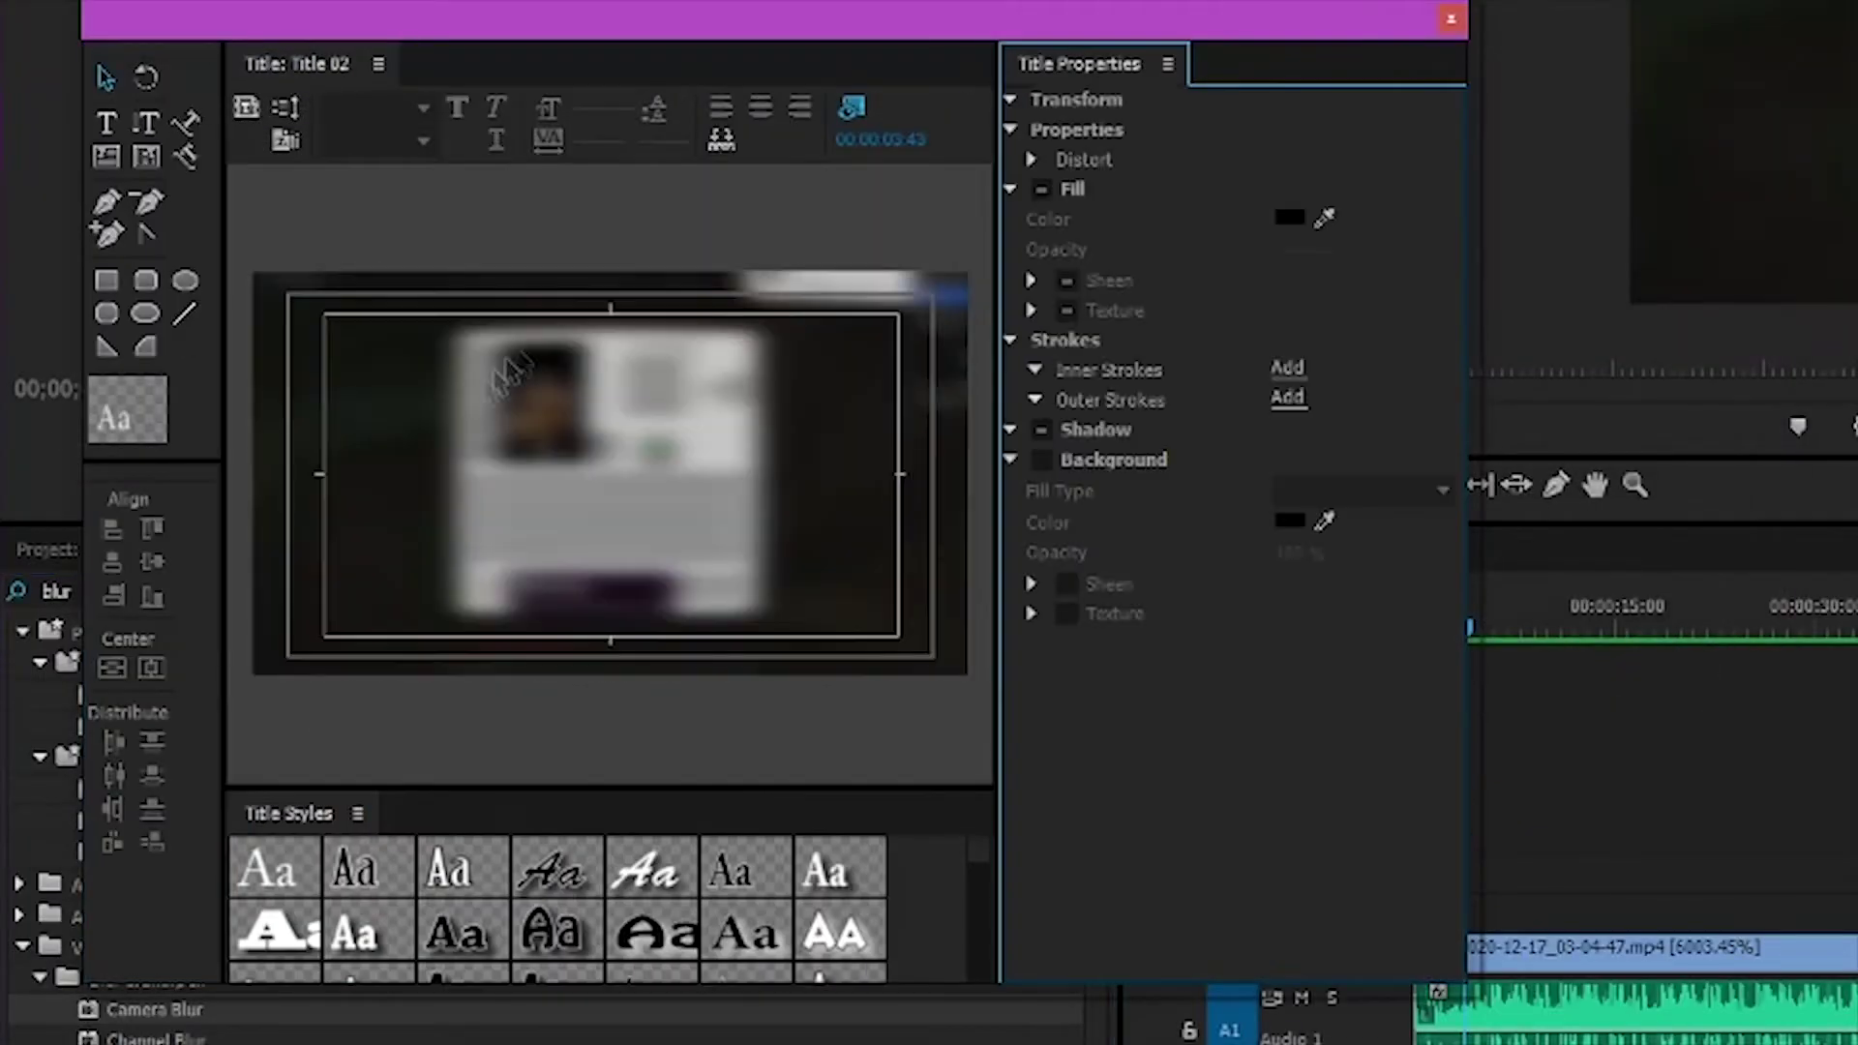
Add the two-line text "Follow The Twitch" / "For More Content" in the upper part of the title frame
{"action": "left_click", "coordinate": [364, 380]}
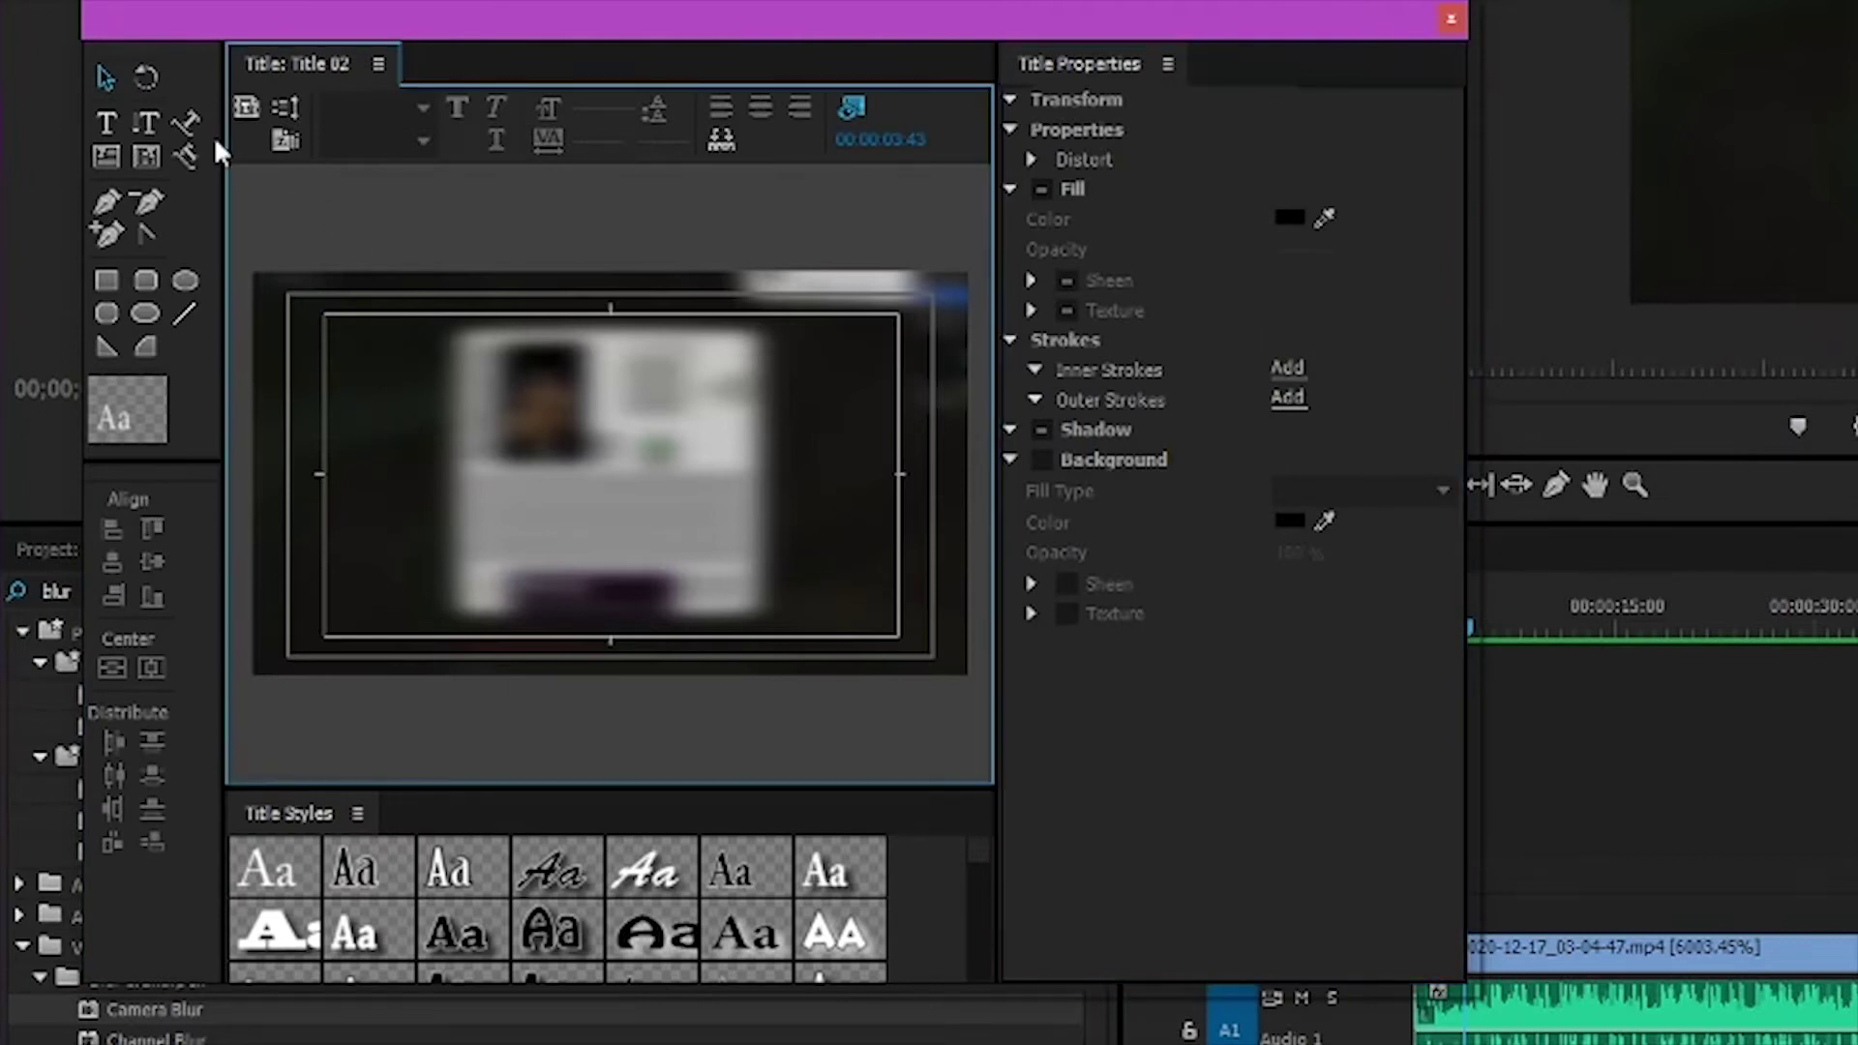
{"action": "left_click", "coordinate": [106, 123]}
{"action": "left_click", "coordinate": [393, 359]}
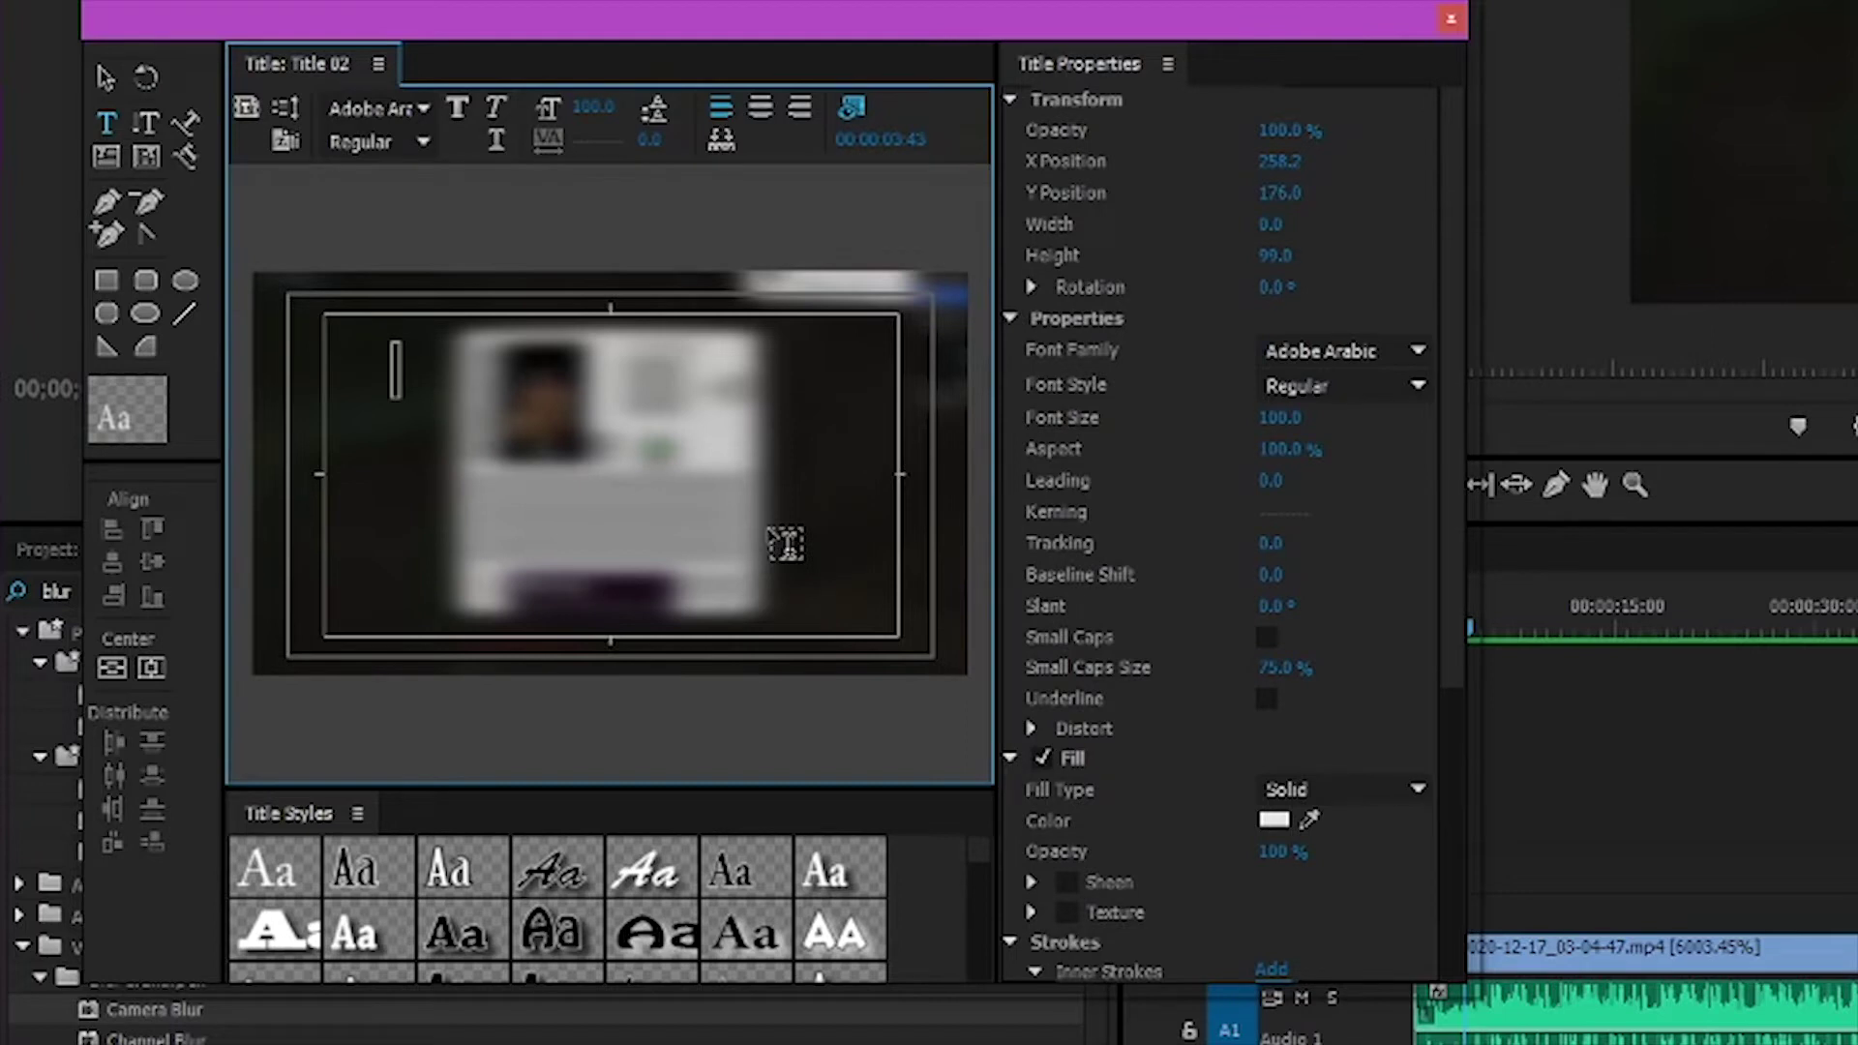
{"action": "type", "text": "Eollow The Twitch For"}
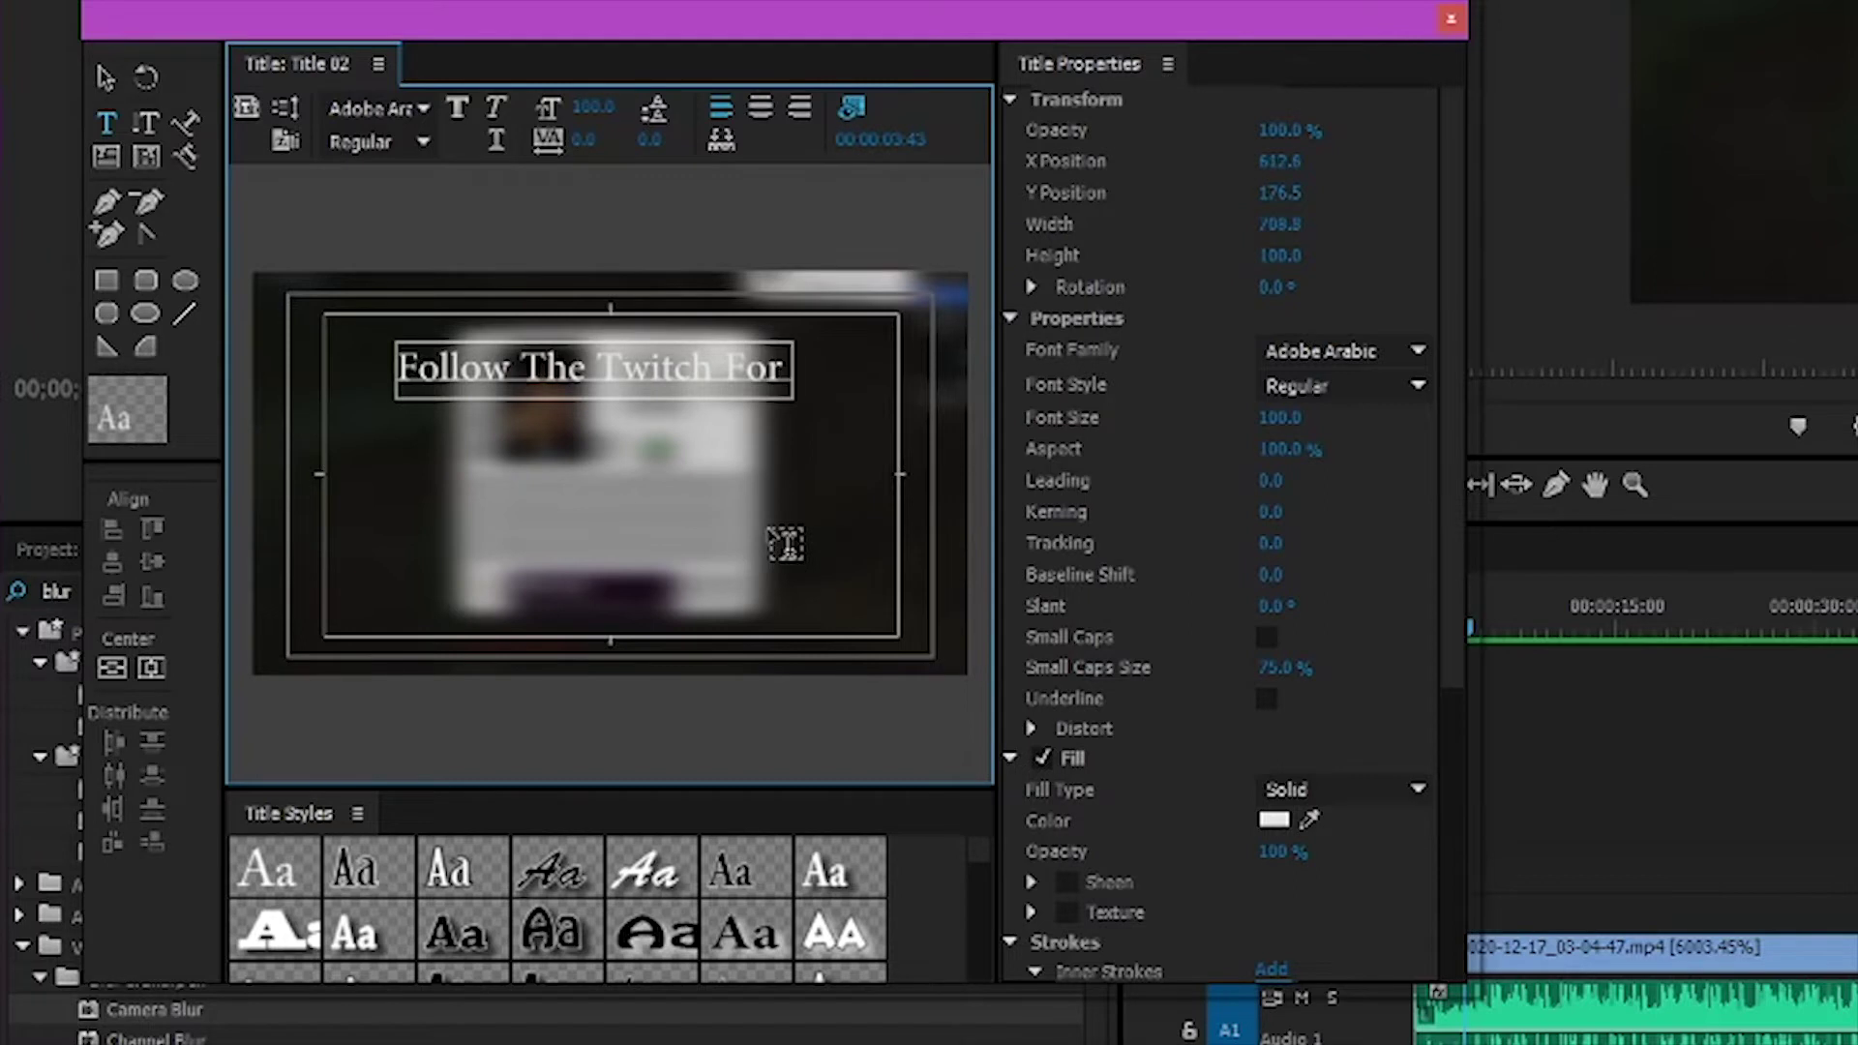
{"action": "key", "text": "BackSpace"}
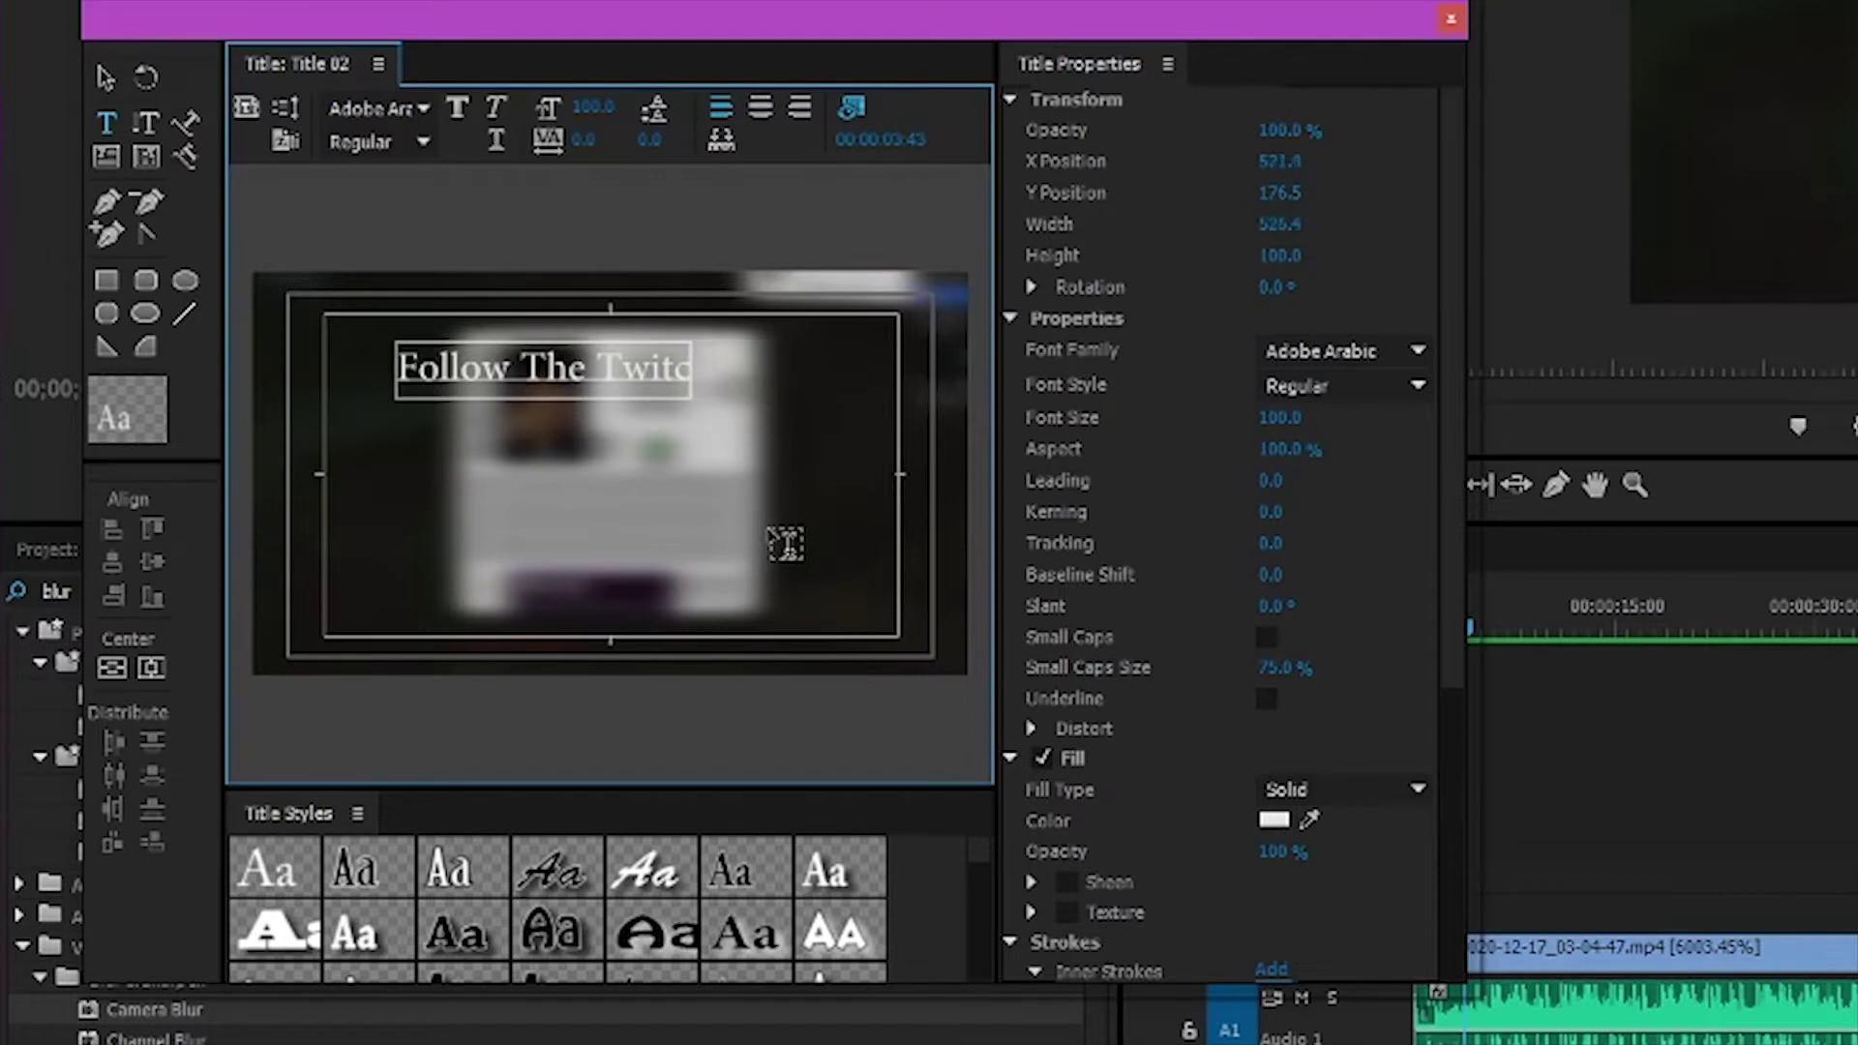
{"action": "key", "text": "Return"}
{"action": "type", "text": "For More Content"}
Center-align the title text and move it to the middle of the frame, at about X 642, Y 377
{"action": "left_click", "coordinate": [760, 107]}
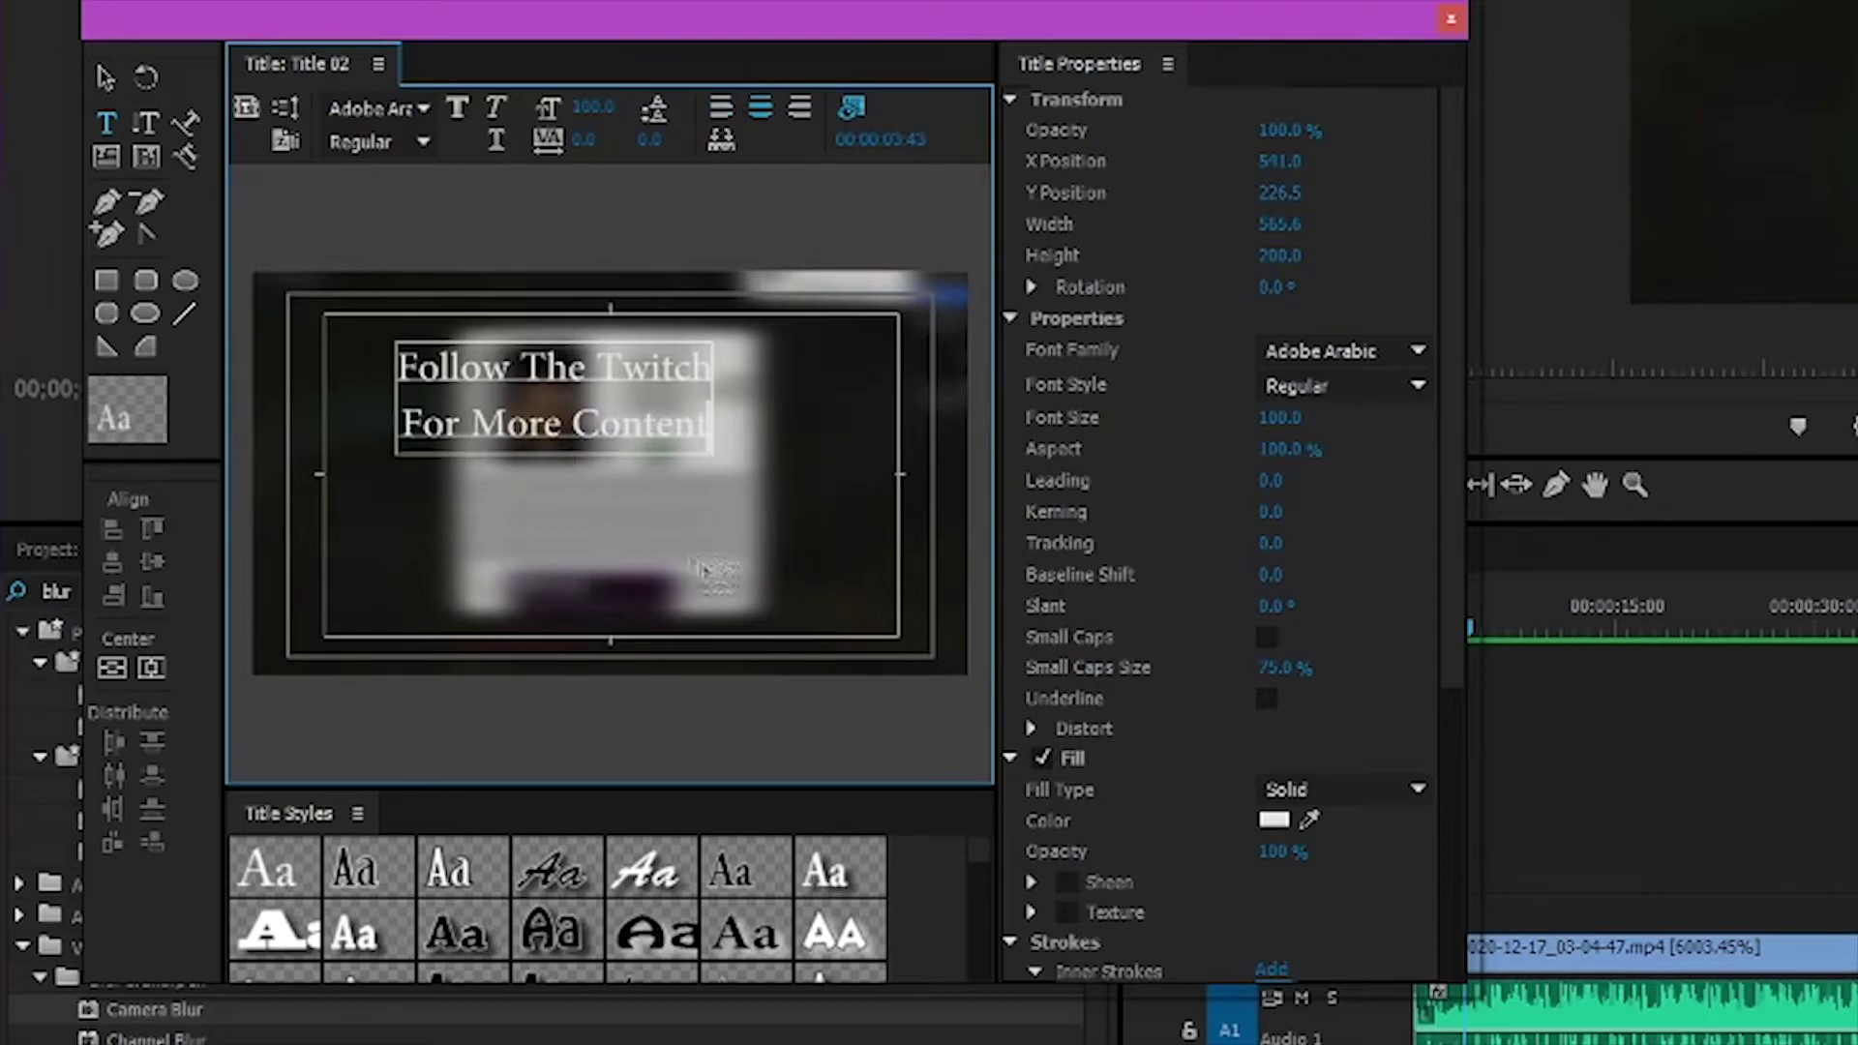
{"action": "left_click", "coordinate": [107, 80]}
{"action": "left_click_drag", "start_coordinate": [589, 376], "coordinate": [646, 461]}
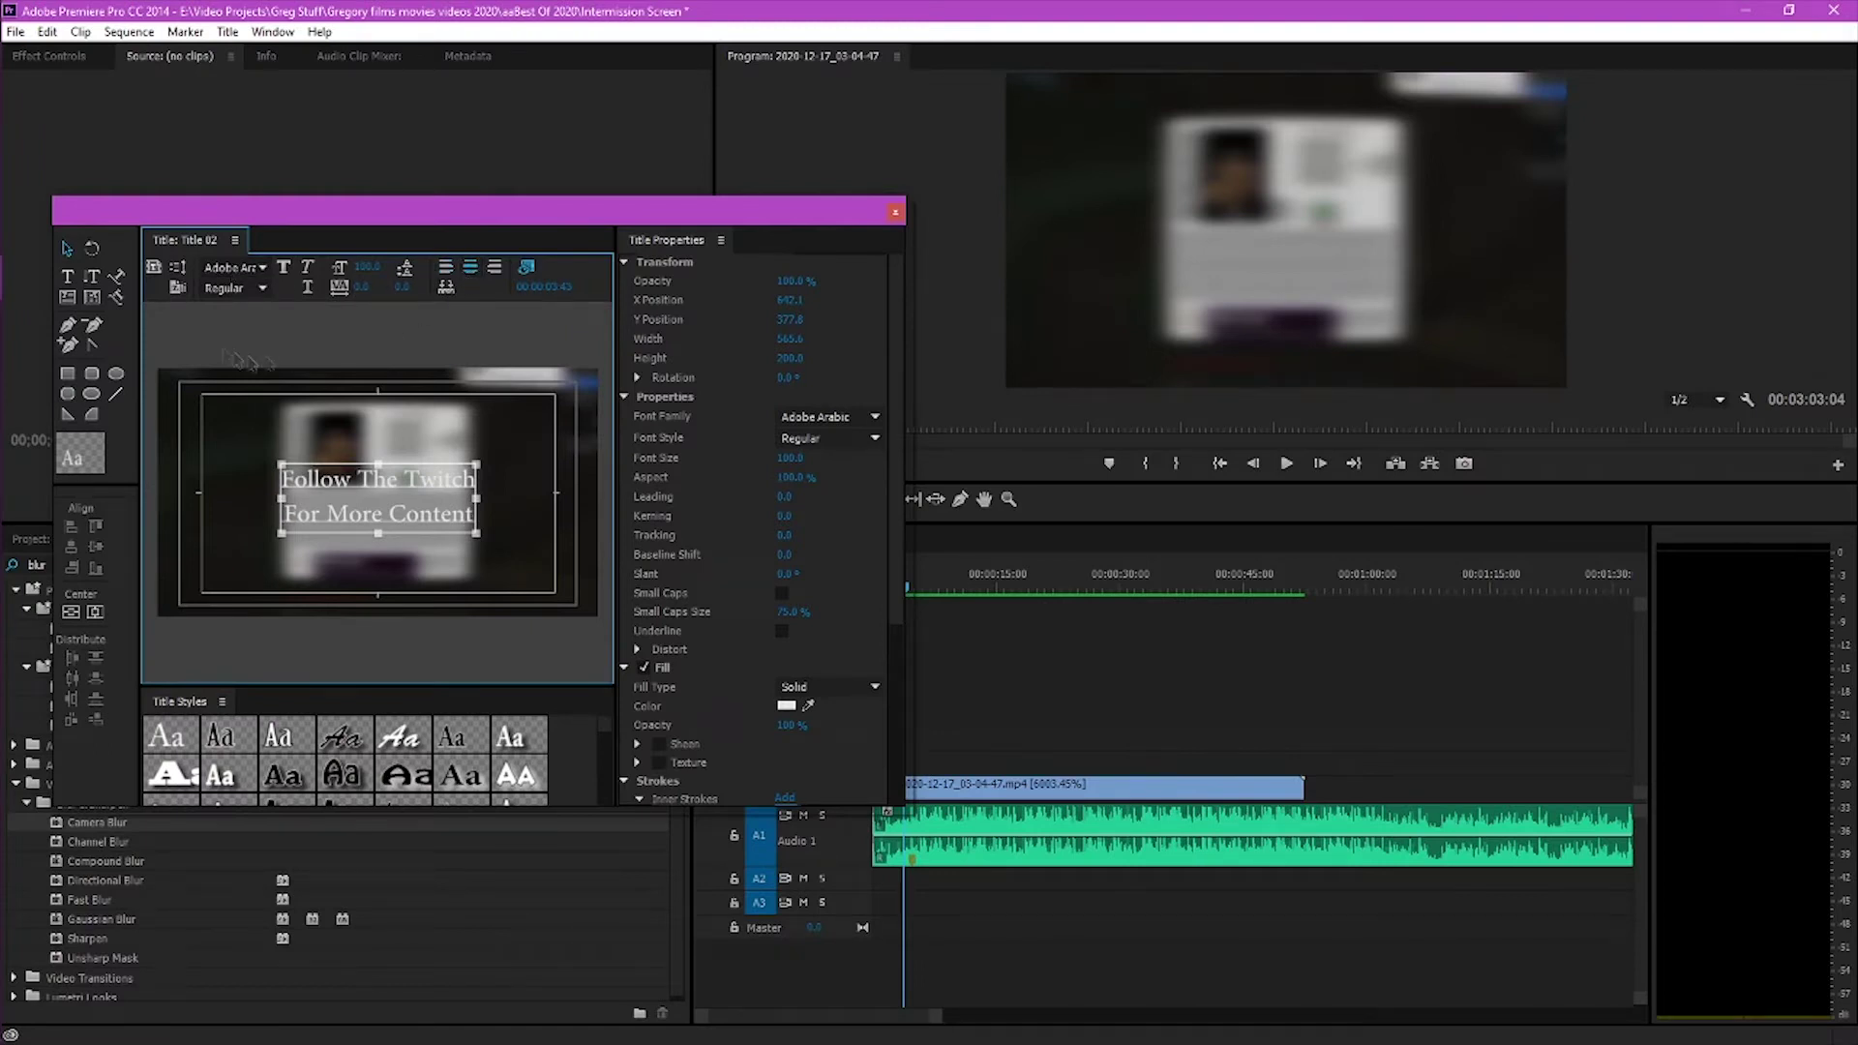
Change the title text's font to PRIMETIME
{"action": "left_click", "coordinate": [258, 271]}
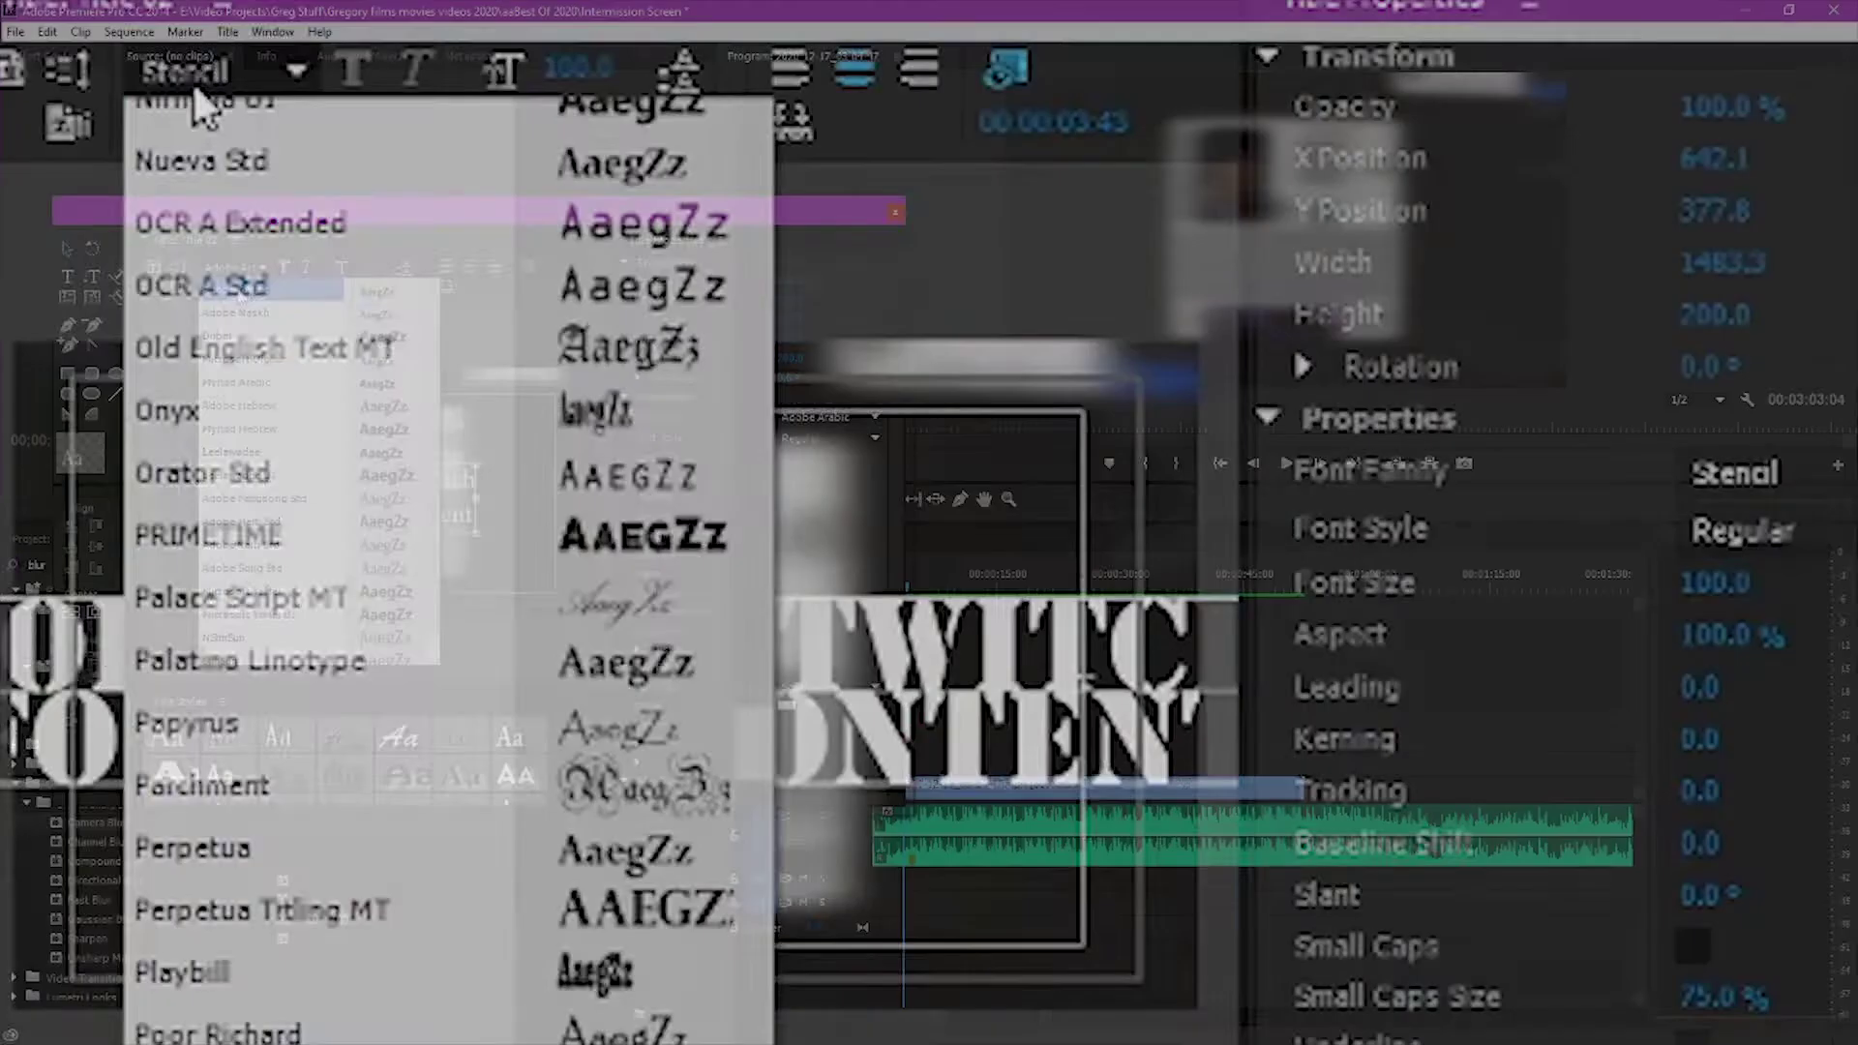
{"action": "left_click", "coordinate": [225, 270]}
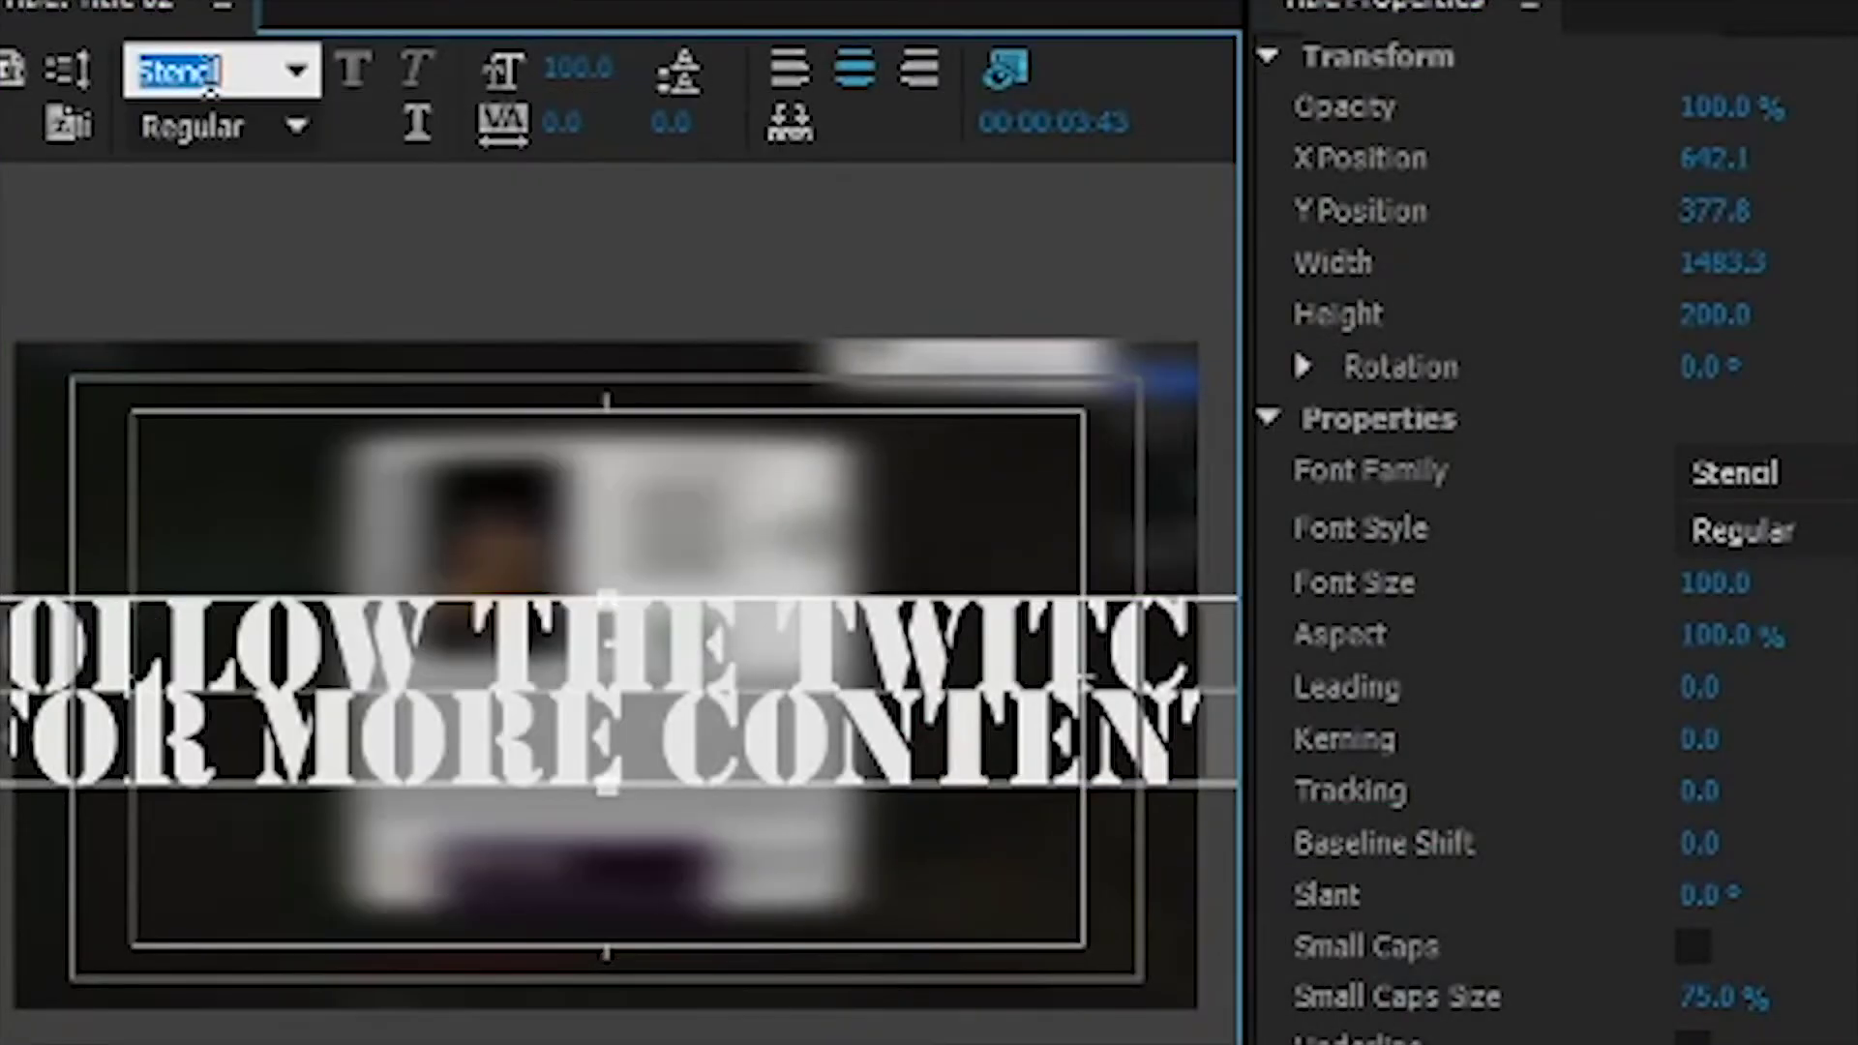
{"action": "type", "text": "PRIMETIME"}
{"action": "key", "text": "Return"}
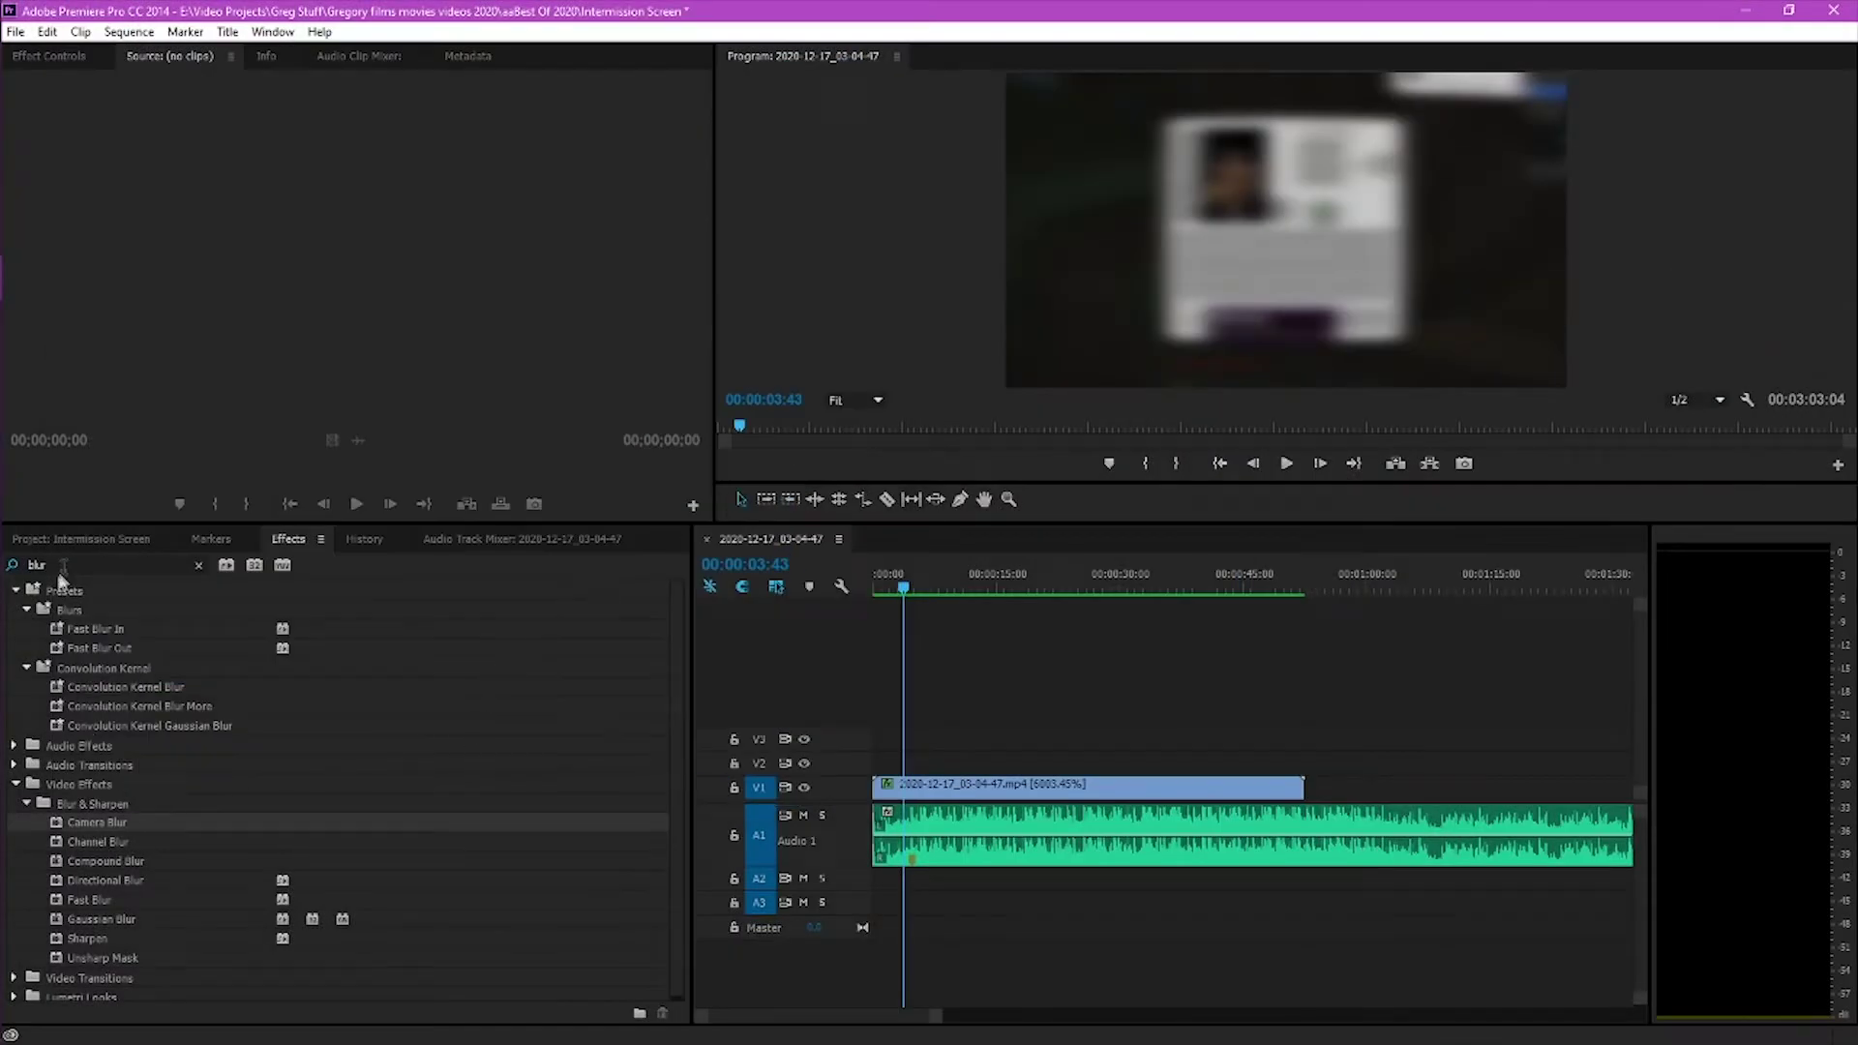
Place the title on track V3 starting at the music marker, extend its end to about 18 seconds, and preview it
{"action": "left_click", "coordinate": [81, 538]}
{"action": "left_click_drag", "start_coordinate": [584, 635], "coordinate": [885, 740]}
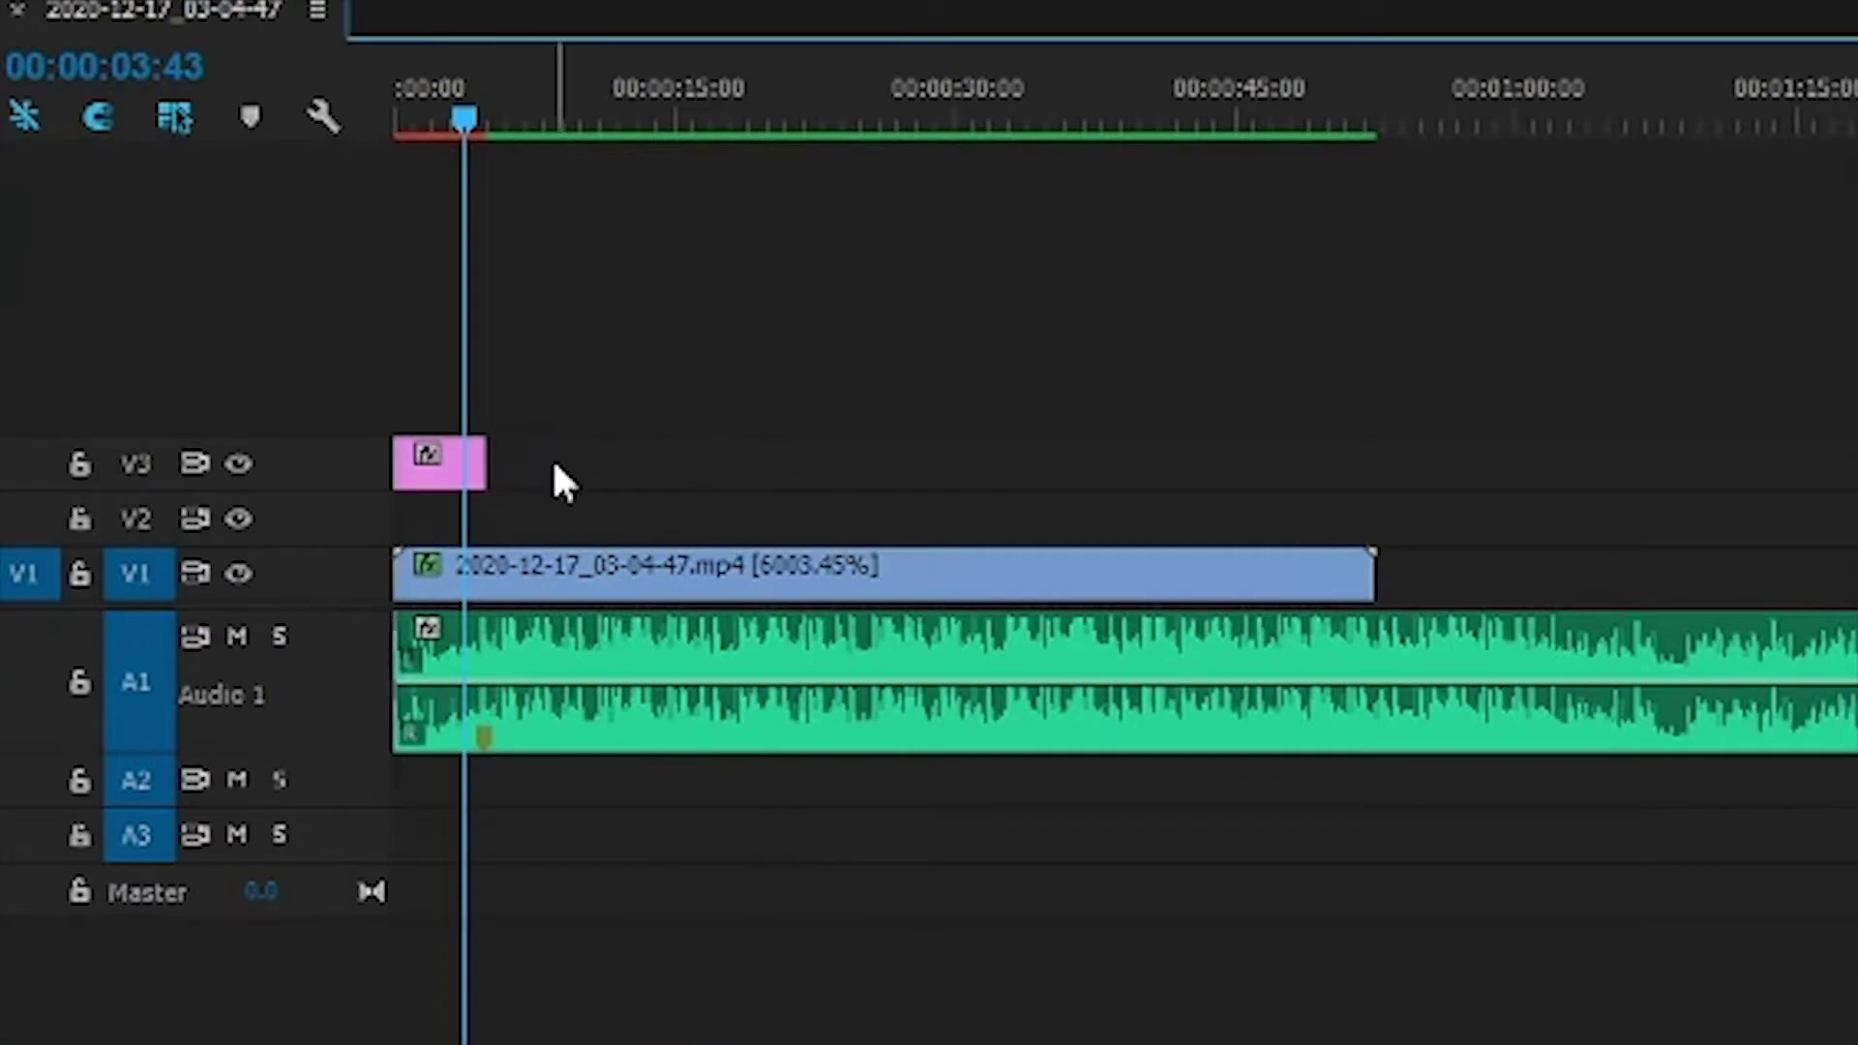
{"action": "left_click_drag", "start_coordinate": [452, 469], "coordinate": [728, 462]}
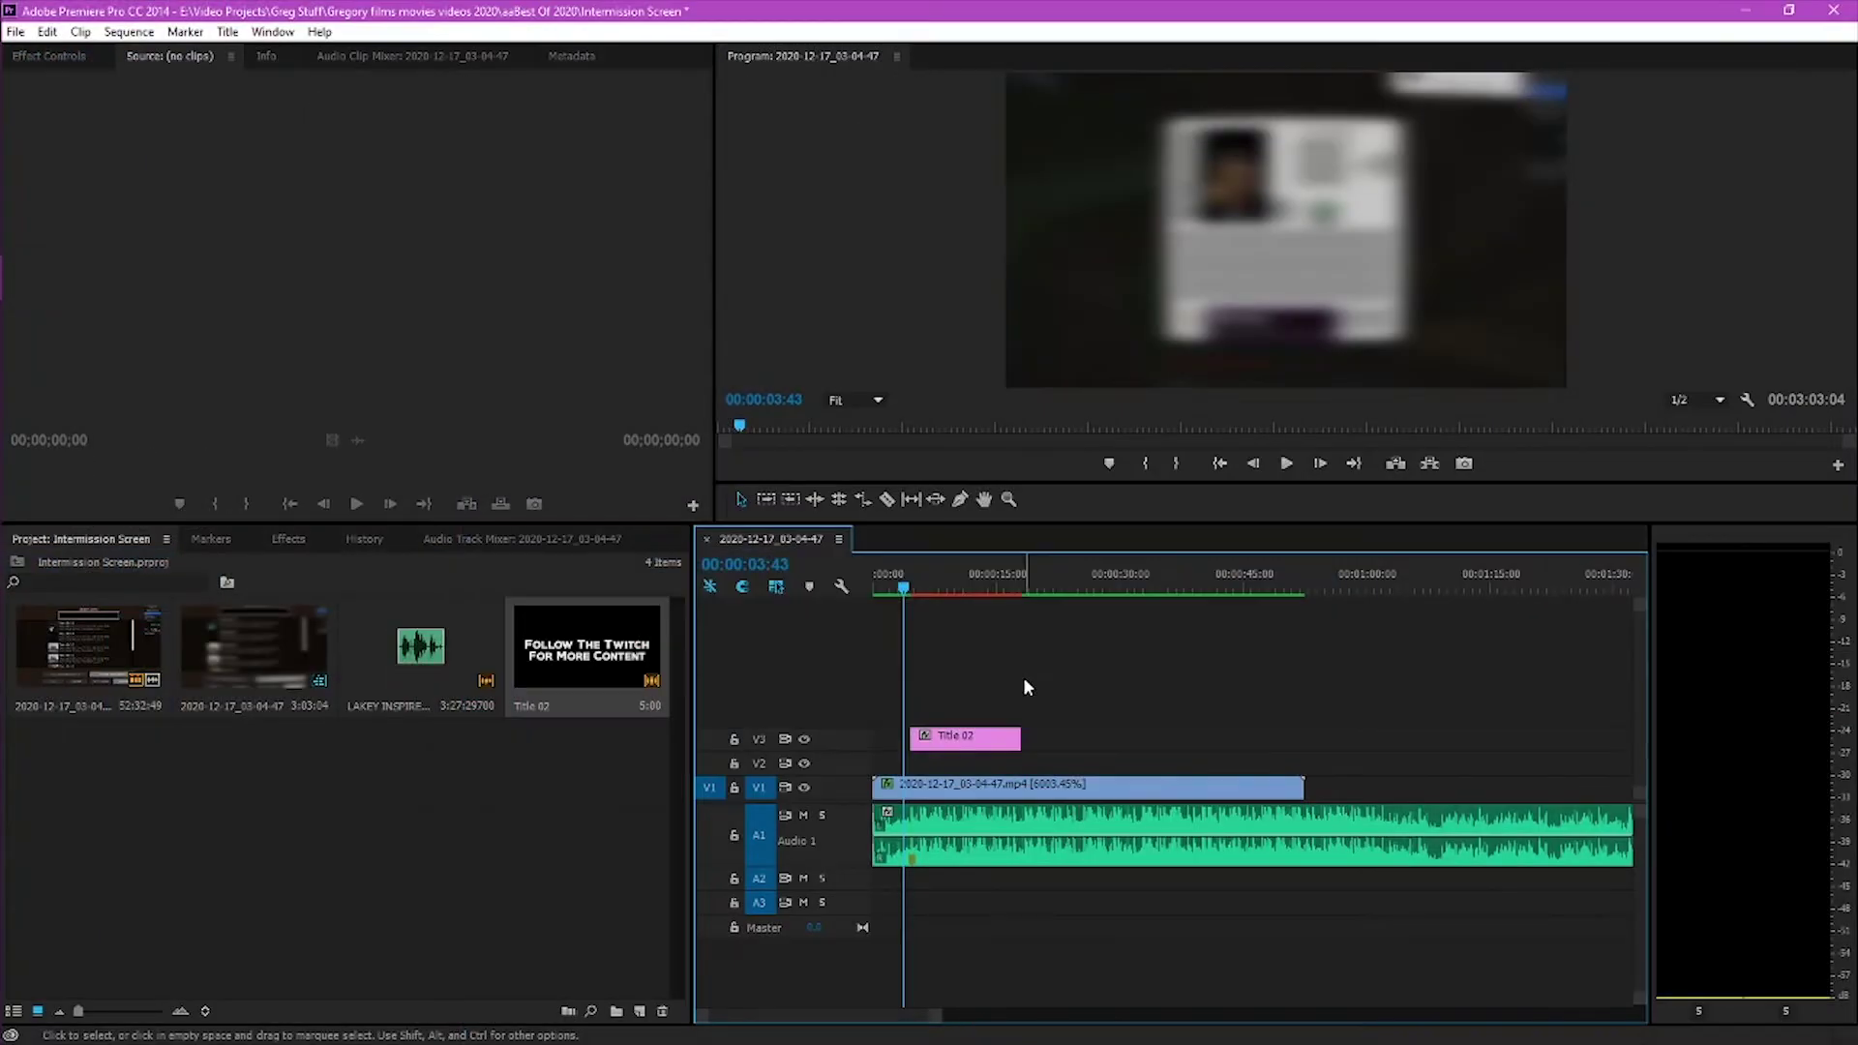
{"action": "key", "text": "space"}
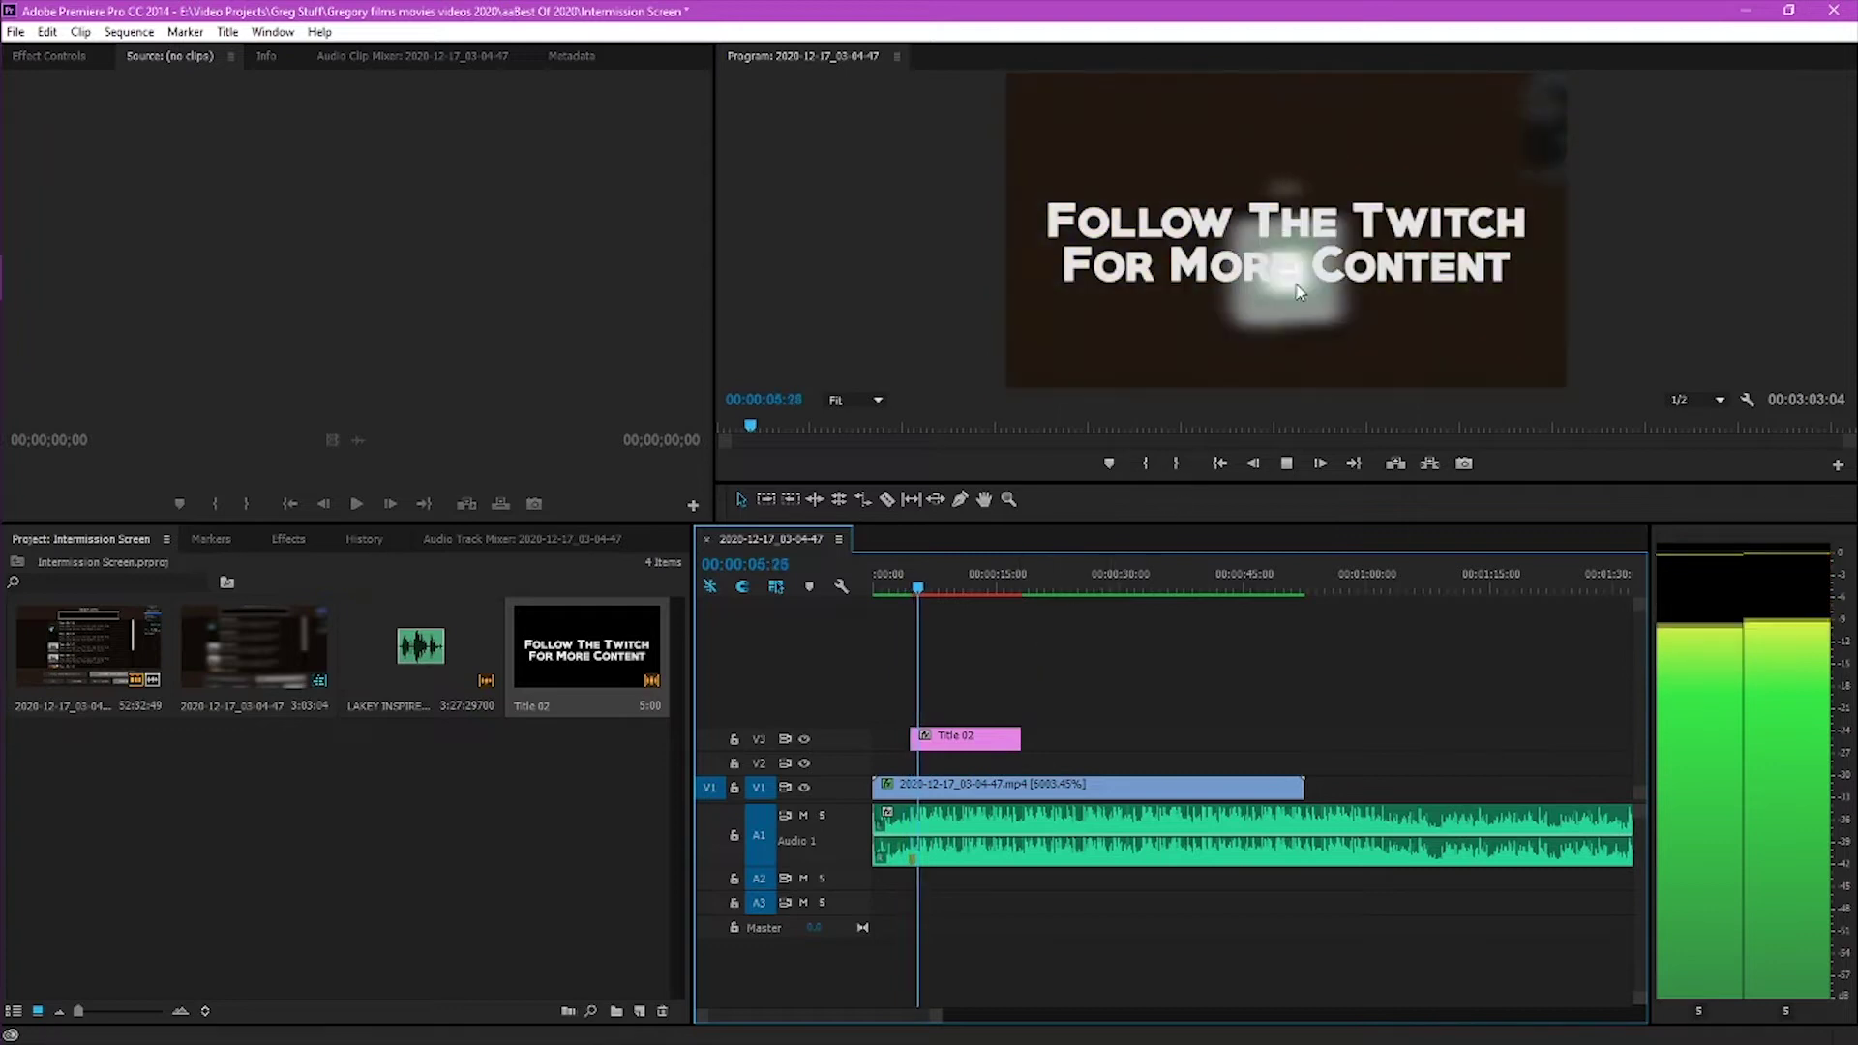
{"action": "key", "text": "space"}
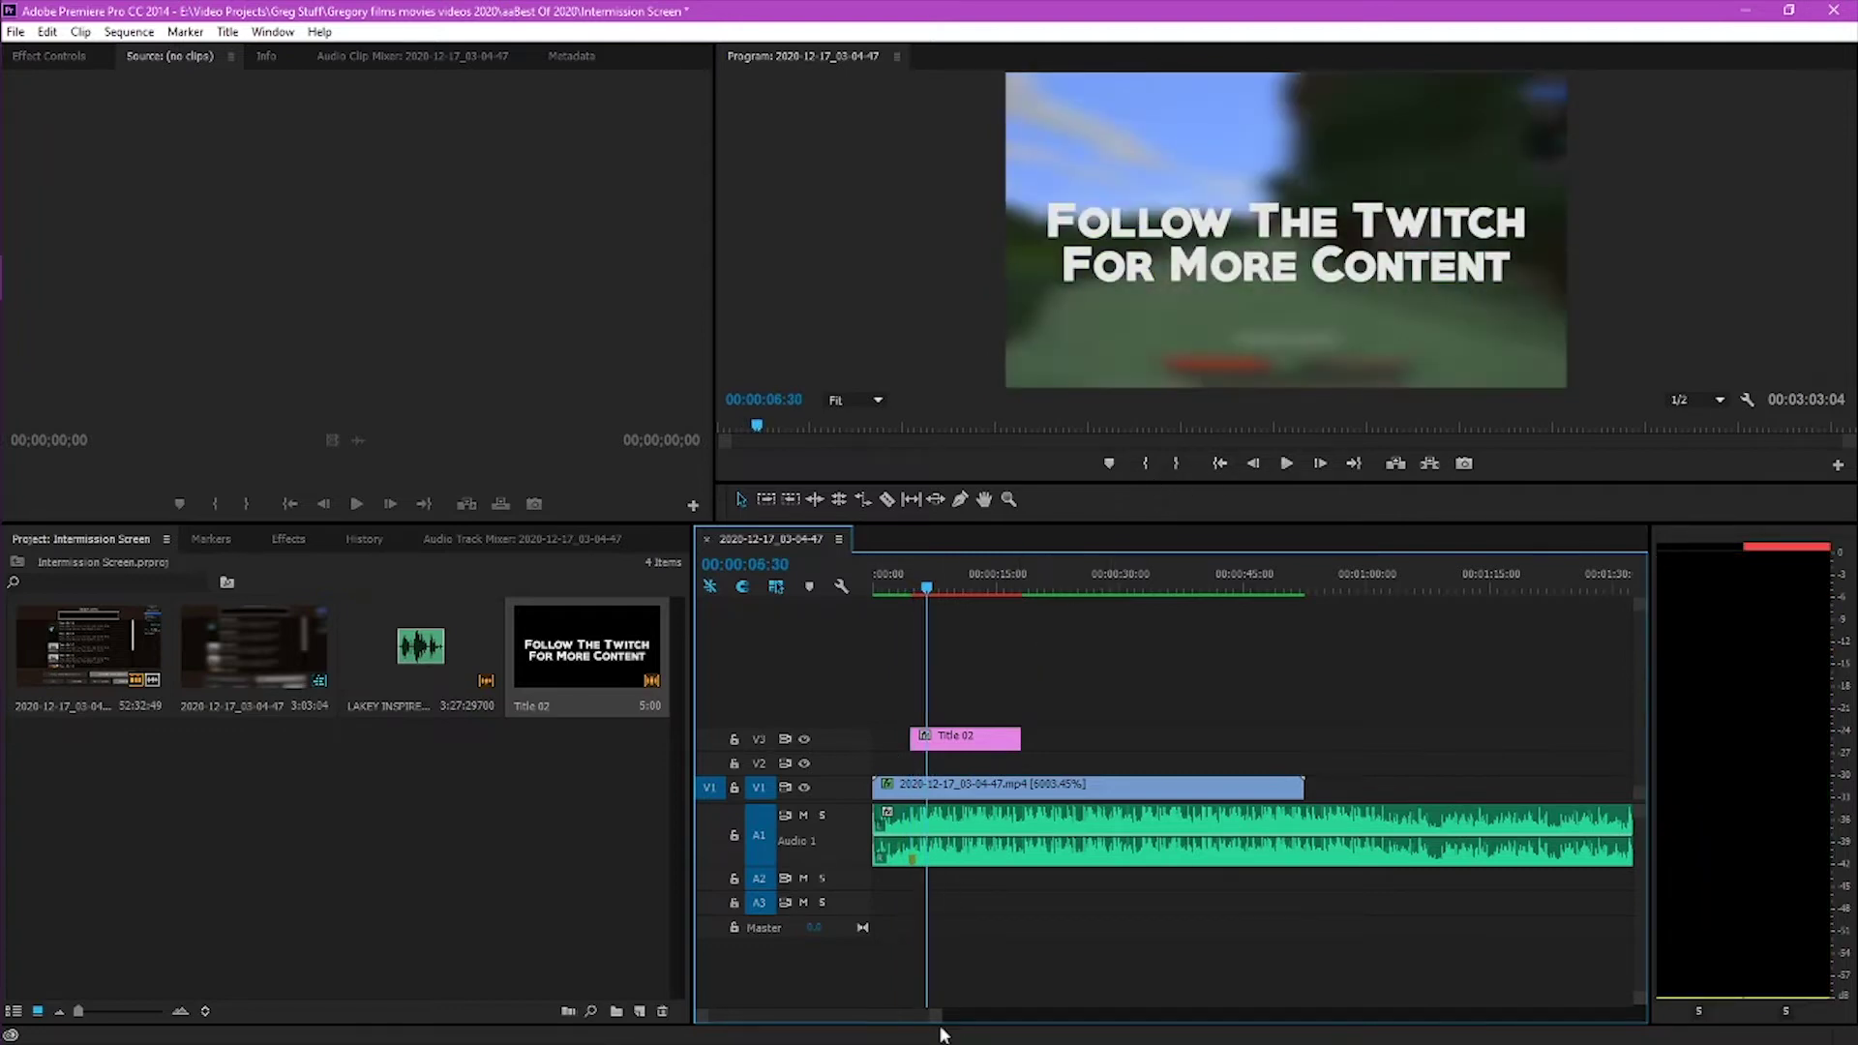
At 00:00:04:38, start Position, Scale and Rotation keyframes on the title clip and scale it down to about 89%
{"action": "left_click_drag", "start_coordinate": [939, 1014], "coordinate": [827, 1016]}
{"action": "left_click_drag", "start_coordinate": [1177, 595], "coordinate": [1089, 600]}
{"action": "left_click", "coordinate": [1140, 747]}
{"action": "key", "text": "Right"}
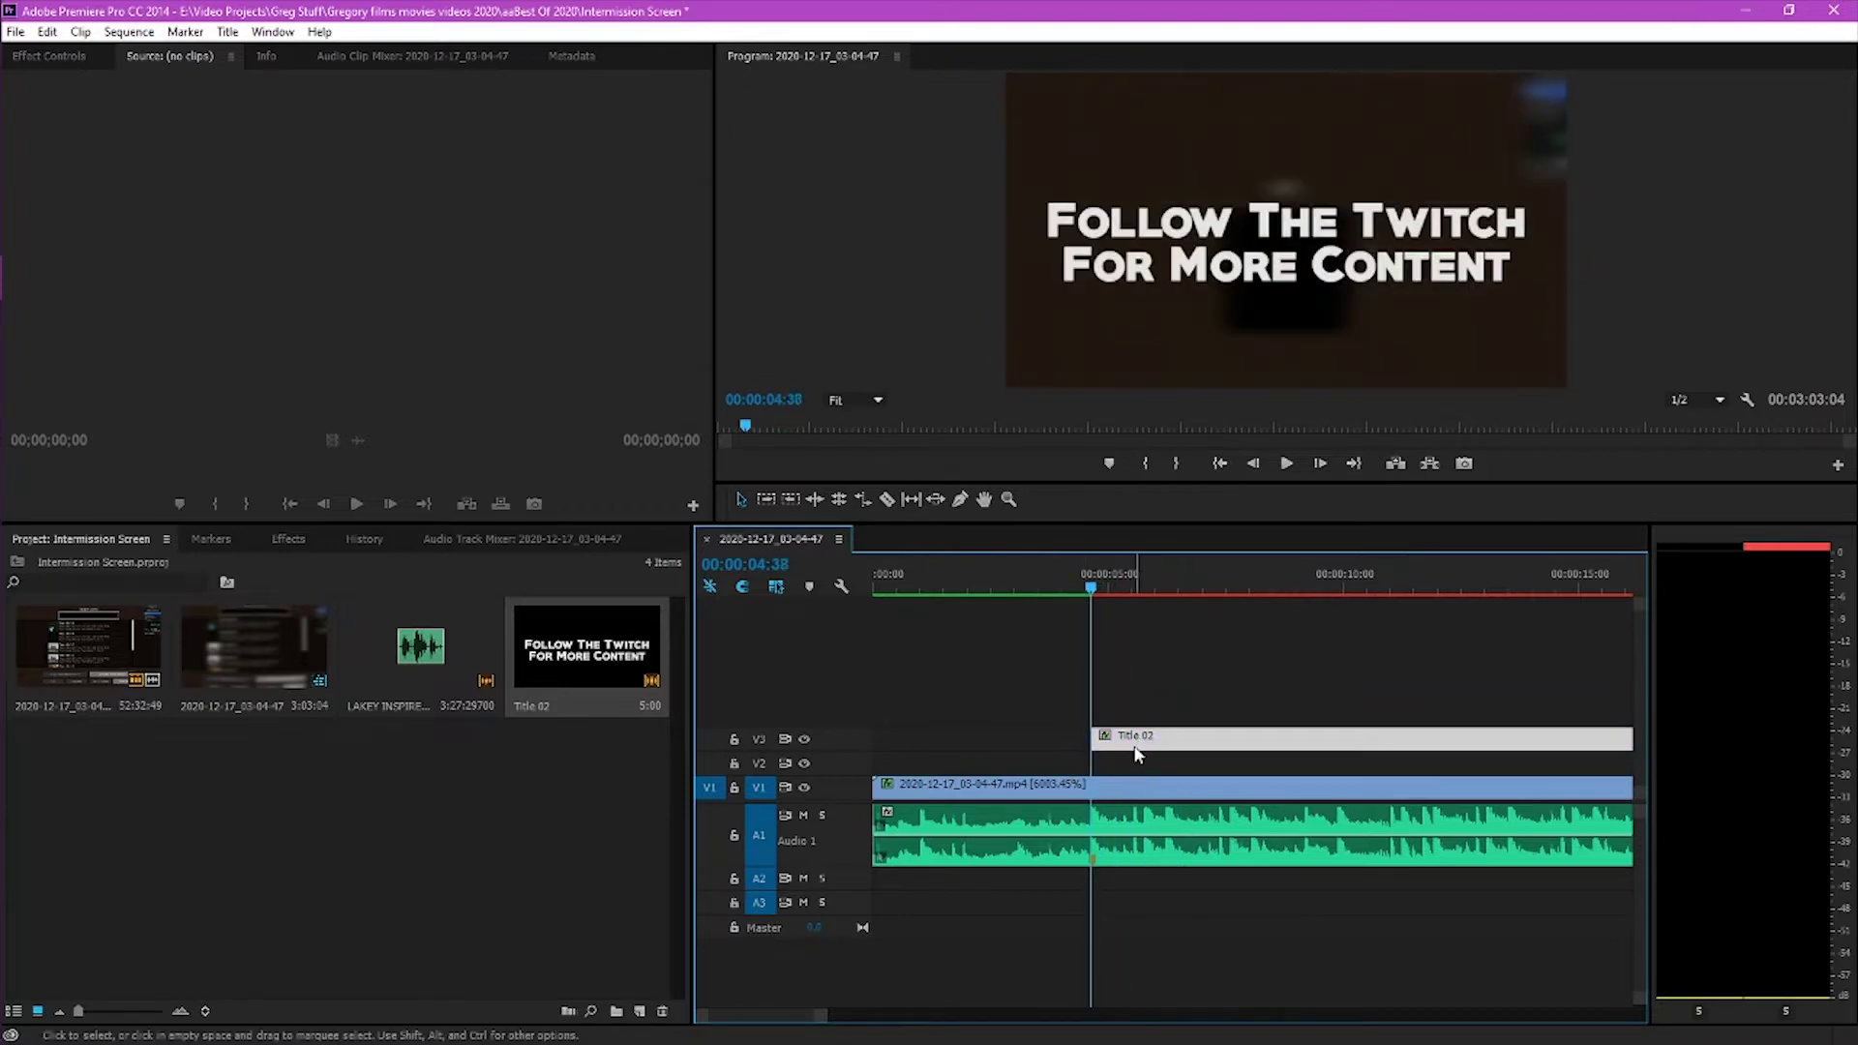
{"action": "left_click", "coordinate": [287, 539]}
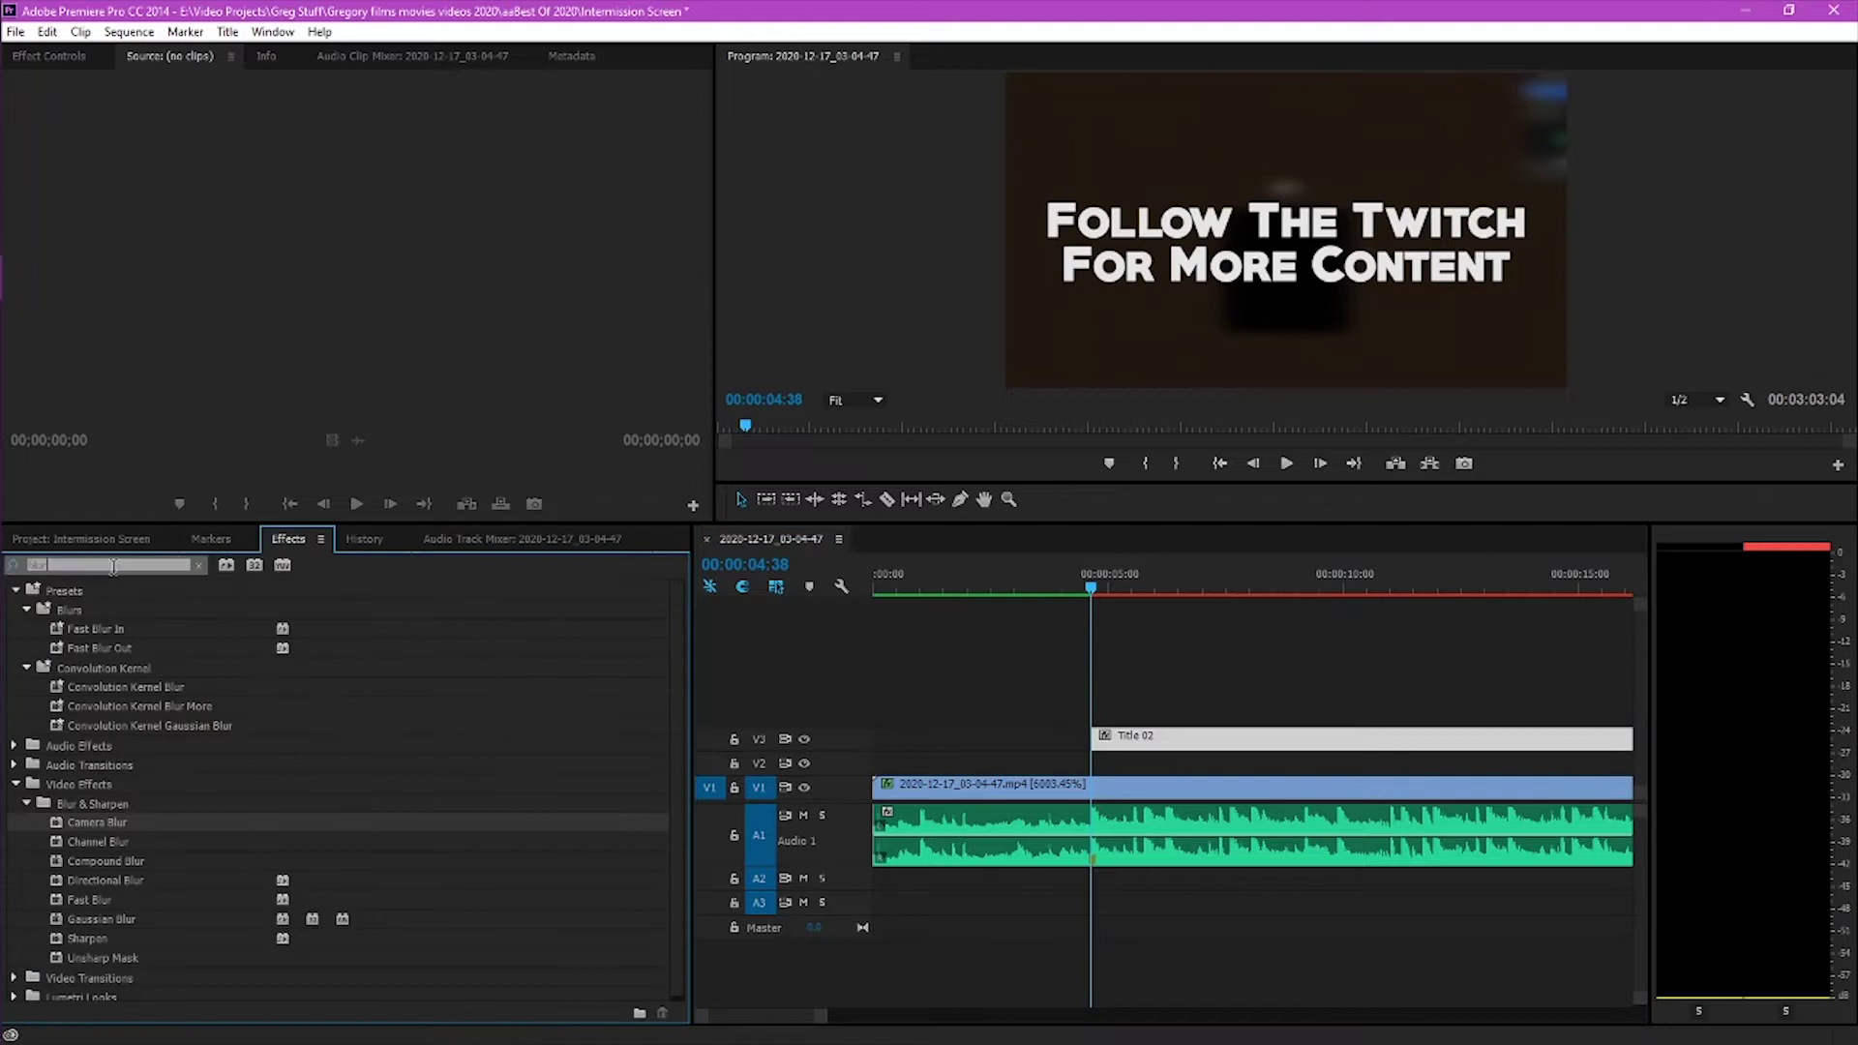
{"action": "left_click", "coordinate": [58, 55]}
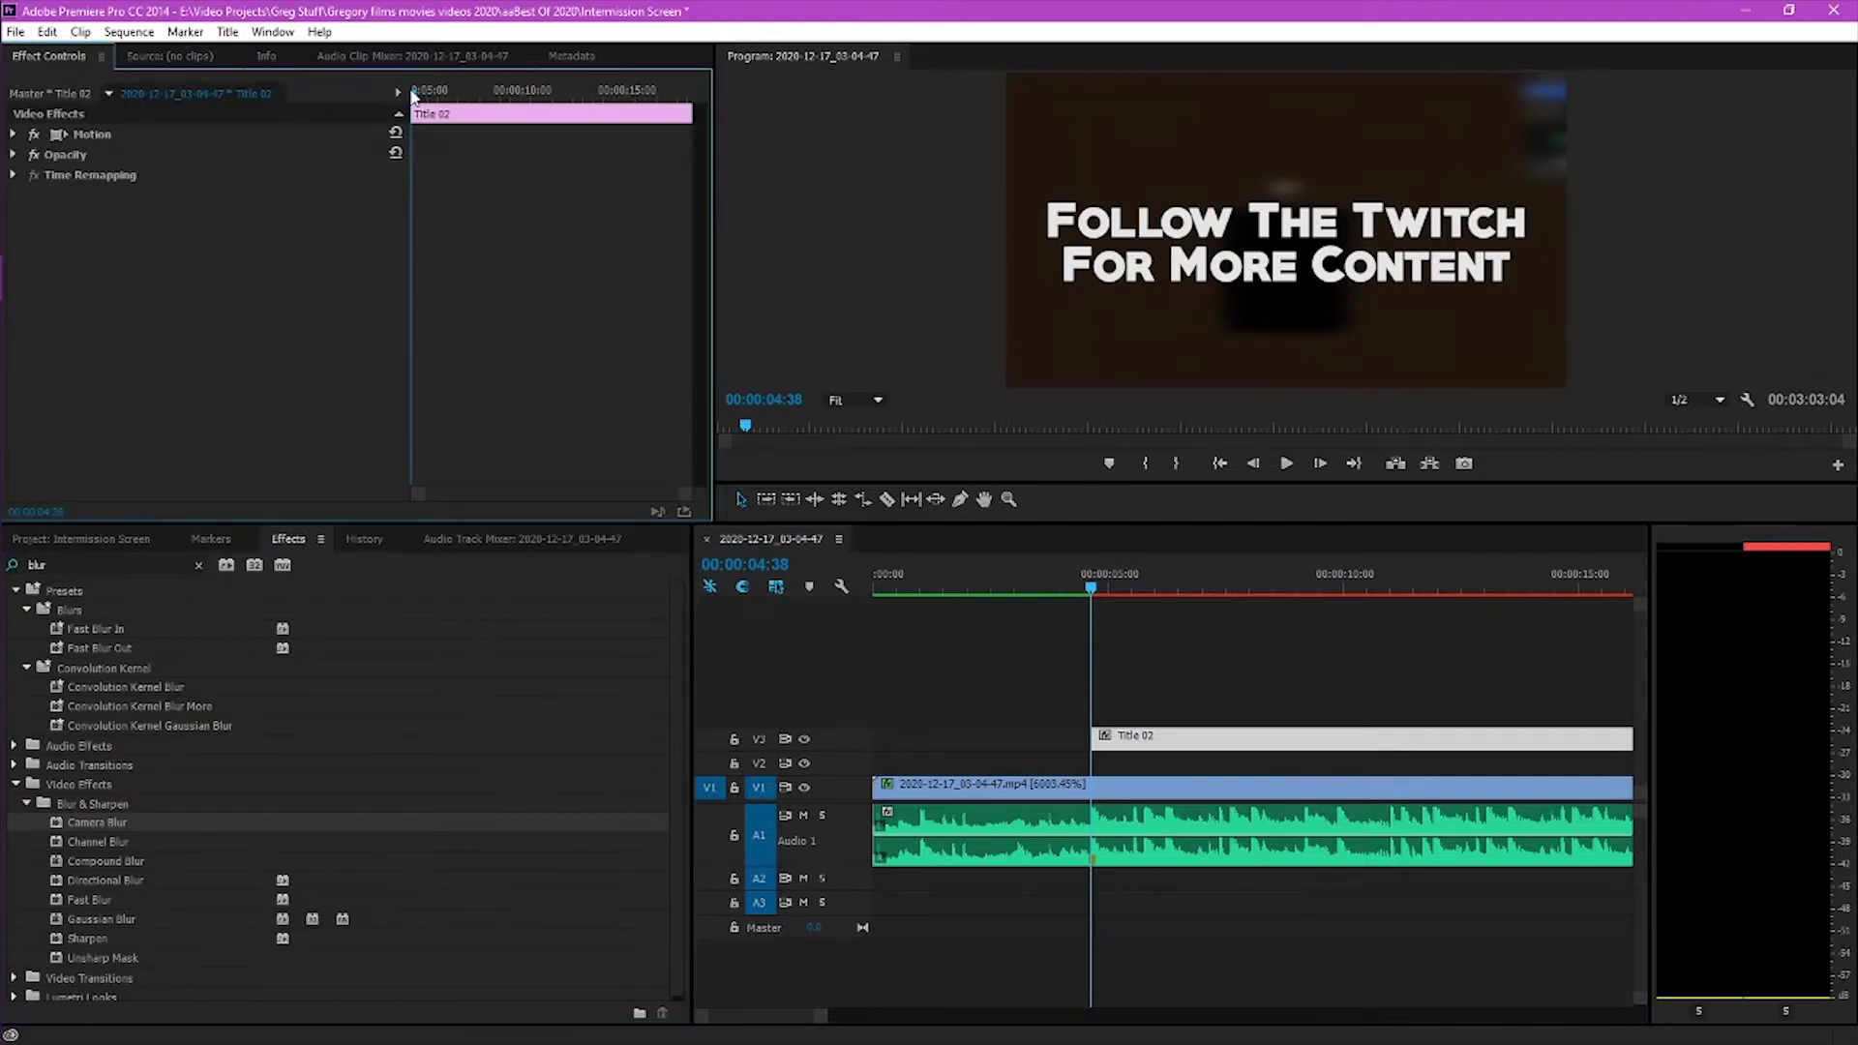
{"action": "left_click", "coordinate": [13, 134]}
{"action": "left_click", "coordinate": [46, 152]}
{"action": "left_click", "coordinate": [47, 174]}
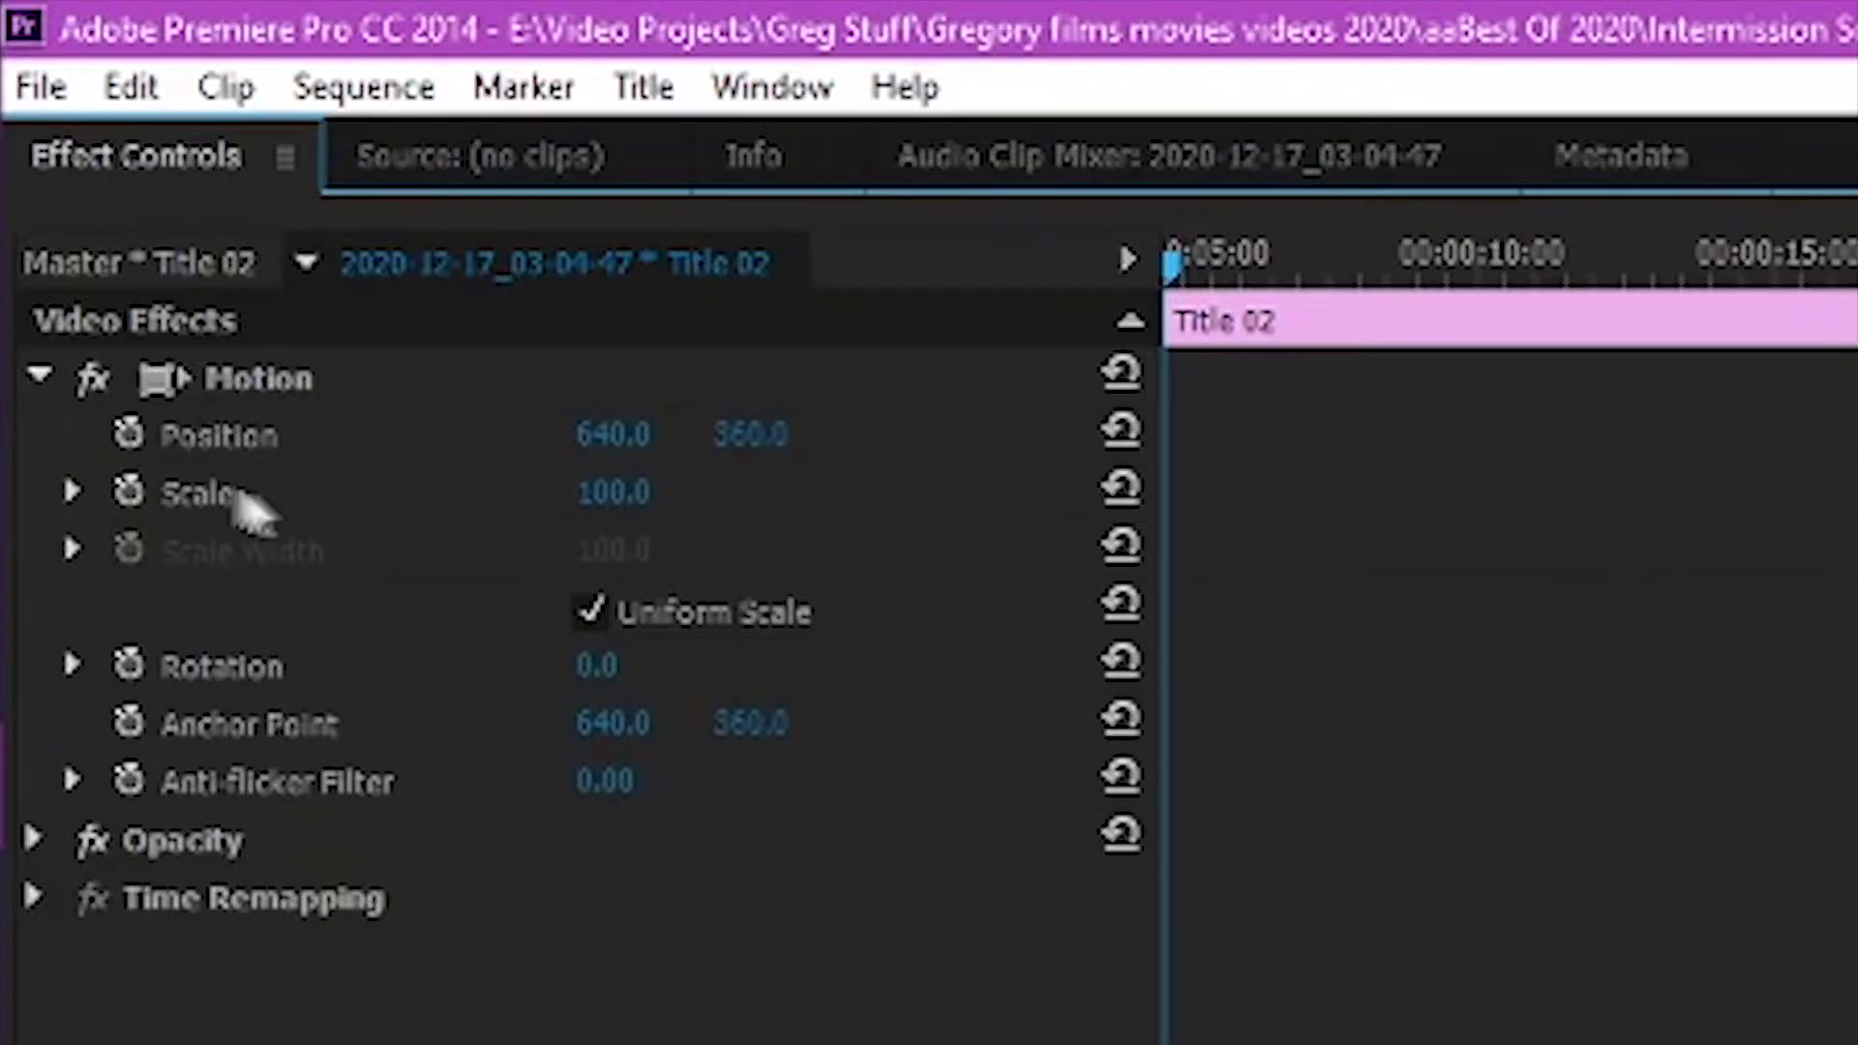
{"action": "left_click", "coordinate": [129, 666]}
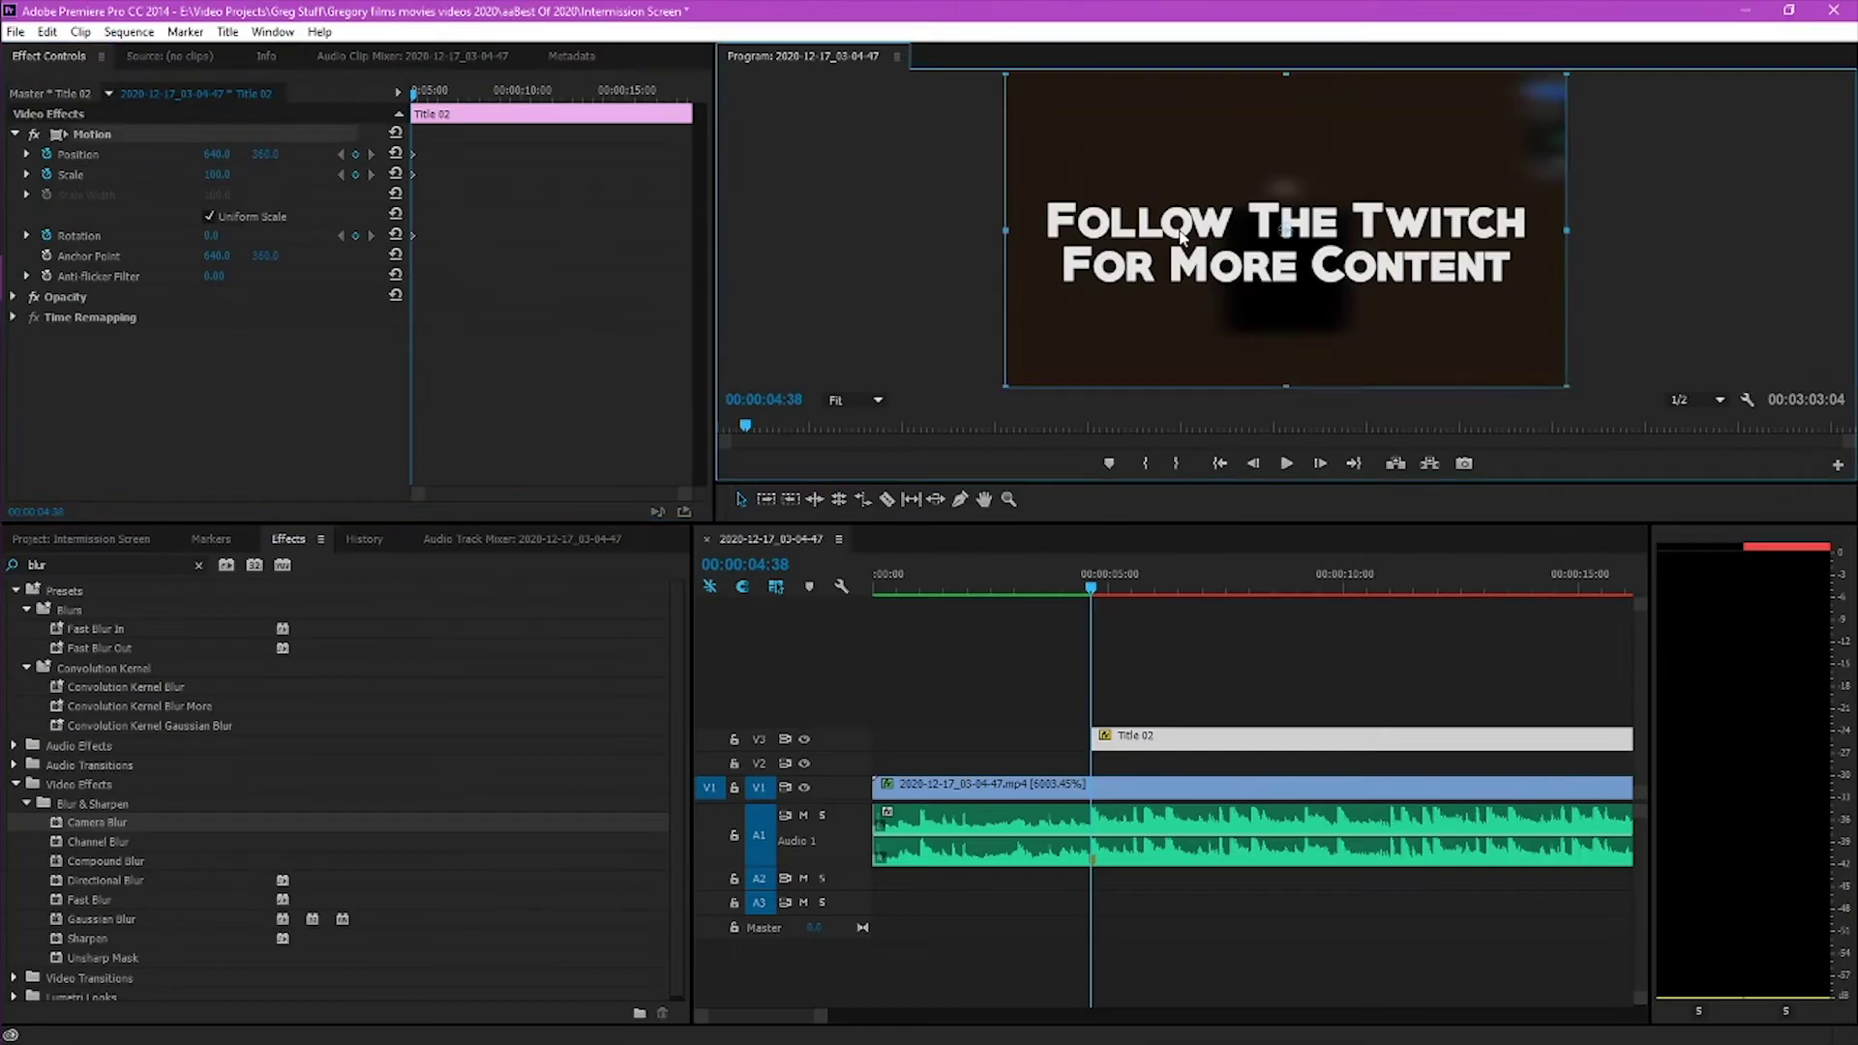
{"action": "left_click_drag", "start_coordinate": [1007, 233], "coordinate": [1035, 231]}
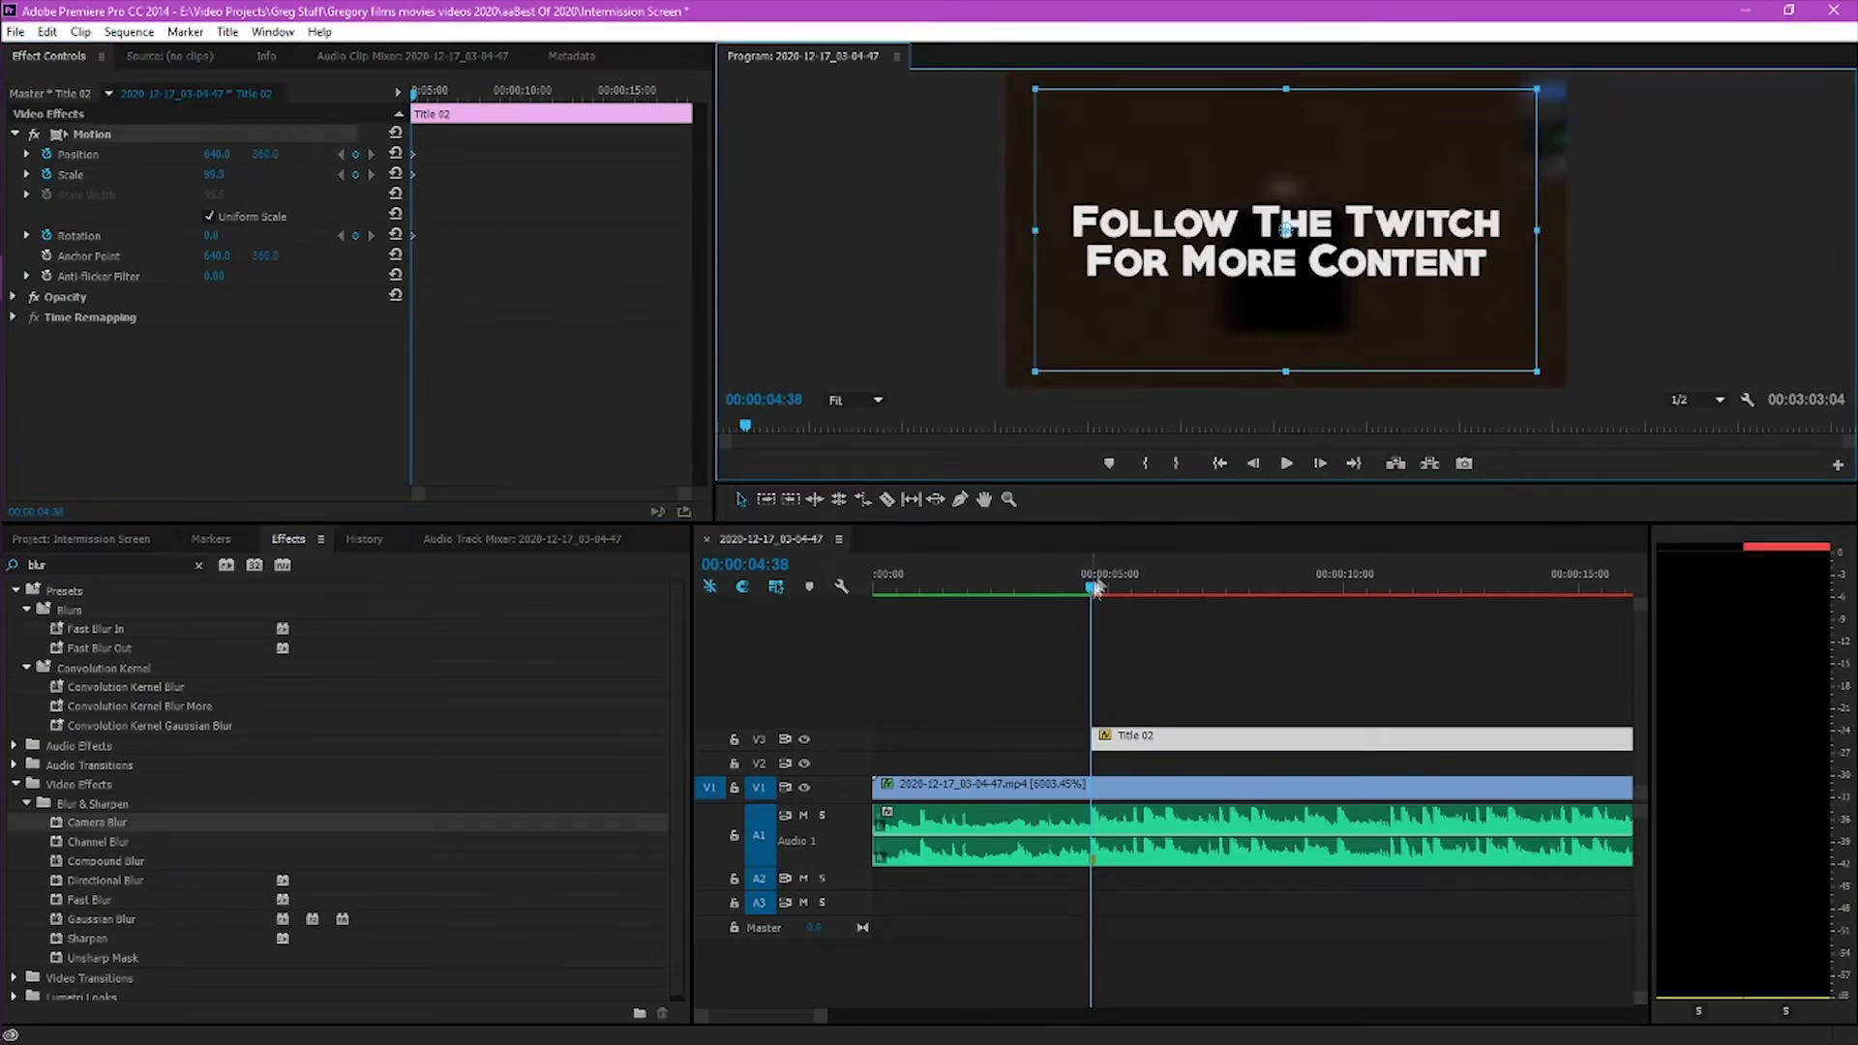
At 00:00:15:10, add Position, Scale and Rotation keyframes, enlarging the title to about 111% and rotating it about -10°
{"action": "left_click_drag", "start_coordinate": [1268, 600], "coordinate": [1587, 627]}
{"action": "left_click", "coordinate": [356, 154]}
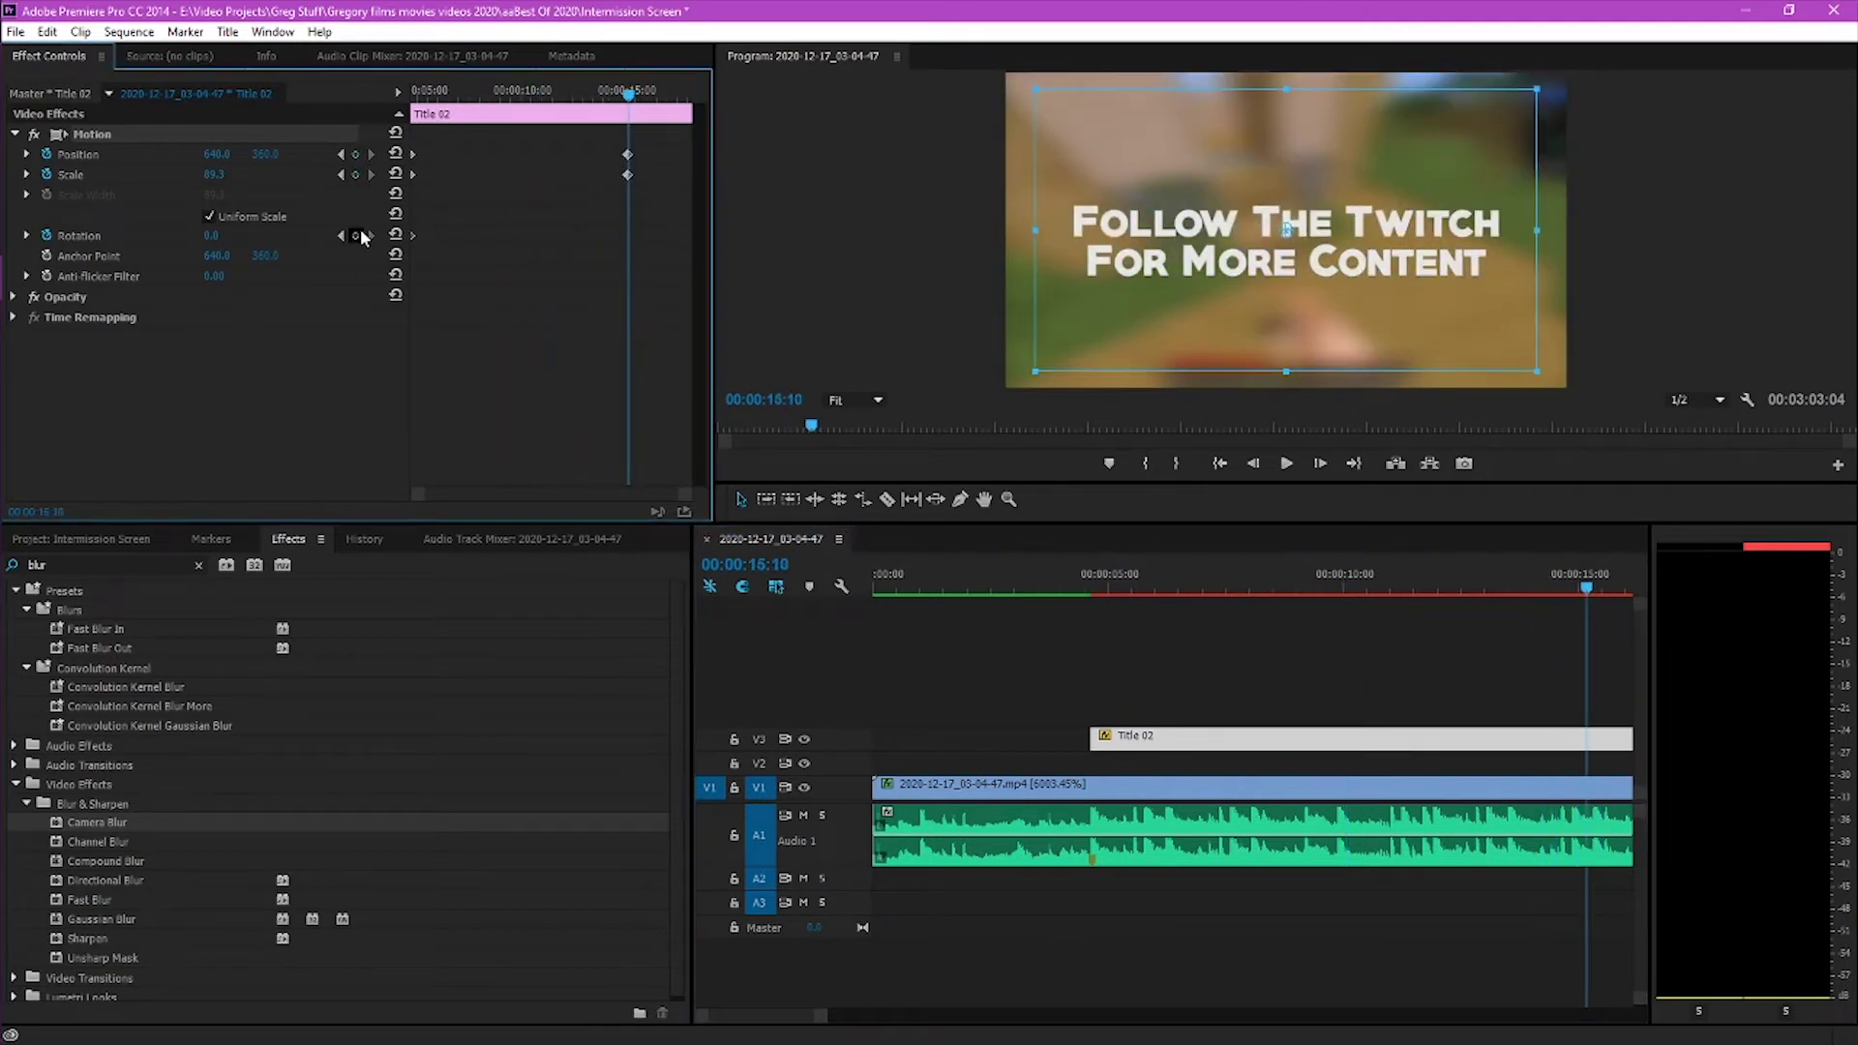
{"action": "mouse_move", "coordinate": [1036, 230]}
{"action": "left_mouse_down"}
{"action": "mouse_move", "coordinate": [973, 228]}
{"action": "mouse_move", "coordinate": [1021, 230]}
{"action": "left_mouse_up"}
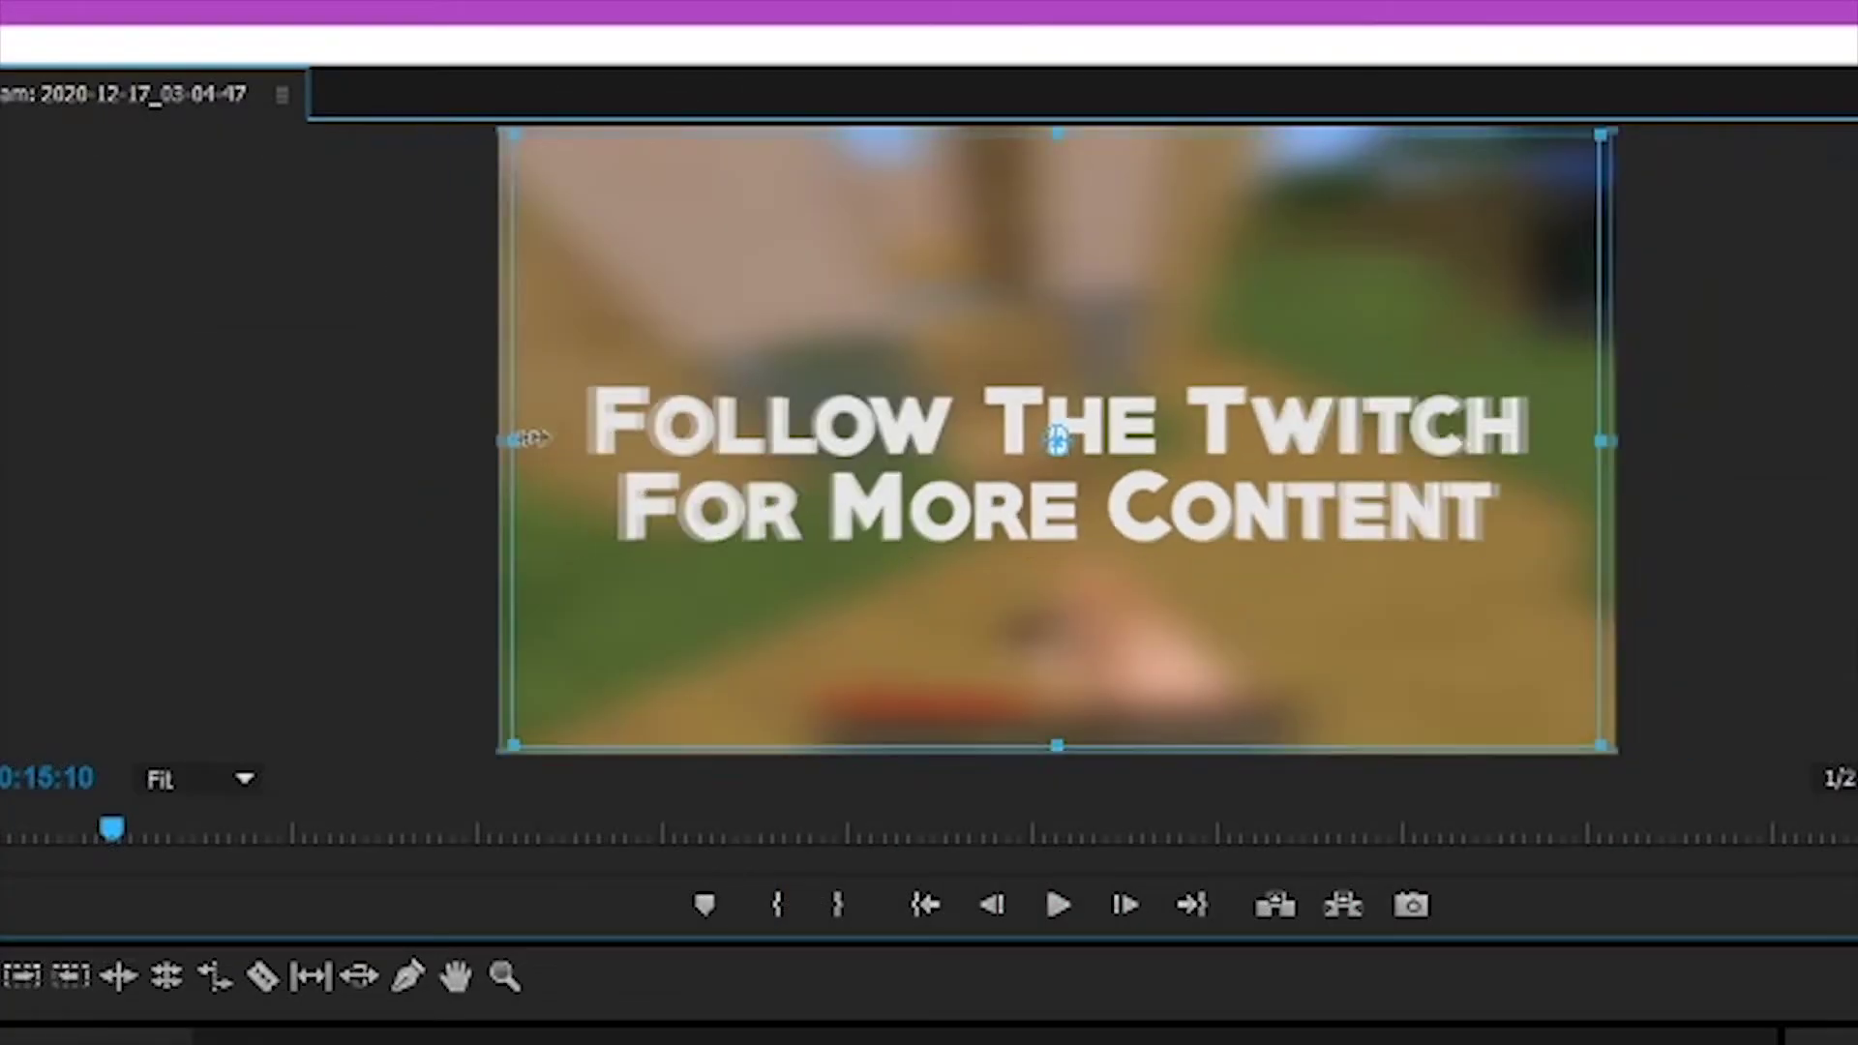
{"action": "left_click_drag", "start_coordinate": [534, 438], "coordinate": [586, 440]}
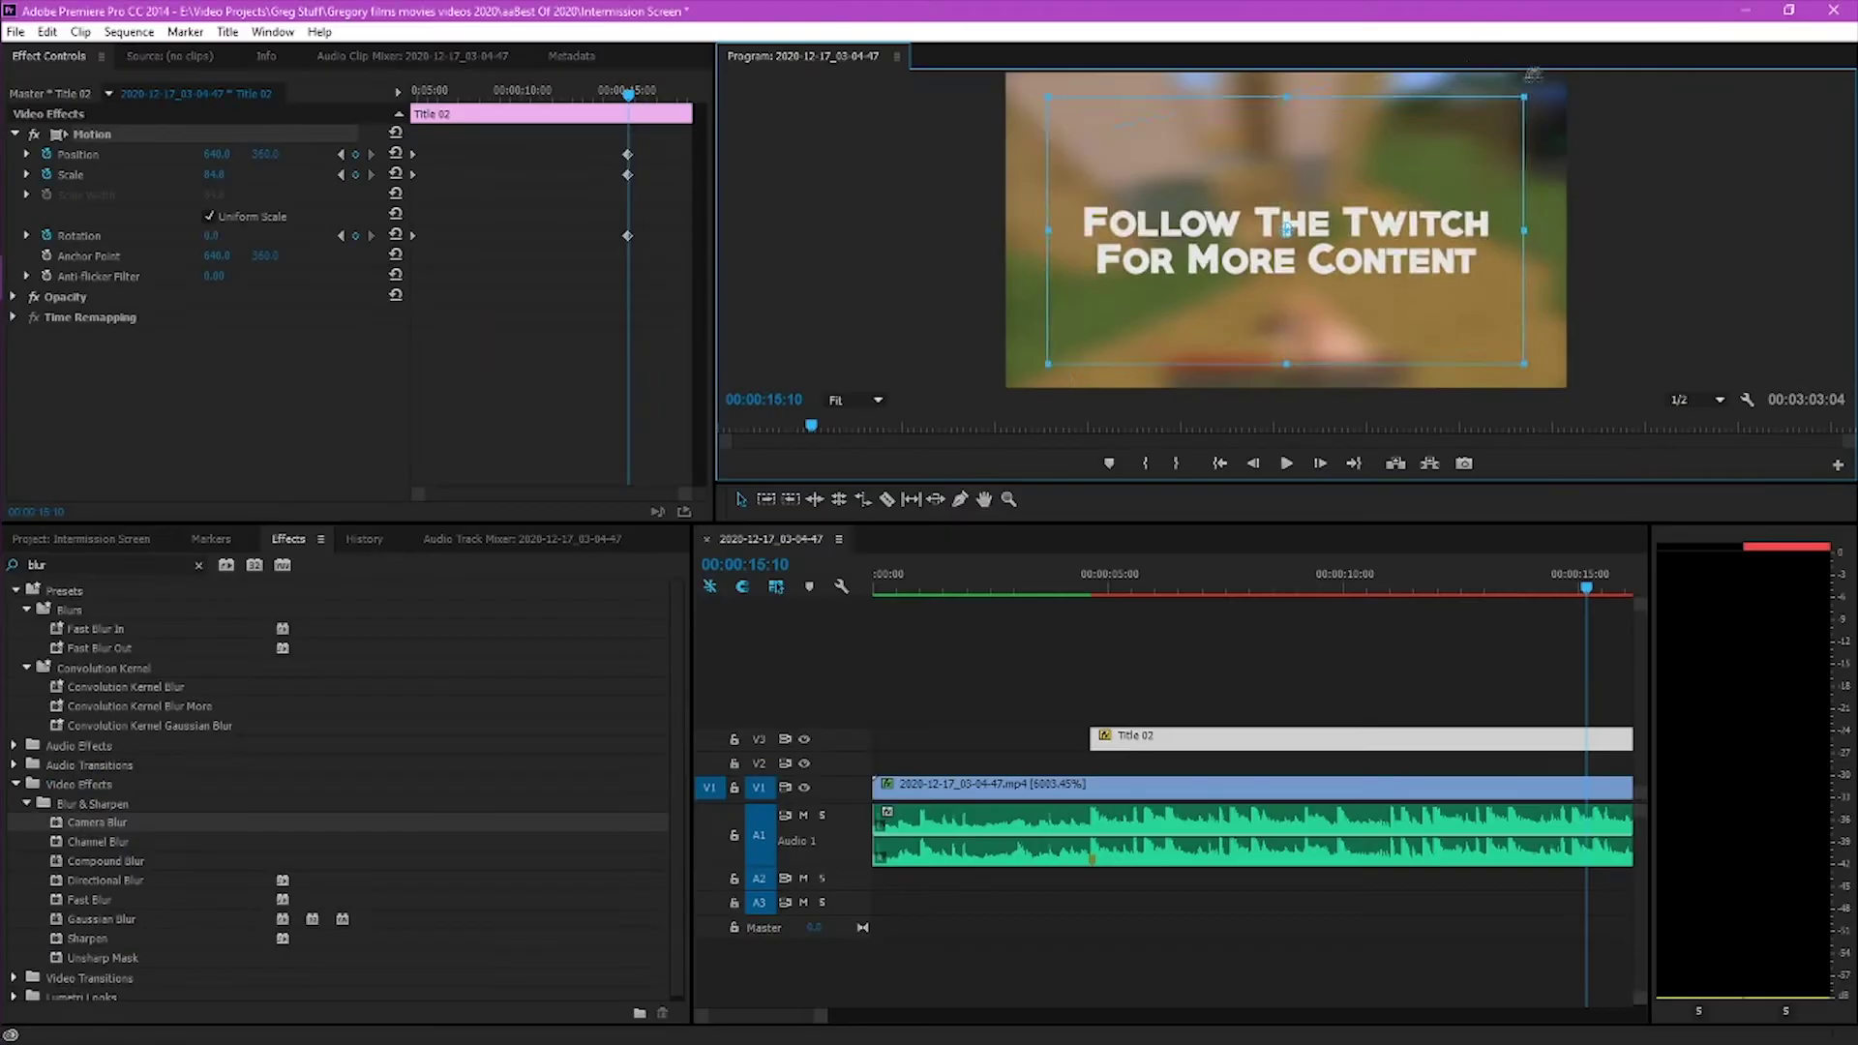
{"action": "left_click_drag", "start_coordinate": [1545, 158], "coordinate": [1406, 123]}
{"action": "left_click_drag", "start_coordinate": [1028, 142], "coordinate": [922, 121]}
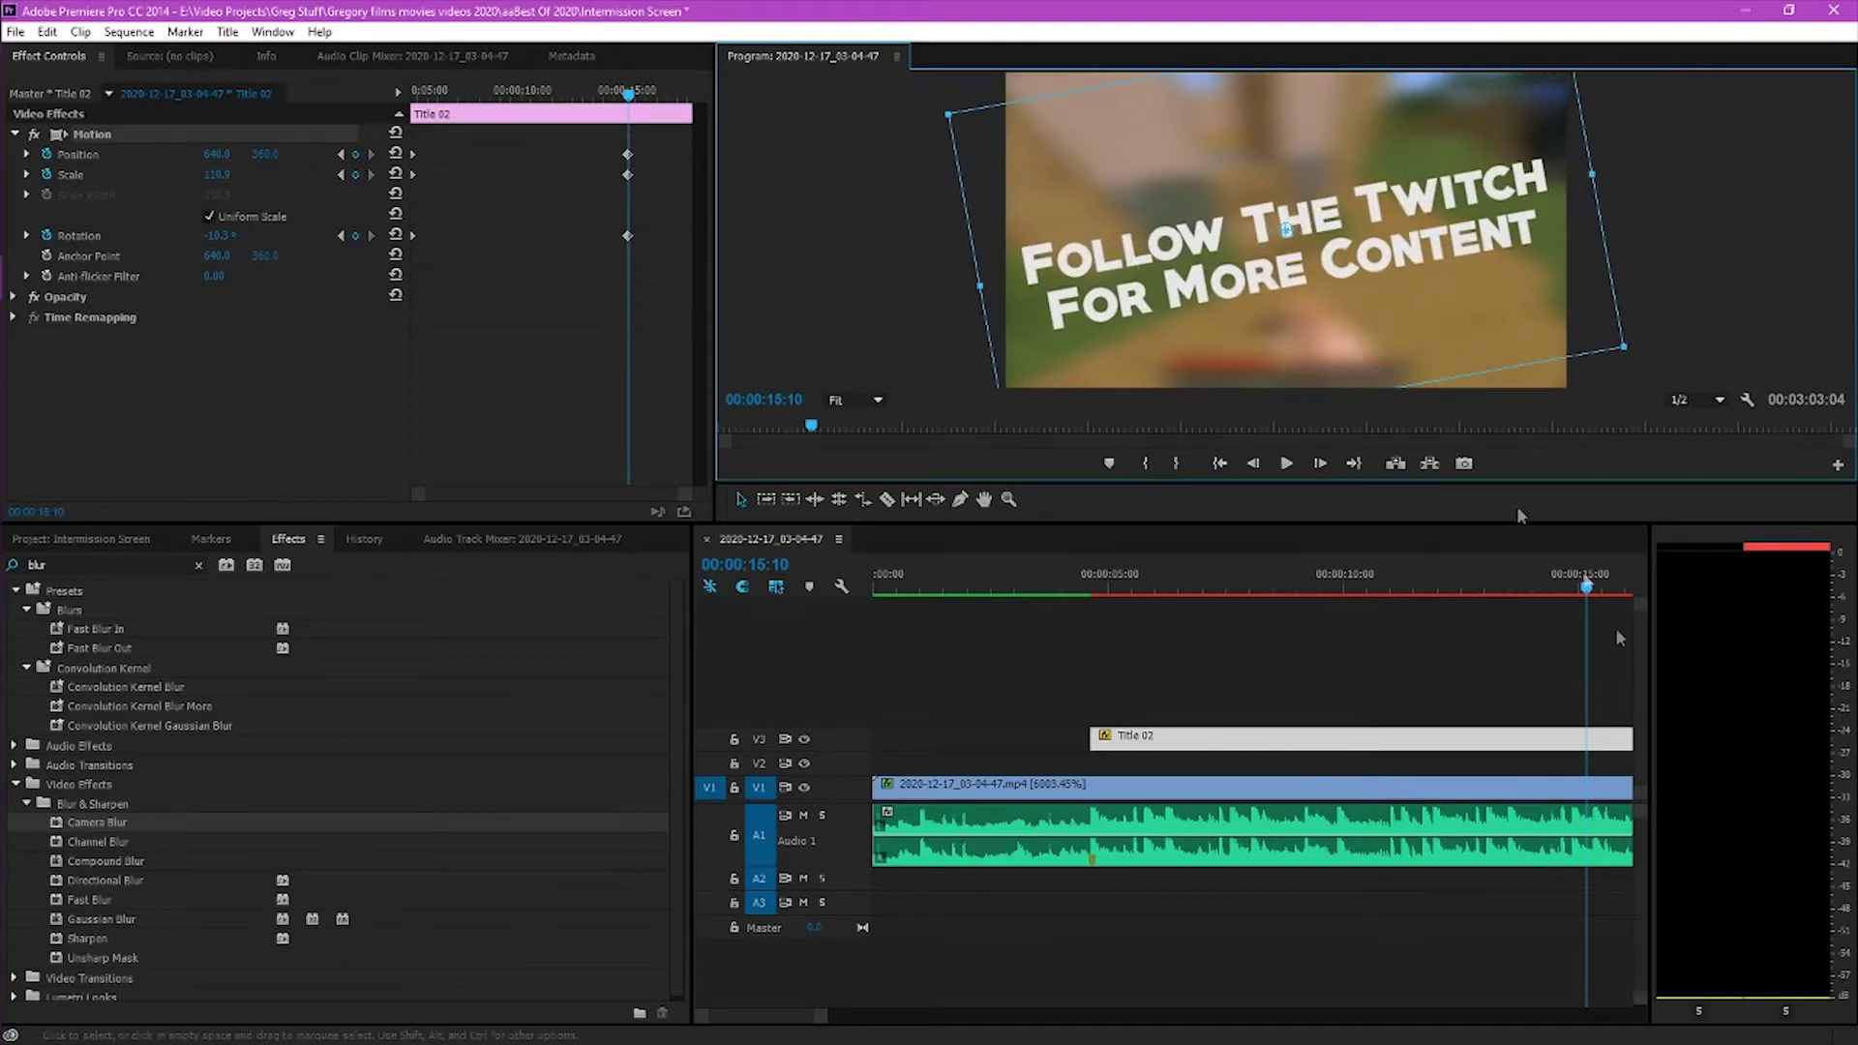
Trim the end of the title clip to 00:00:15:10 and play its animation from just before the clip
{"action": "left_click_drag", "start_coordinate": [820, 1015], "coordinate": [848, 1015]}
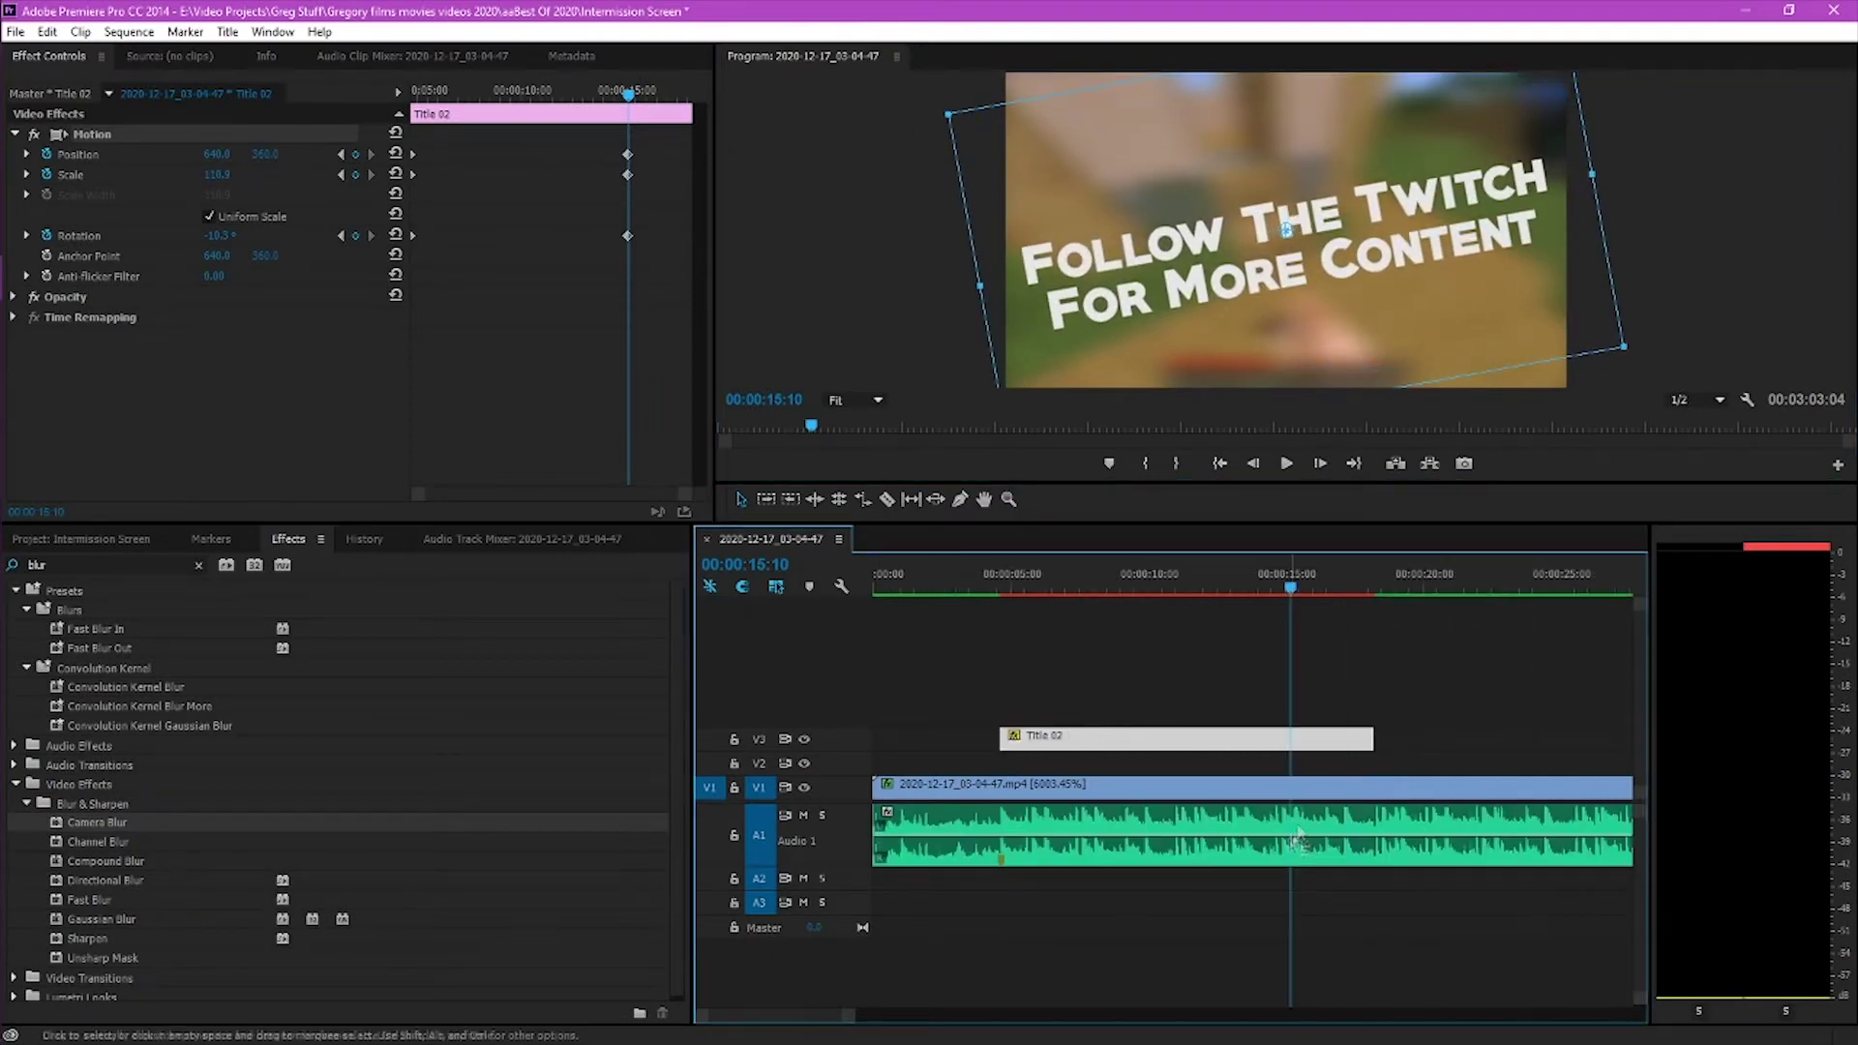
{"action": "left_click_drag", "start_coordinate": [1373, 739], "coordinate": [1290, 738]}
{"action": "left_click_drag", "start_coordinate": [1292, 588], "coordinate": [994, 618]}
{"action": "key", "text": "space"}
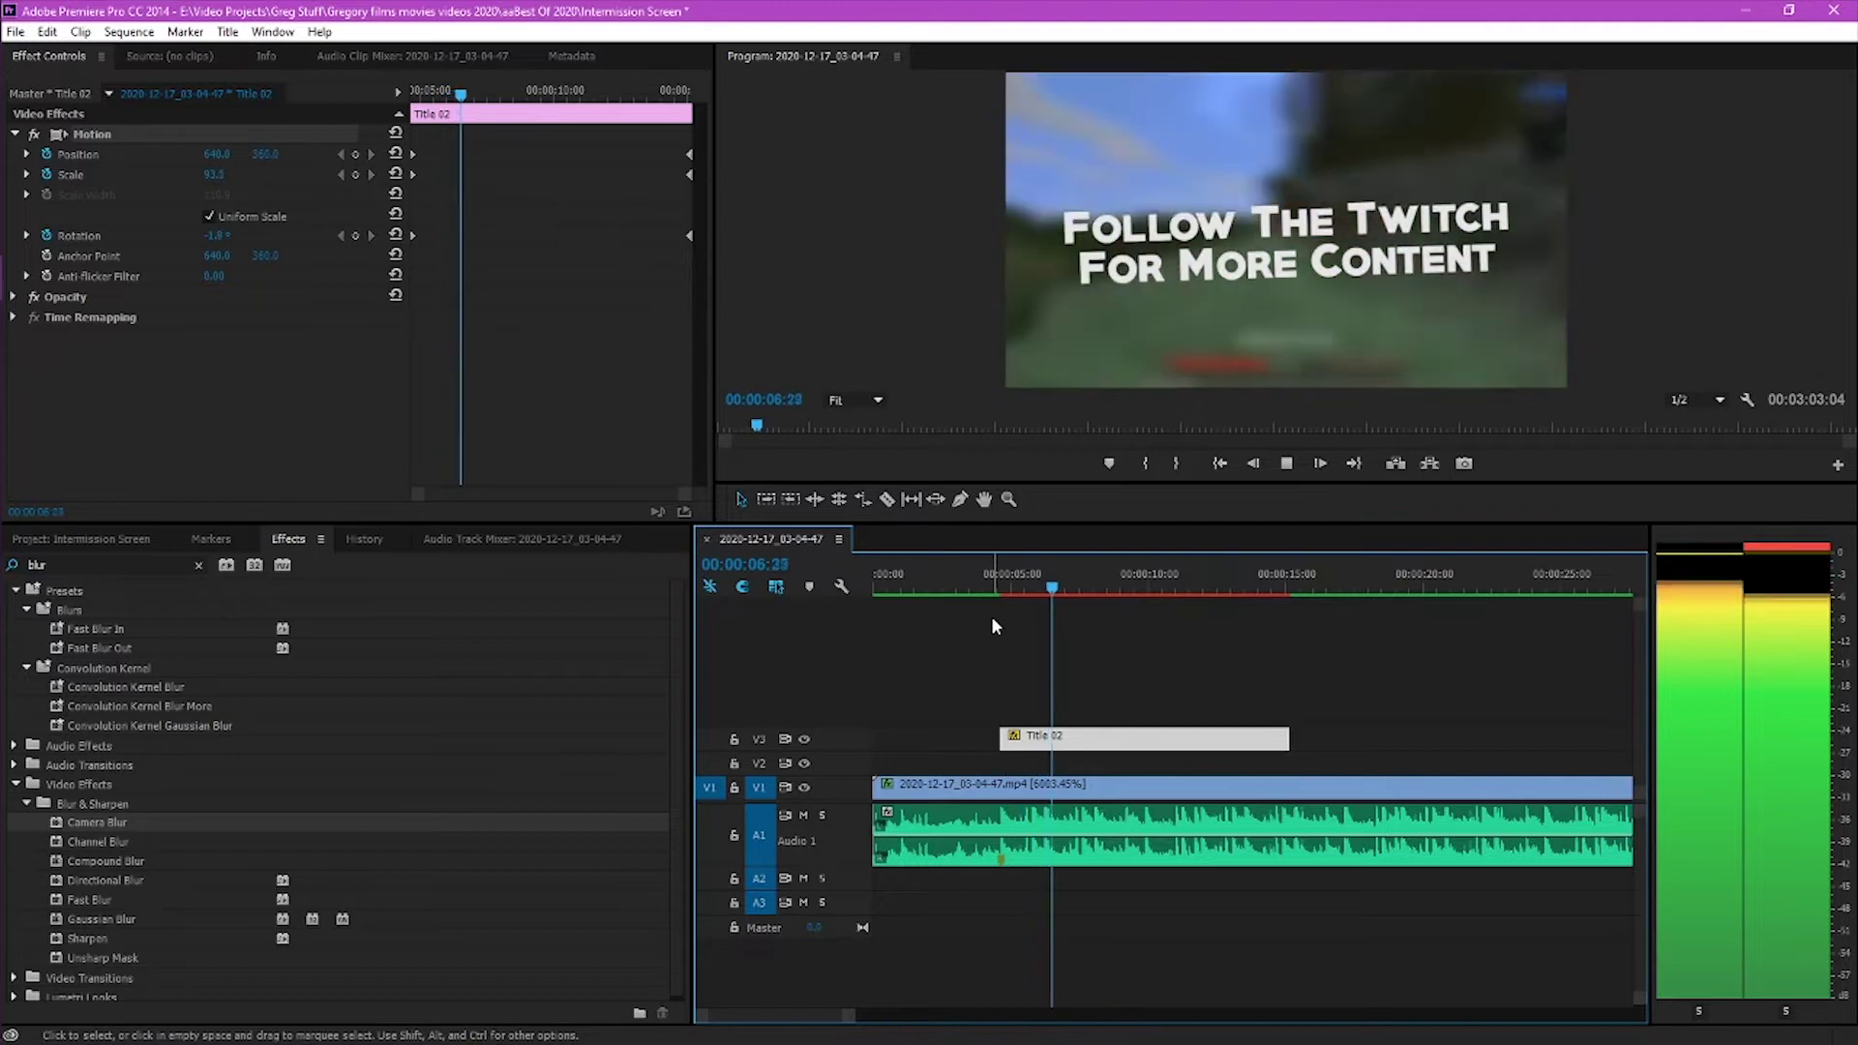
{"action": "key", "text": "space"}
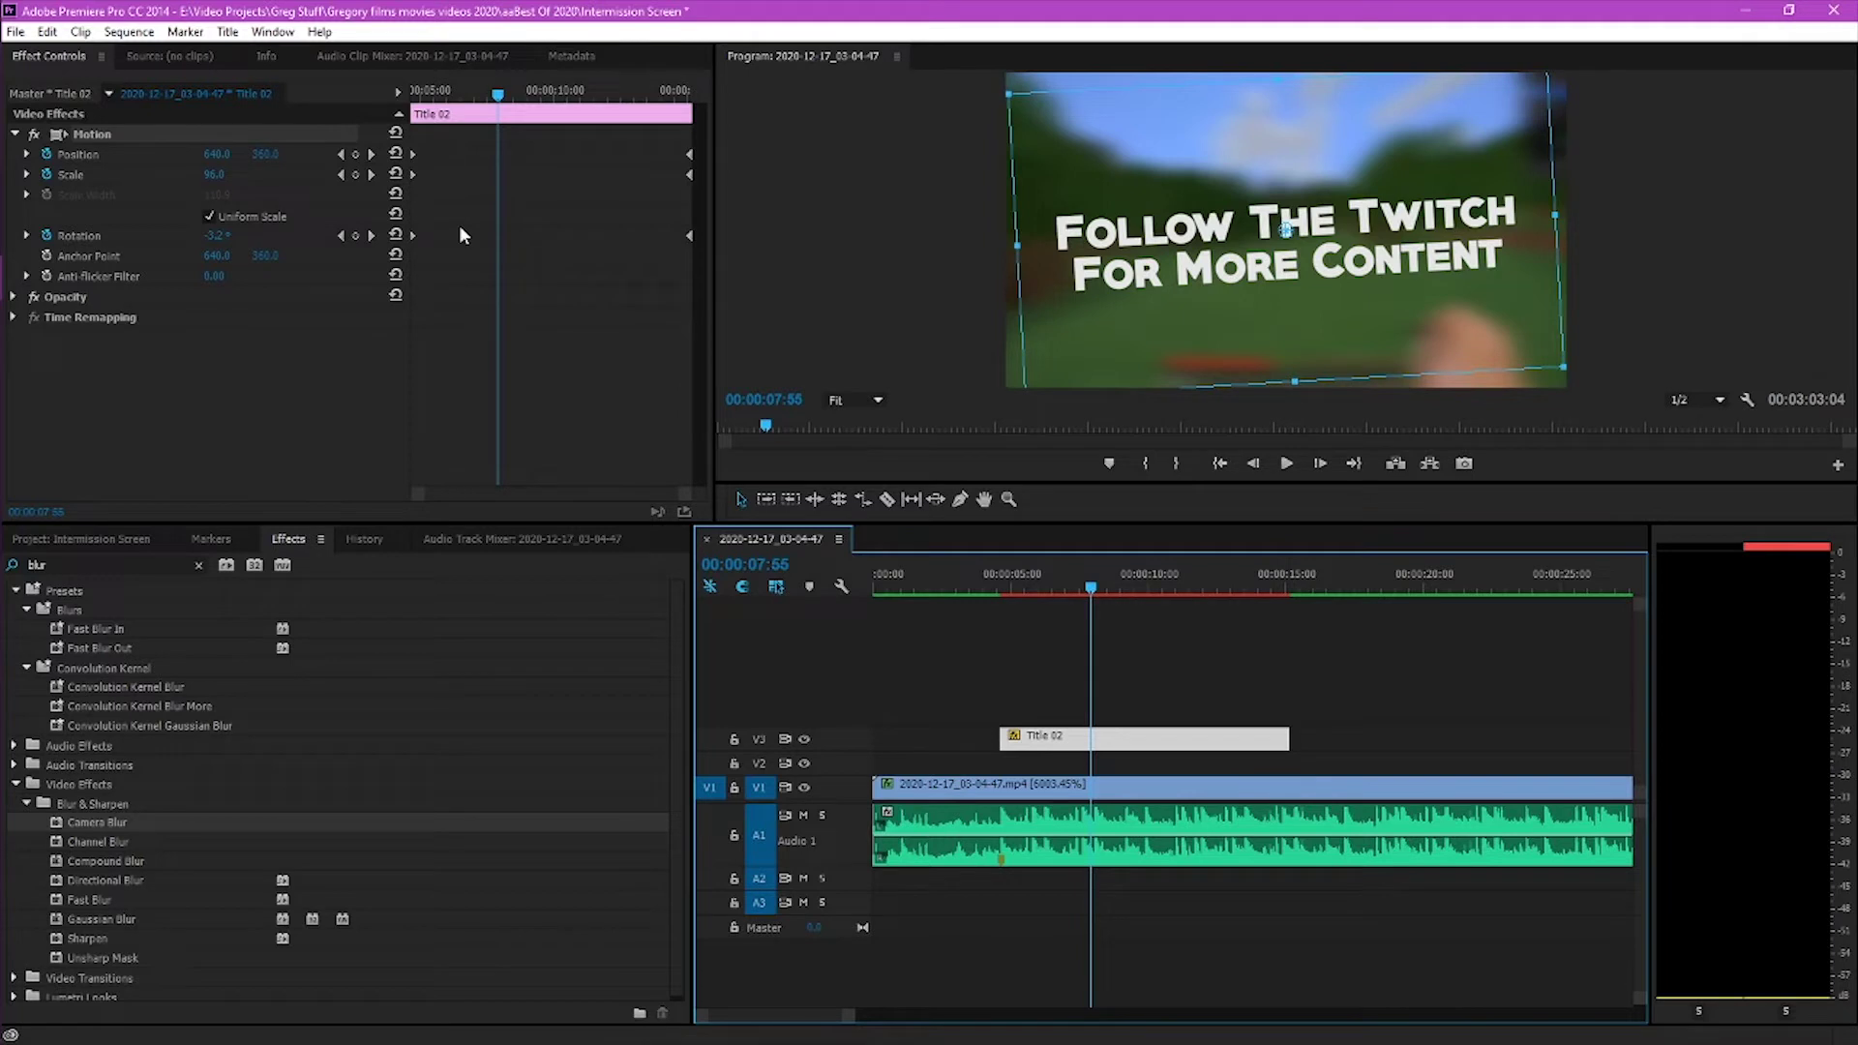
Reopen the title for editing and add a solid black outer edge stroke to its text
{"action": "left_click_drag", "start_coordinate": [1092, 588], "coordinate": [1058, 589]}
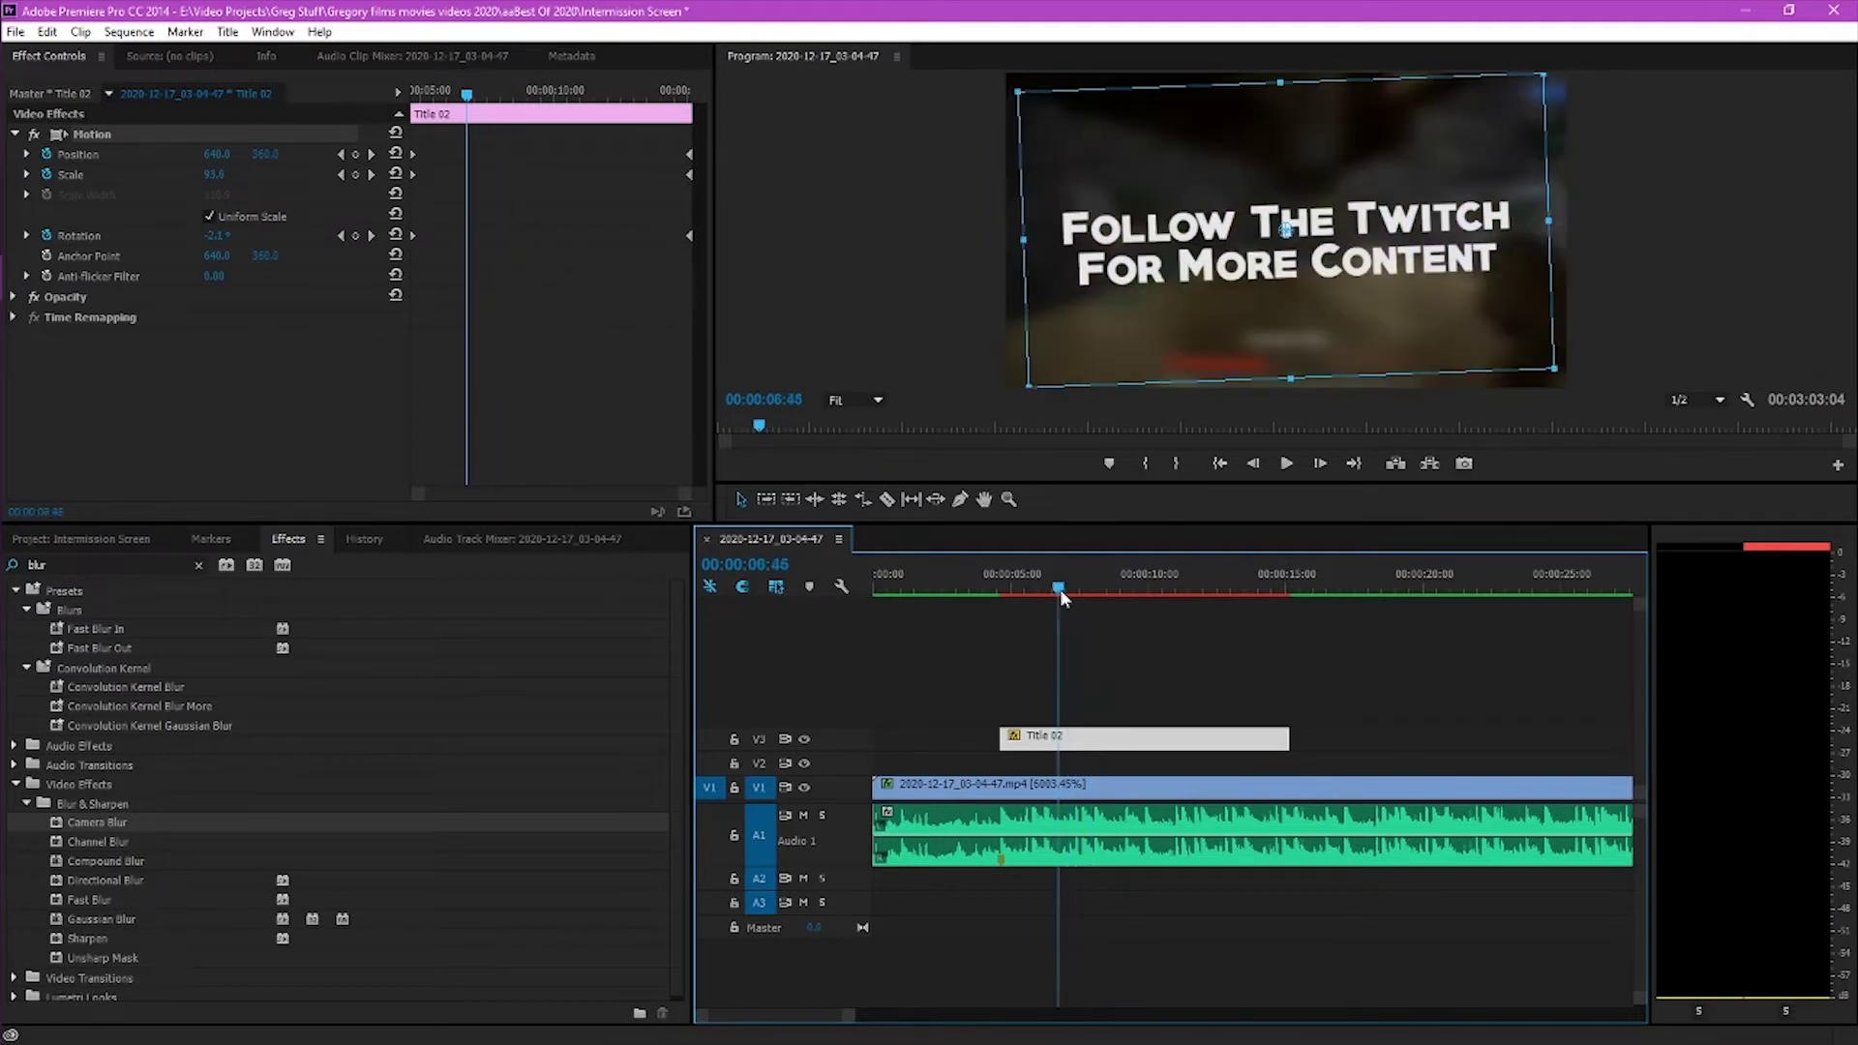
{"action": "double_click", "coordinate": [1073, 743]}
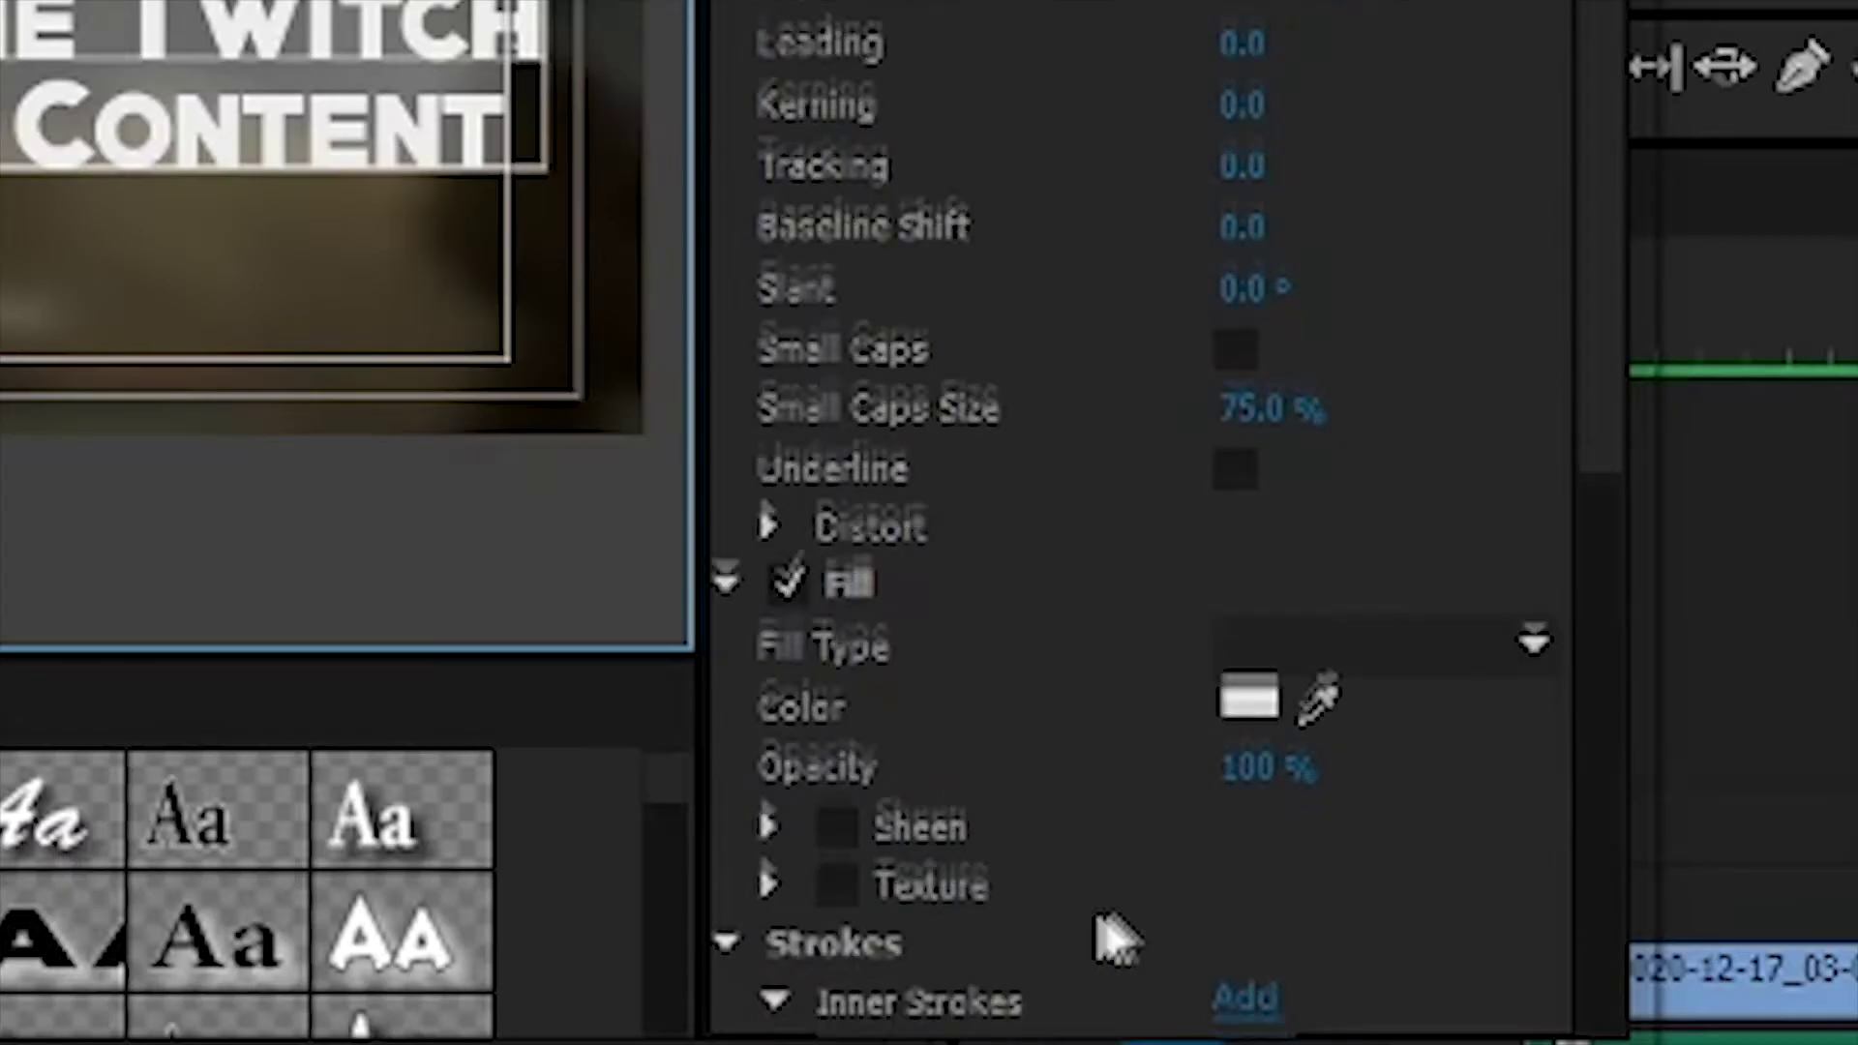
{"action": "scroll", "coordinate": [836, 743], "scroll_direction": "down", "scroll_amount": 4}
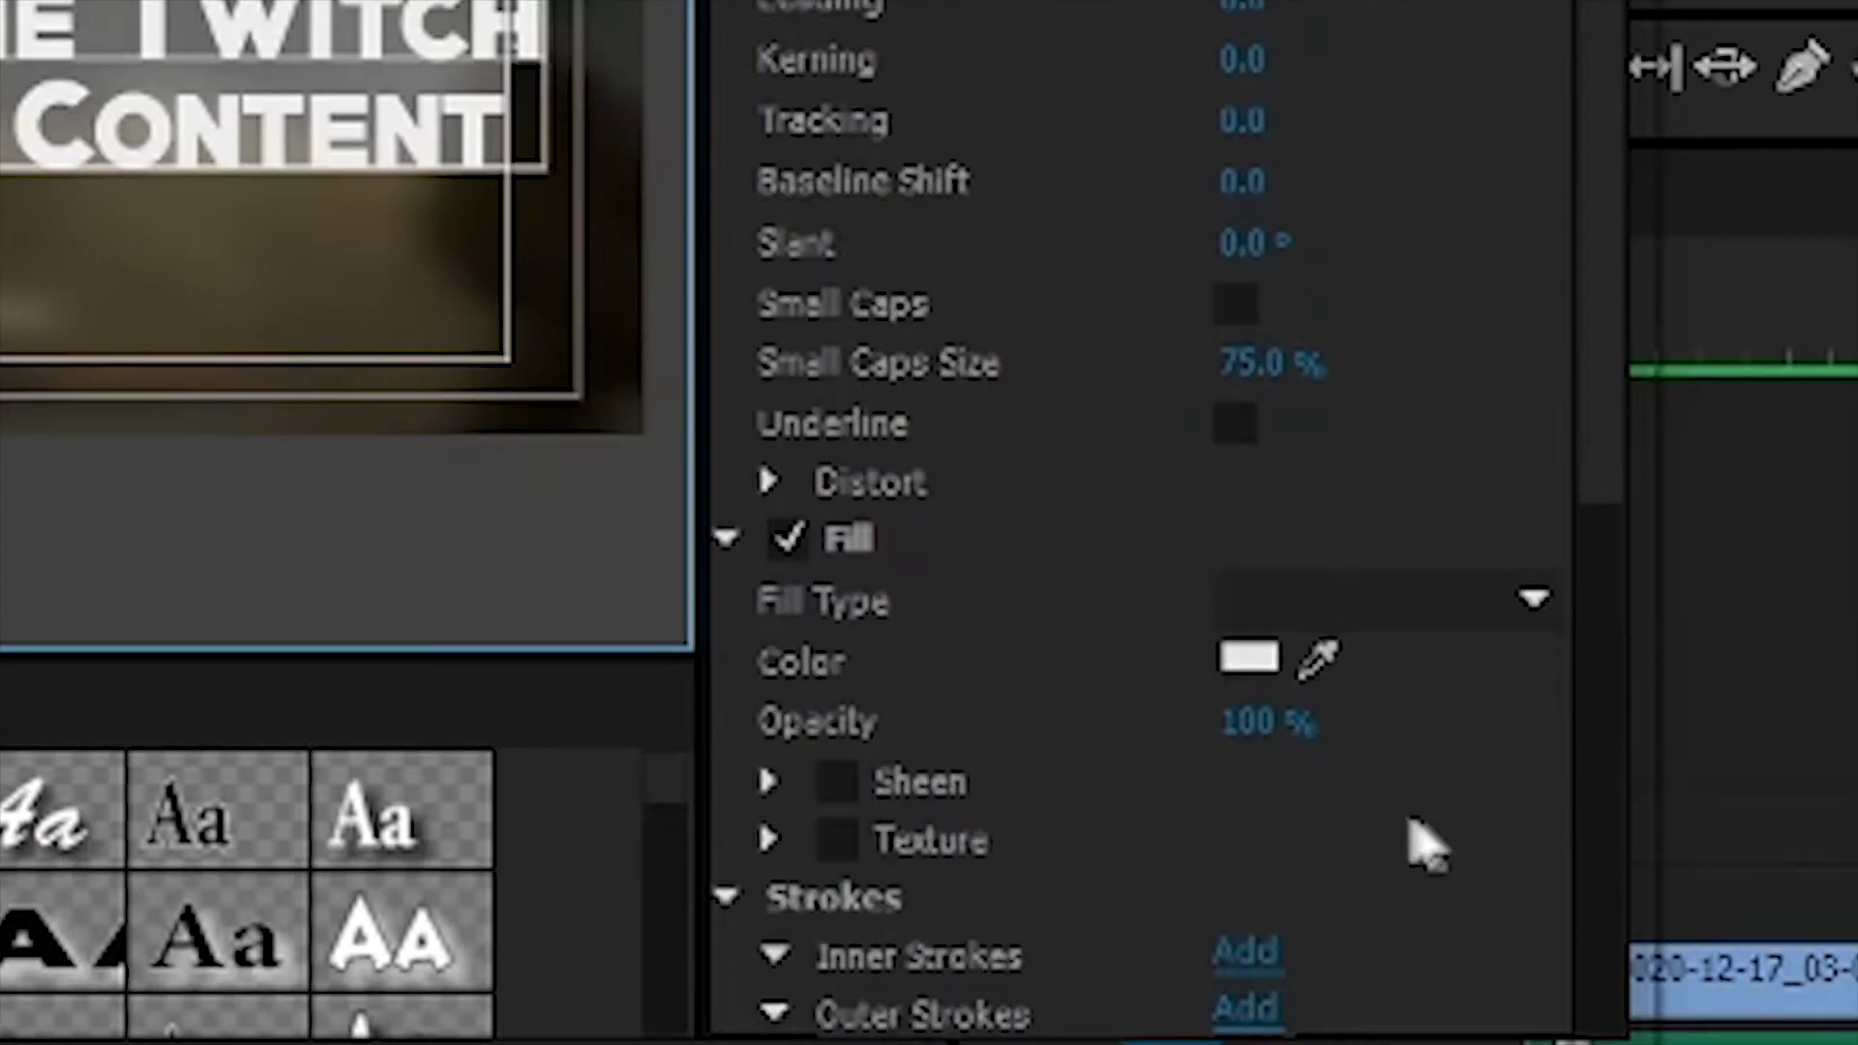
{"action": "scroll", "coordinate": [1495, 827], "scroll_direction": "down", "scroll_amount": 2}
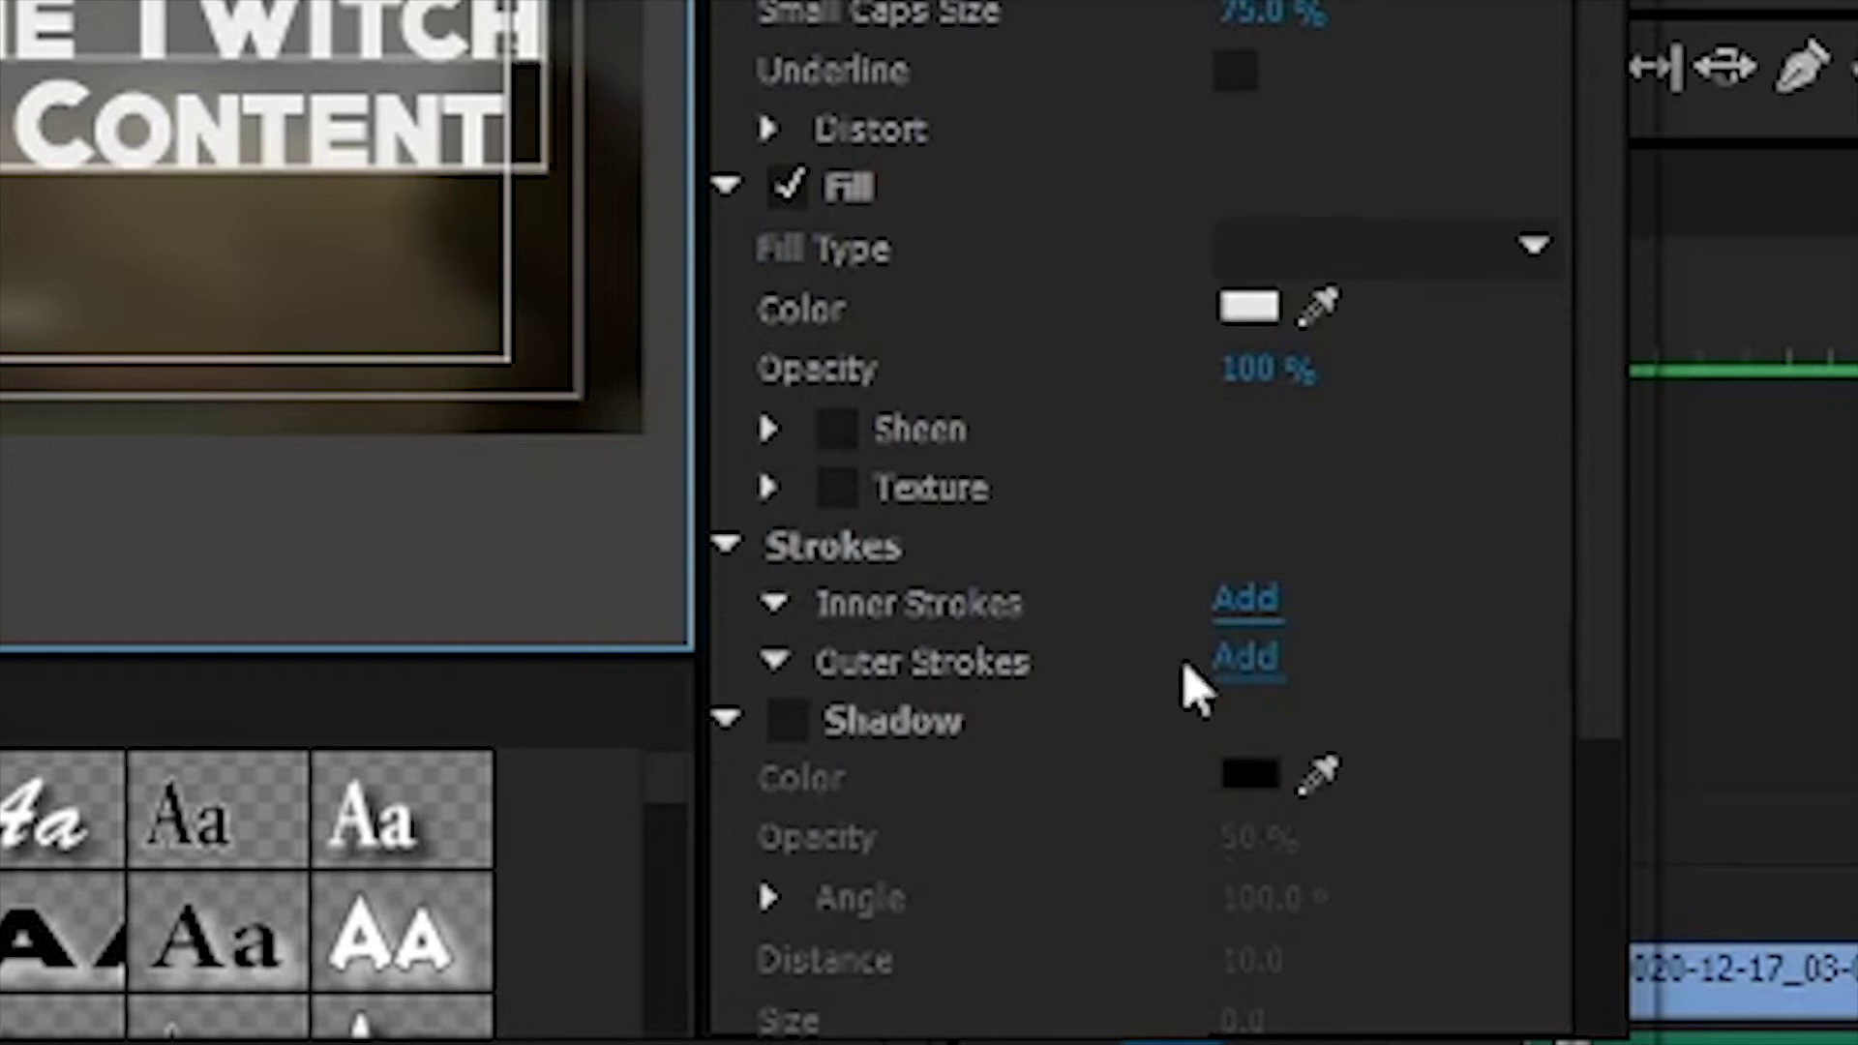
{"action": "left_click", "coordinate": [1244, 658]}
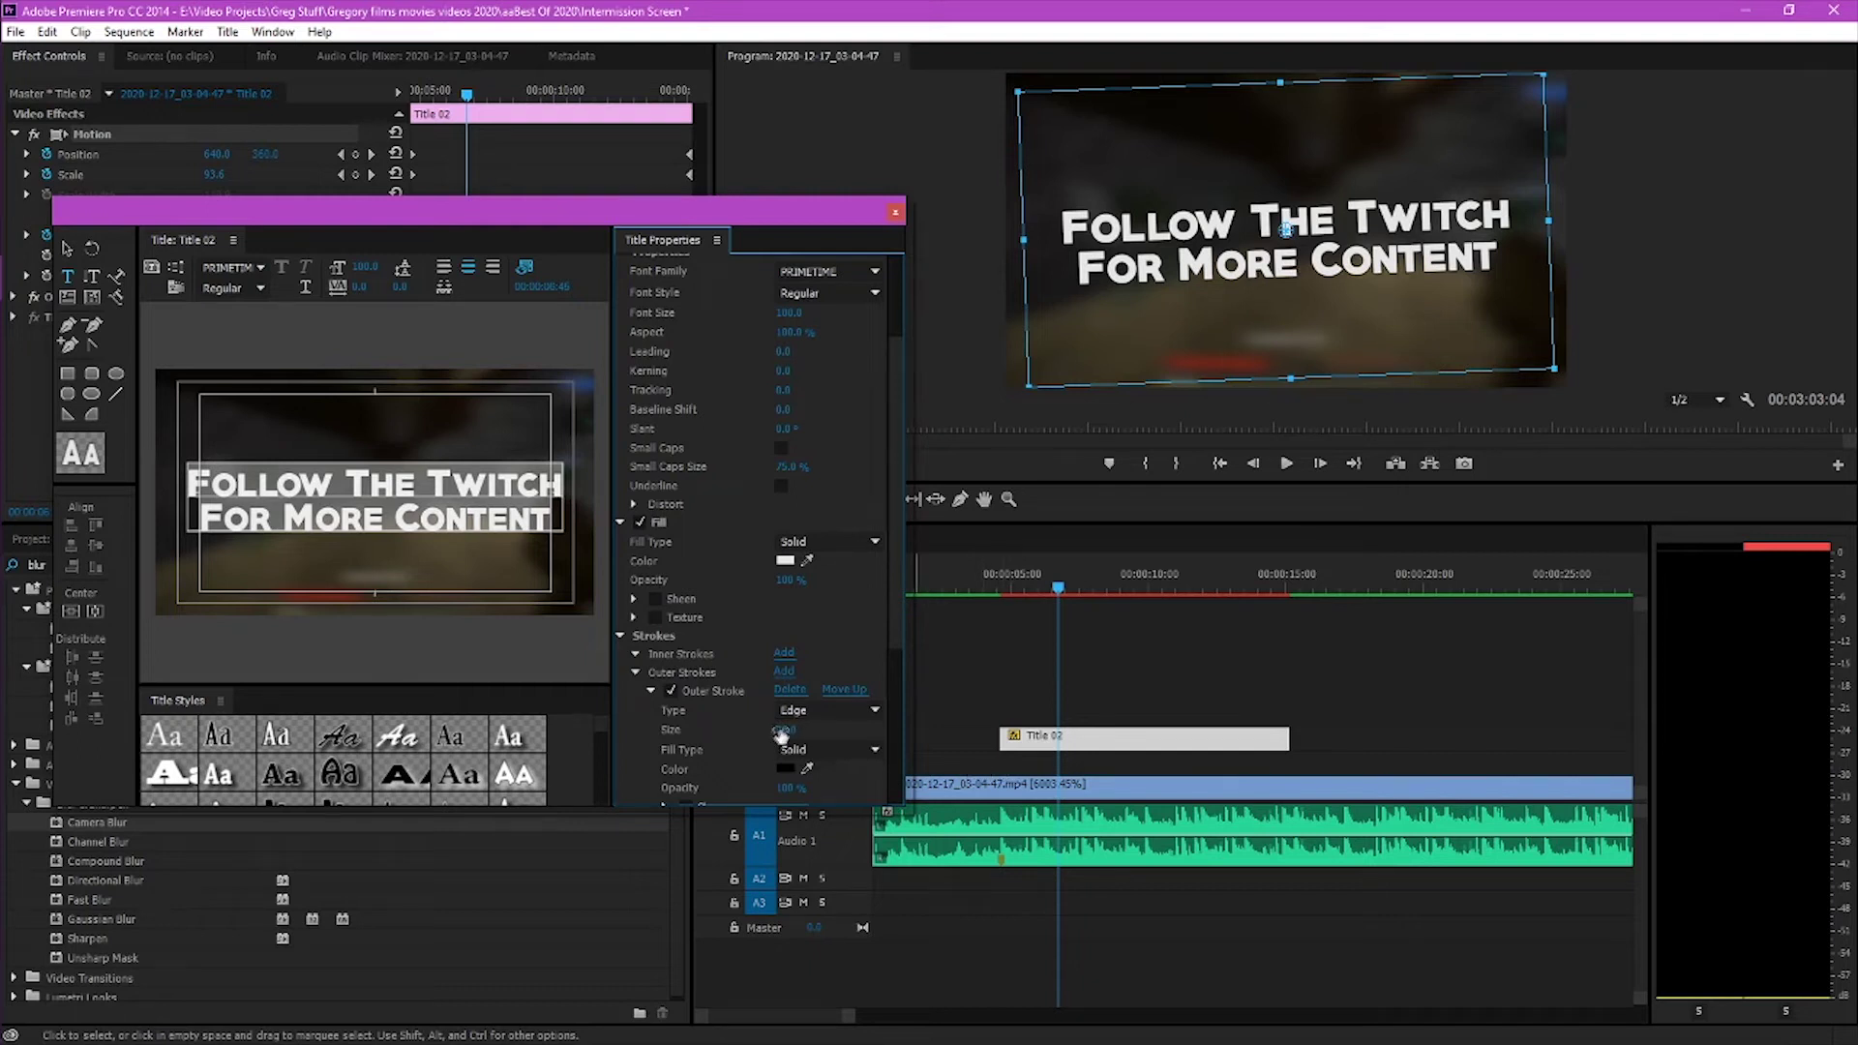
{"action": "key", "text": "Return"}
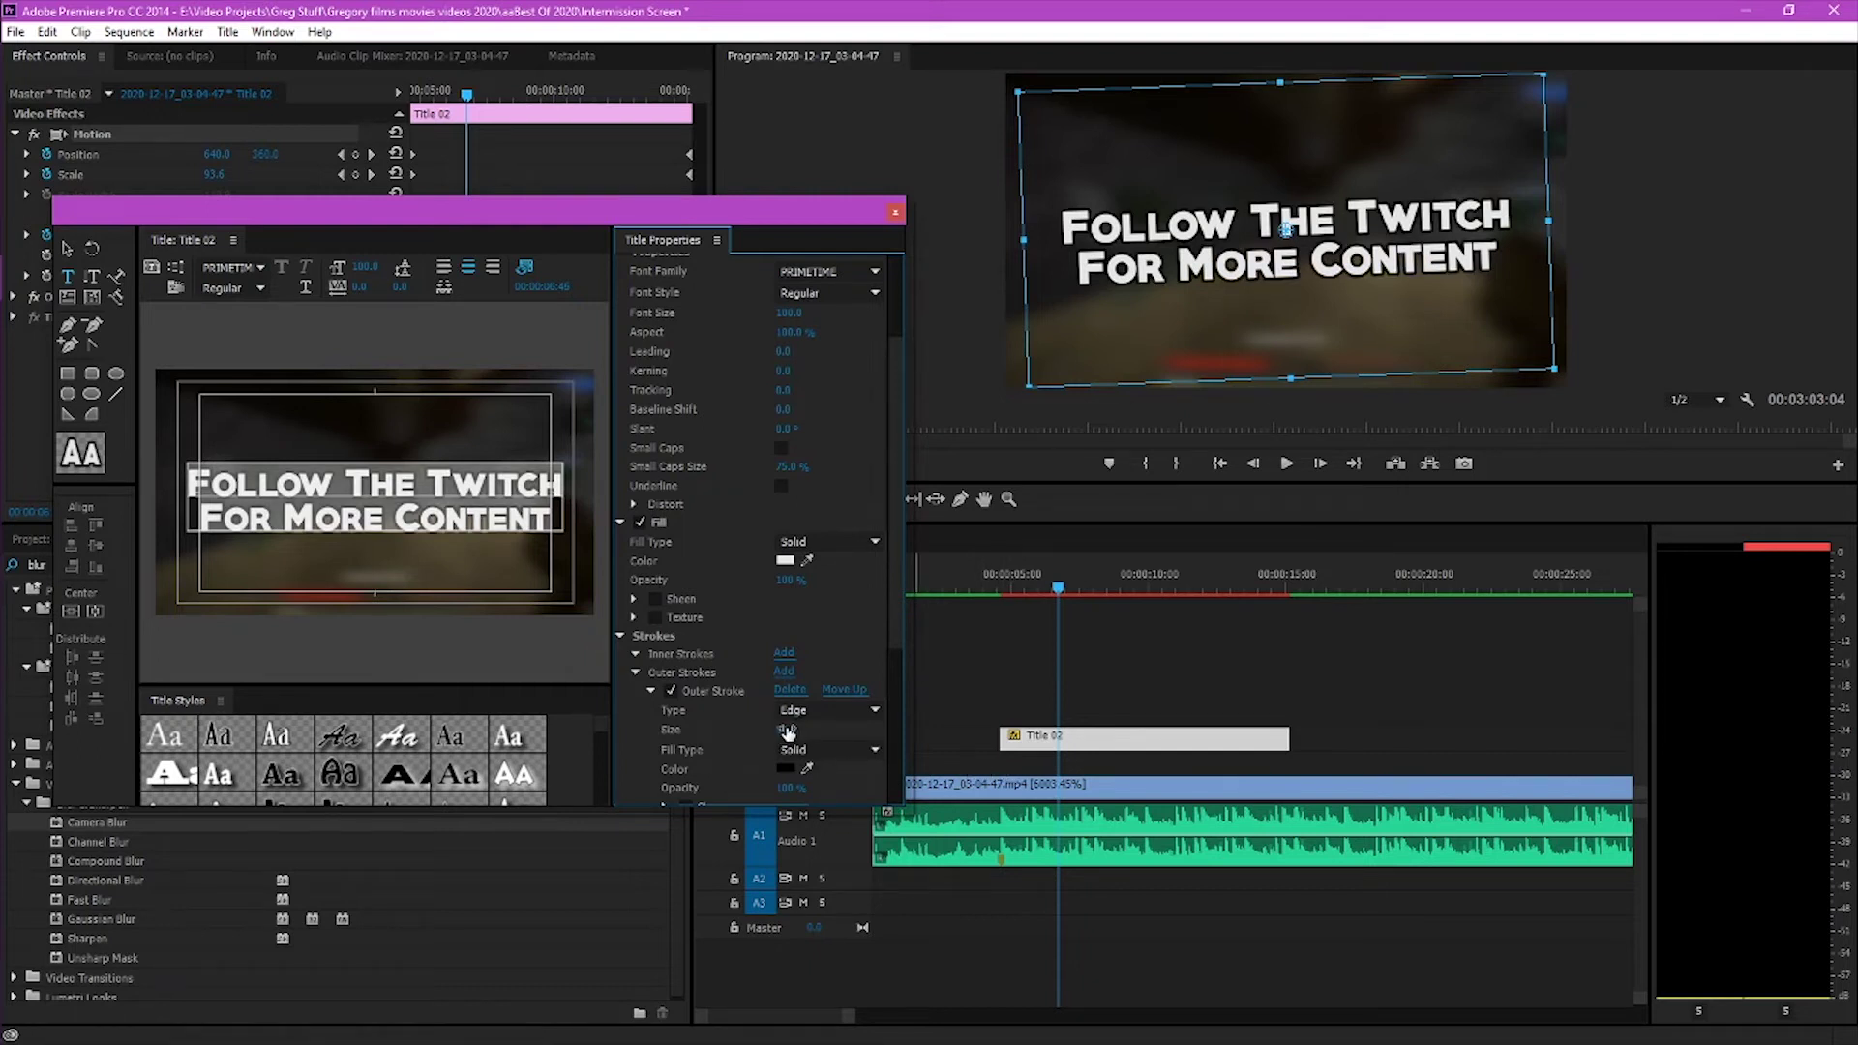
{"action": "left_click", "coordinate": [898, 215]}
With the playhead at 00:00:10:20, try a red fill on the title text and set the fill to pure white, FFFFFF
{"action": "left_click_drag", "start_coordinate": [1060, 588], "coordinate": [1158, 592]}
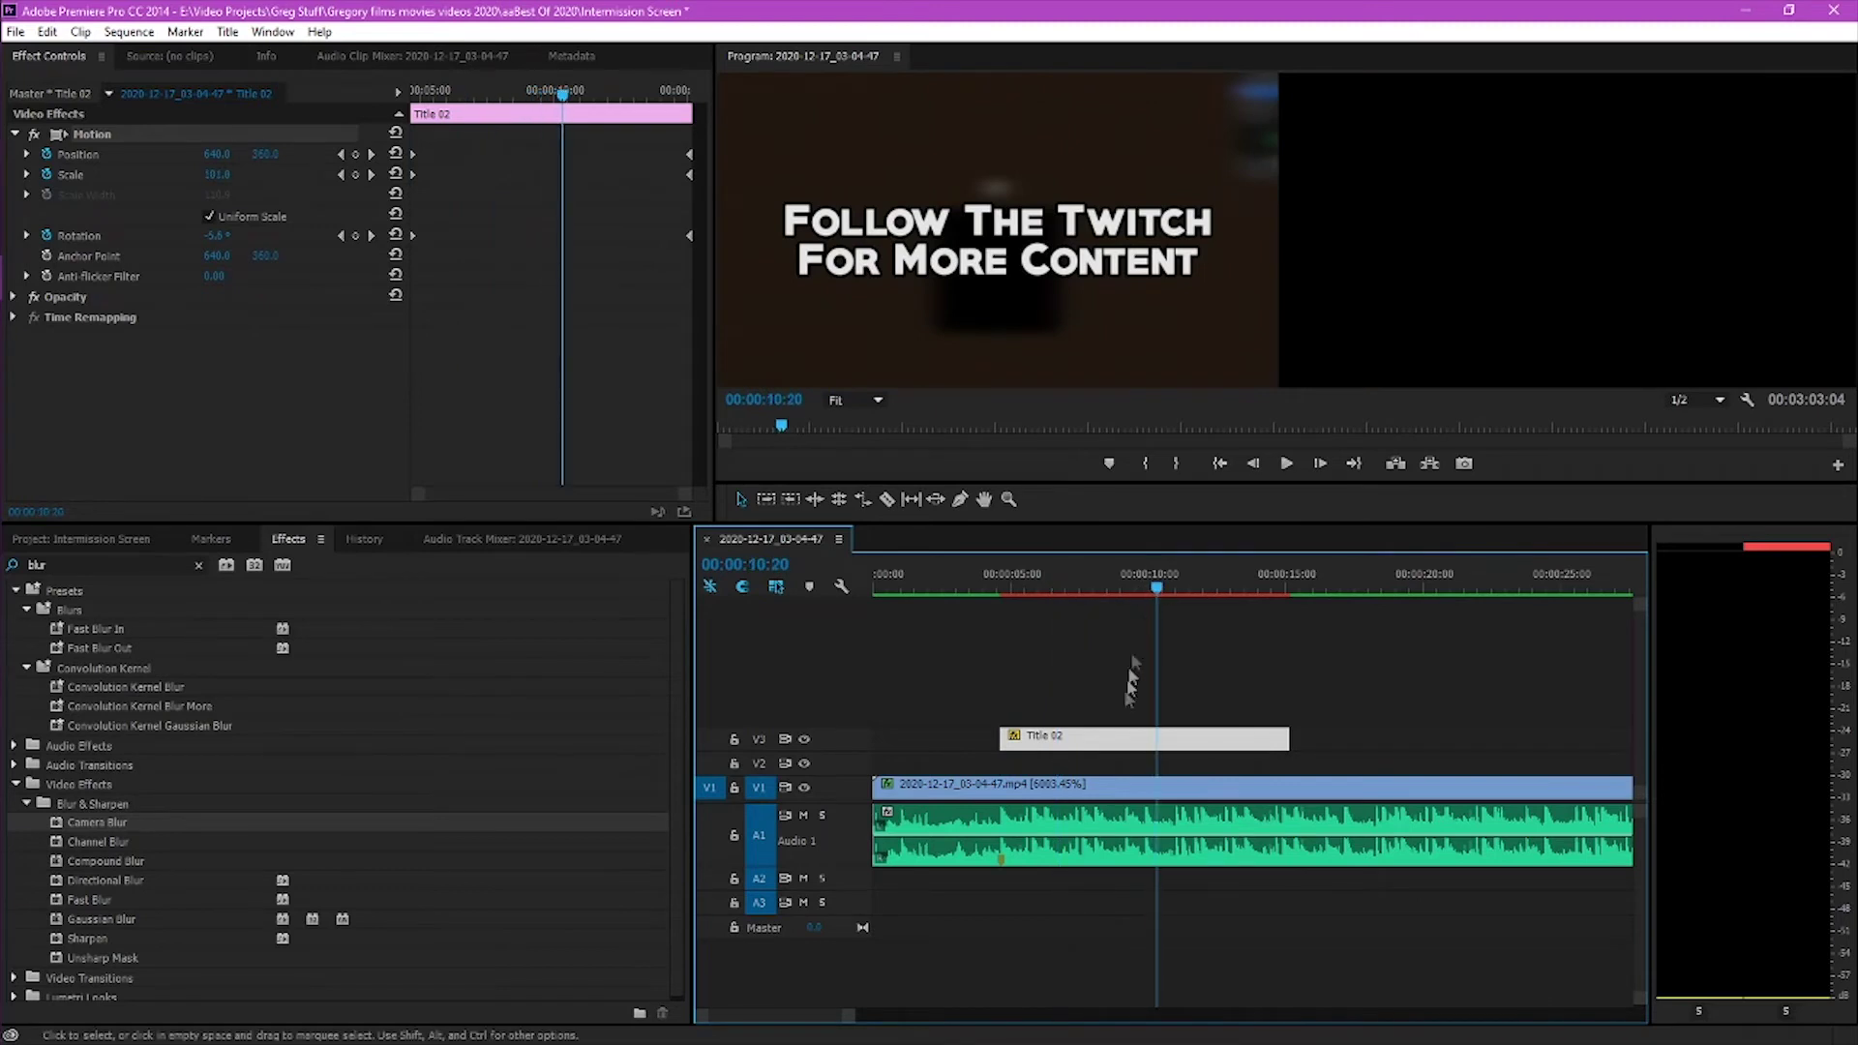
{"action": "double_click", "coordinate": [1119, 740]}
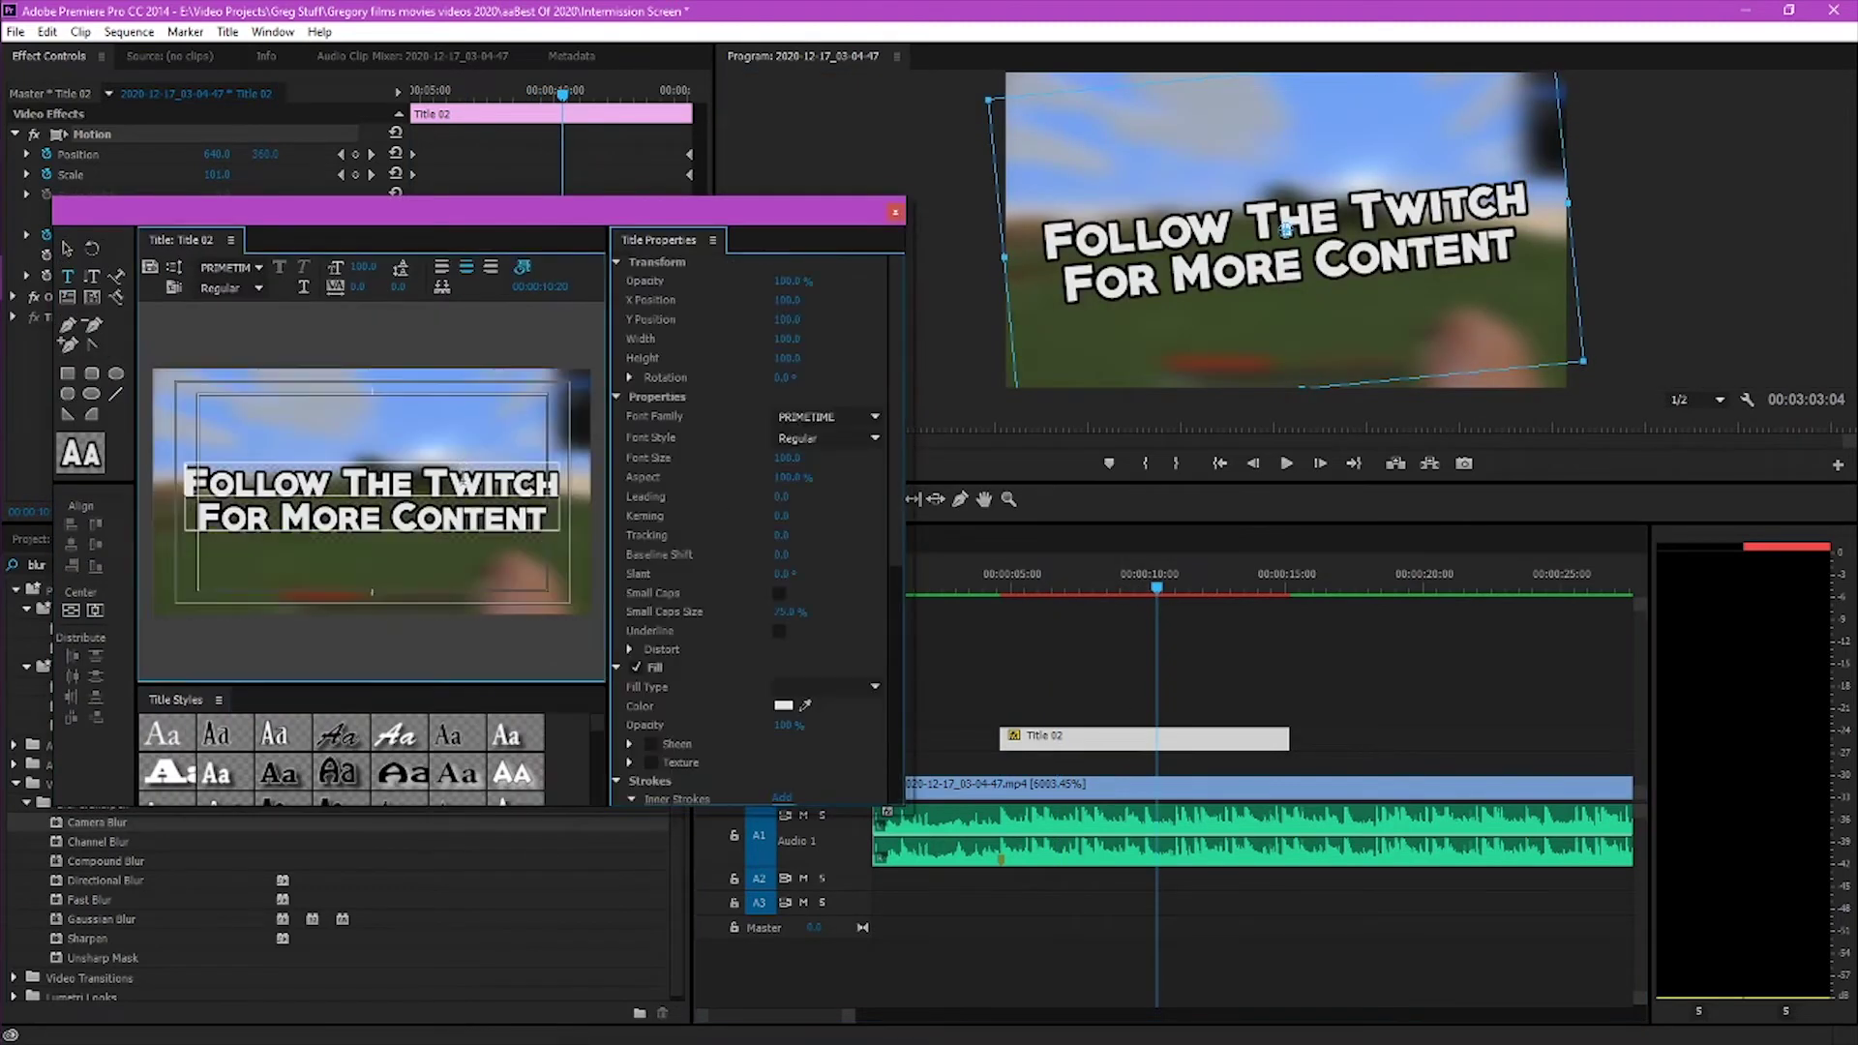
{"action": "left_click", "coordinate": [784, 705]}
{"action": "left_click", "coordinate": [953, 671]}
{"action": "left_click", "coordinate": [1150, 427]}
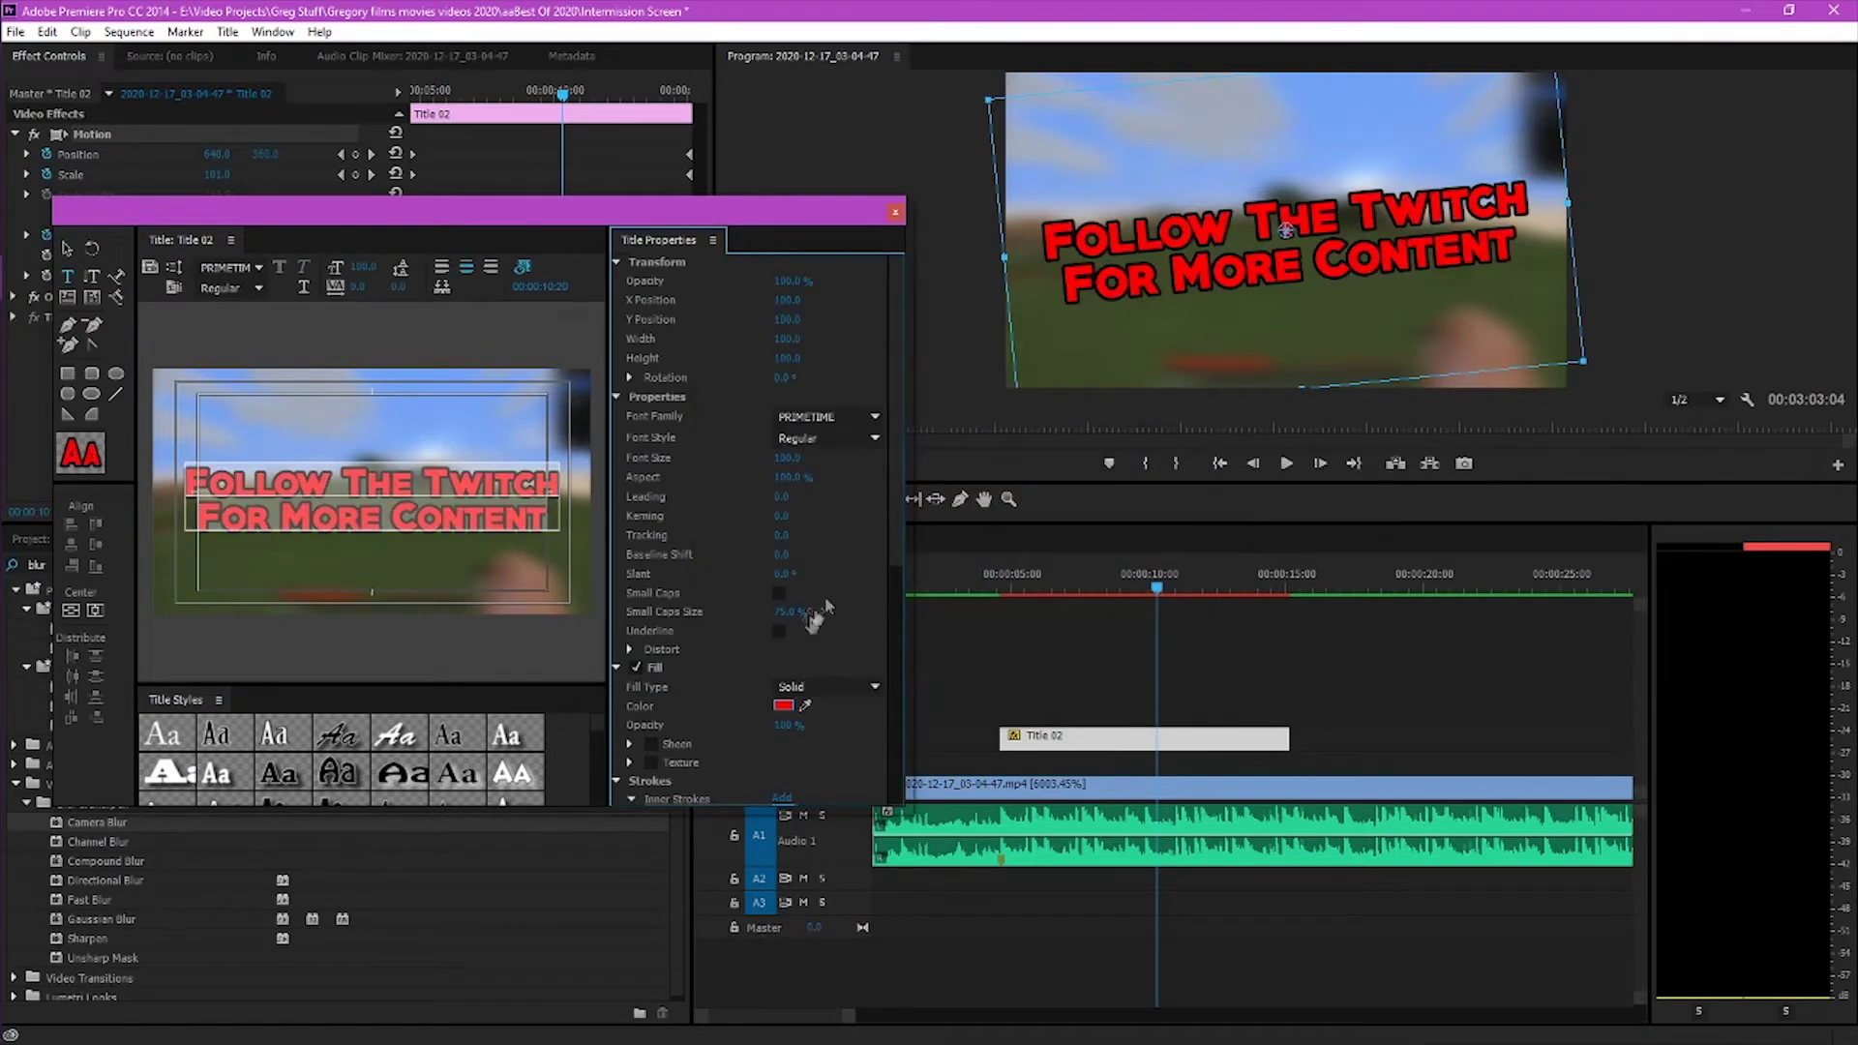
{"action": "left_click", "coordinate": [788, 707]}
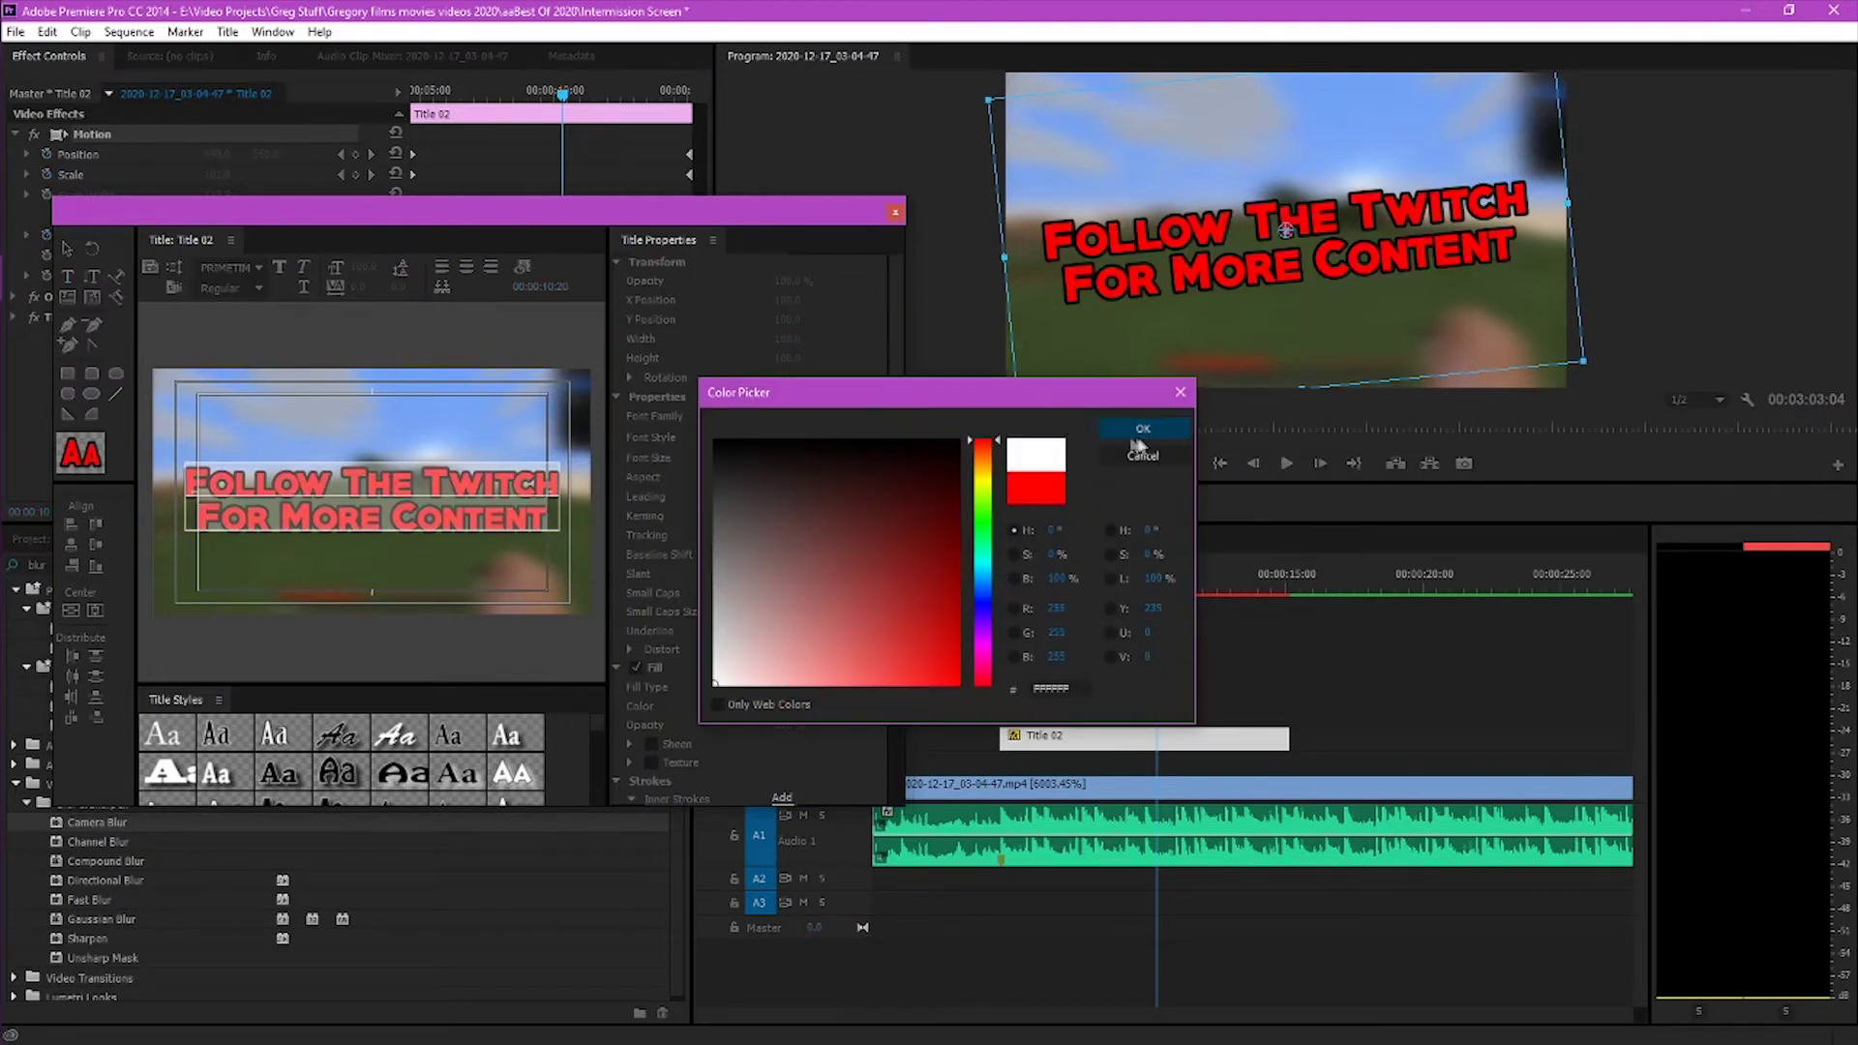
{"action": "left_click", "coordinate": [1122, 432]}
{"action": "left_click", "coordinate": [895, 215]}
Move the title clip down to track V2 and stack two copies of it on tracks V3 and V4
{"action": "left_click_drag", "start_coordinate": [1156, 588], "coordinate": [1004, 658]}
{"action": "left_click", "coordinate": [1068, 758]}
{"action": "mouse_move", "coordinate": [1070, 746]}
{"action": "left_mouse_down"}
{"action": "mouse_move", "coordinate": [1071, 773]}
{"action": "mouse_move", "coordinate": [1069, 722]}
{"action": "left_mouse_up"}
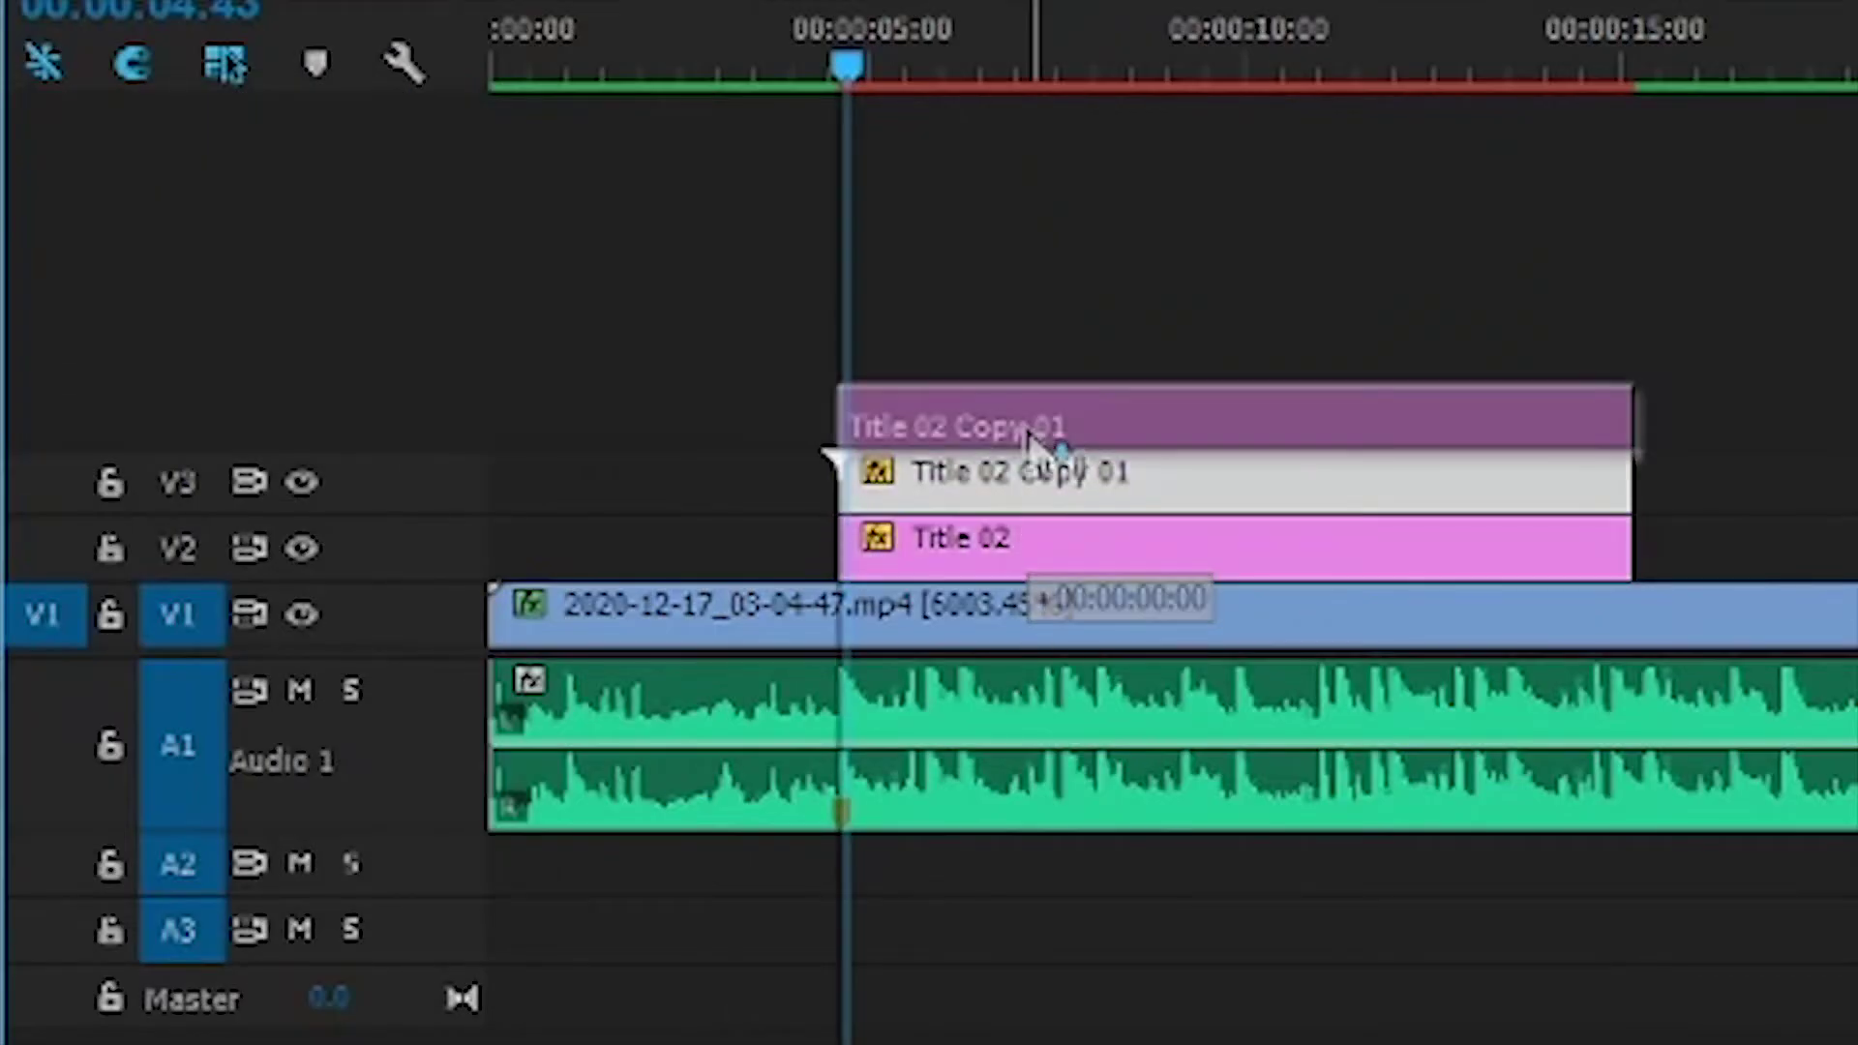
{"action": "left_click_drag", "start_coordinate": [1033, 444], "coordinate": [1036, 426]}
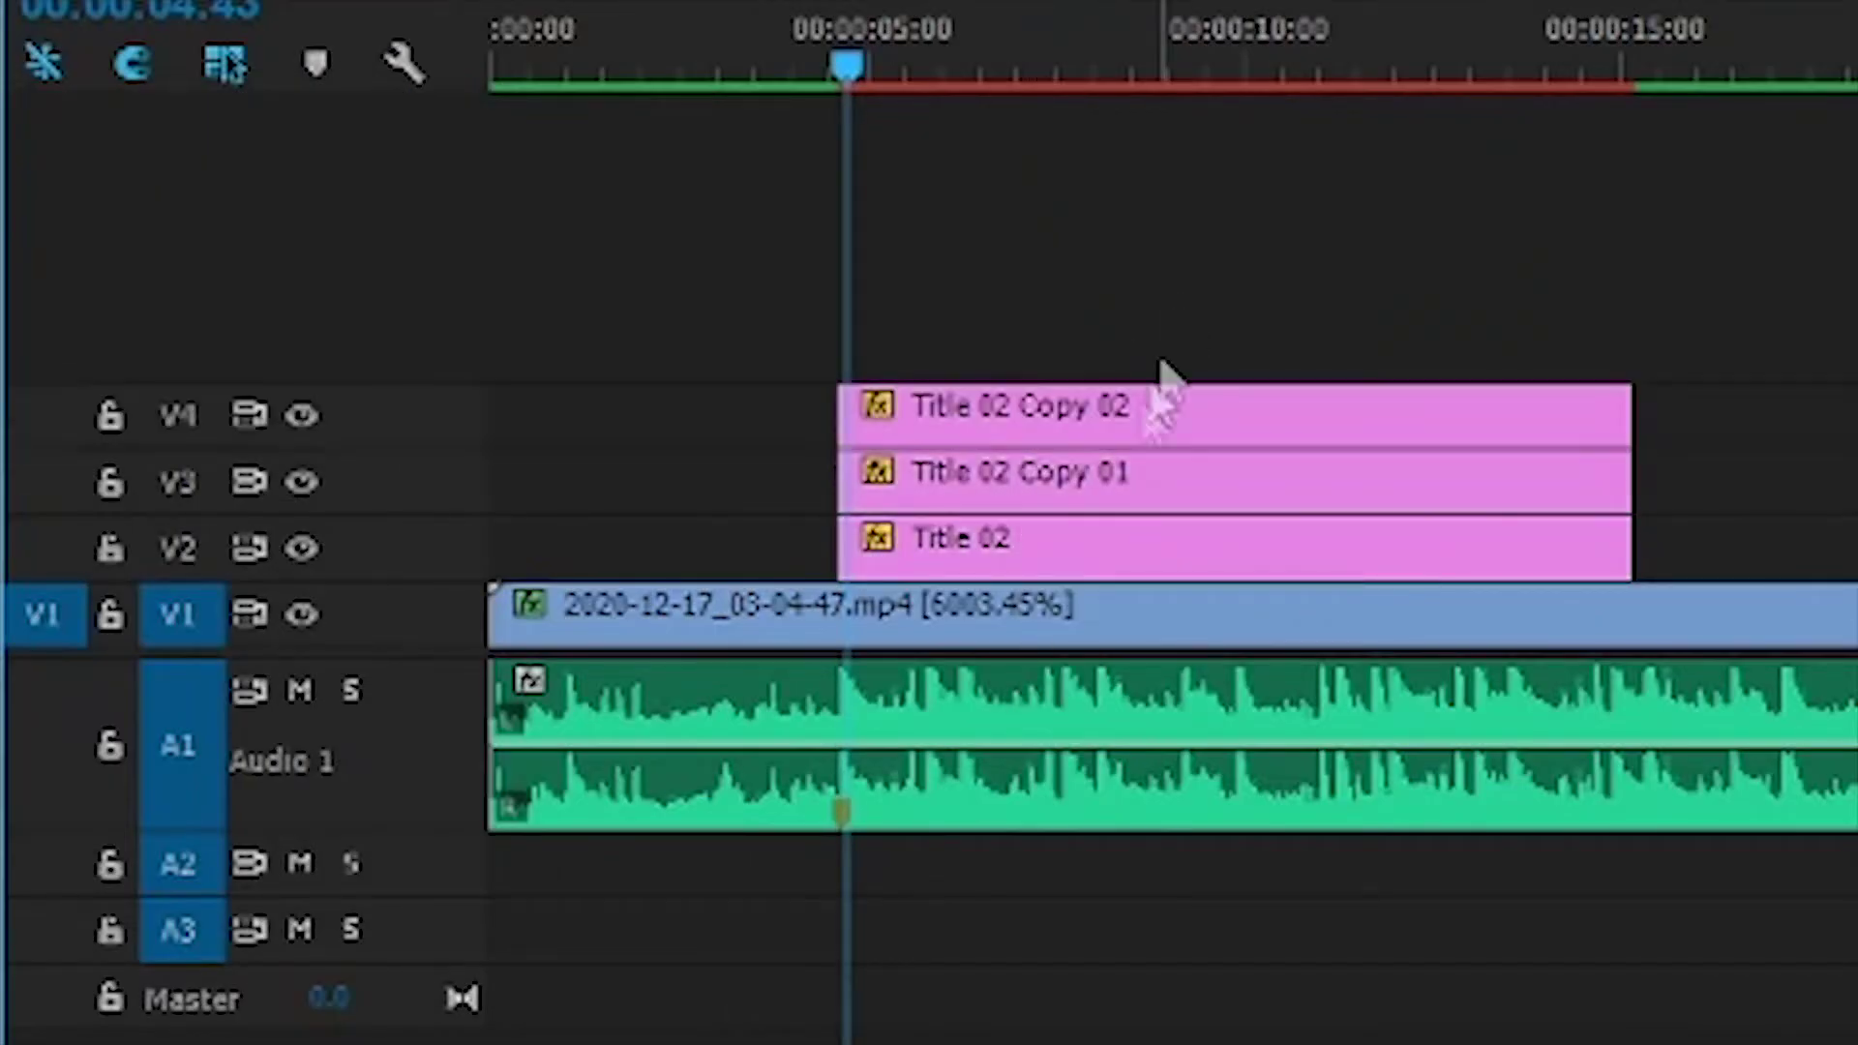
Move the playhead to 00:00:04:03, search the effects for "rgb", and apply Color Balance (RGB) to the title clip on V2
{"action": "left_click_drag", "start_coordinate": [830, 58], "coordinate": [798, 155]}
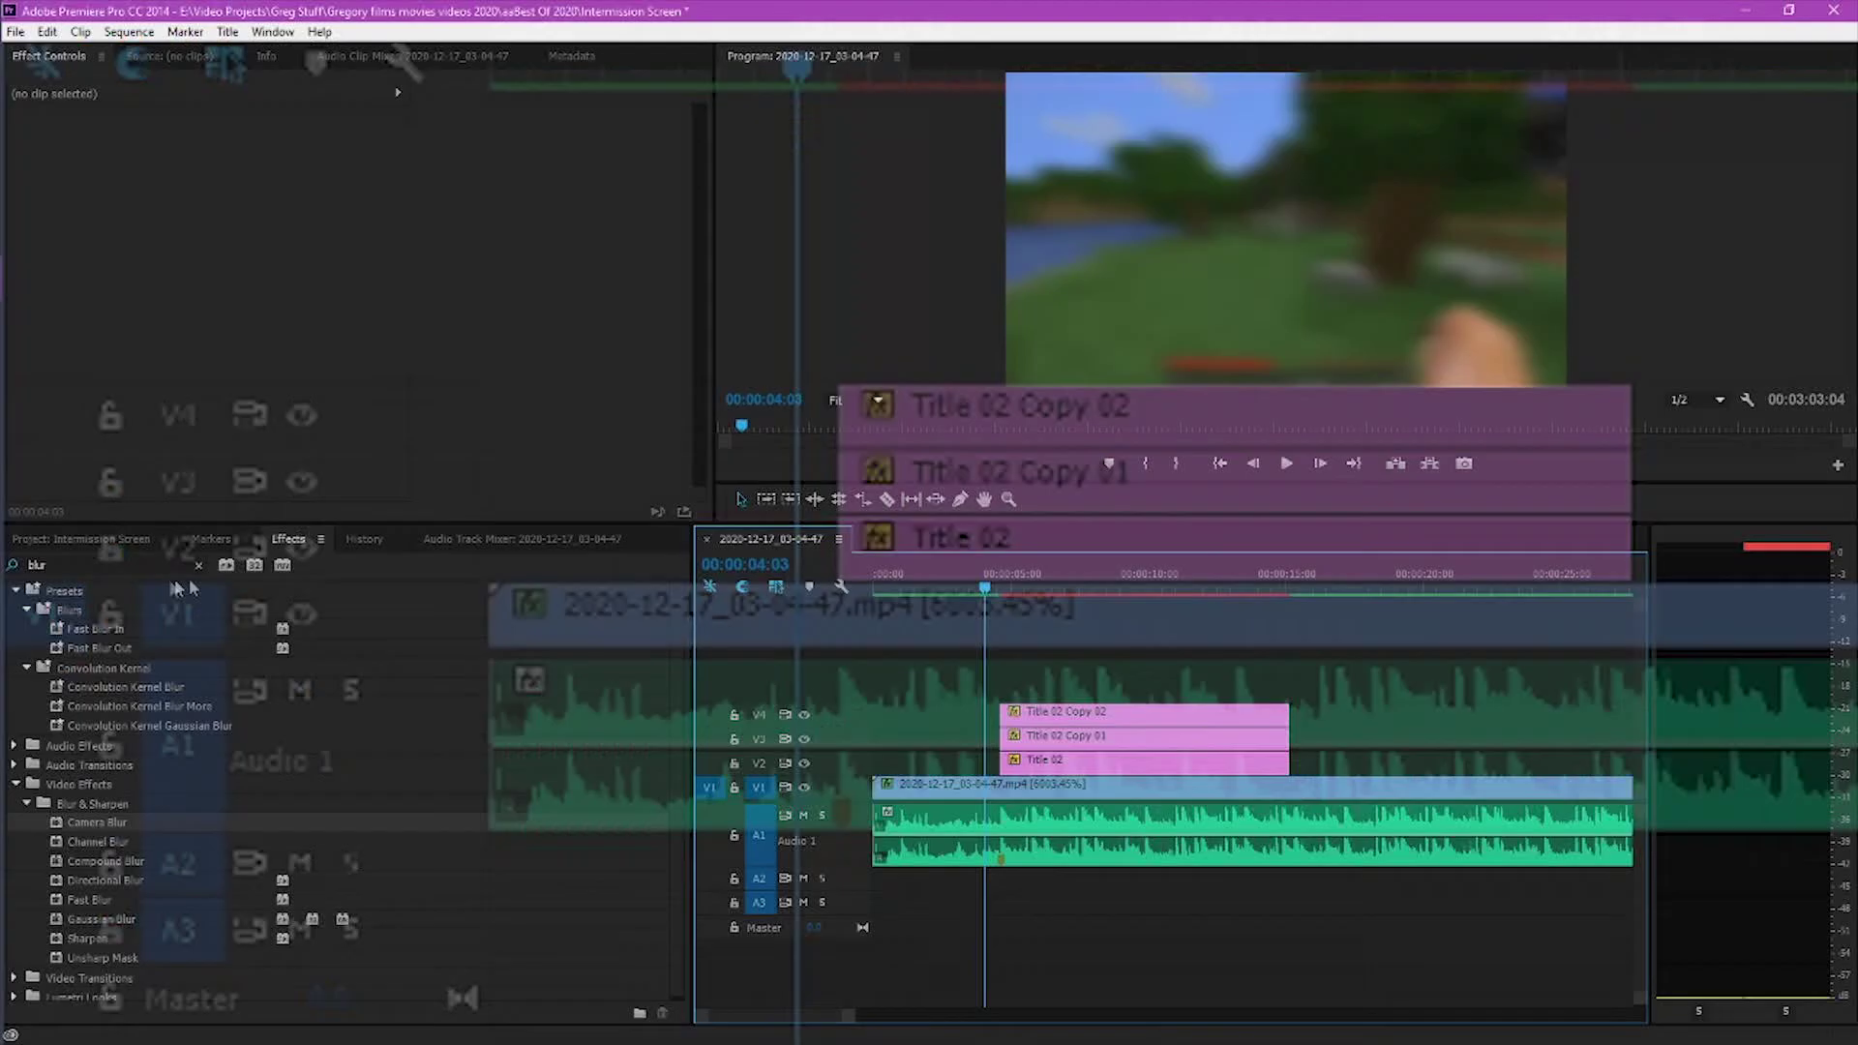
{"action": "mouse_move", "coordinate": [2, 233]}
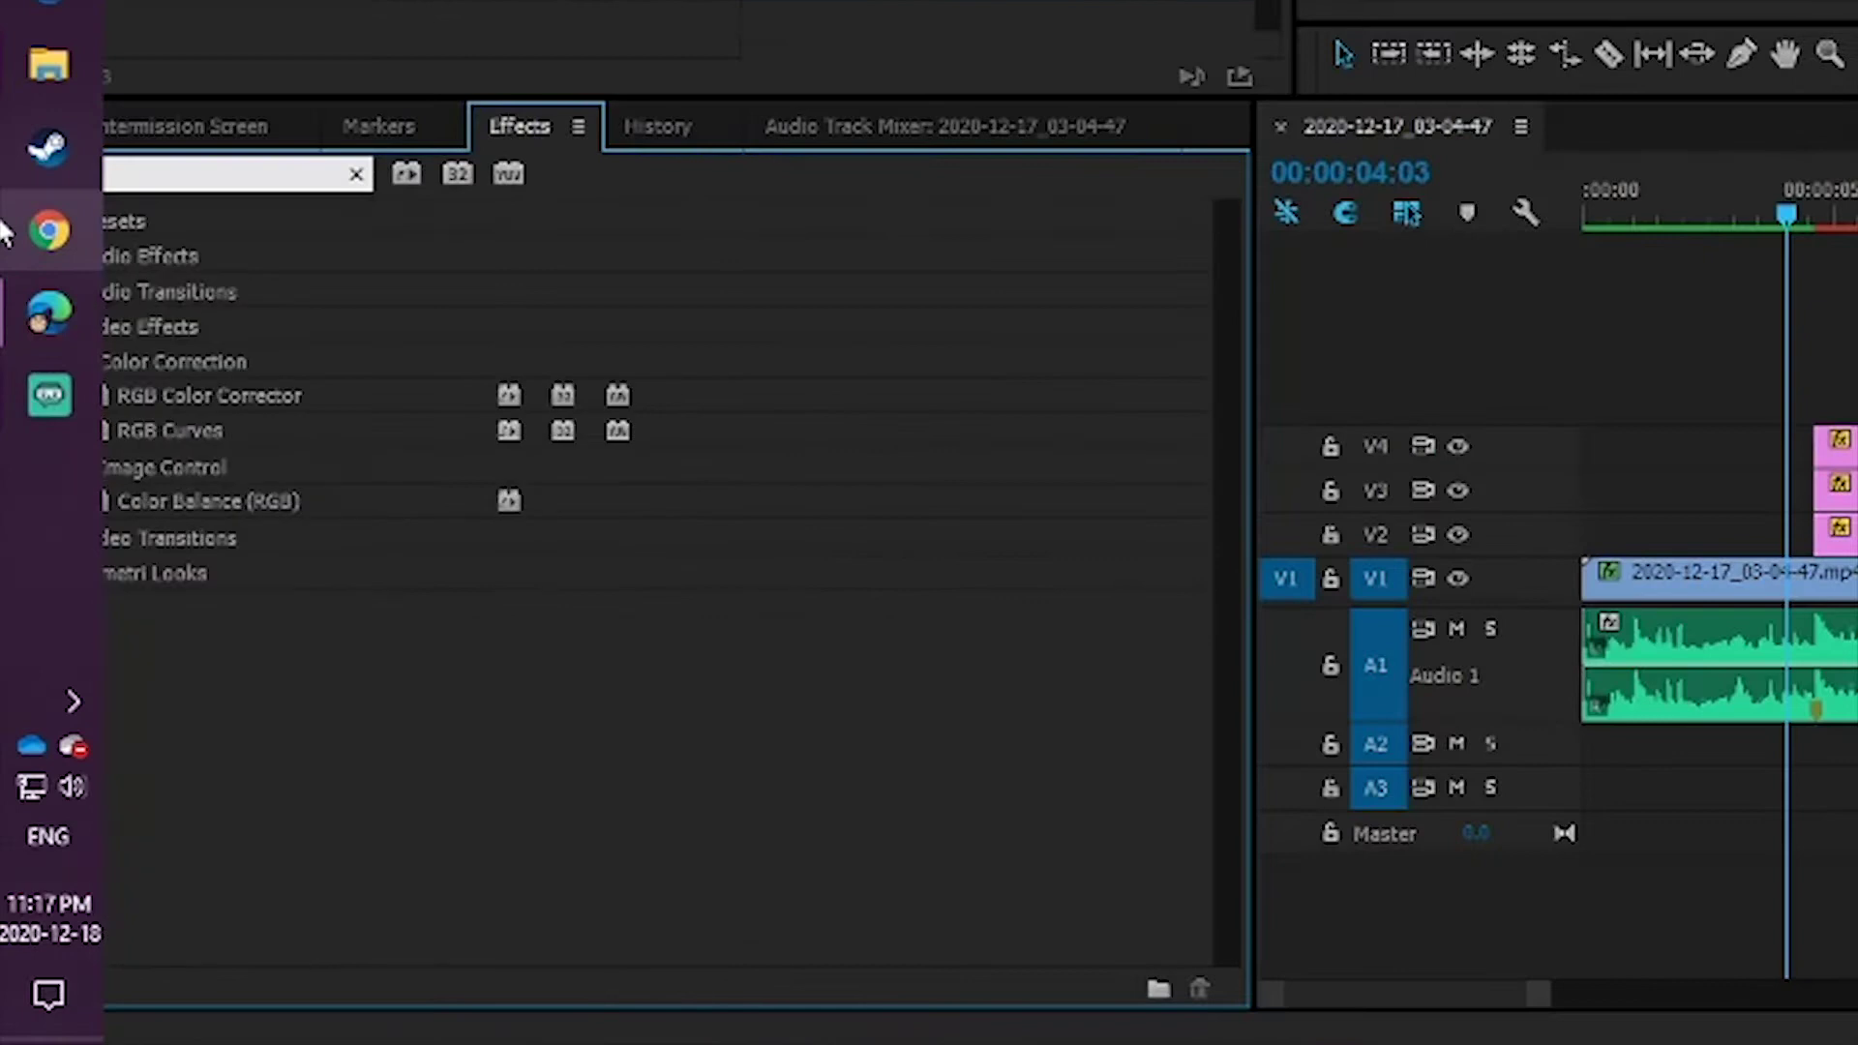
{"action": "left_click_drag", "start_coordinate": [455, 503], "coordinate": [1830, 540]}
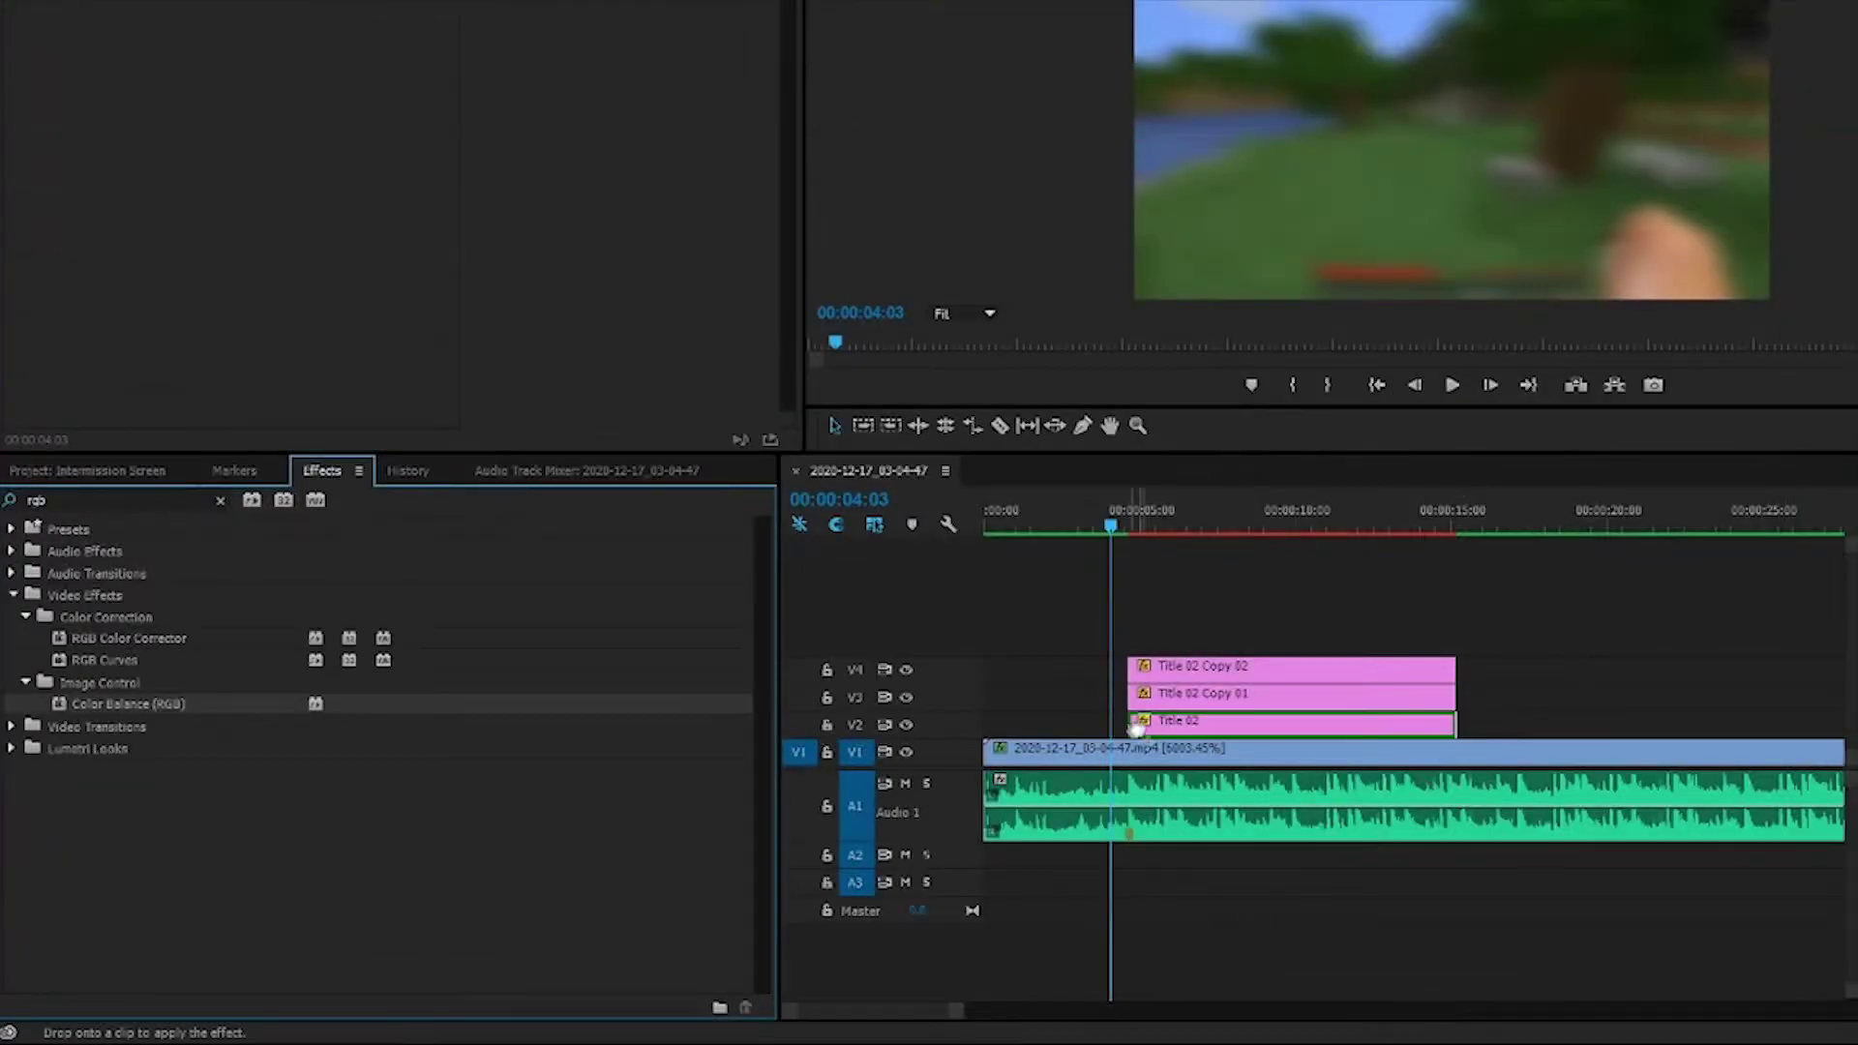
Apply Color Balance (RGB) to the title copies on V3 and V4 and move the playhead to 00:00:05:33
{"action": "left_click_drag", "start_coordinate": [1163, 714], "coordinate": [1165, 716]}
{"action": "left_click_drag", "start_coordinate": [148, 706], "coordinate": [1171, 695]}
{"action": "left_click_drag", "start_coordinate": [986, 701], "coordinate": [1168, 669]}
{"action": "left_click_drag", "start_coordinate": [1136, 528], "coordinate": [1157, 528]}
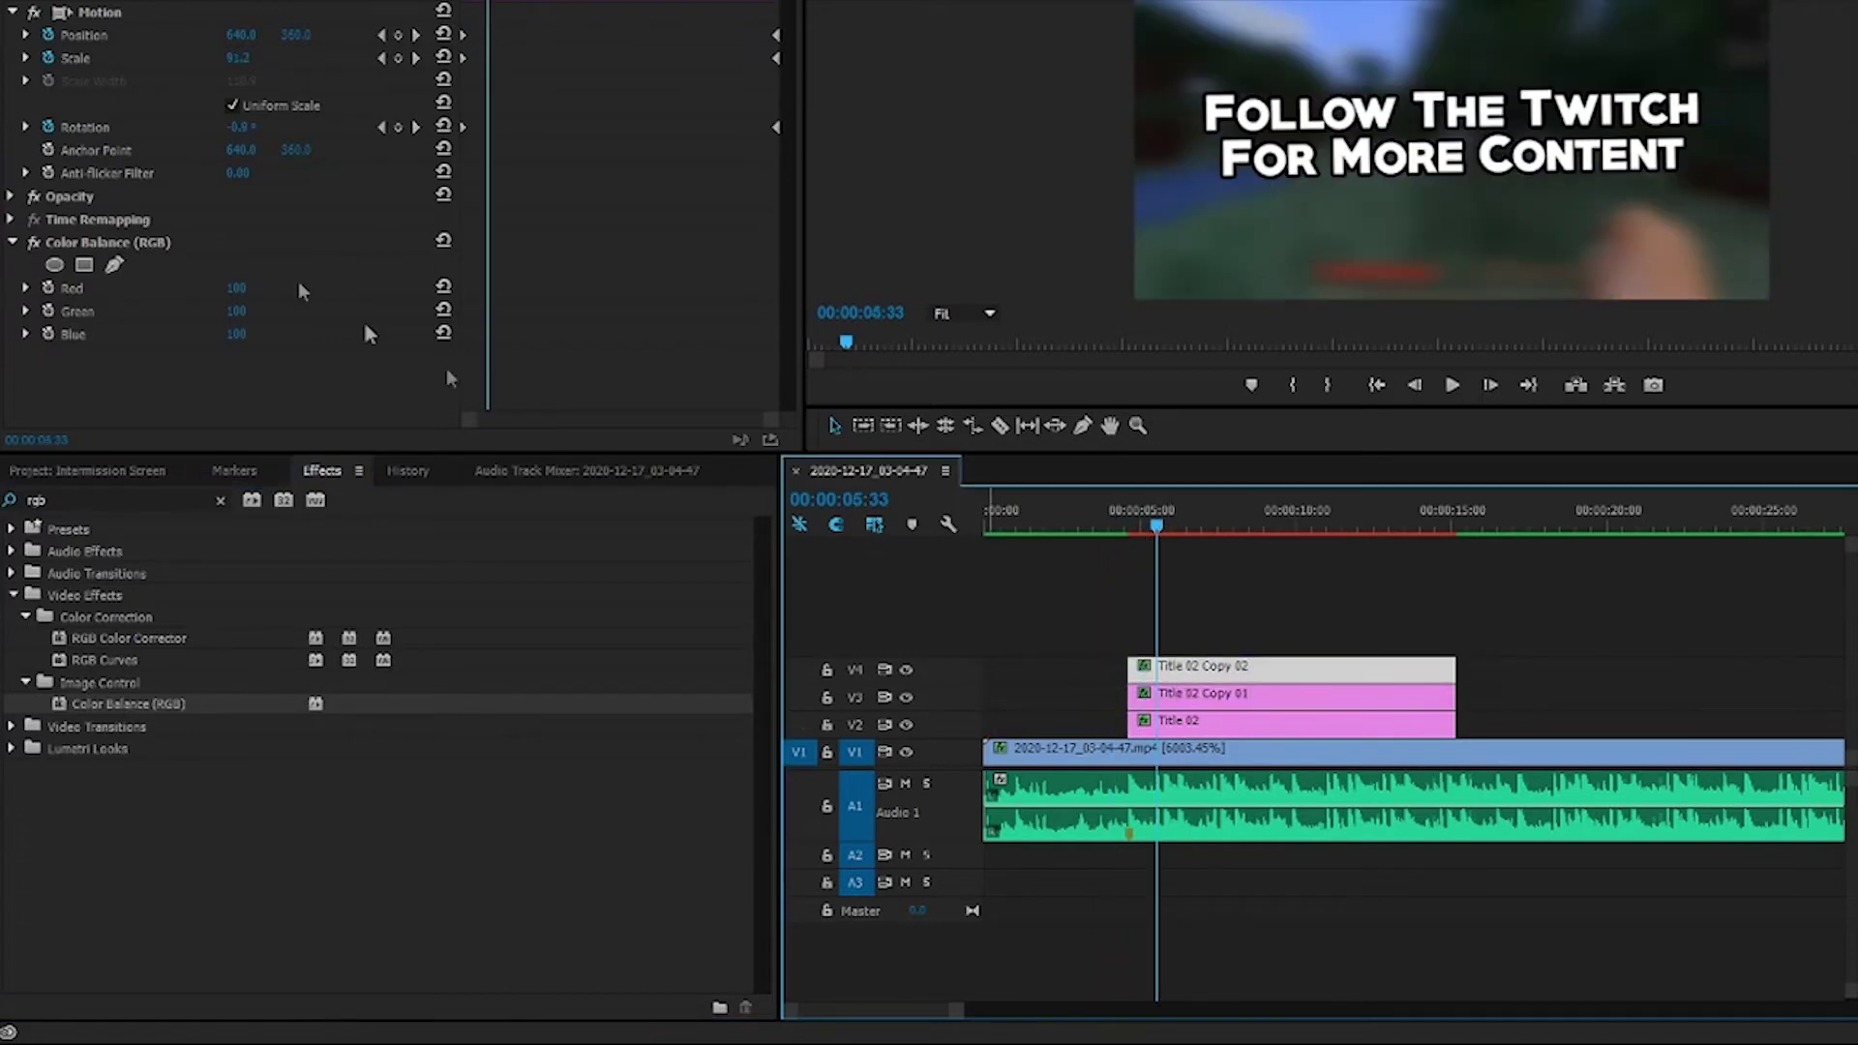
Limit each title clip's Color Balance to one channel at 100 and the others at 0: blue on V2, green on V3, red on V4
{"action": "left_click", "coordinate": [1150, 730]}
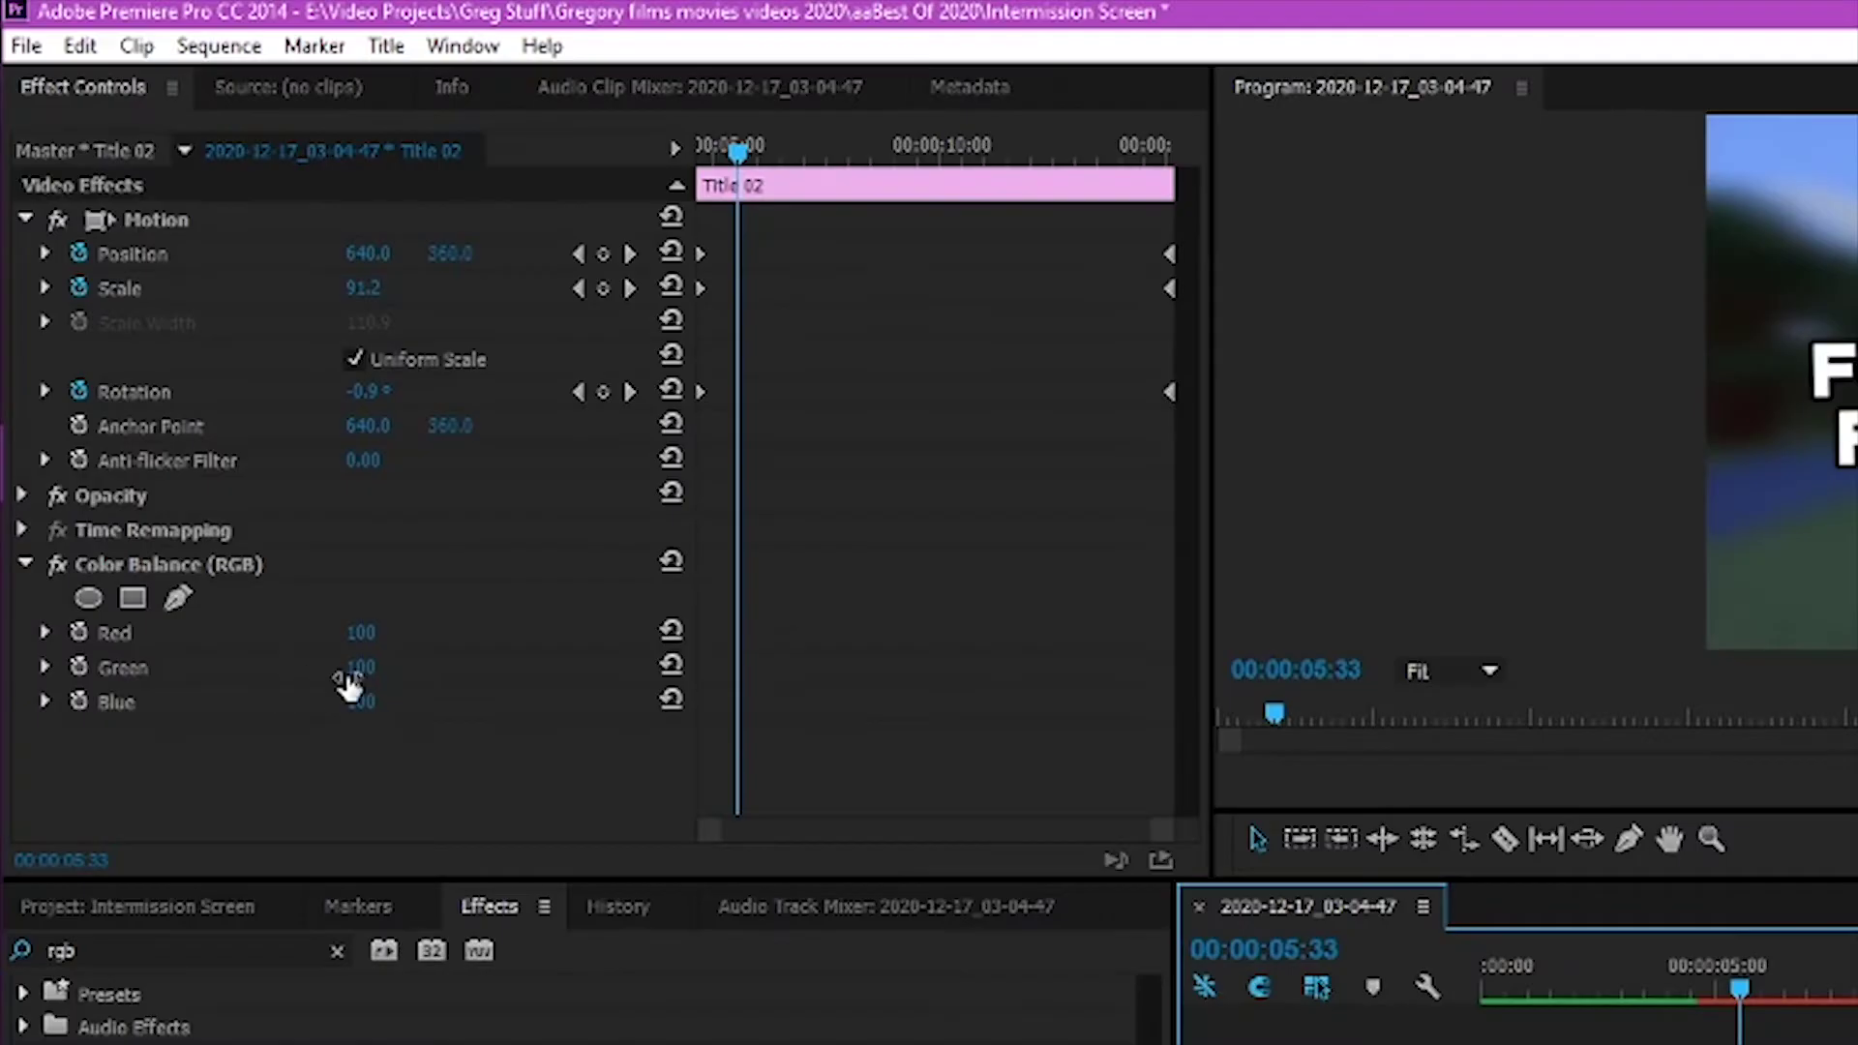
{"action": "left_click_drag", "start_coordinate": [355, 670], "coordinate": [252, 670]}
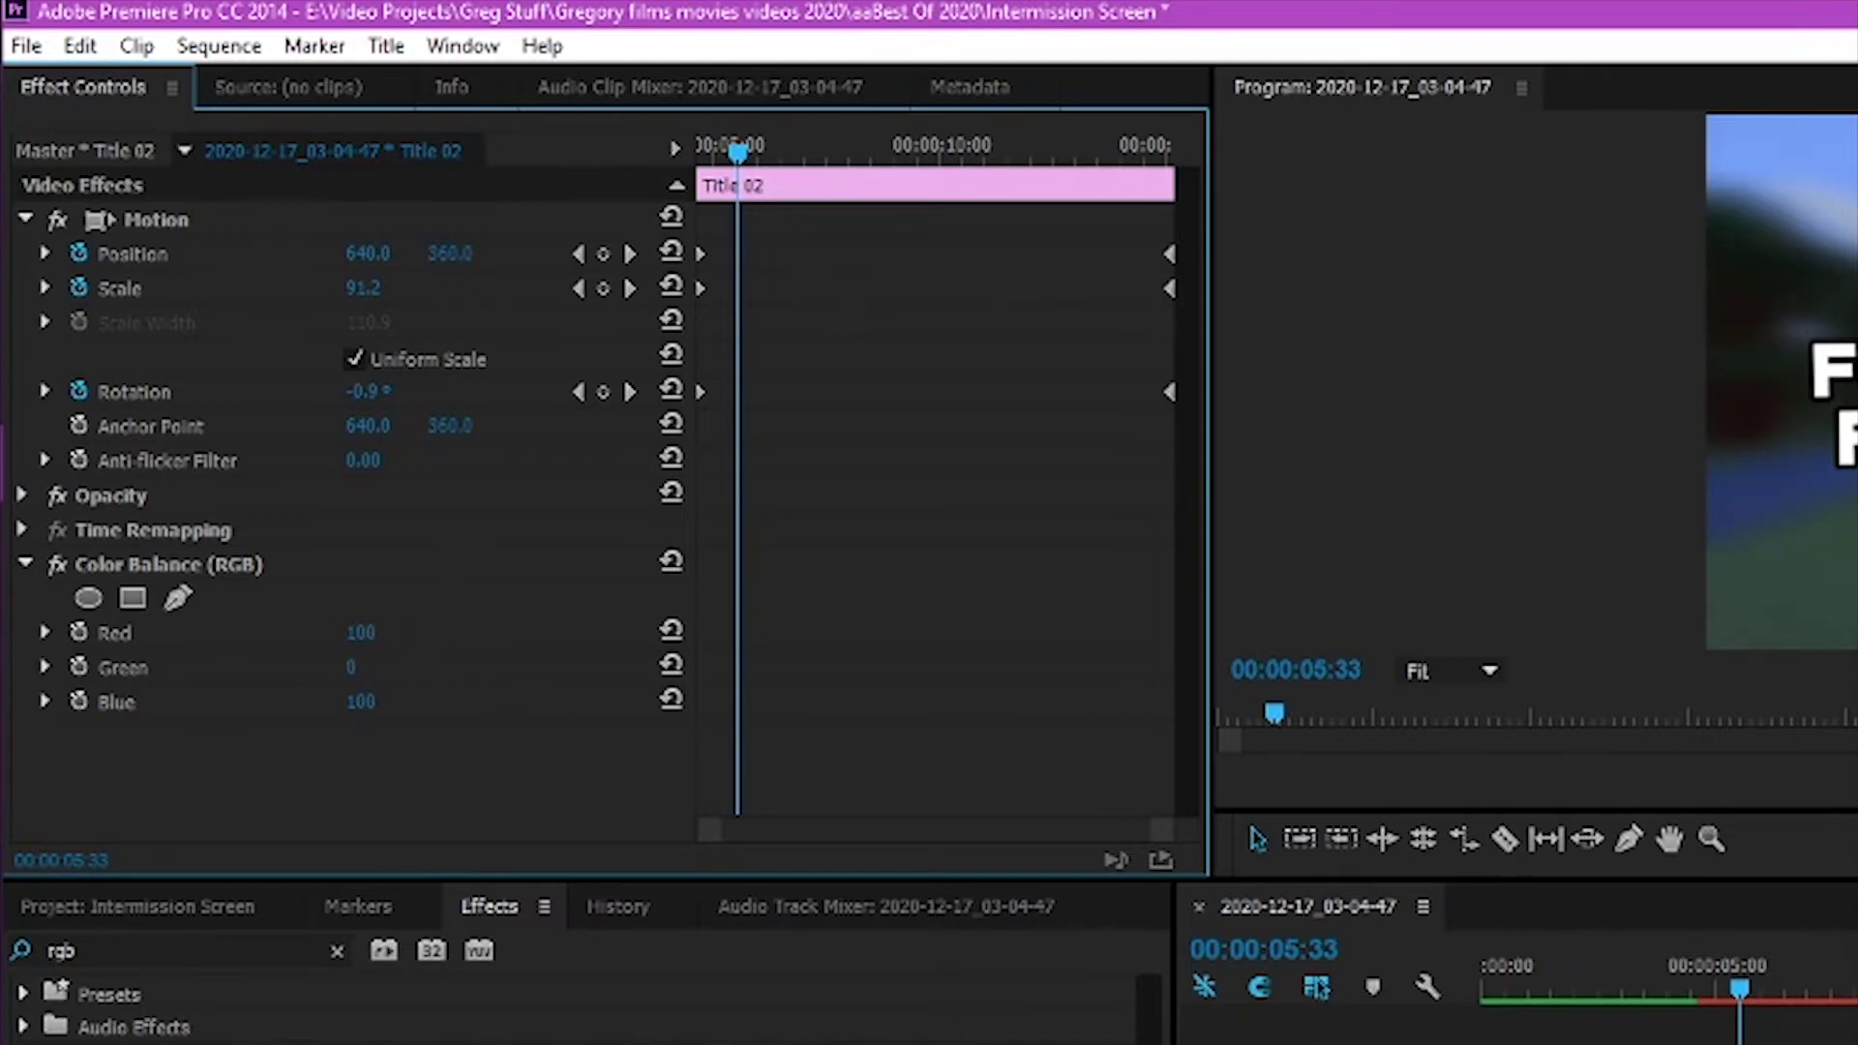
{"action": "left_click", "coordinate": [1819, 1043]}
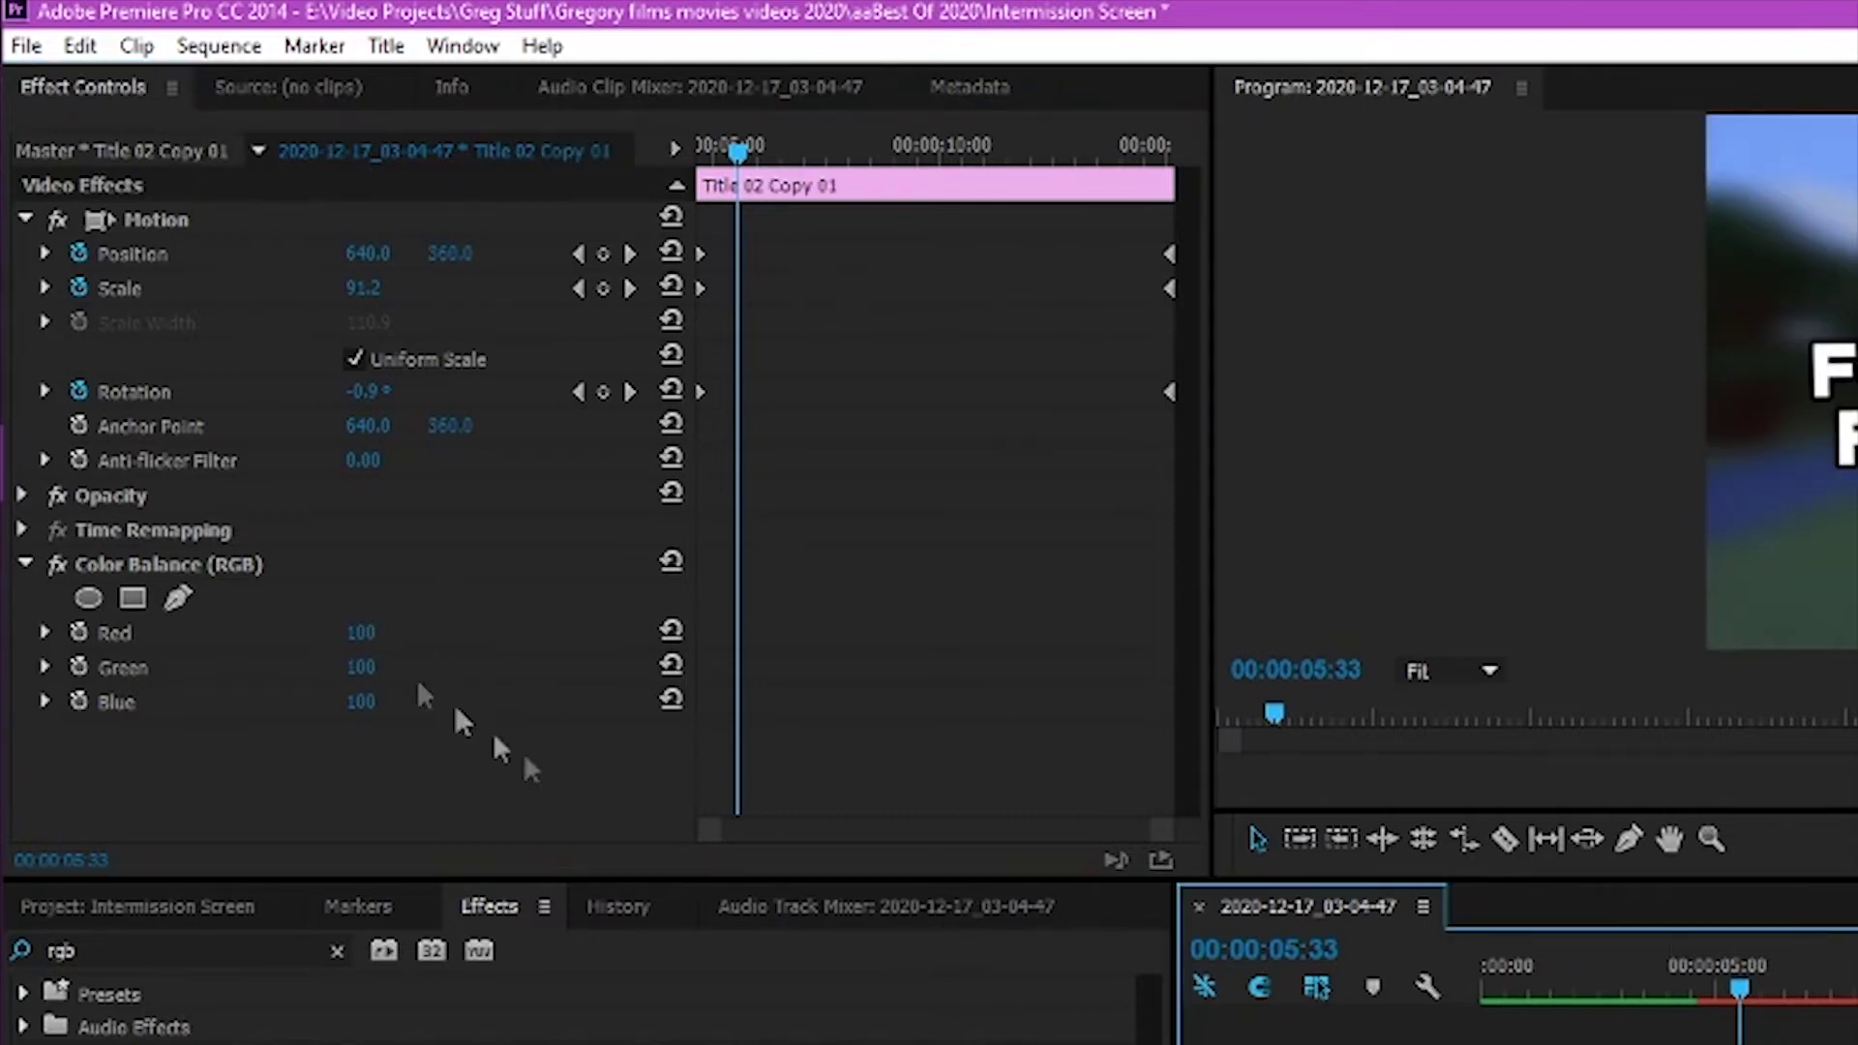
{"action": "left_click_drag", "start_coordinate": [367, 702], "coordinate": [290, 701]}
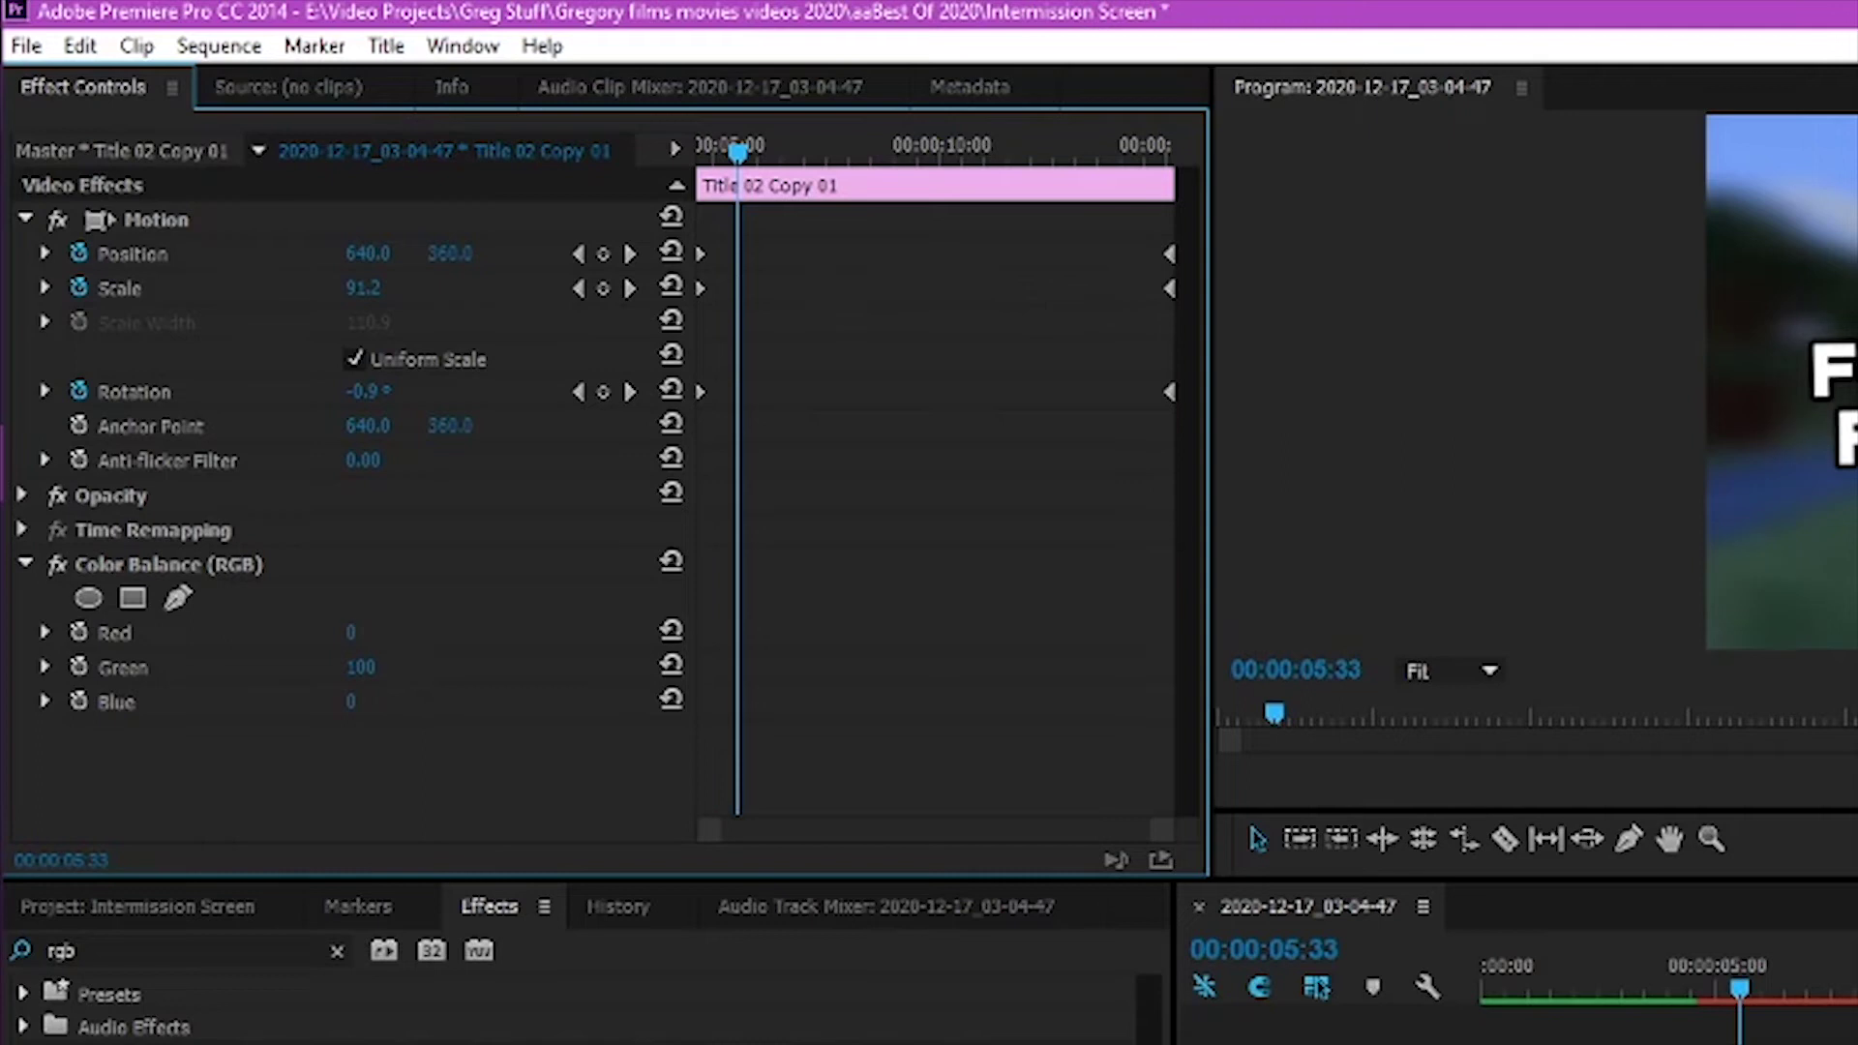
{"action": "left_click", "coordinate": [1819, 1043]}
{"action": "left_click", "coordinate": [361, 652]}
{"action": "left_click_drag", "start_coordinate": [364, 669], "coordinate": [290, 703]}
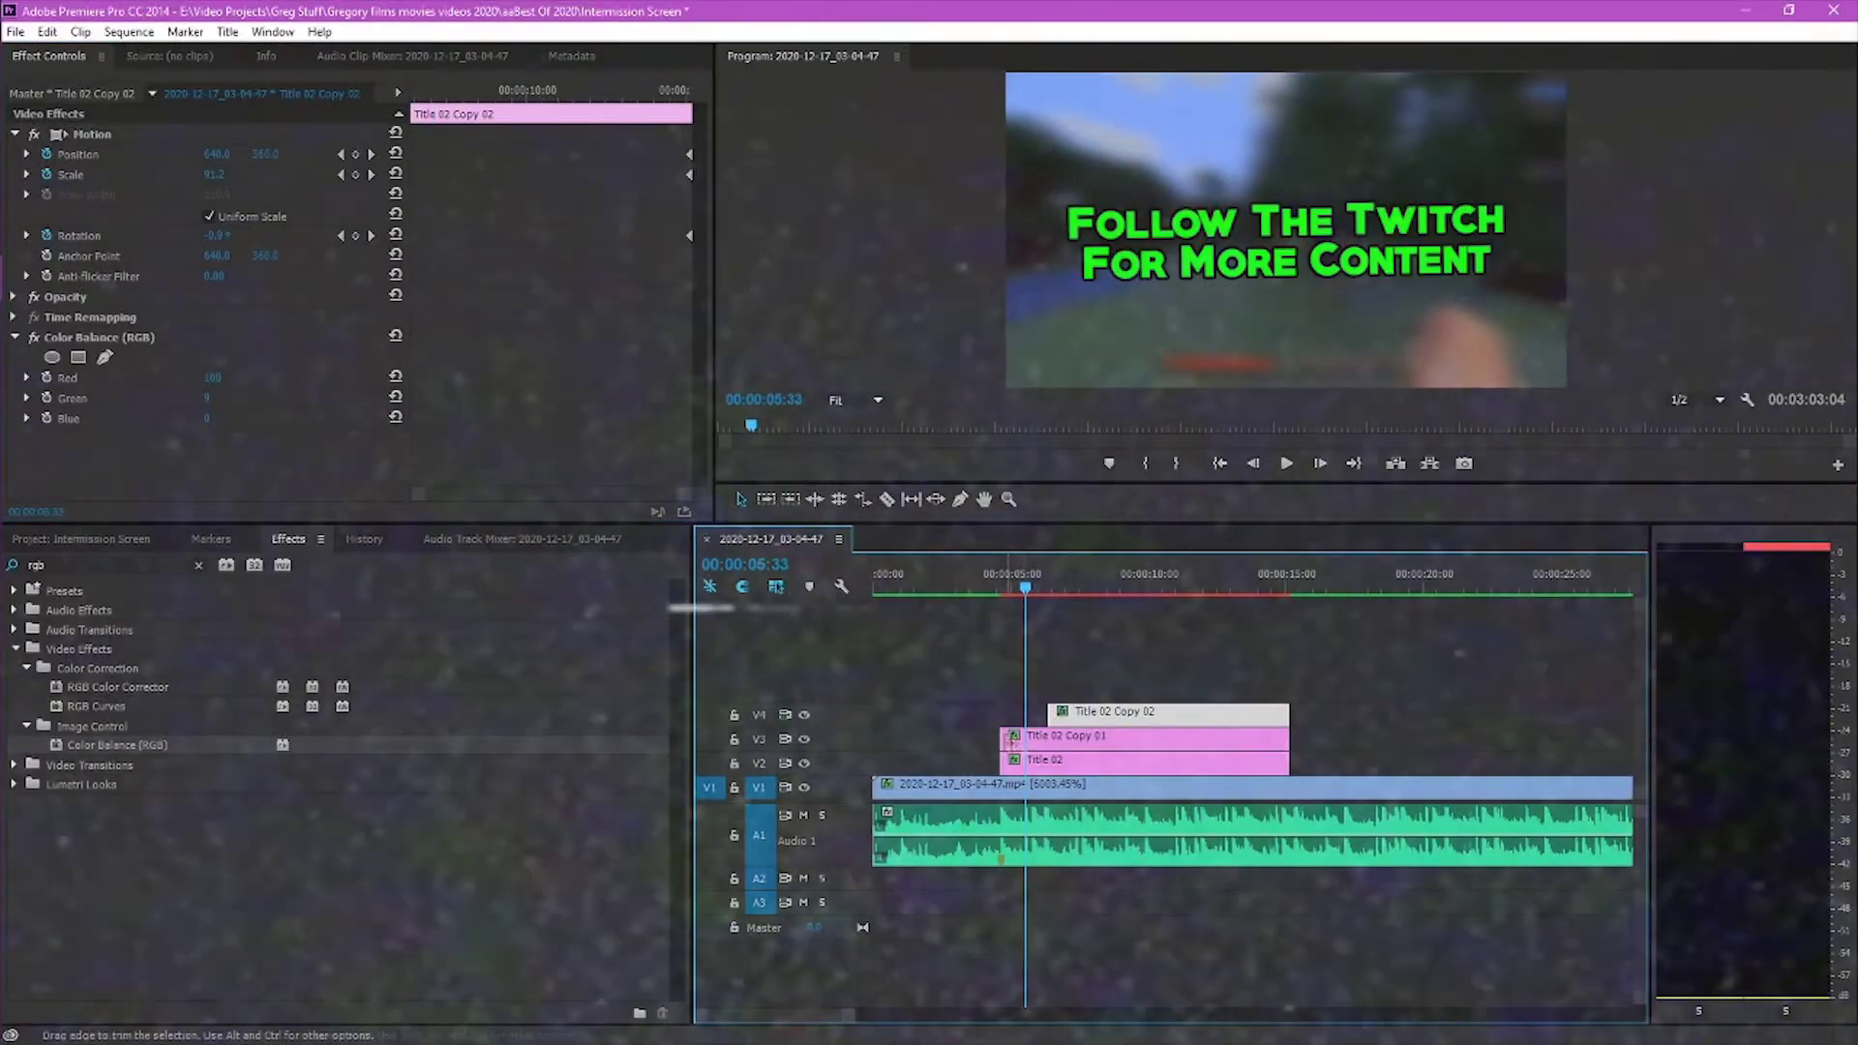
{"action": "left_click_drag", "start_coordinate": [1008, 742], "coordinate": [1038, 742]}
{"action": "key", "text": "ctrl+z"}
{"action": "key", "text": "ctrl+z"}
Nudge the red title copy slightly out of alignment in the frame at its start and near its end
{"action": "left_click_drag", "start_coordinate": [435, 95], "coordinate": [340, 159]}
{"action": "left_click_drag", "start_coordinate": [1159, 246], "coordinate": [1166, 248]}
{"action": "left_click_drag", "start_coordinate": [1007, 588], "coordinate": [1285, 589]}
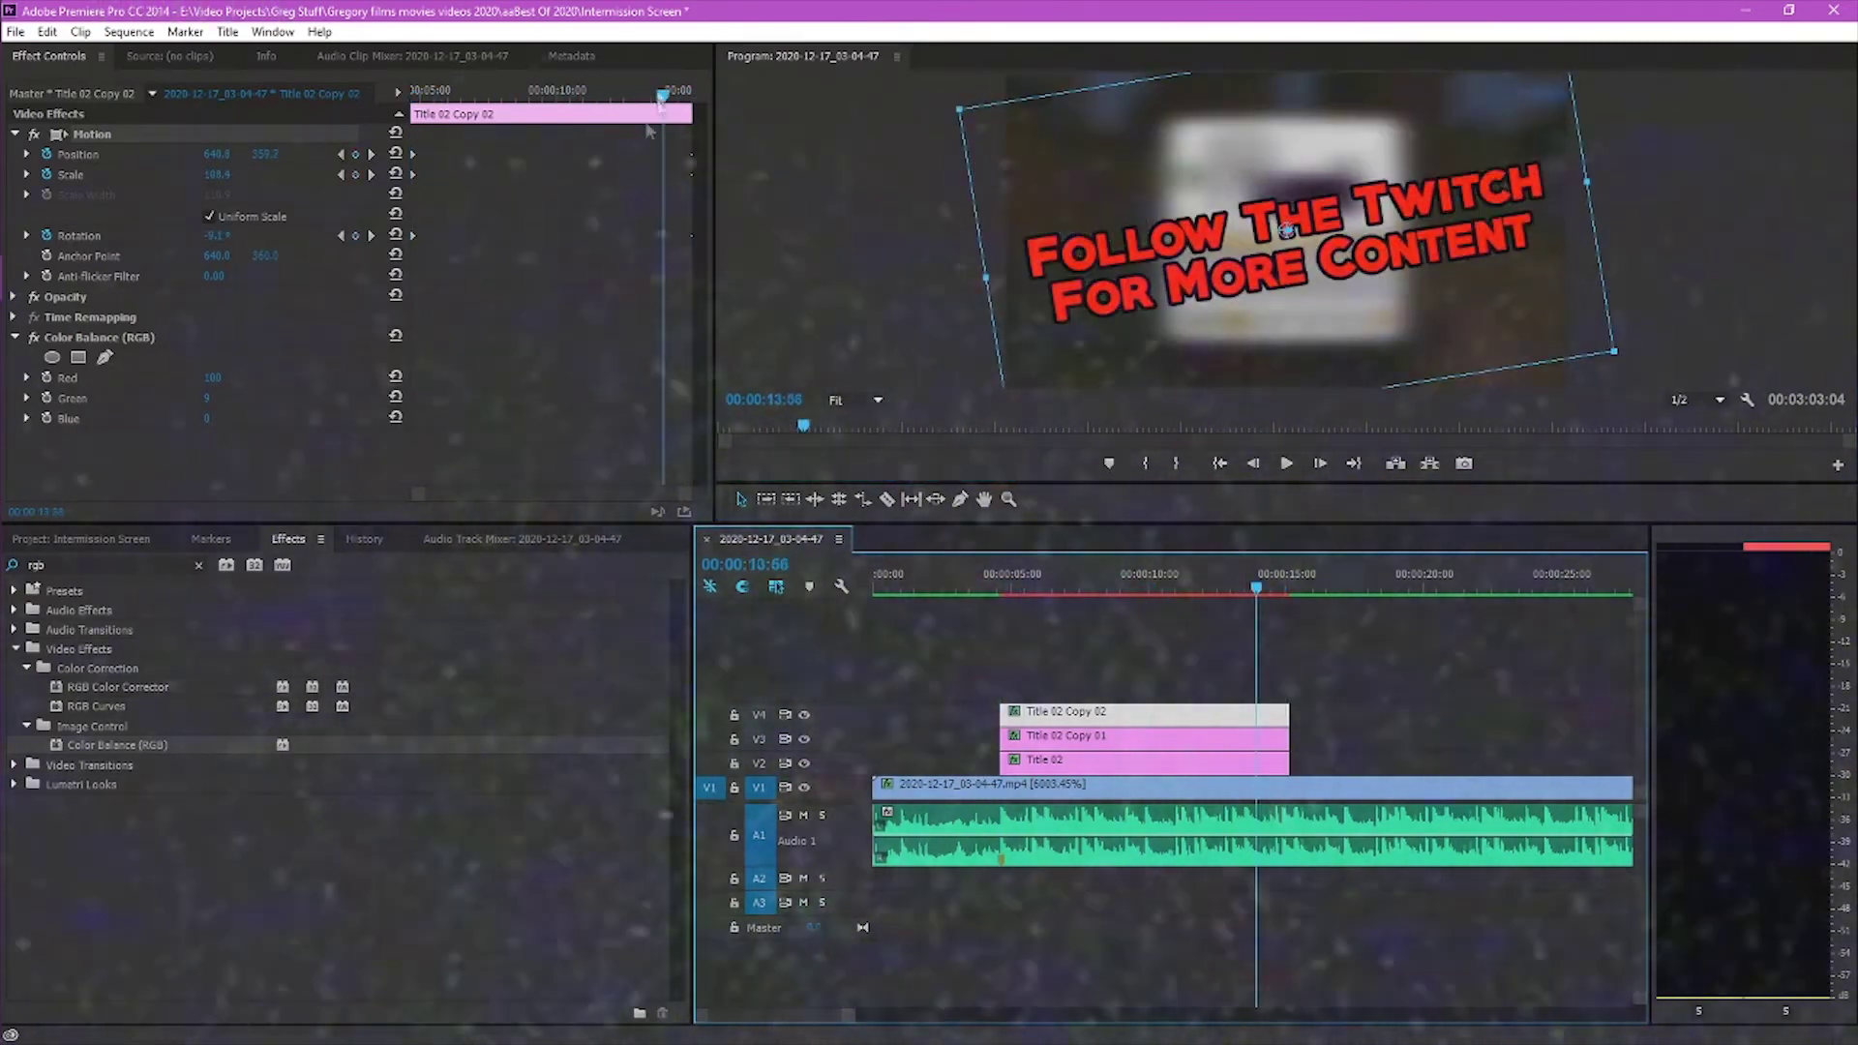
{"action": "left_click_drag", "start_coordinate": [1100, 263], "coordinate": [1106, 264]}
Stack the green copy on V4 above the red copy on V3, and nudge the green text slightly at its start and end
{"action": "left_click_drag", "start_coordinate": [1265, 743], "coordinate": [1258, 673]}
{"action": "mouse_move", "coordinate": [1227, 716]}
{"action": "left_mouse_down"}
{"action": "mouse_move", "coordinate": [1218, 737]}
{"action": "mouse_move", "coordinate": [1218, 717]}
{"action": "left_mouse_up"}
{"action": "left_click_drag", "start_coordinate": [1285, 588], "coordinate": [1001, 589]}
{"action": "left_click_drag", "start_coordinate": [1088, 277], "coordinate": [1112, 278]}
{"action": "left_click_drag", "start_coordinate": [1000, 589], "coordinate": [1287, 592]}
{"action": "left_click_drag", "start_coordinate": [684, 94], "coordinate": [690, 95]}
{"action": "key", "text": "Left"}
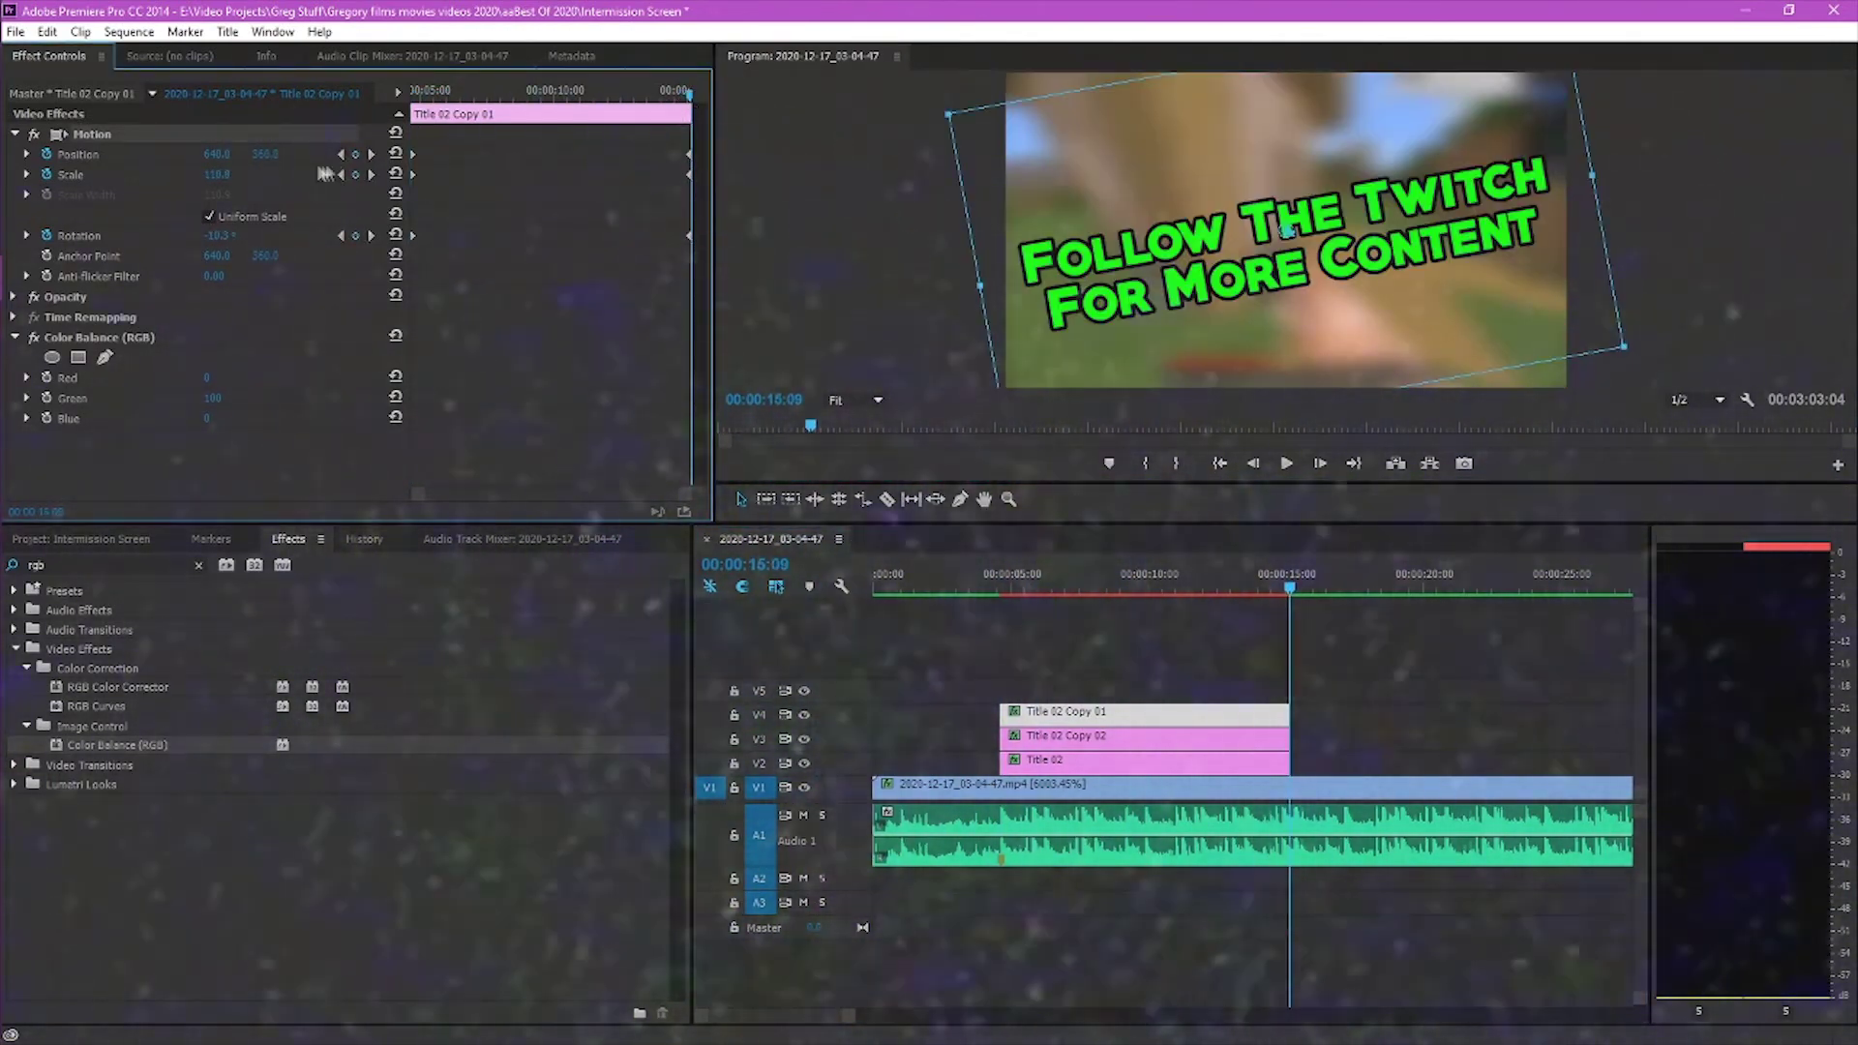
{"action": "left_click_drag", "start_coordinate": [1204, 246], "coordinate": [1213, 246]}
Restack the titles with blue on V4, green on V3 and red on V2, offset the blue title slightly, and preview the offset
{"action": "left_click_drag", "start_coordinate": [1289, 589], "coordinate": [1033, 619]}
{"action": "left_click_drag", "start_coordinate": [1059, 761], "coordinate": [1062, 691]}
{"action": "left_click_drag", "start_coordinate": [1065, 738], "coordinate": [1066, 763]}
{"action": "mouse_move", "coordinate": [1072, 714]}
{"action": "left_mouse_down"}
{"action": "mouse_move", "coordinate": [1074, 739]}
{"action": "mouse_move", "coordinate": [1076, 716]}
{"action": "left_mouse_up"}
{"action": "left_click_drag", "start_coordinate": [1191, 233], "coordinate": [1194, 233]}
{"action": "key", "text": "space"}
{"action": "key", "text": "space"}
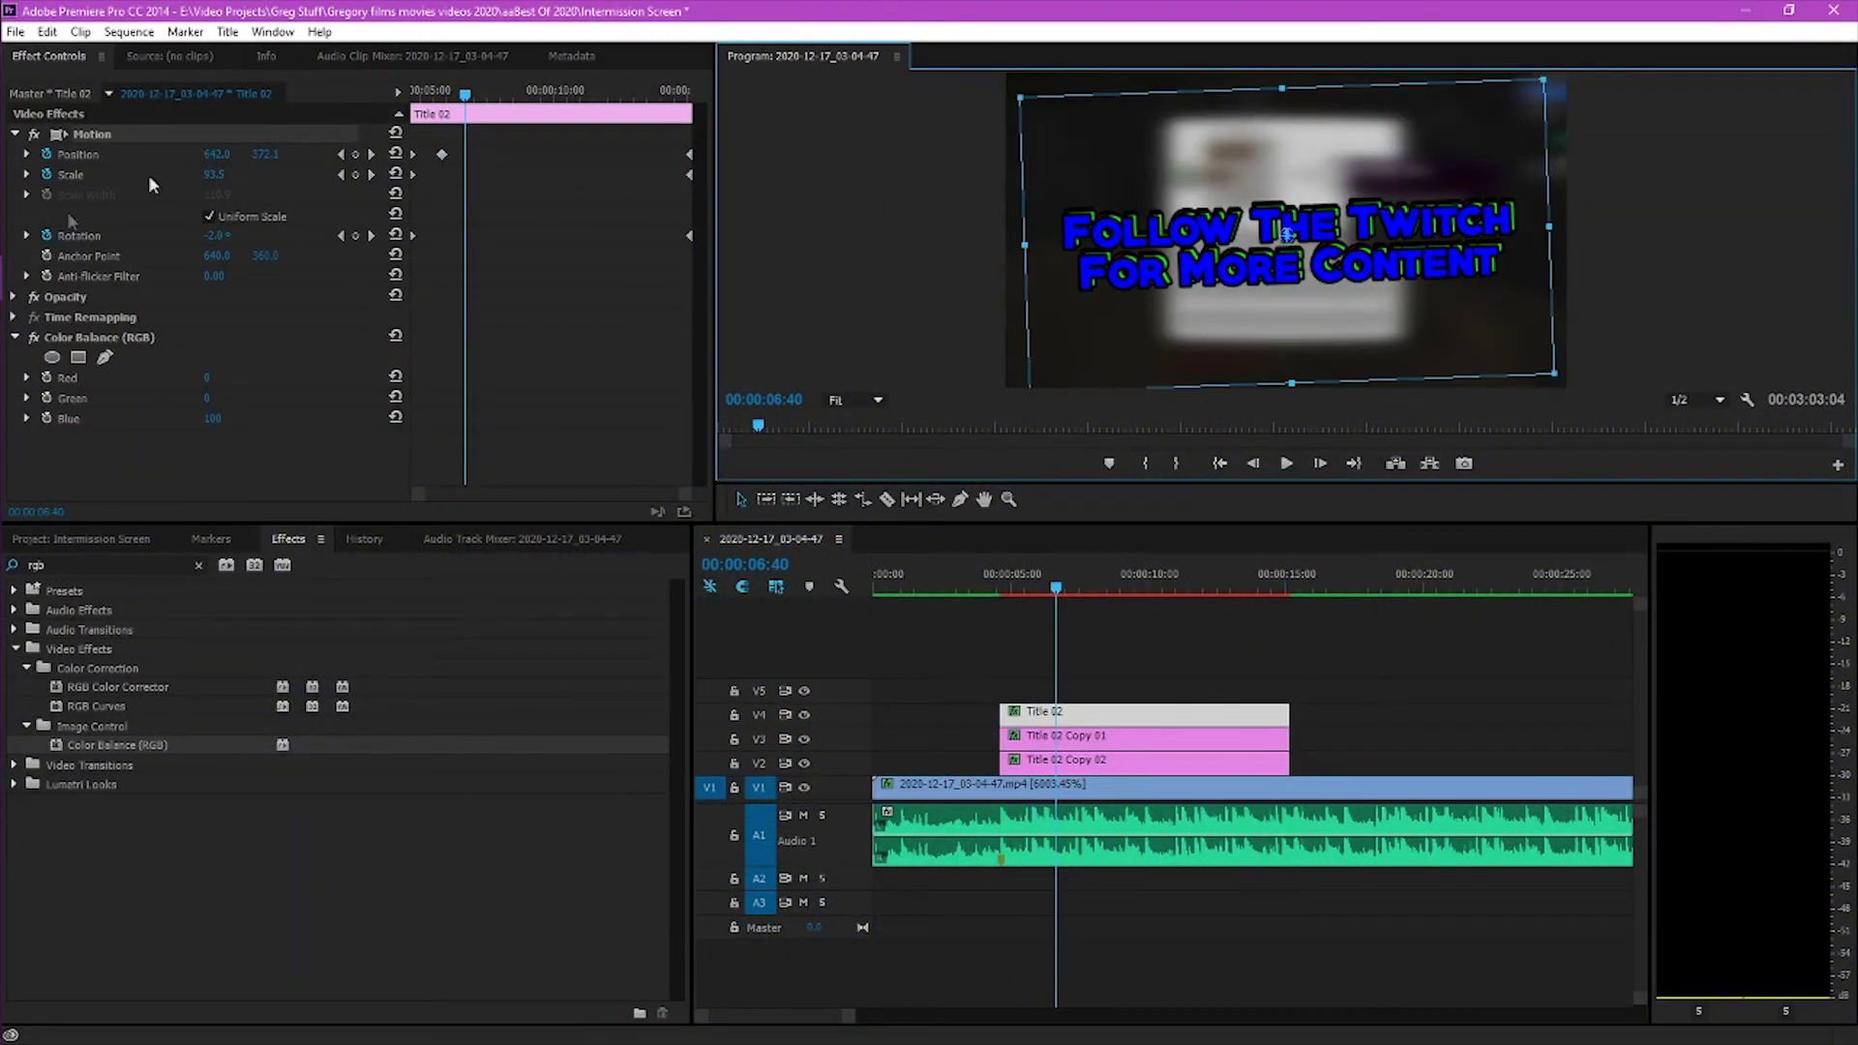
{"action": "key", "text": "space"}
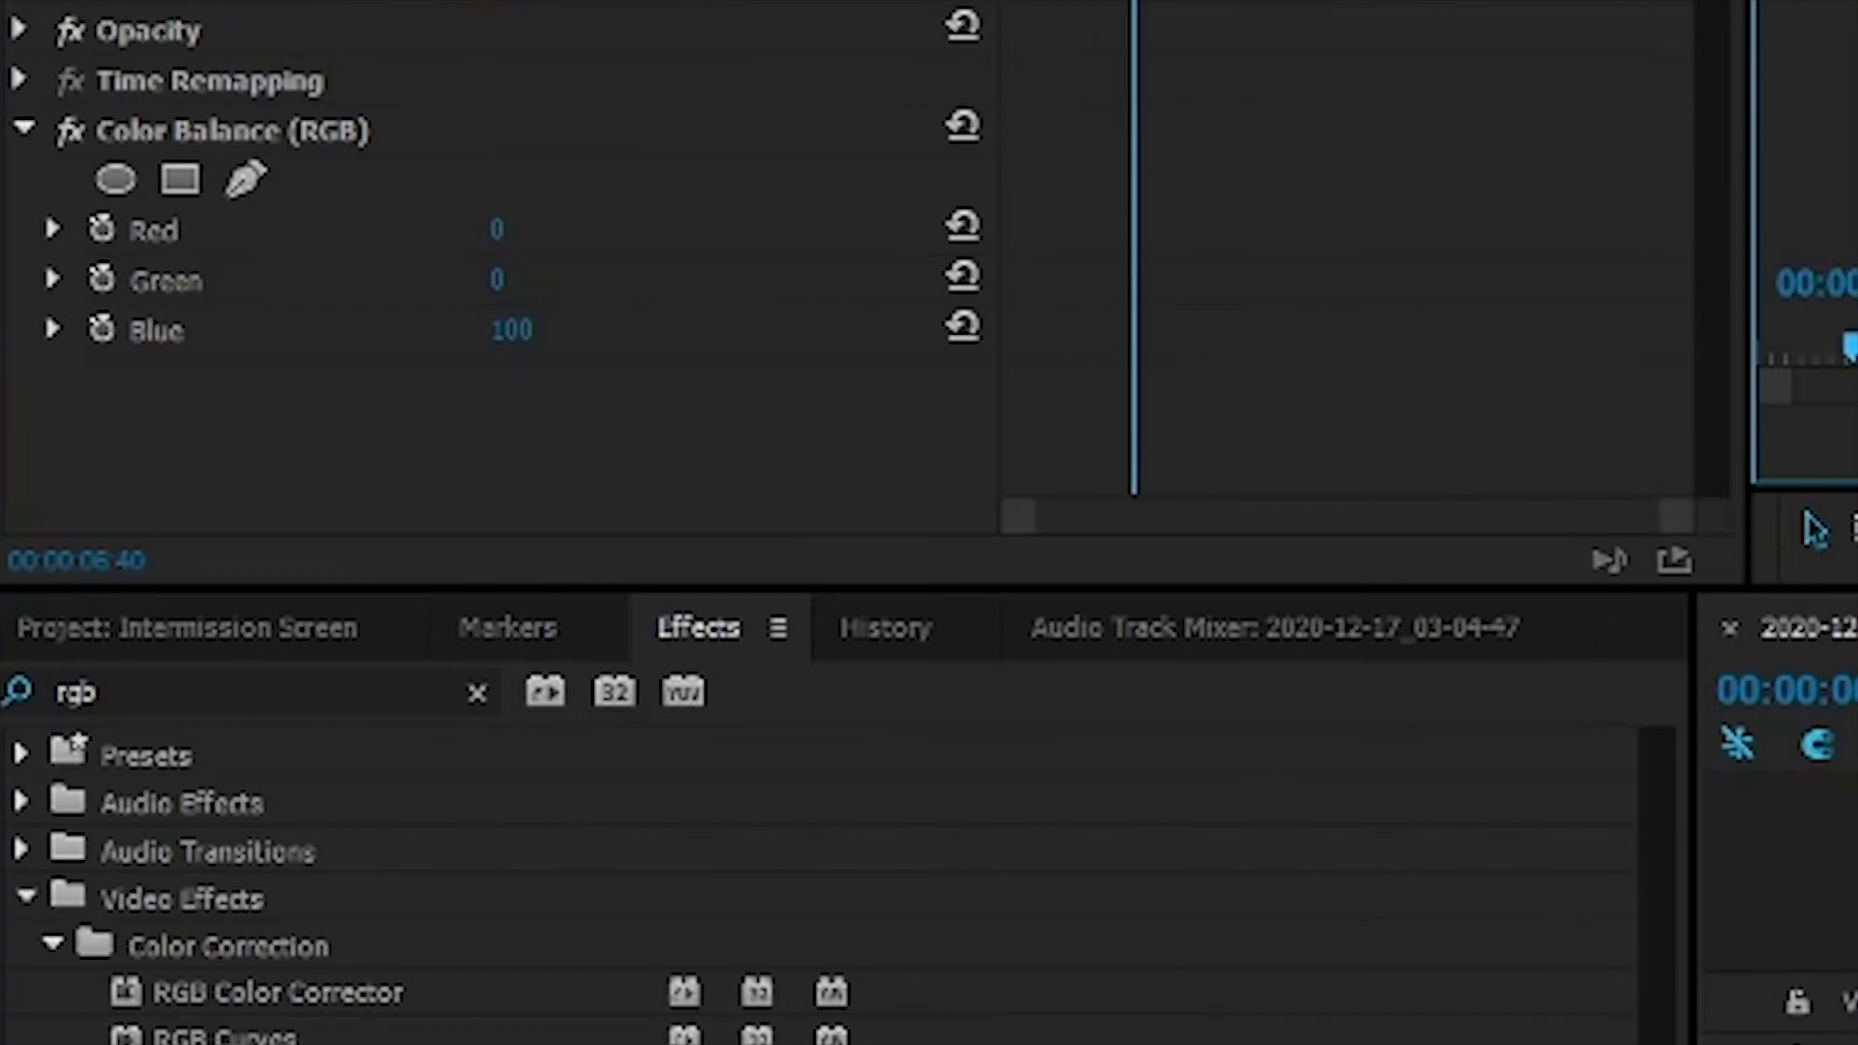
Set the opacity blend mode to Screen on the blue title on V4 and the green copy on V3
{"action": "left_click", "coordinate": [17, 35]}
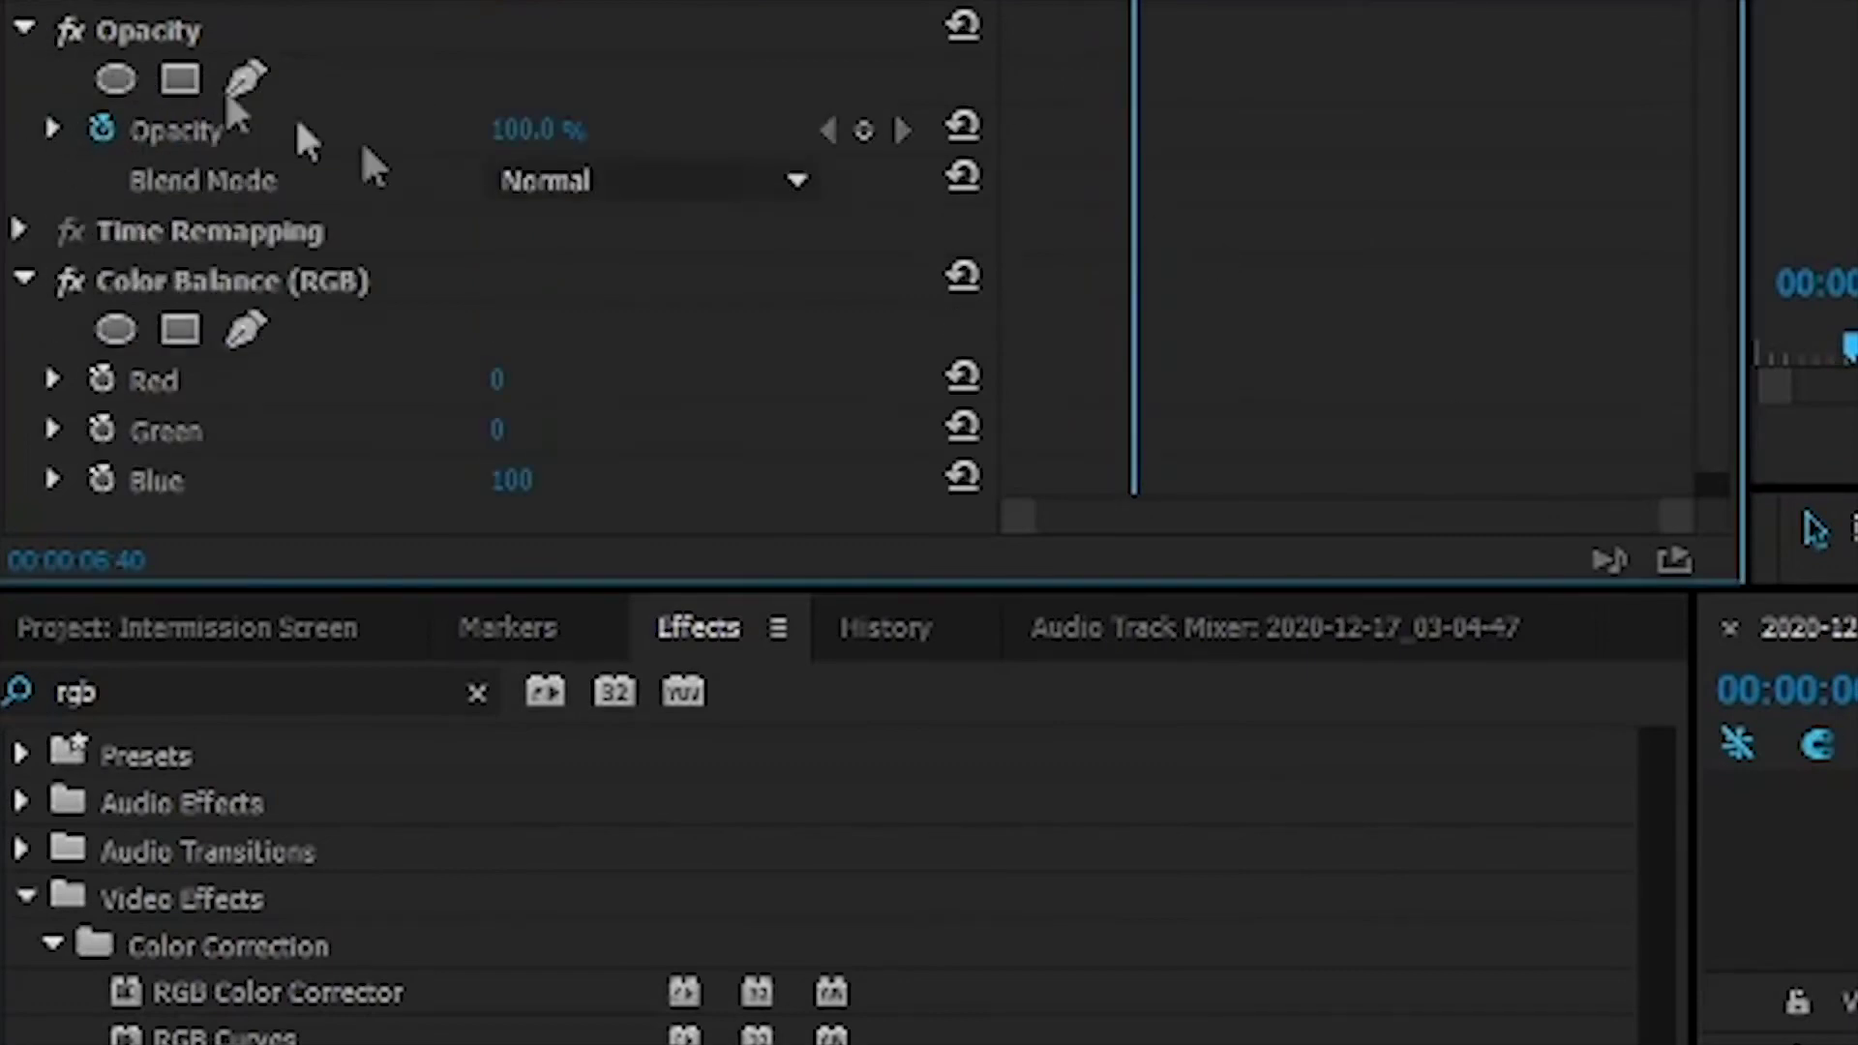
{"action": "left_click", "coordinate": [642, 184]}
{"action": "left_click", "coordinate": [674, 685]}
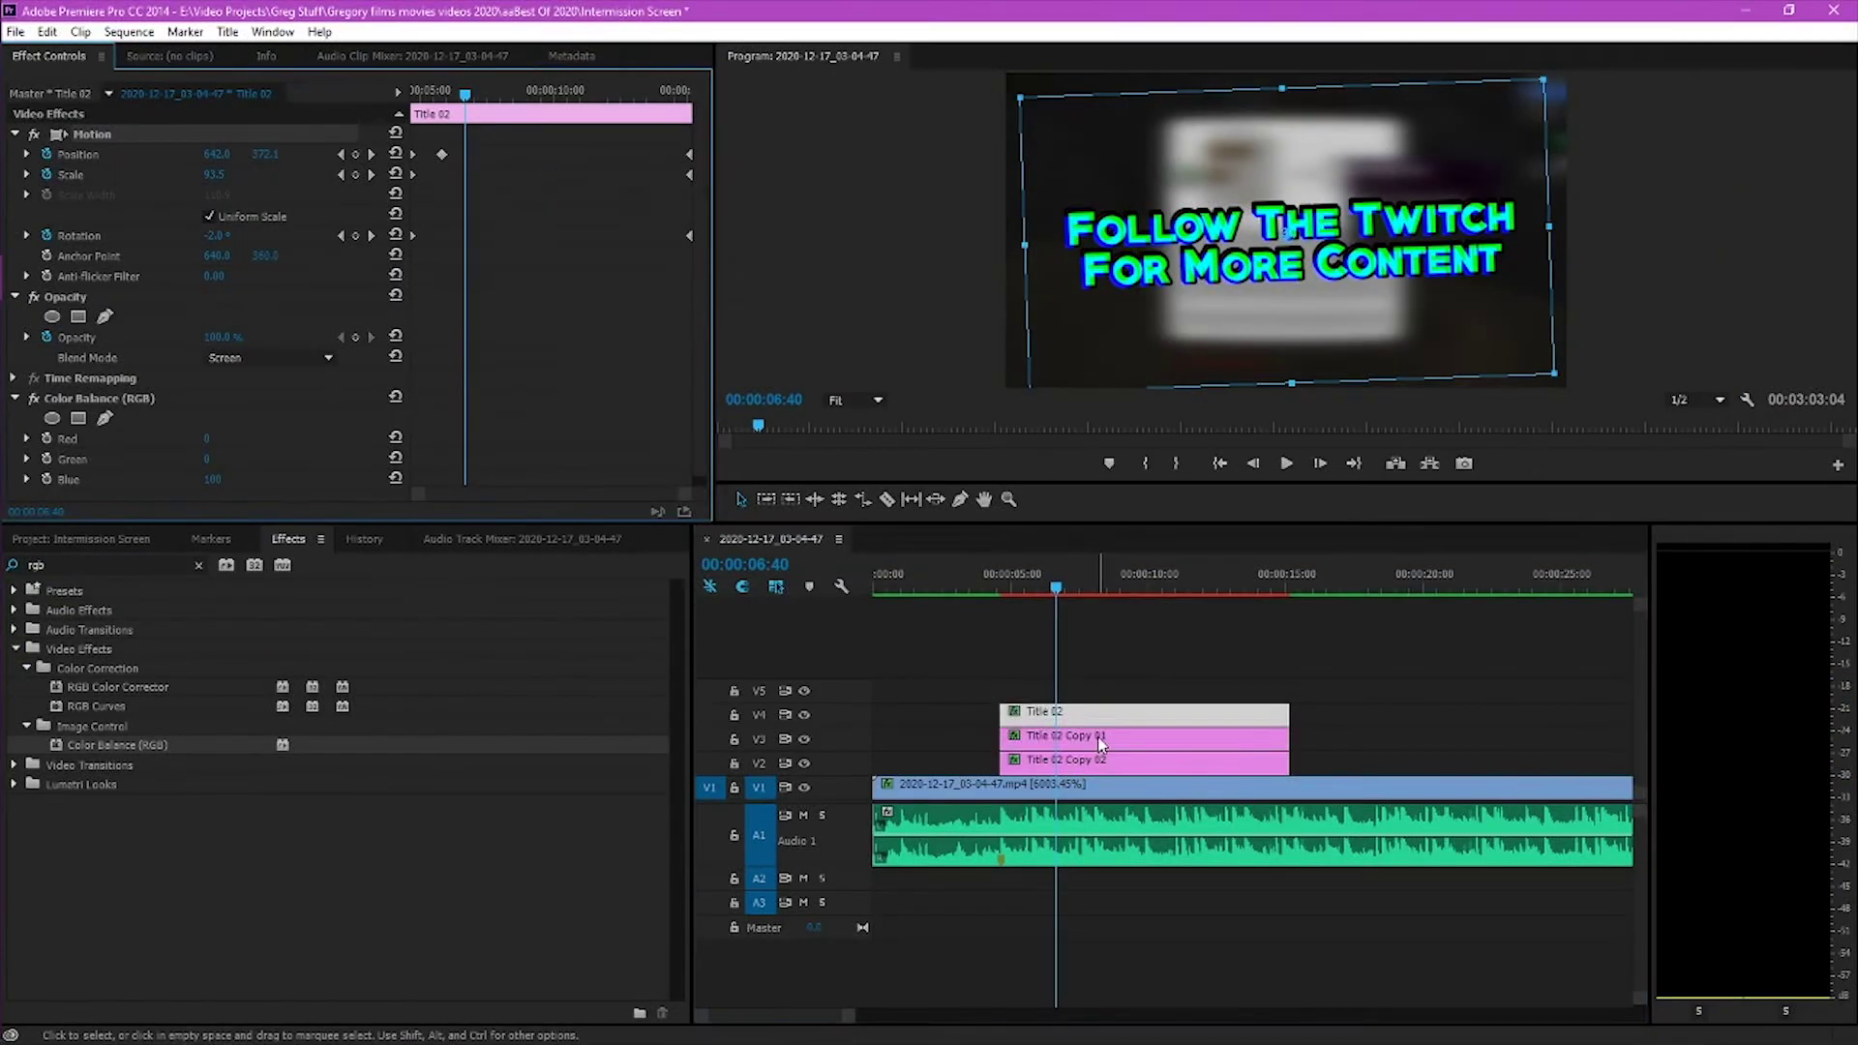
{"action": "left_click", "coordinate": [1101, 738]}
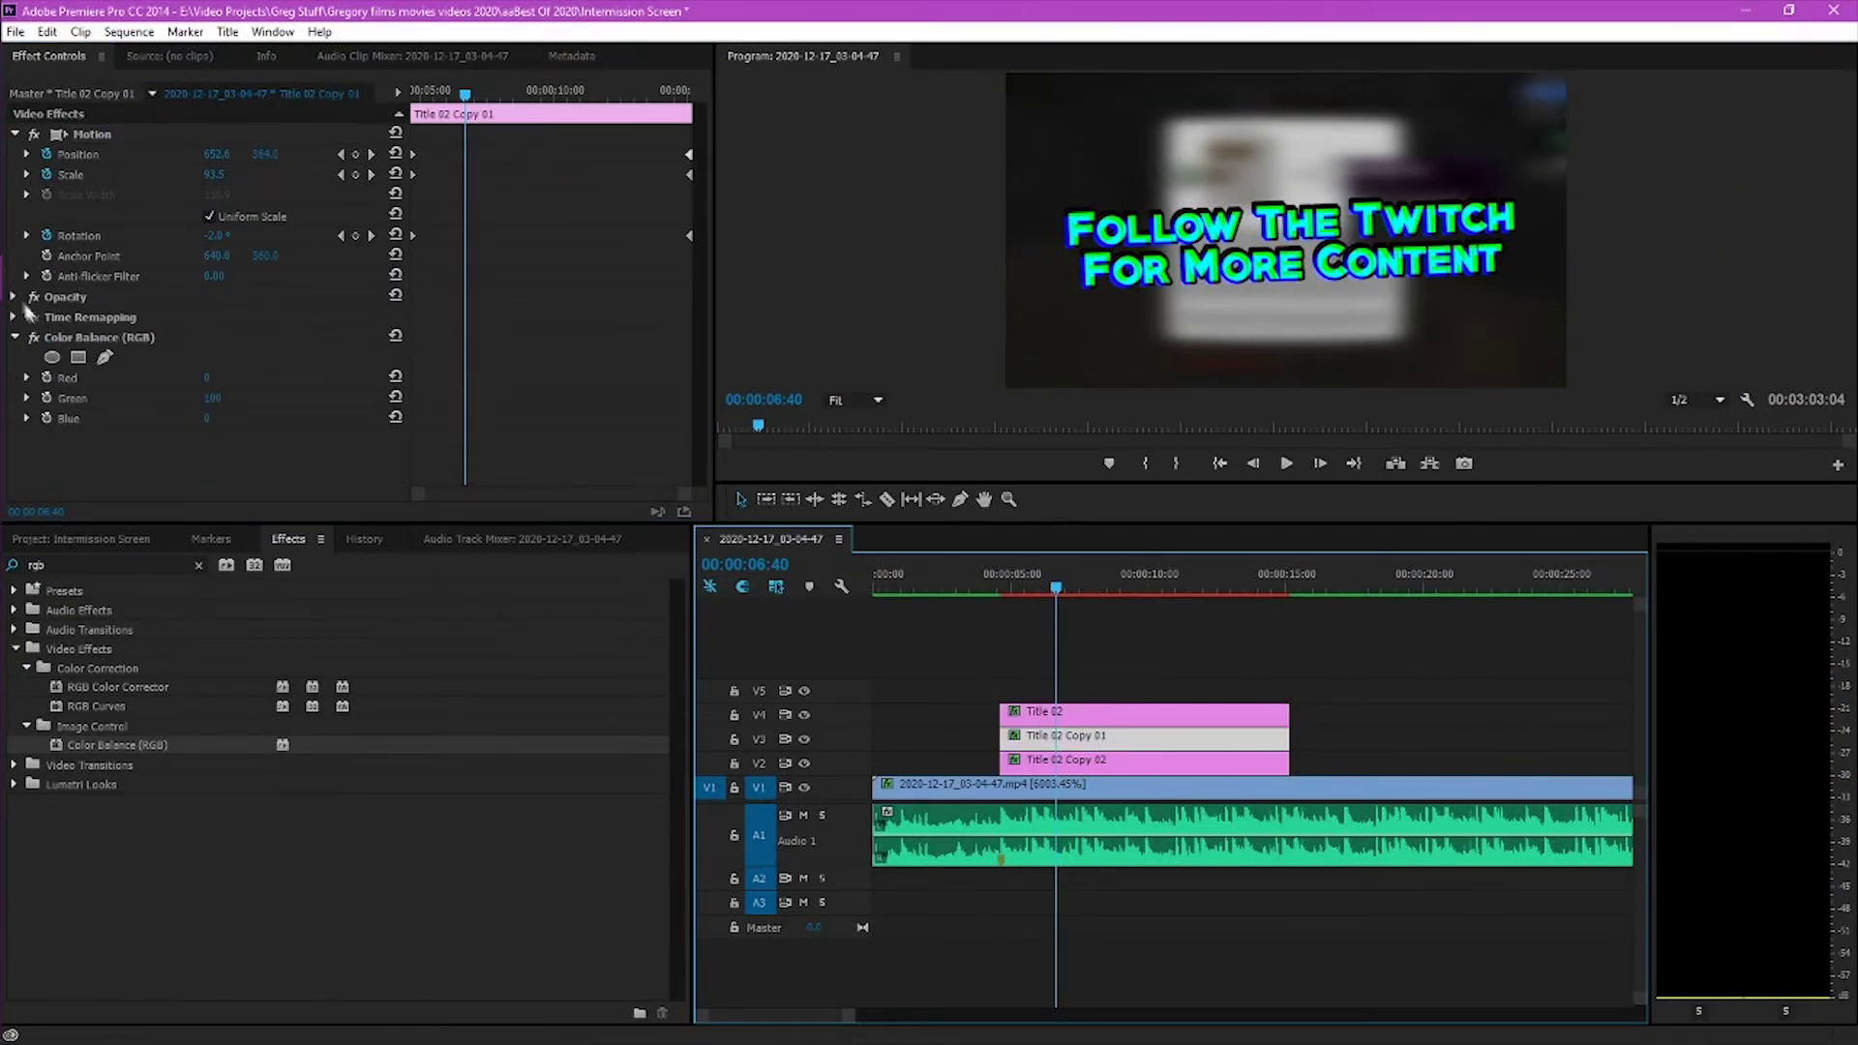
{"action": "left_click", "coordinate": [14, 297]}
{"action": "left_click", "coordinate": [228, 358]}
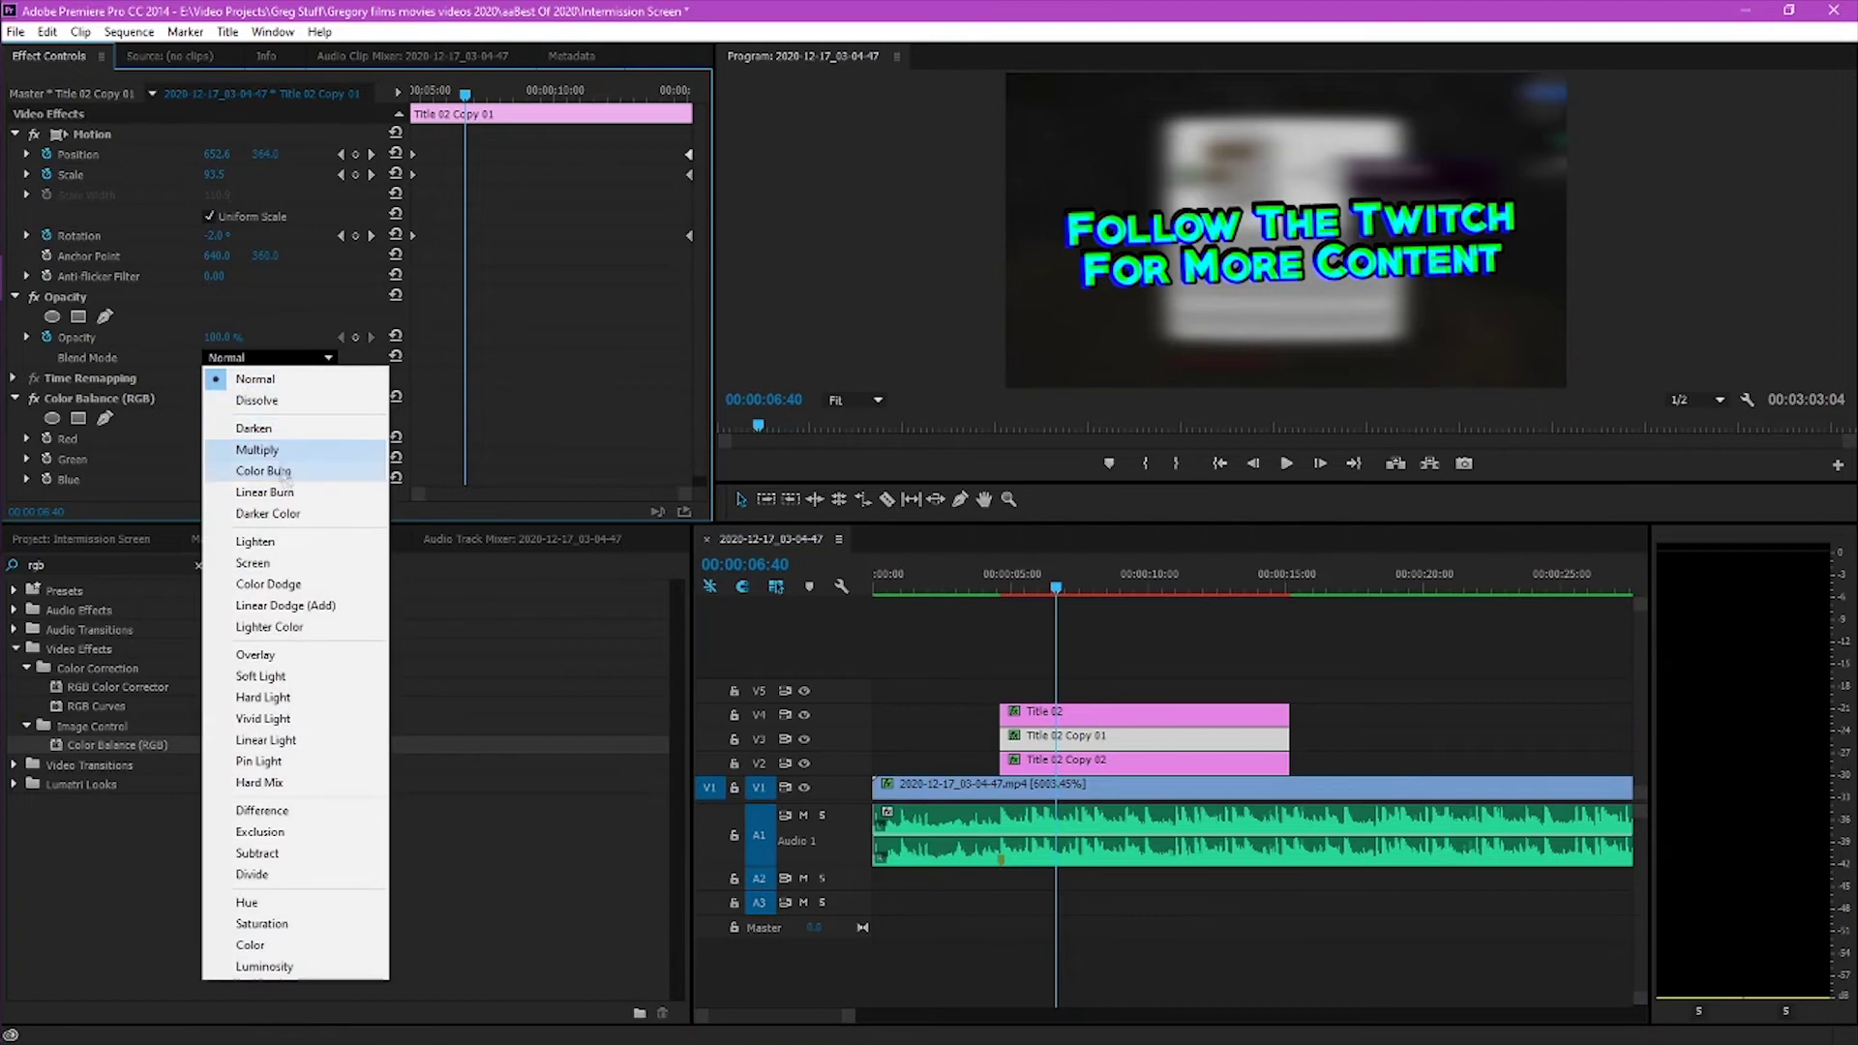
{"action": "left_click", "coordinate": [272, 565]}
Try the Screen blend mode on the red copy on V2, preview it, and return its blend mode to Normal
{"action": "left_click", "coordinate": [1079, 761]}
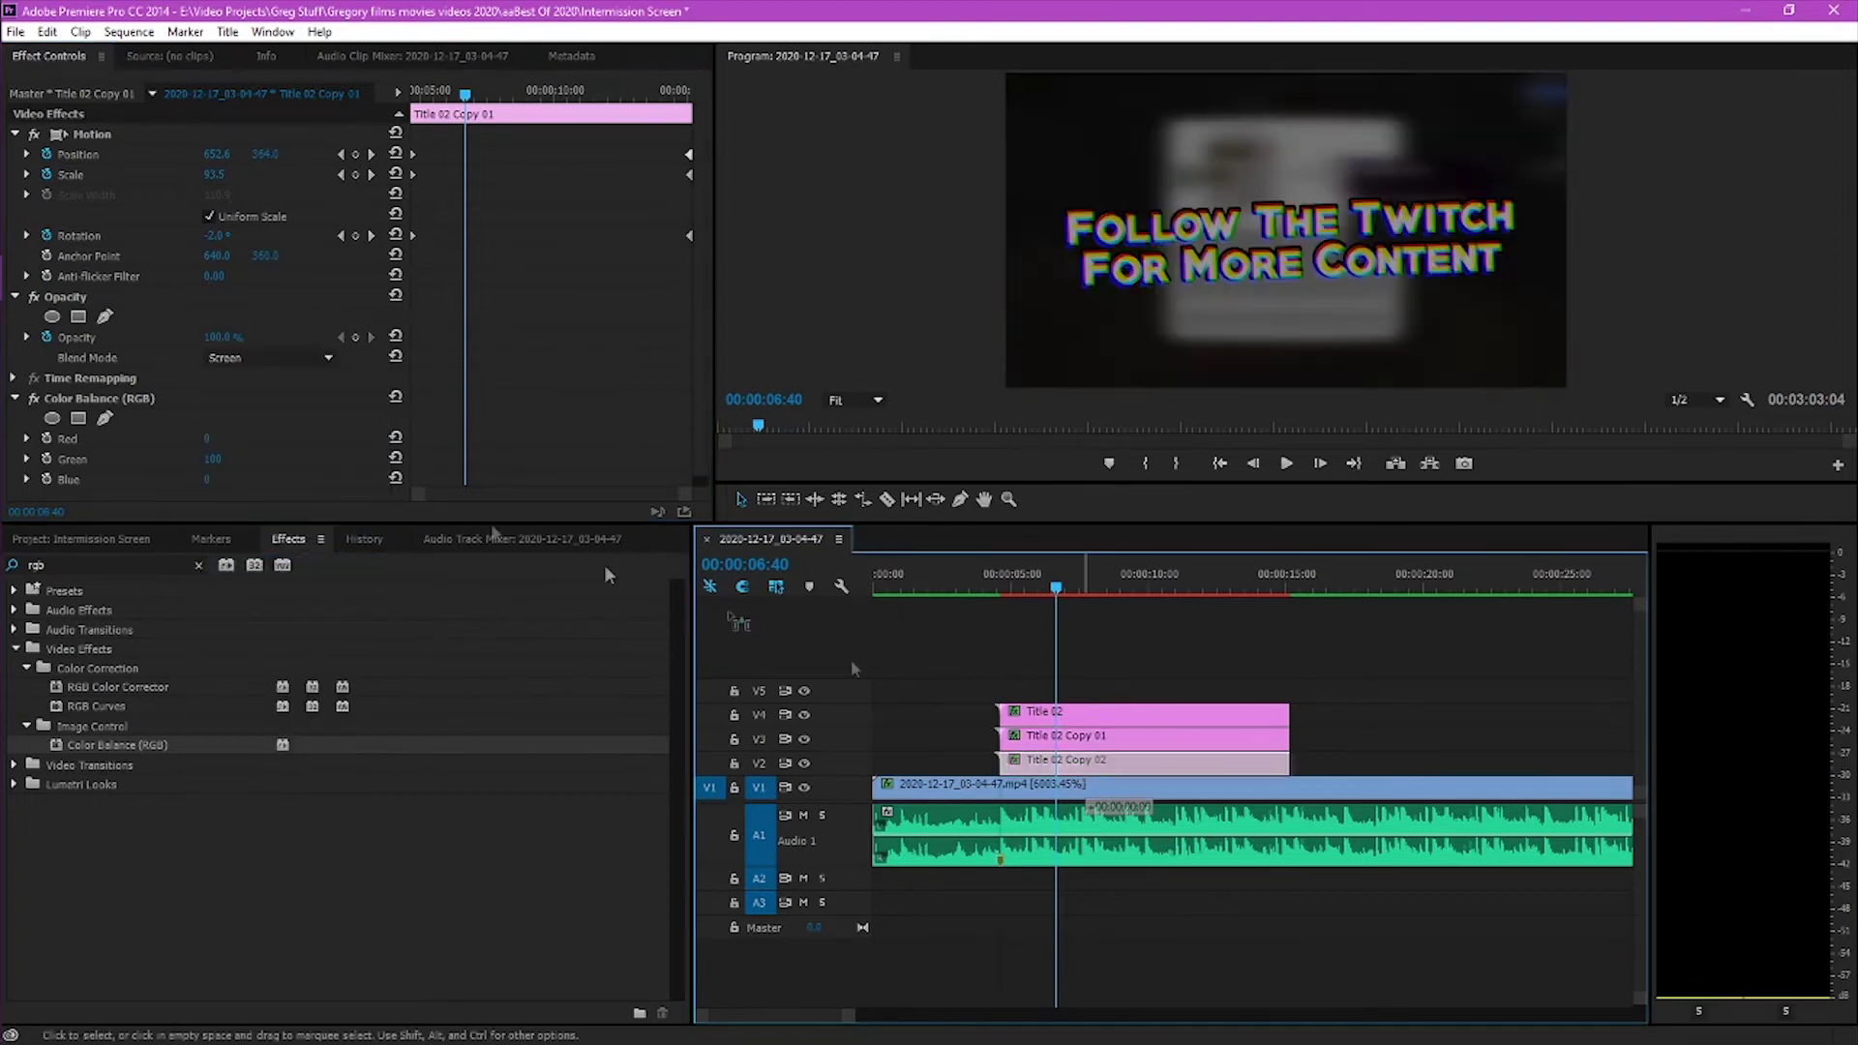
{"action": "left_click", "coordinate": [13, 302]}
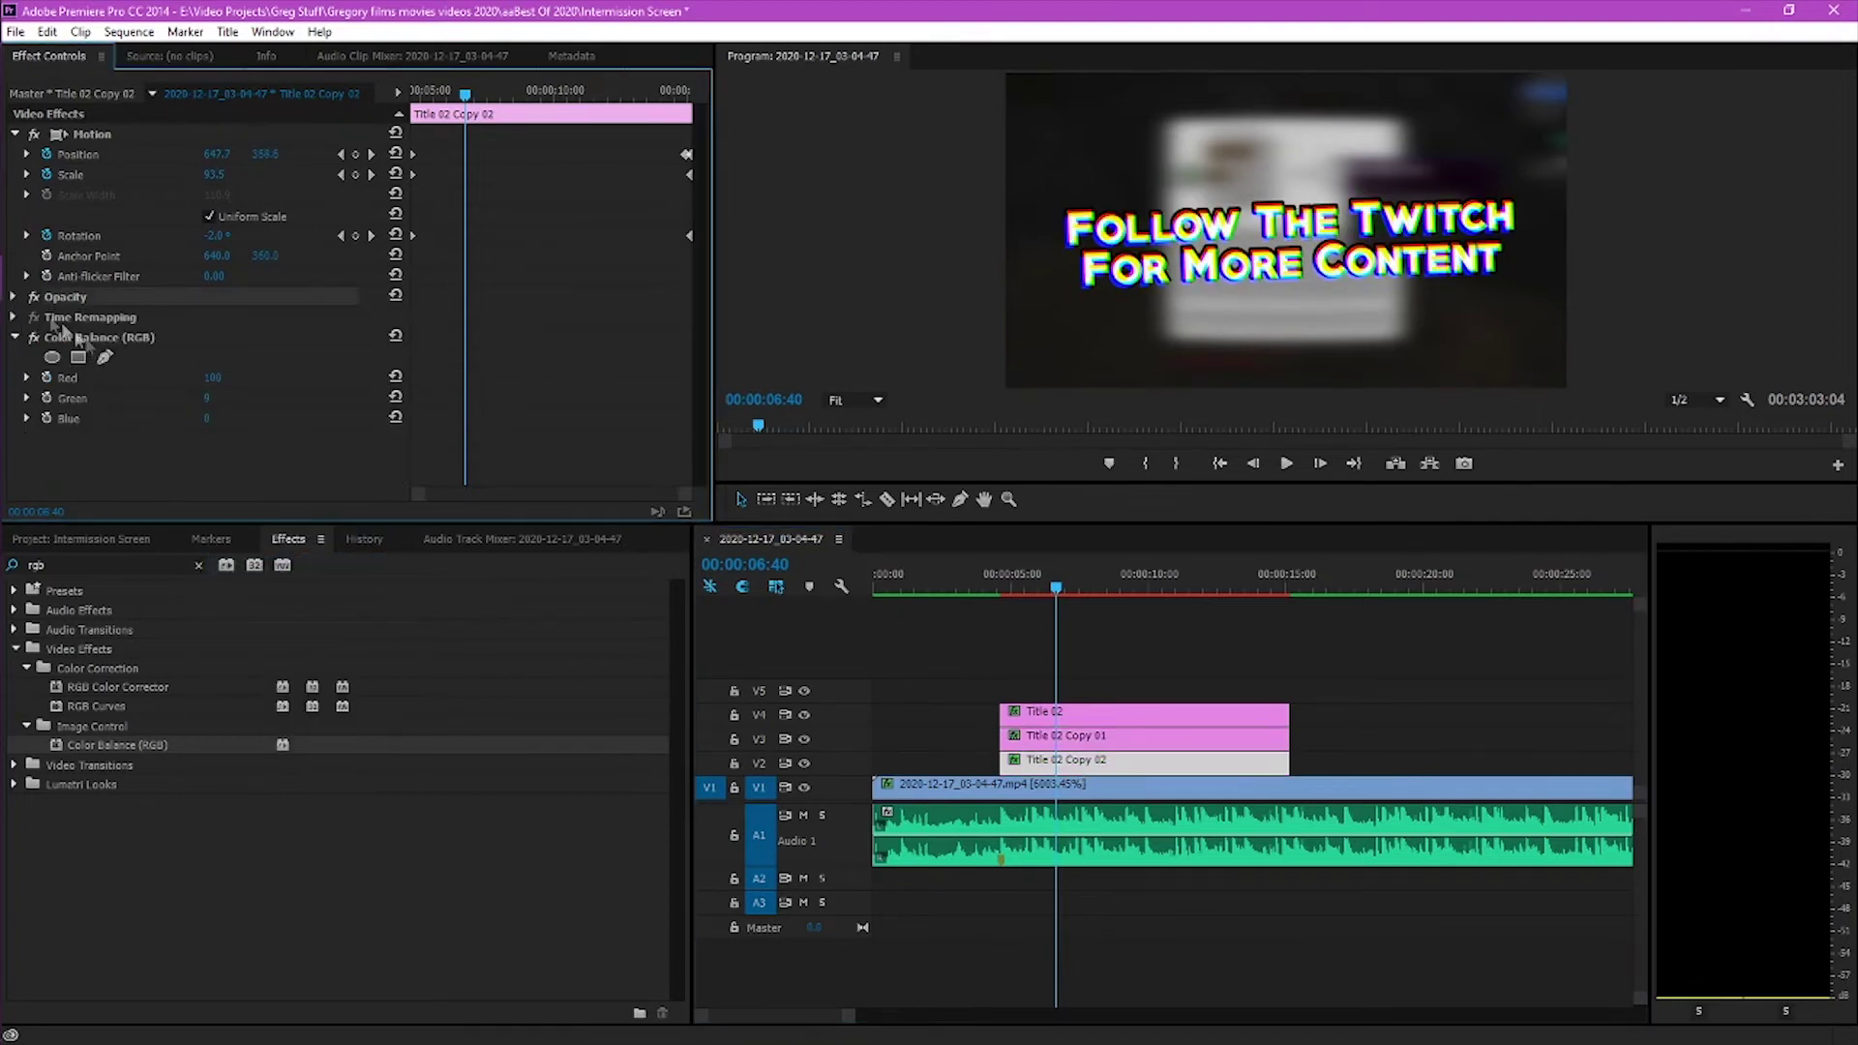
{"action": "left_click", "coordinate": [12, 297]}
{"action": "left_click", "coordinate": [232, 358]}
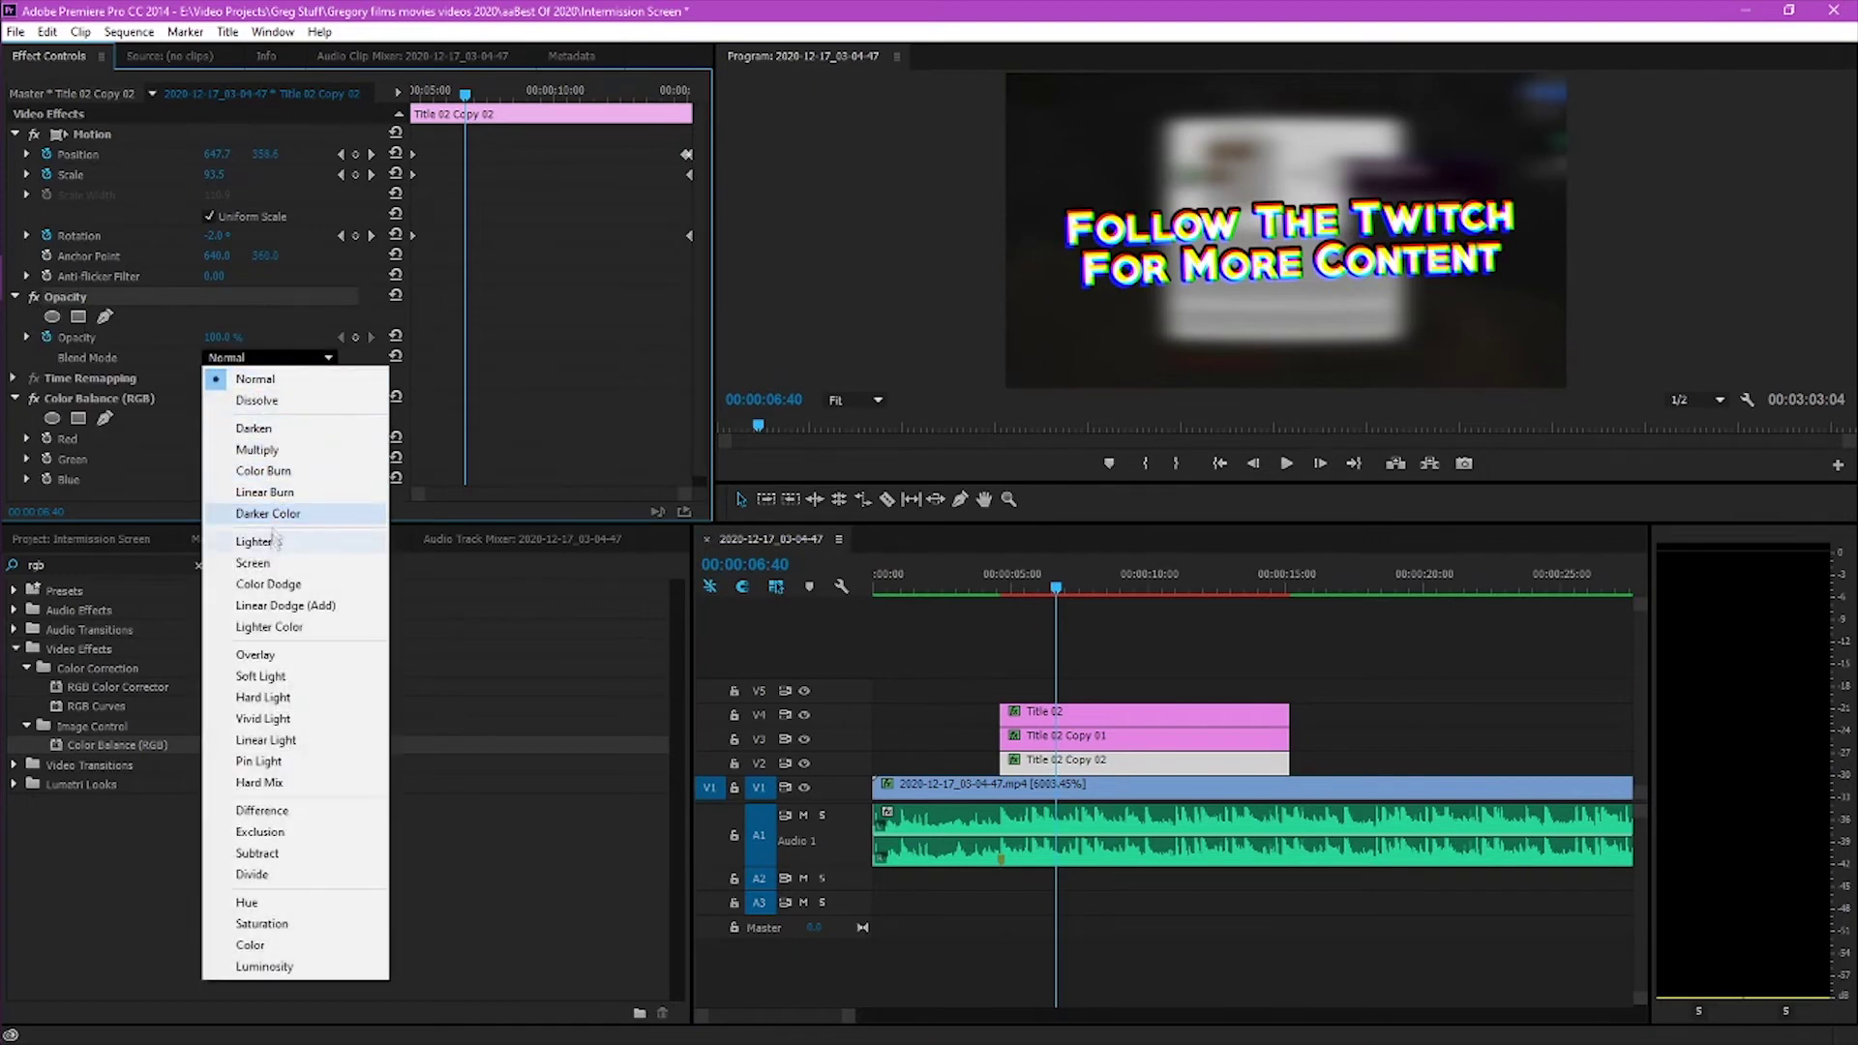
{"action": "left_click", "coordinate": [270, 567]}
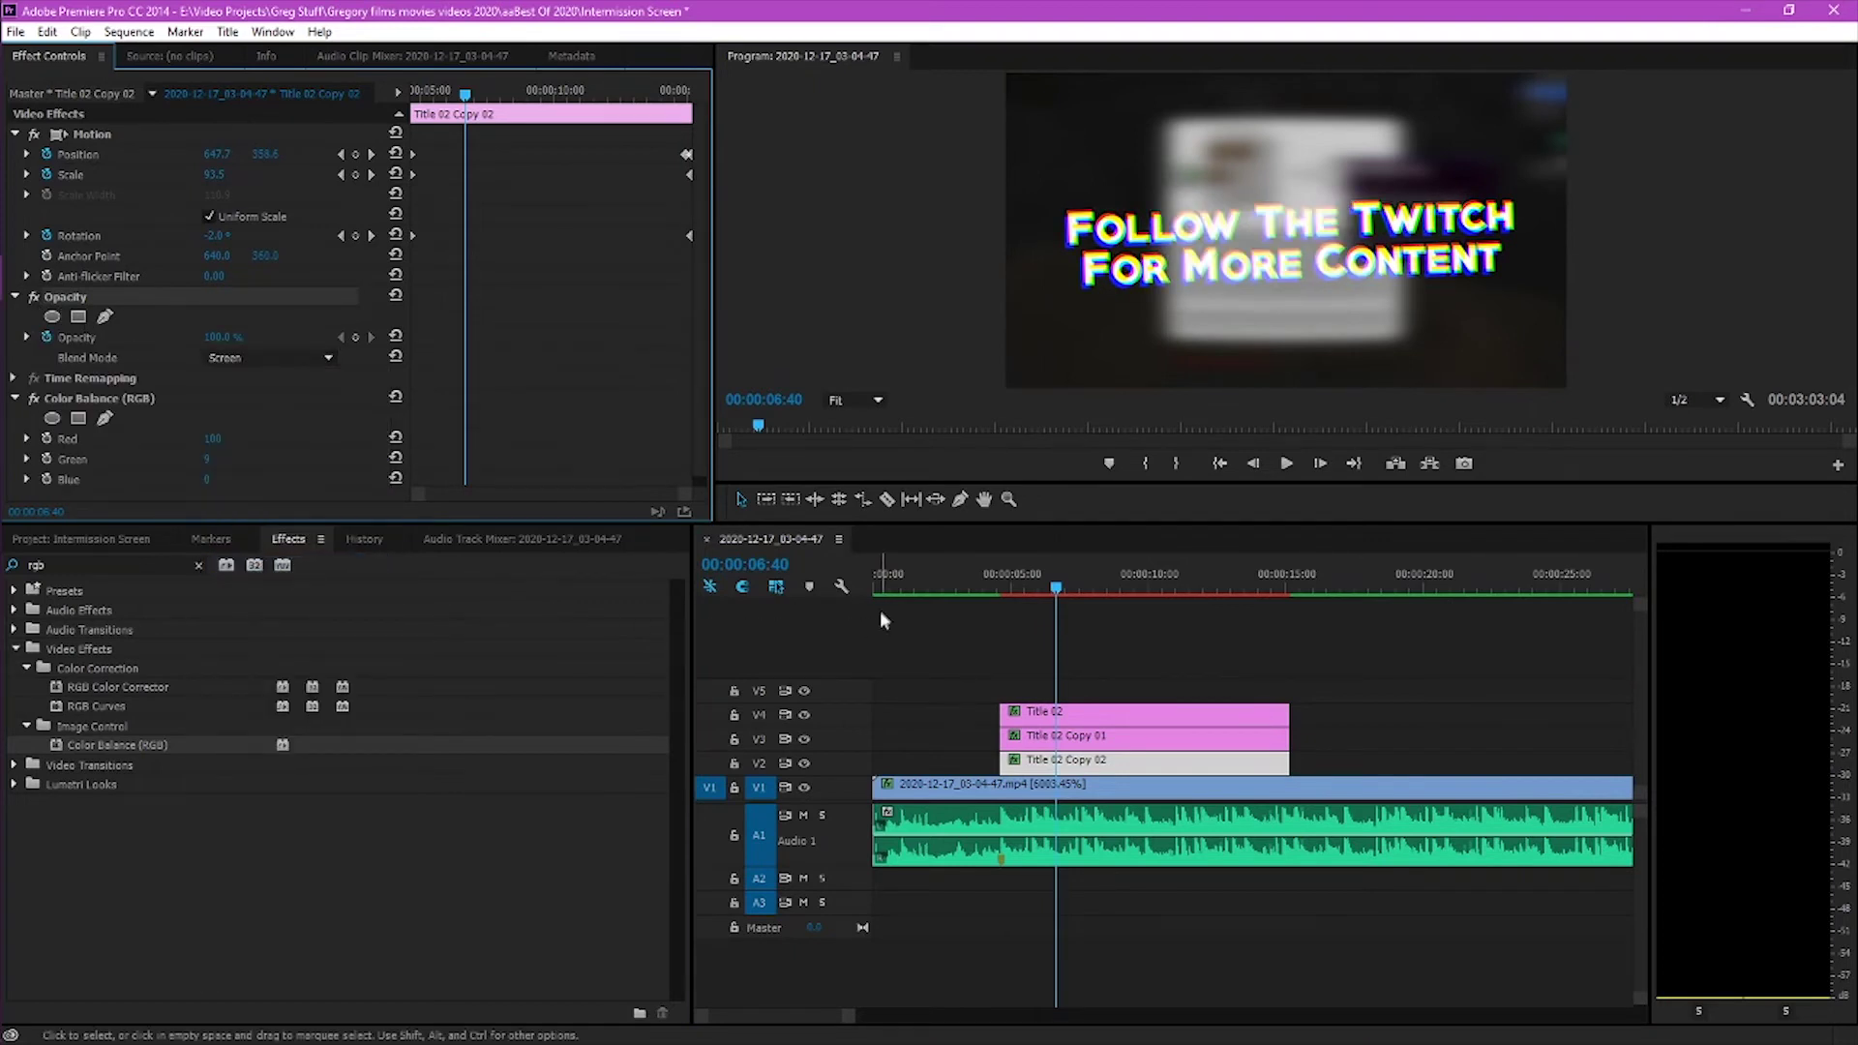
{"action": "key", "text": "space"}
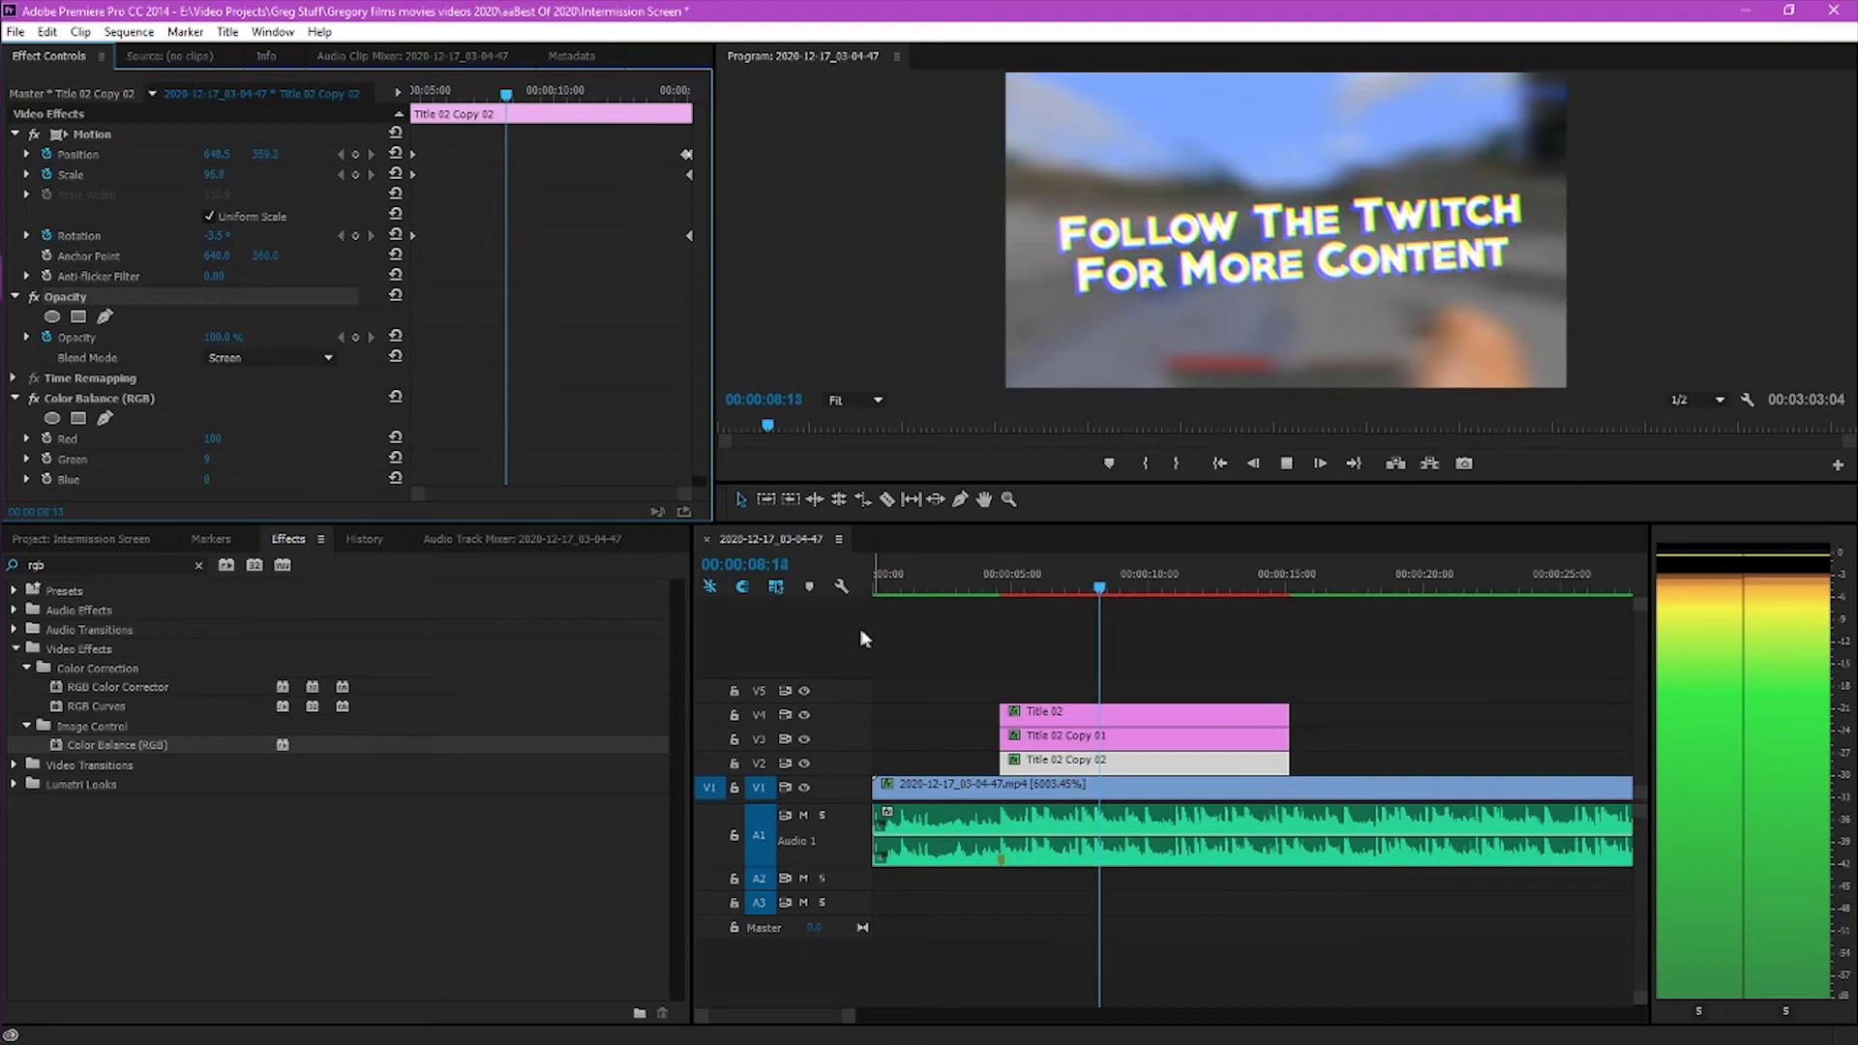
{"action": "key", "text": "space"}
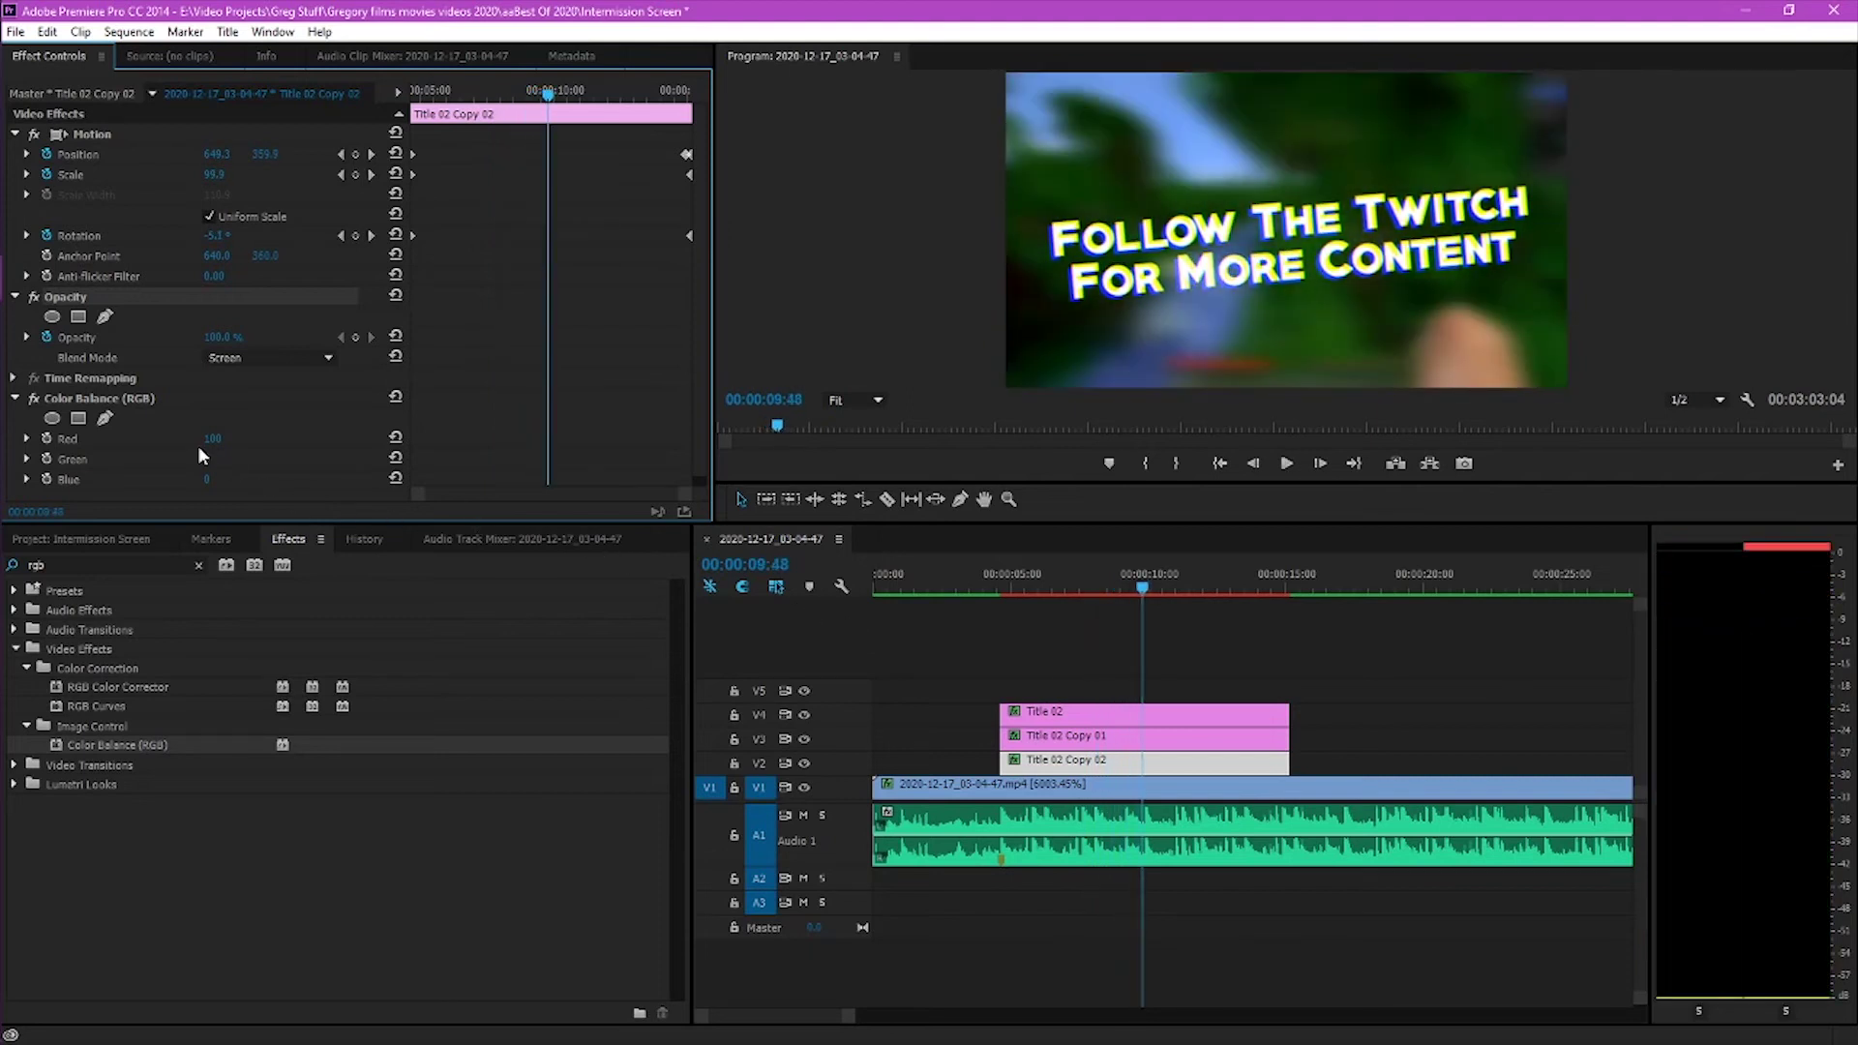
{"action": "left_click", "coordinate": [241, 358]}
{"action": "left_click", "coordinate": [267, 381]}
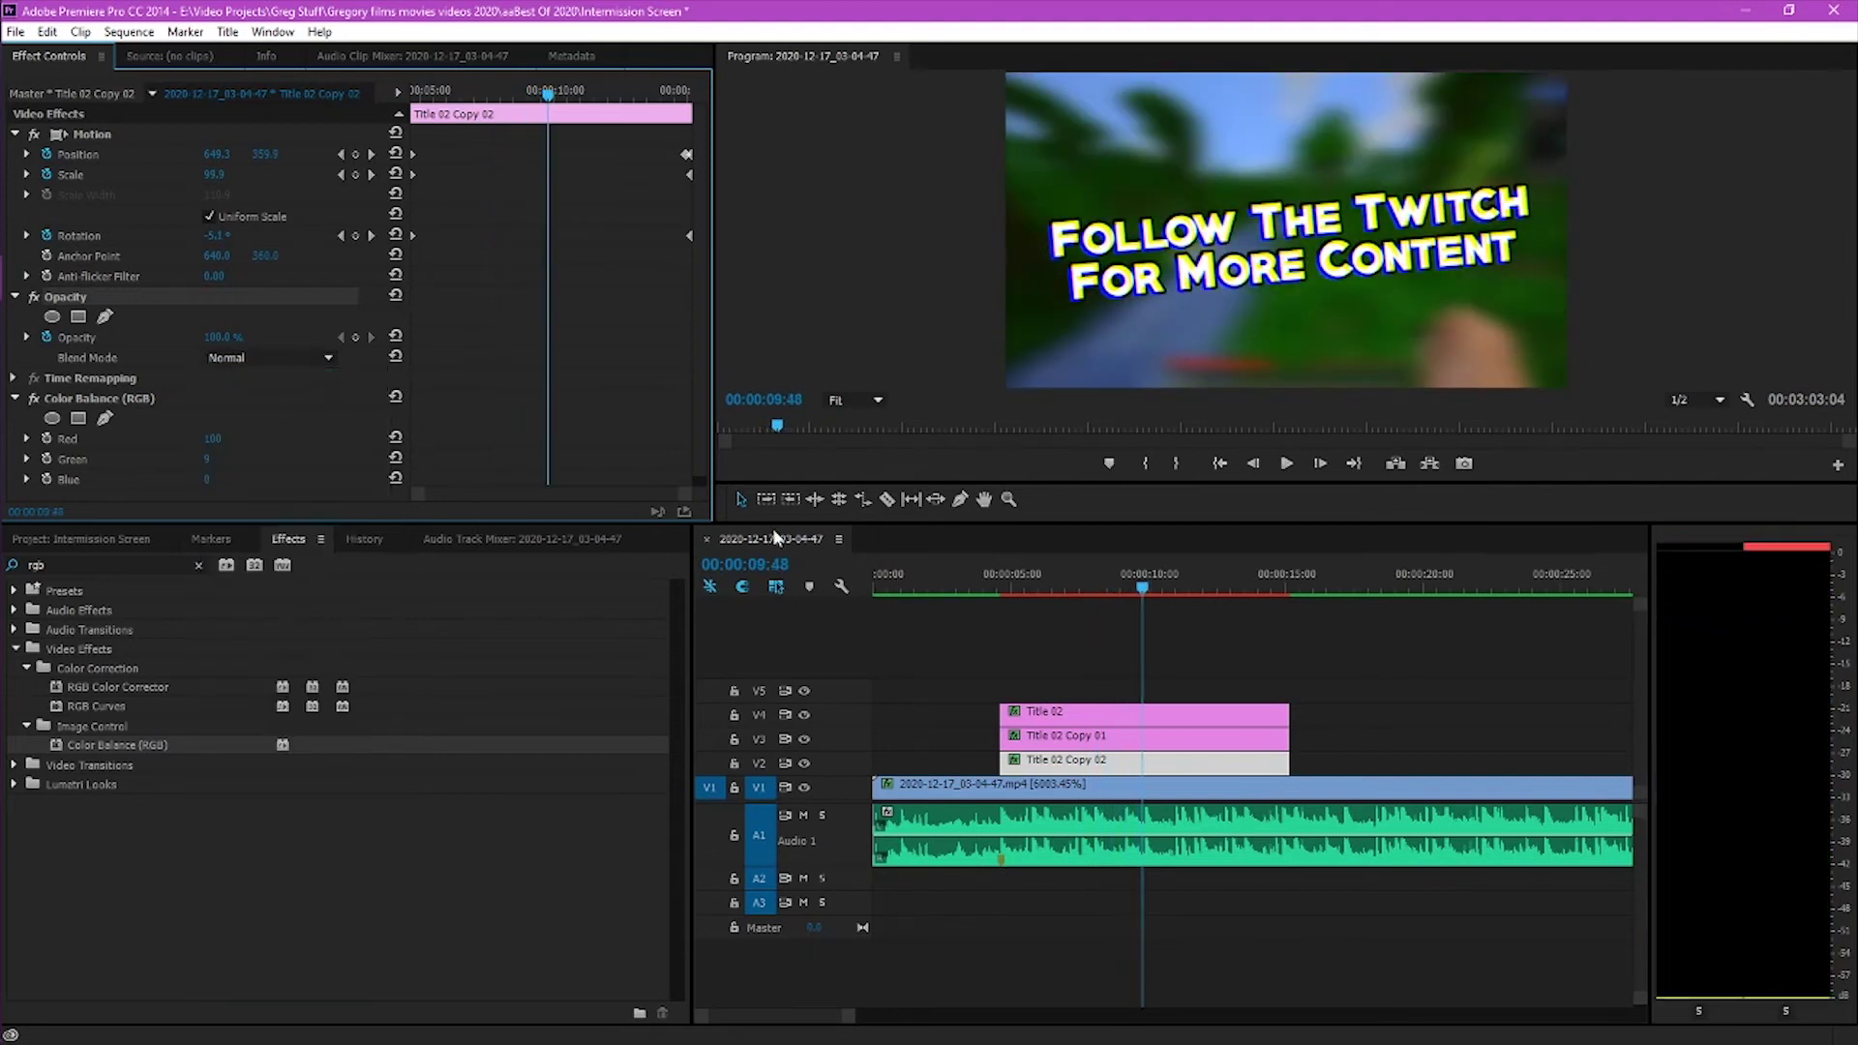
{"action": "left_click_drag", "start_coordinate": [1143, 596], "coordinate": [982, 619]}
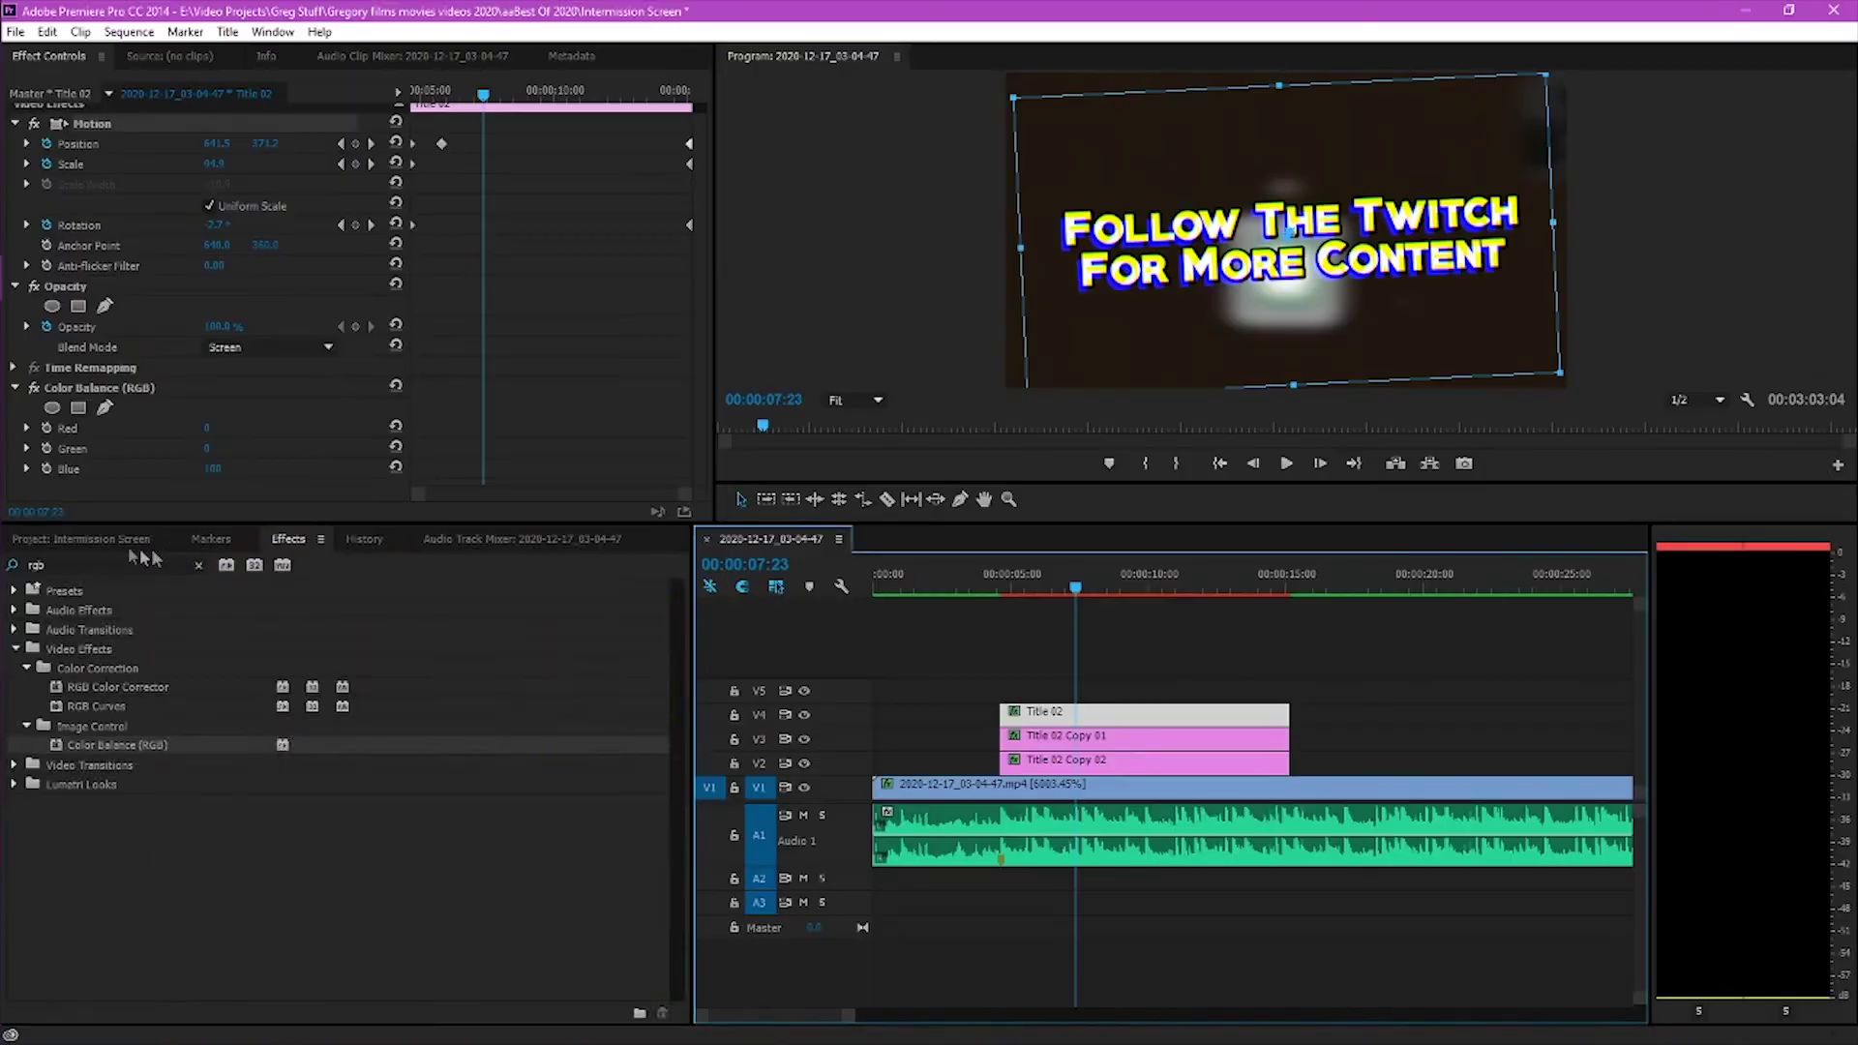
Create an adjustment layer, place it on V5 above the titles, and extend it to match their length
{"action": "left_click", "coordinate": [116, 542]}
{"action": "right_click", "coordinate": [384, 857]}
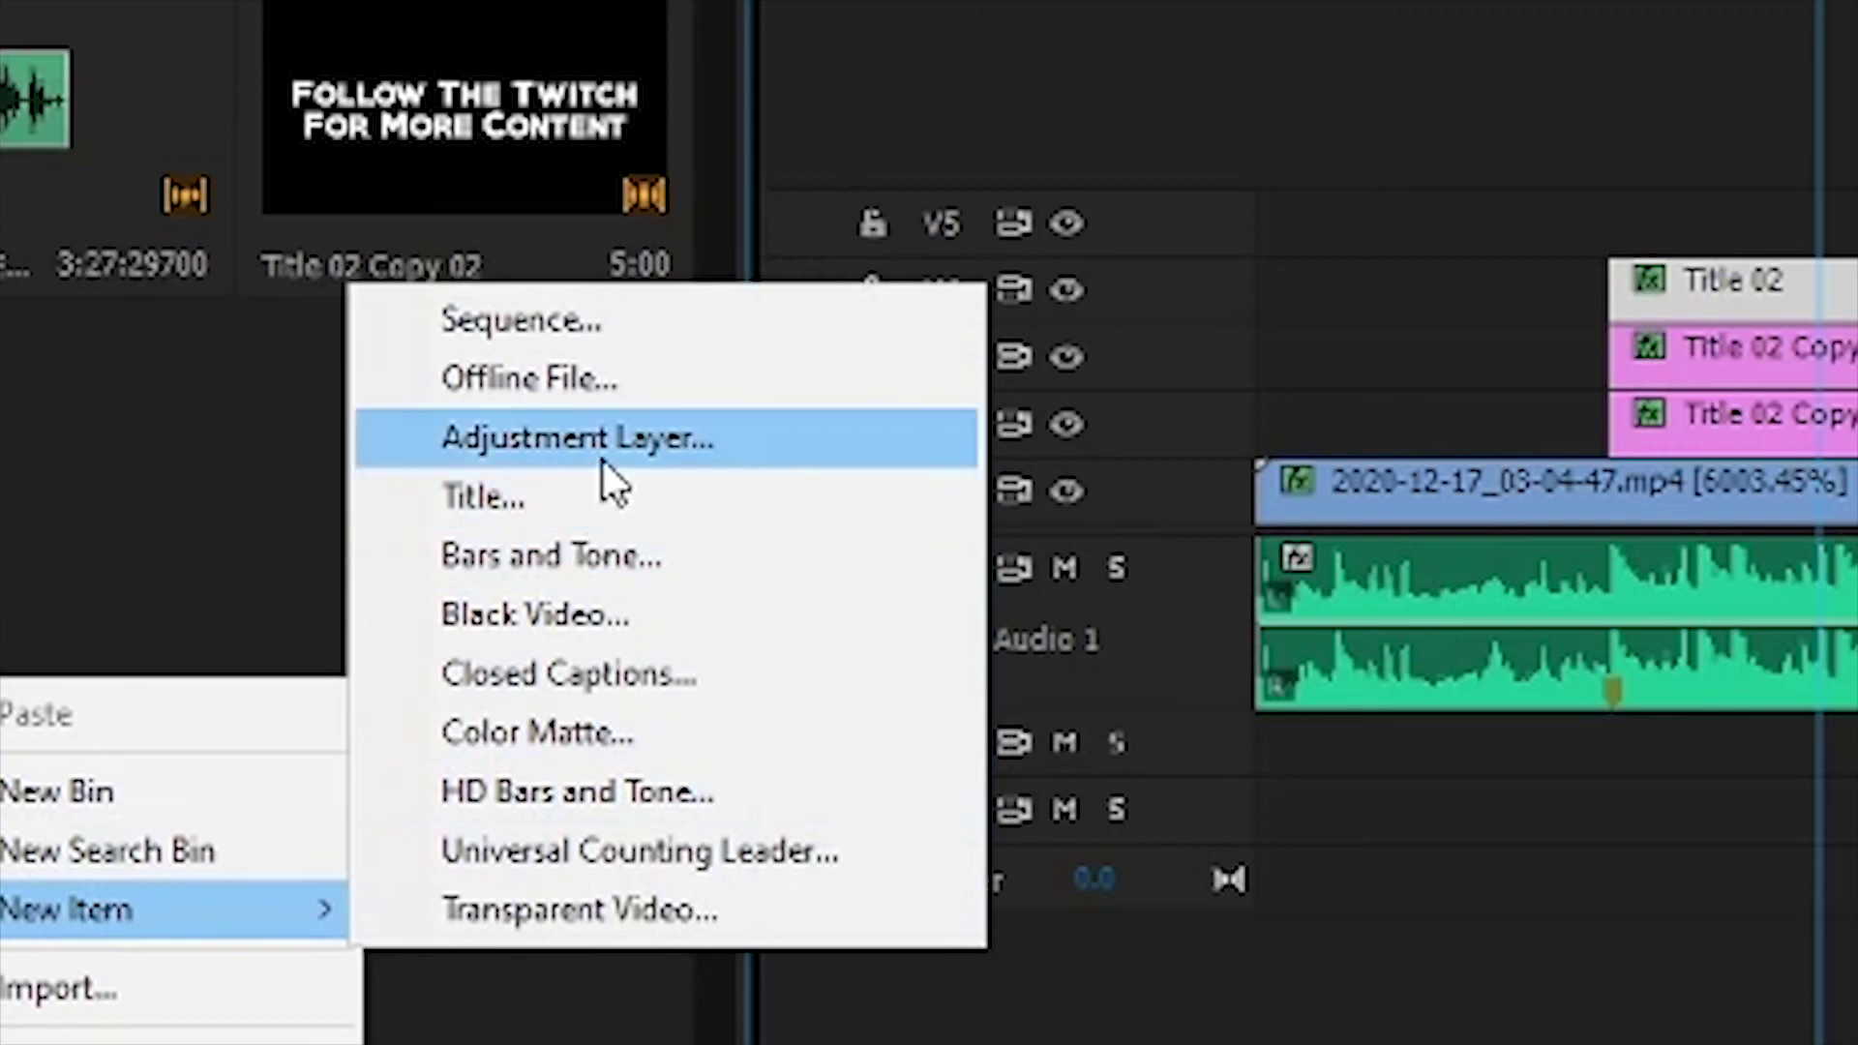
{"action": "left_click", "coordinate": [602, 463]}
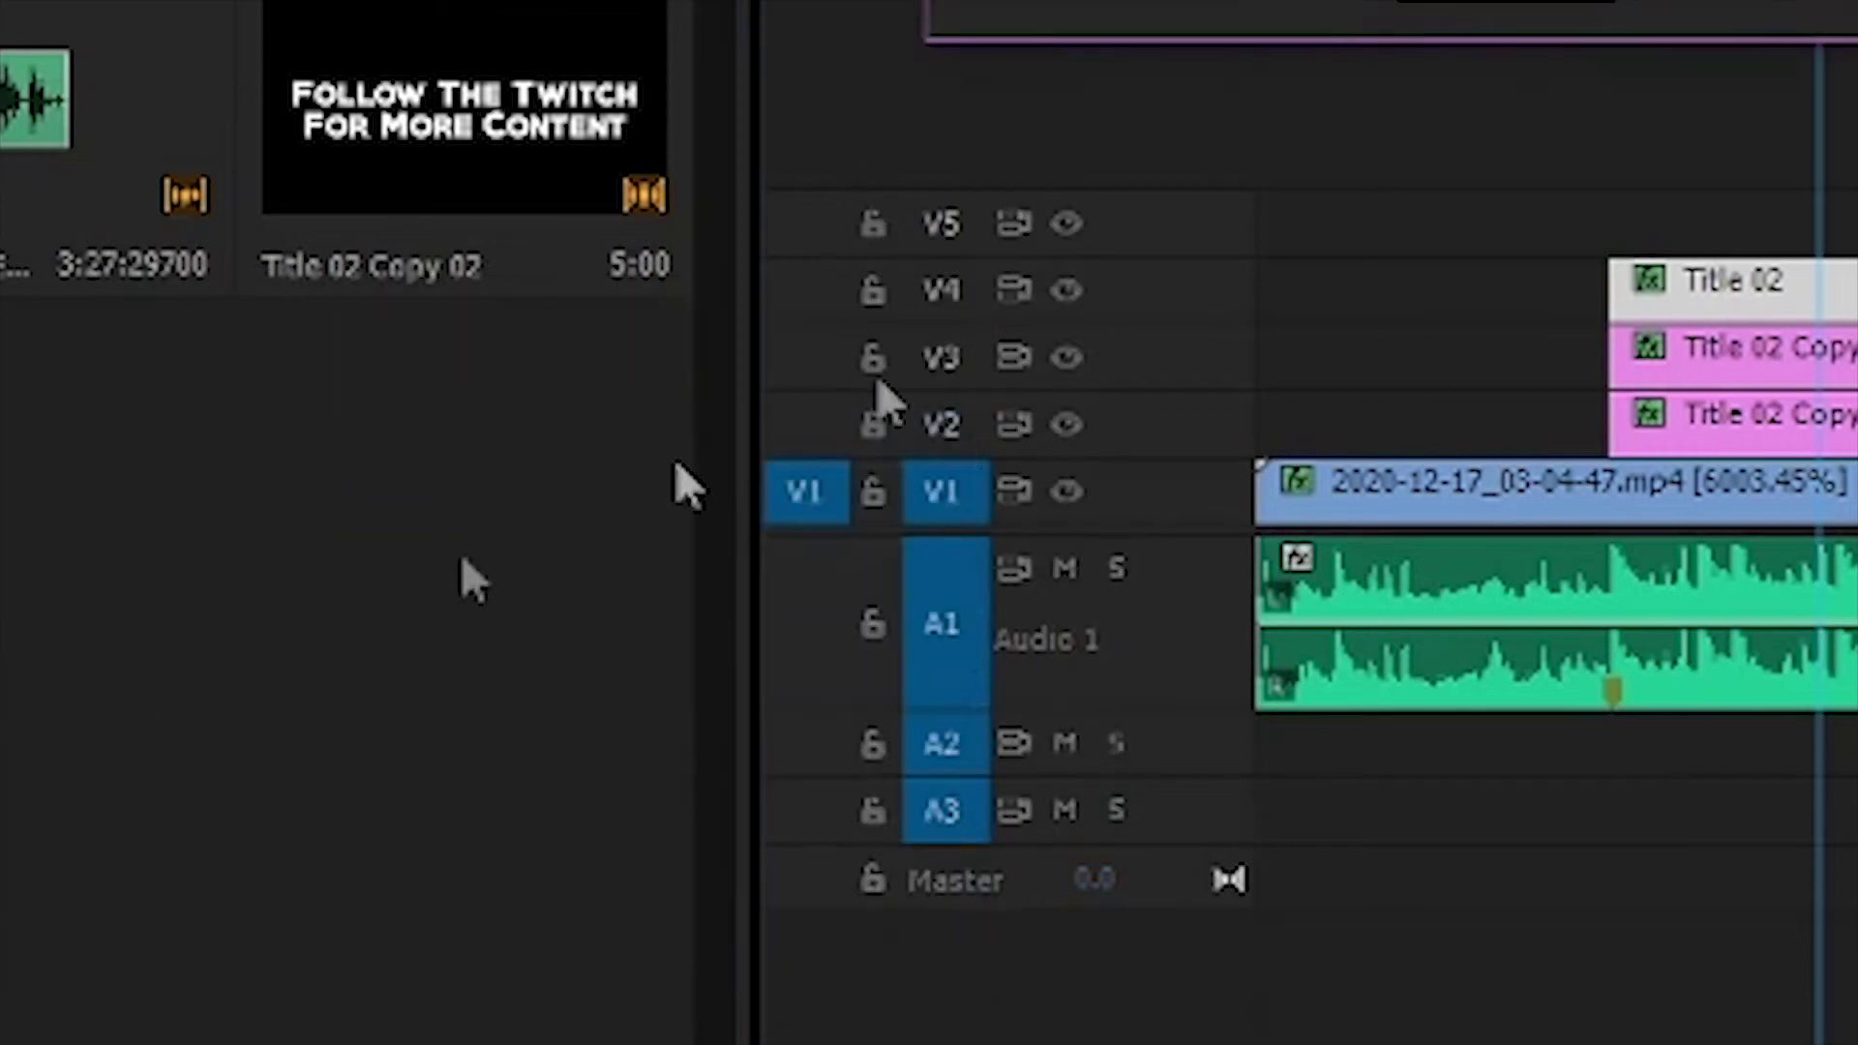
{"action": "left_click", "coordinate": [1070, 746]}
{"action": "left_click_drag", "start_coordinate": [153, 457], "coordinate": [1626, 216]}
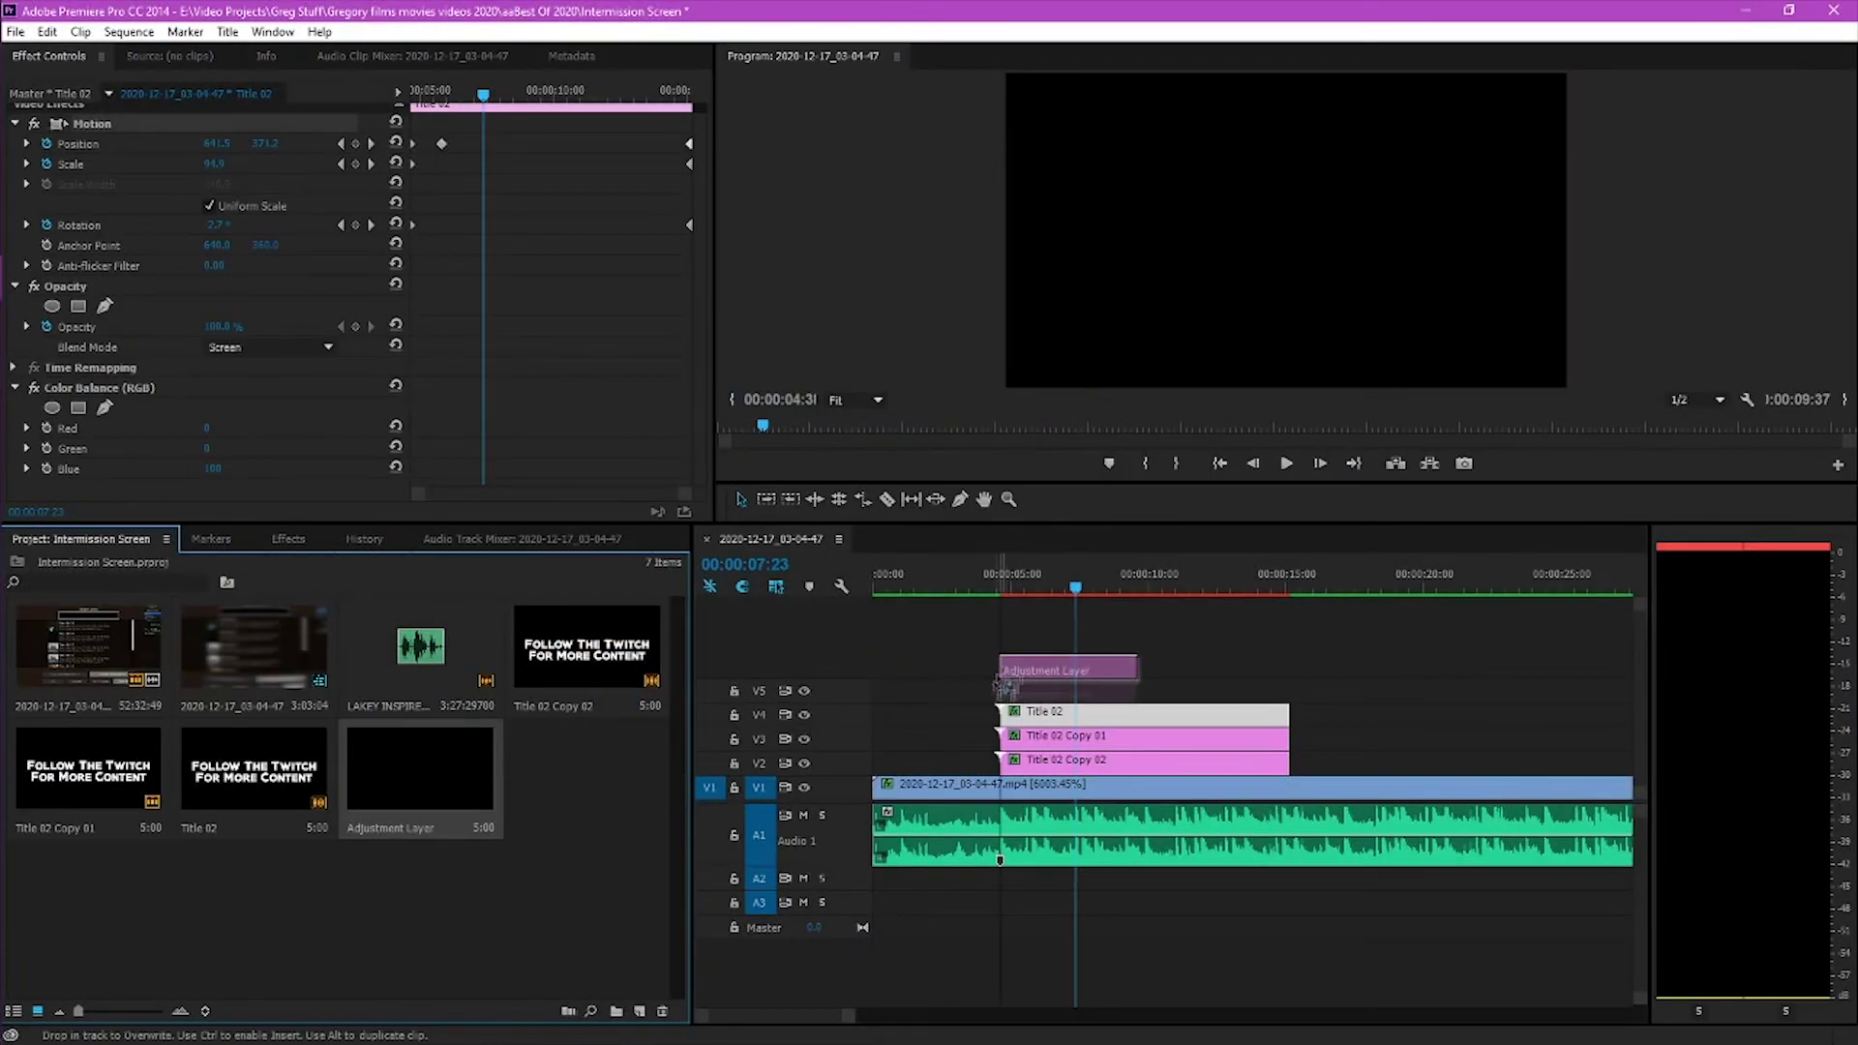
{"action": "left_click_drag", "start_coordinate": [1006, 687], "coordinate": [1006, 687]}
{"action": "left_click_drag", "start_coordinate": [1138, 687], "coordinate": [1289, 687]}
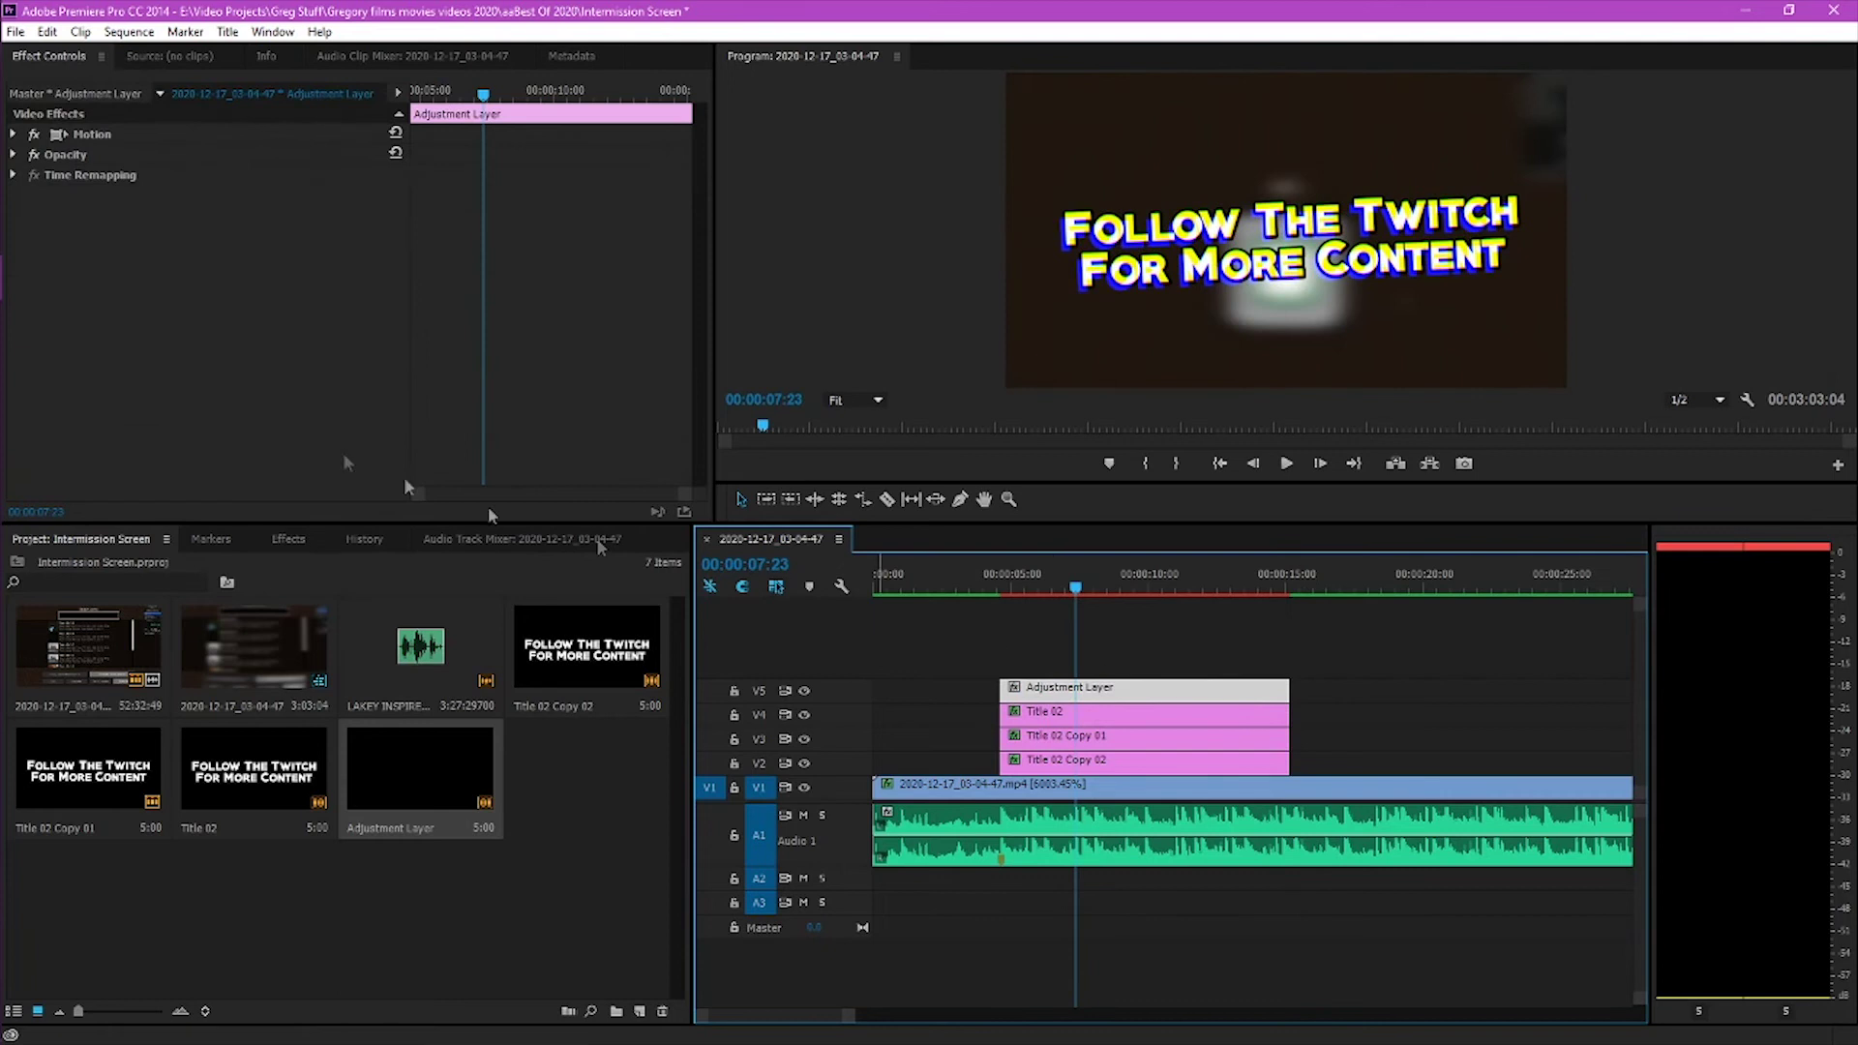
Search the effects for "lens distor" and apply Lens Distortion to the adjustment layer on V5
{"action": "left_click", "coordinate": [295, 540]}
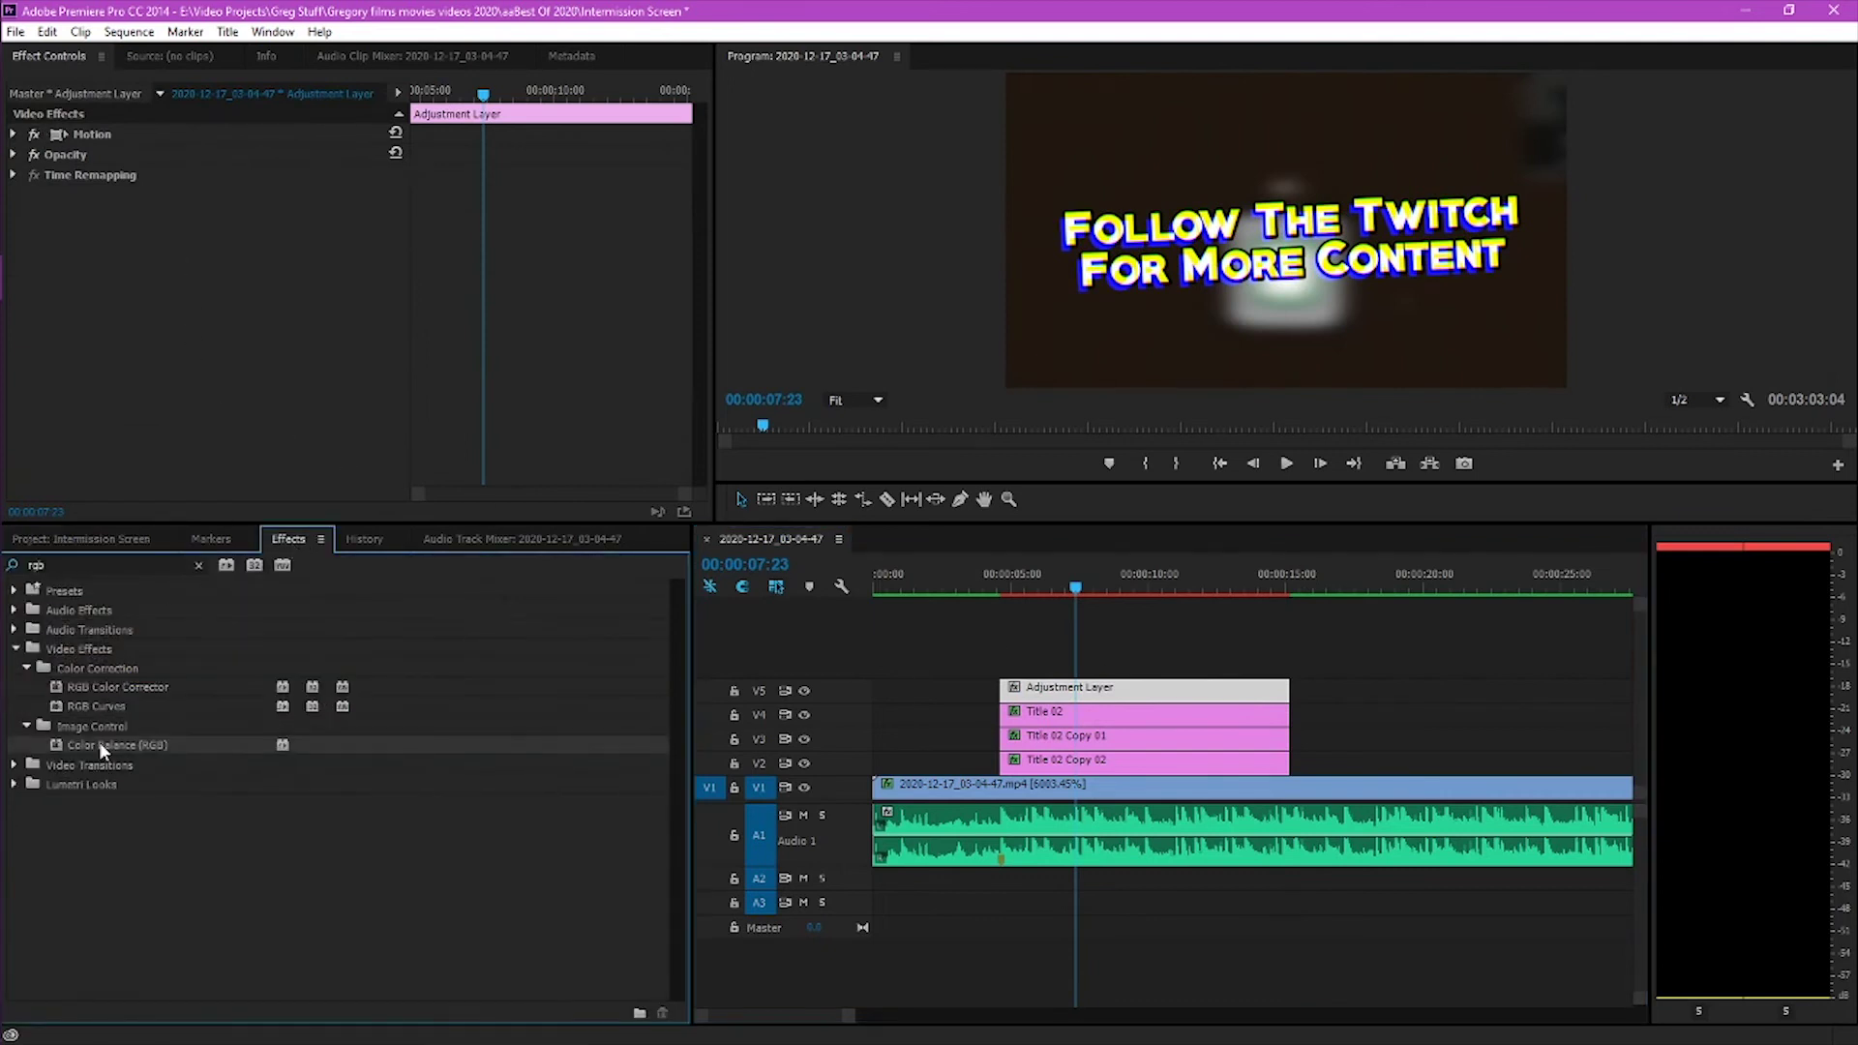
{"action": "left_click_drag", "start_coordinate": [73, 566], "coordinate": [3, 557]}
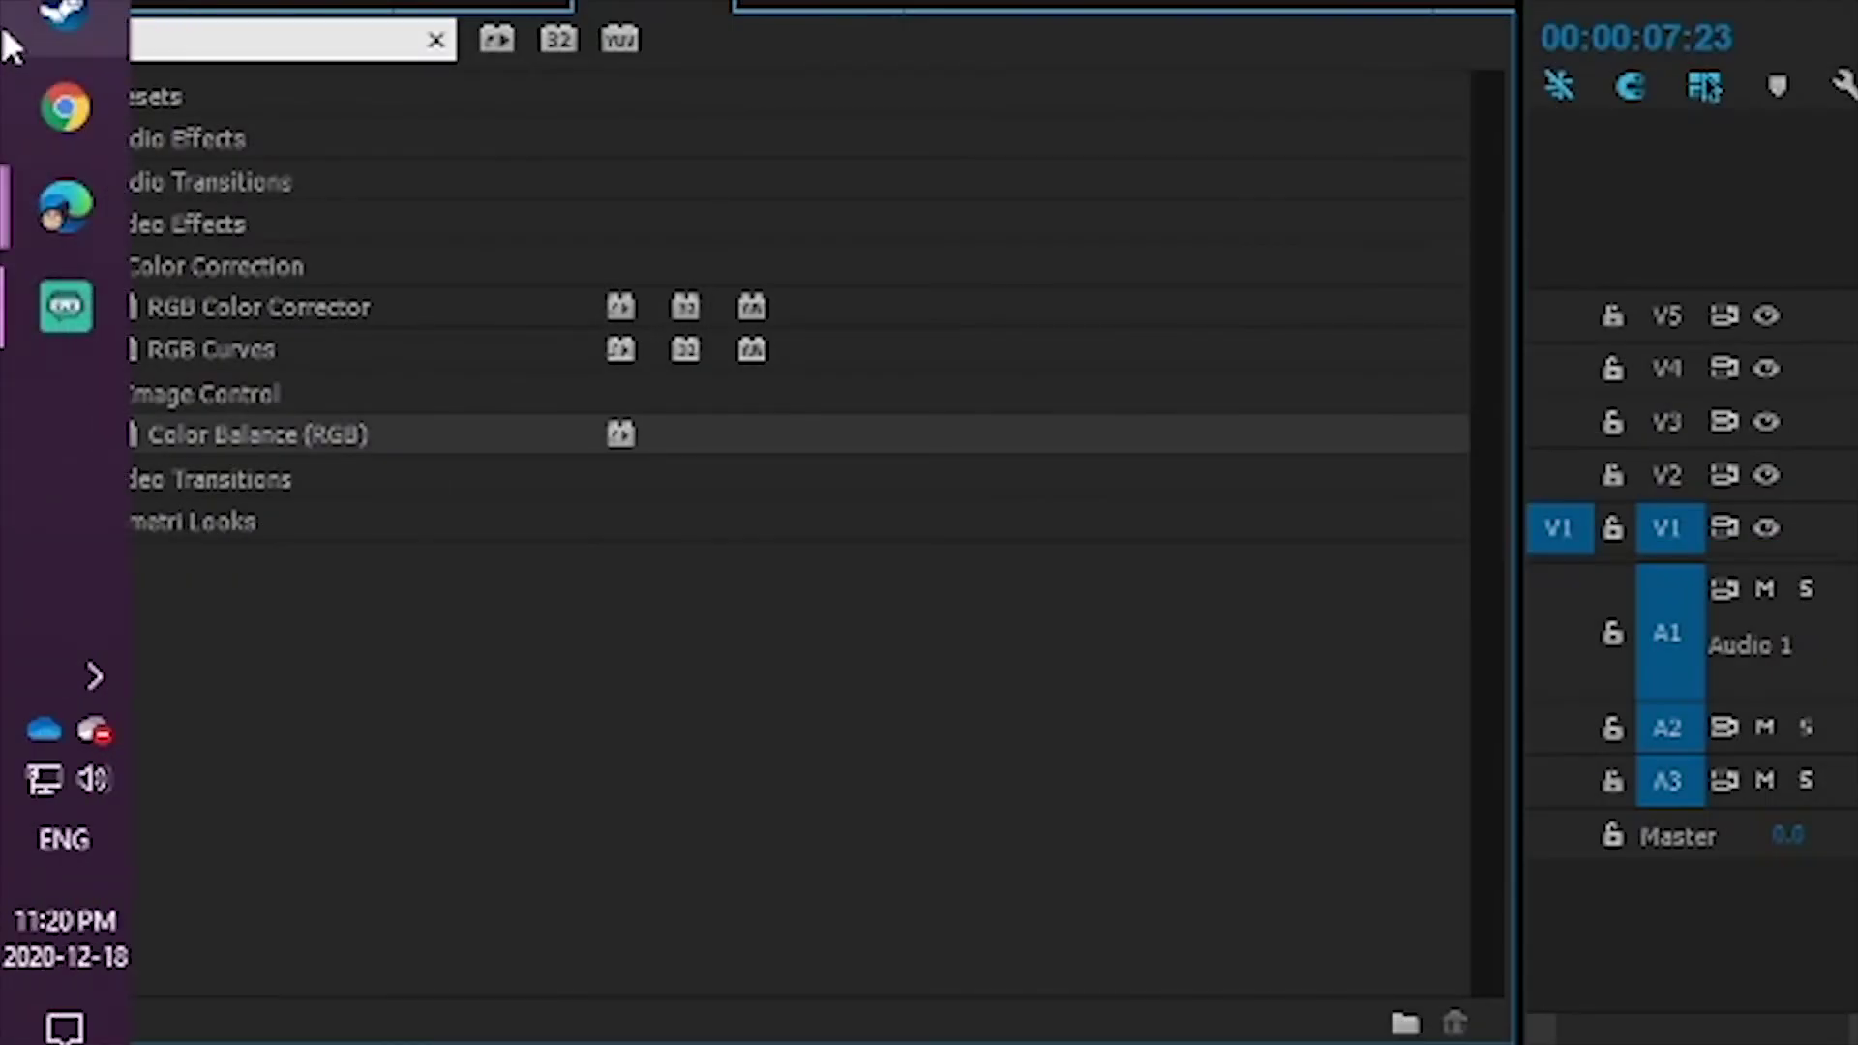
{"action": "type", "text": "lens distor"}
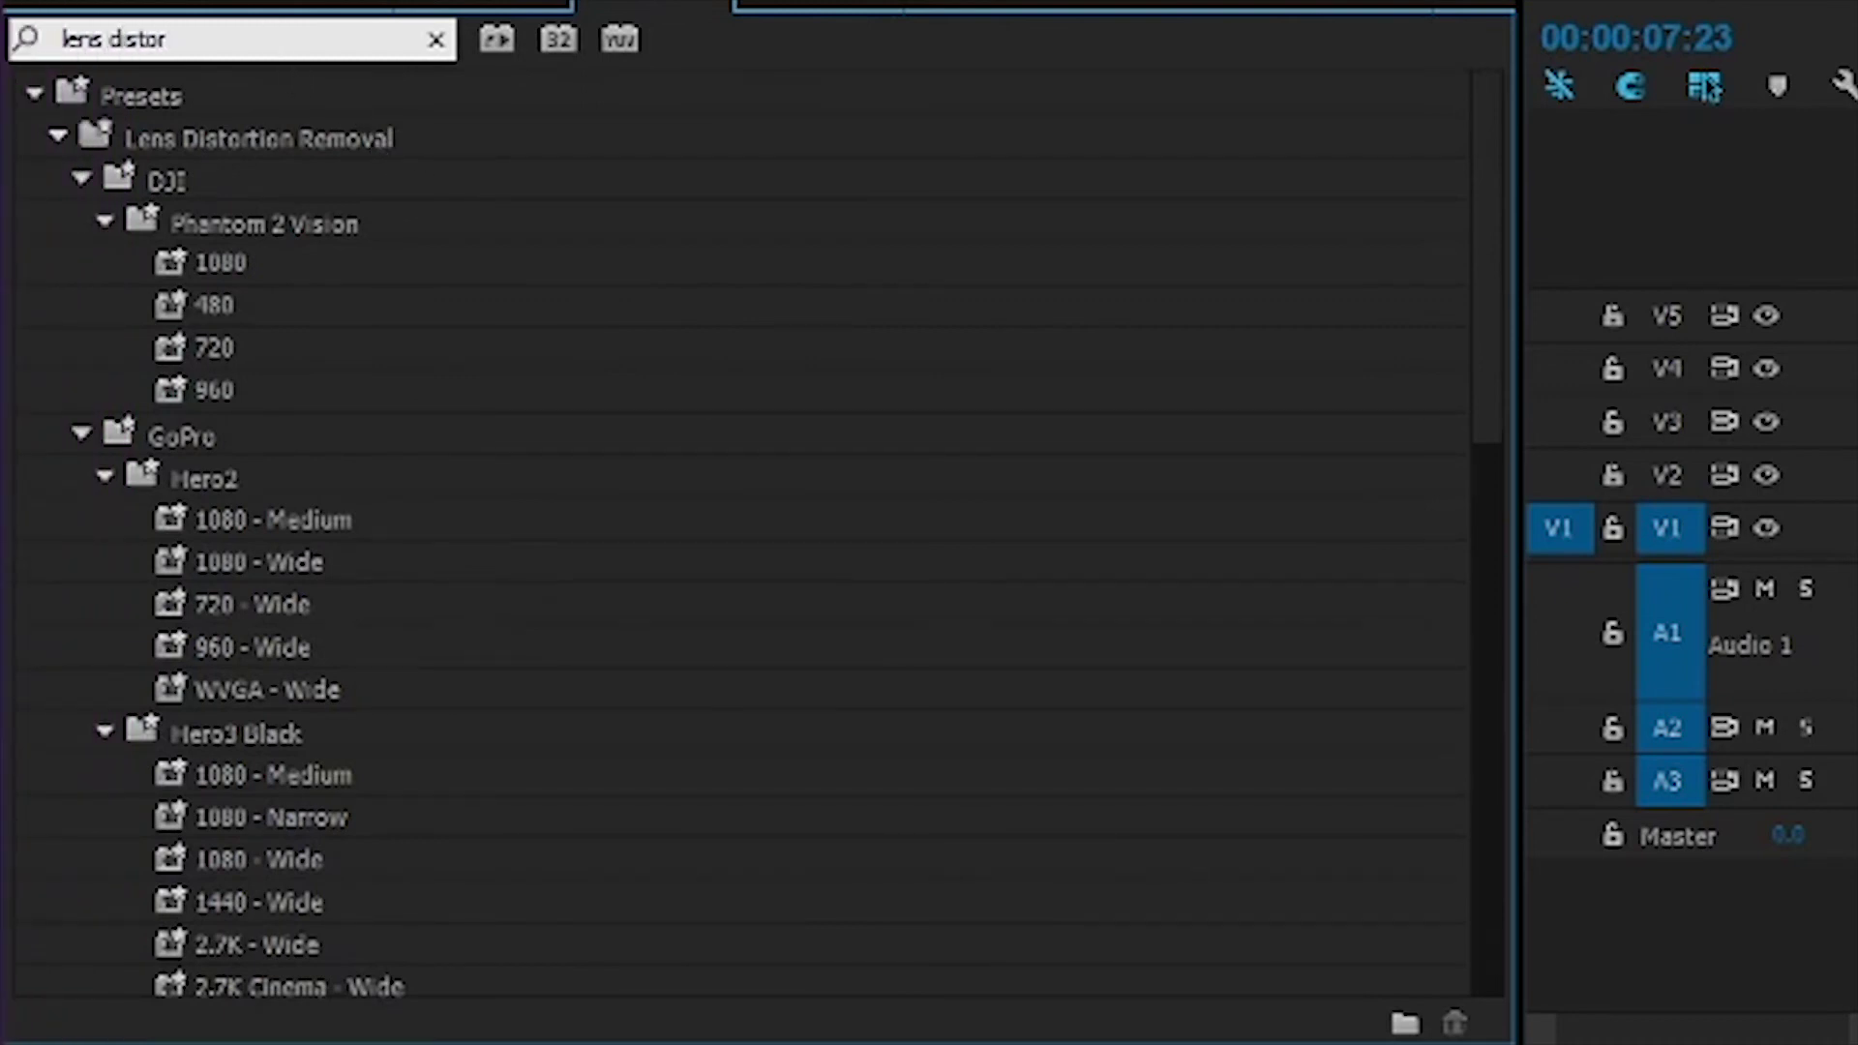
{"action": "scroll", "coordinate": [465, 530], "scroll_direction": "down", "scroll_amount": 10}
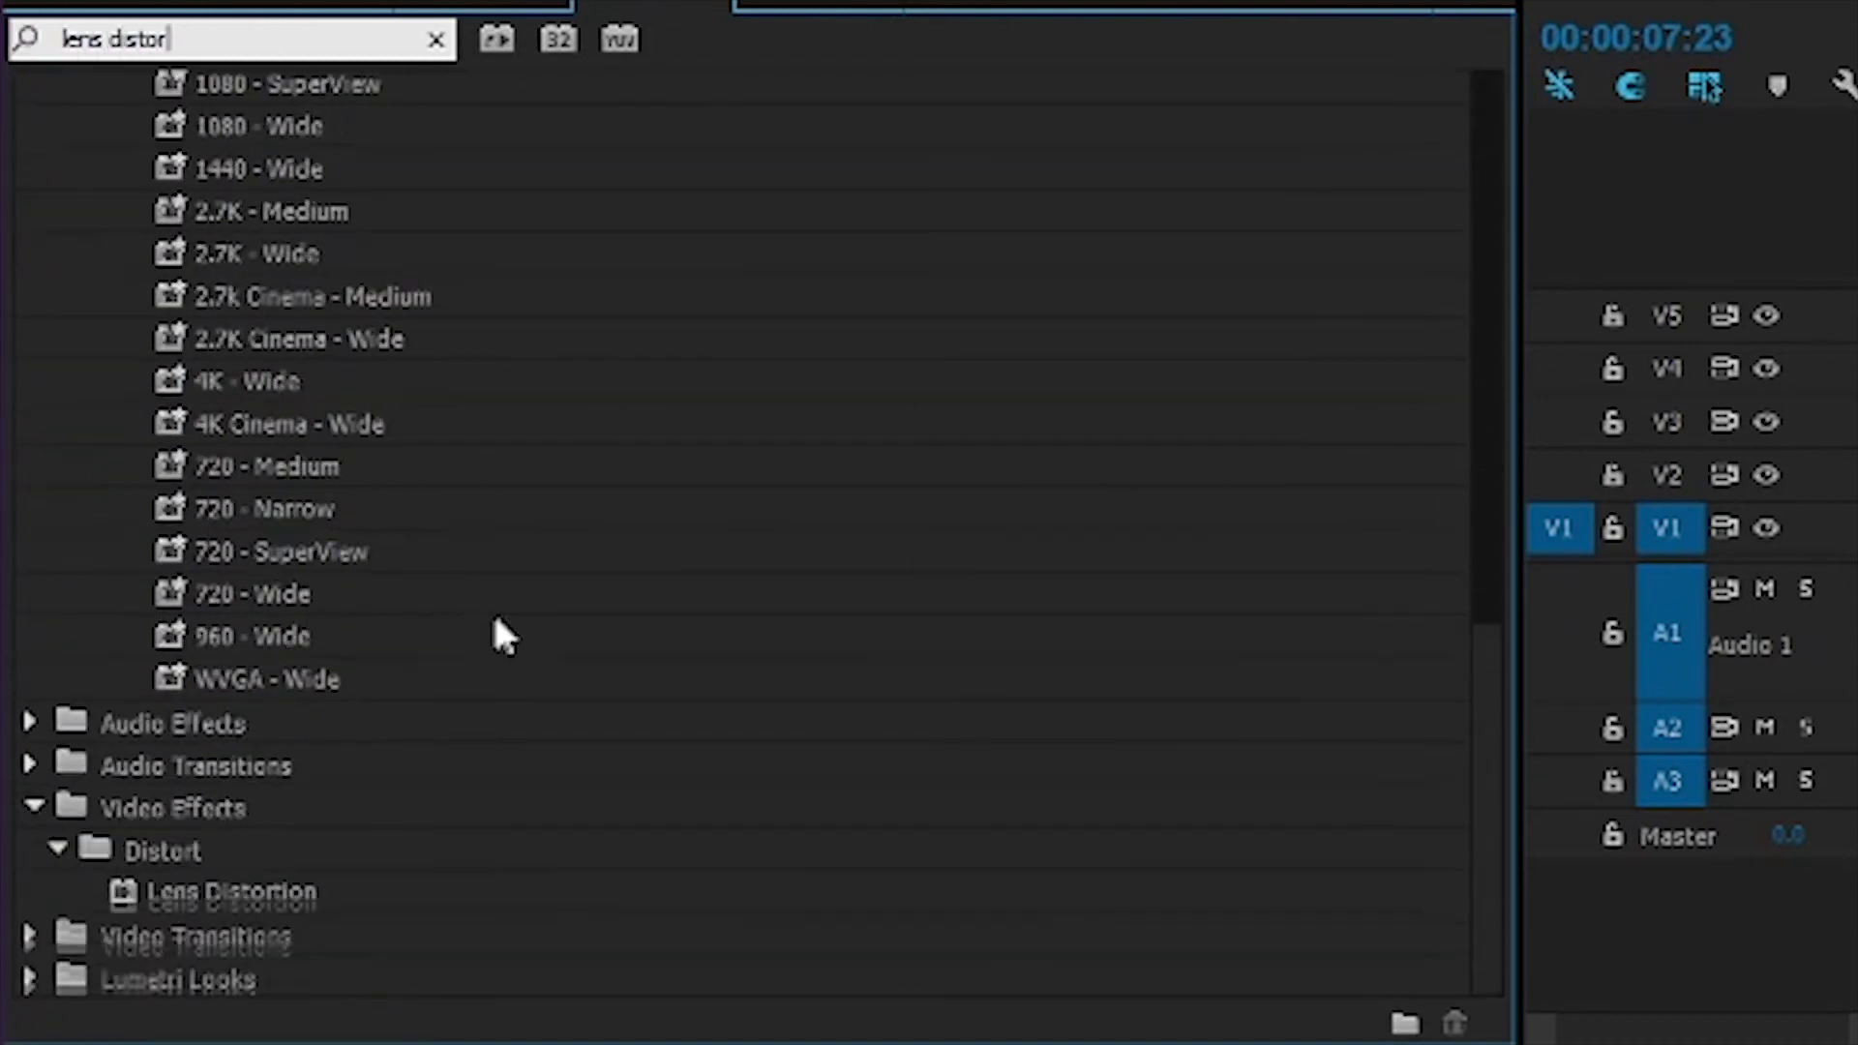
{"action": "left_click_drag", "start_coordinate": [147, 873], "coordinate": [1857, 312]}
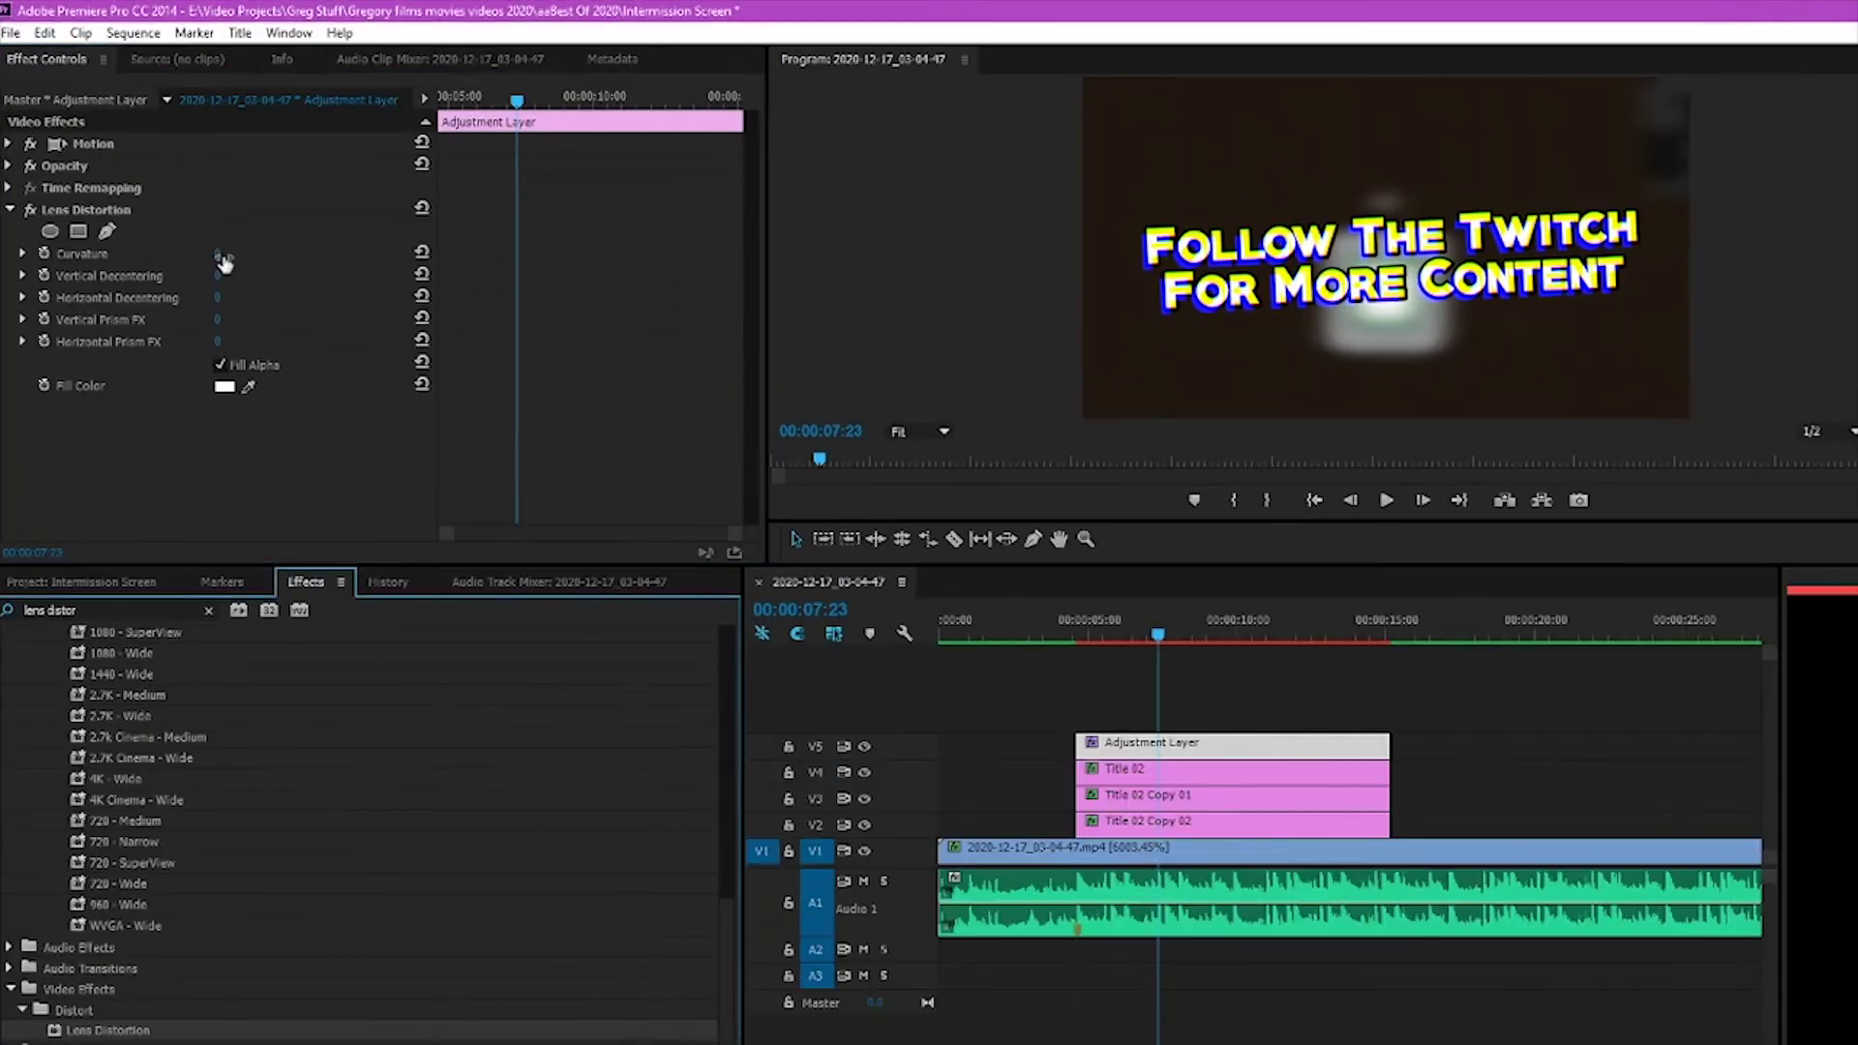
Set the adjustment layer's Lens Distortion curvature to -5
{"action": "mouse_move", "coordinate": [224, 253]}
{"action": "left_mouse_down"}
{"action": "mouse_move", "coordinate": [127, 253]}
{"action": "mouse_move", "coordinate": [240, 254]}
{"action": "left_mouse_up"}
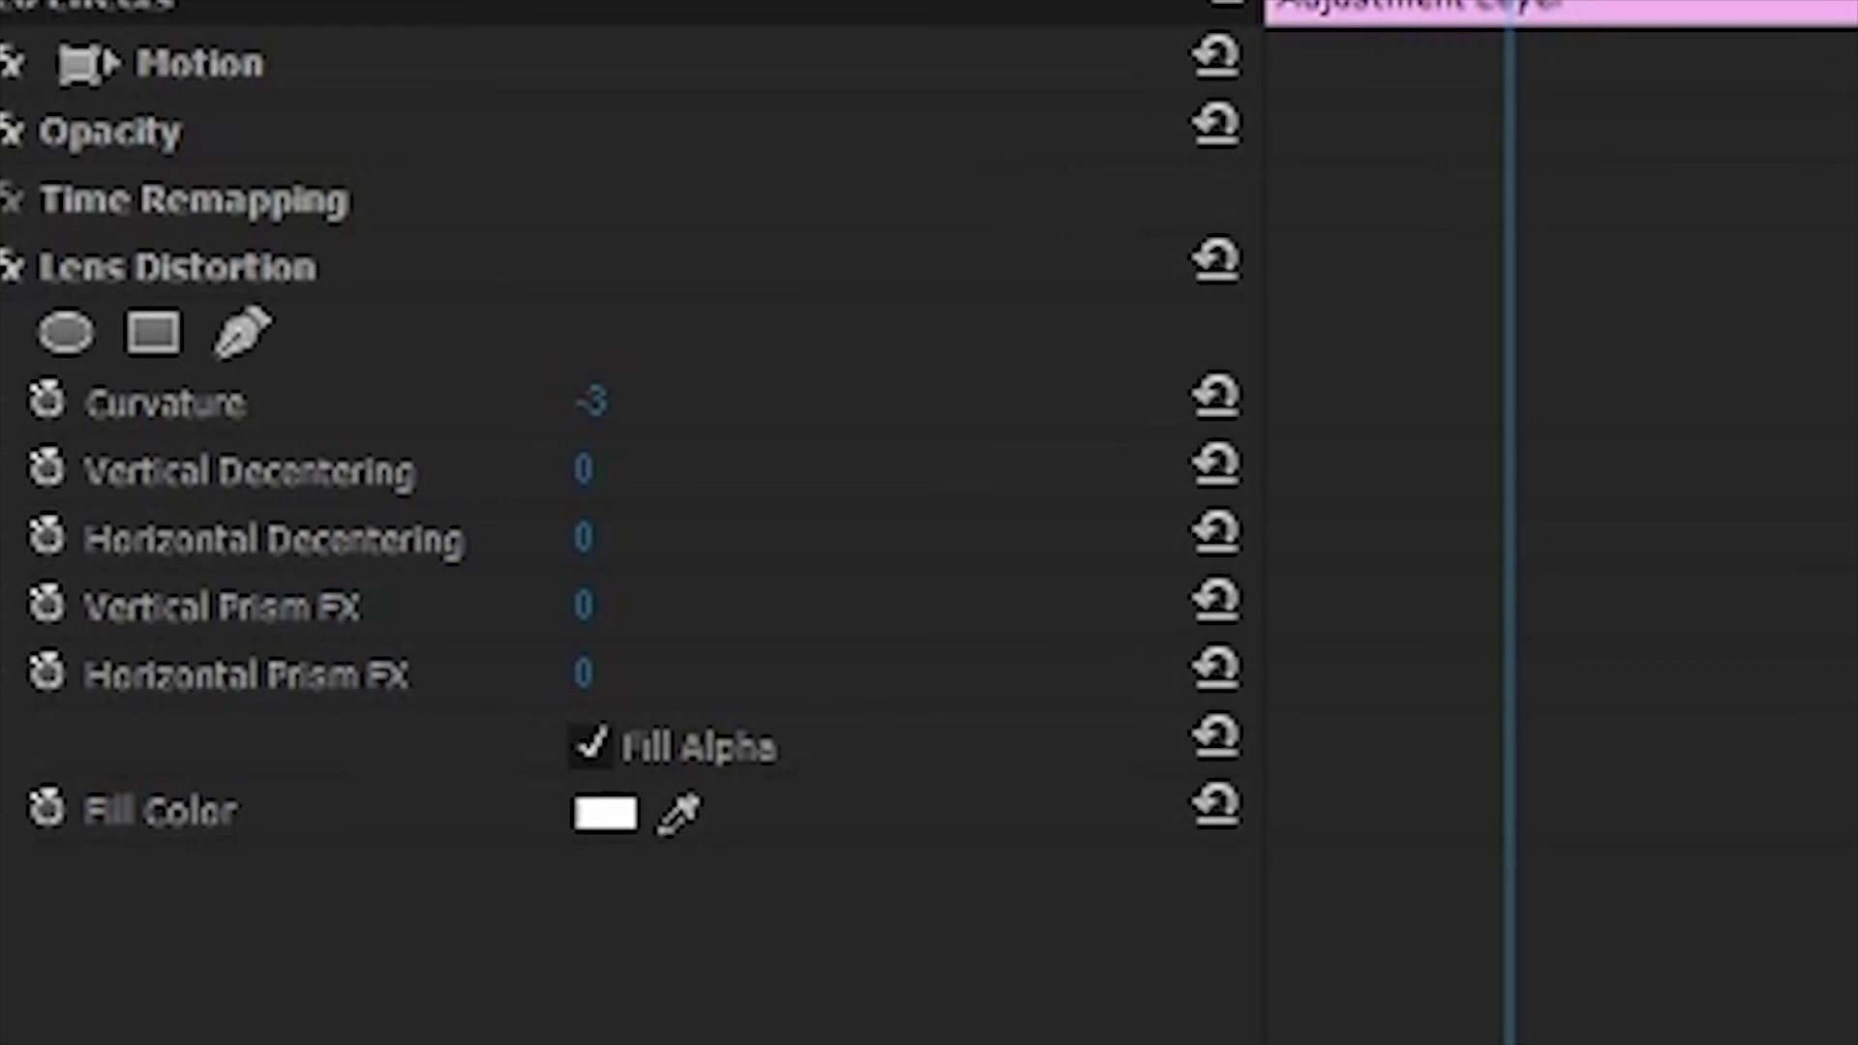
{"action": "left_click", "coordinate": [592, 402]}
{"action": "type", "text": "-5"}
{"action": "key", "text": "Return"}
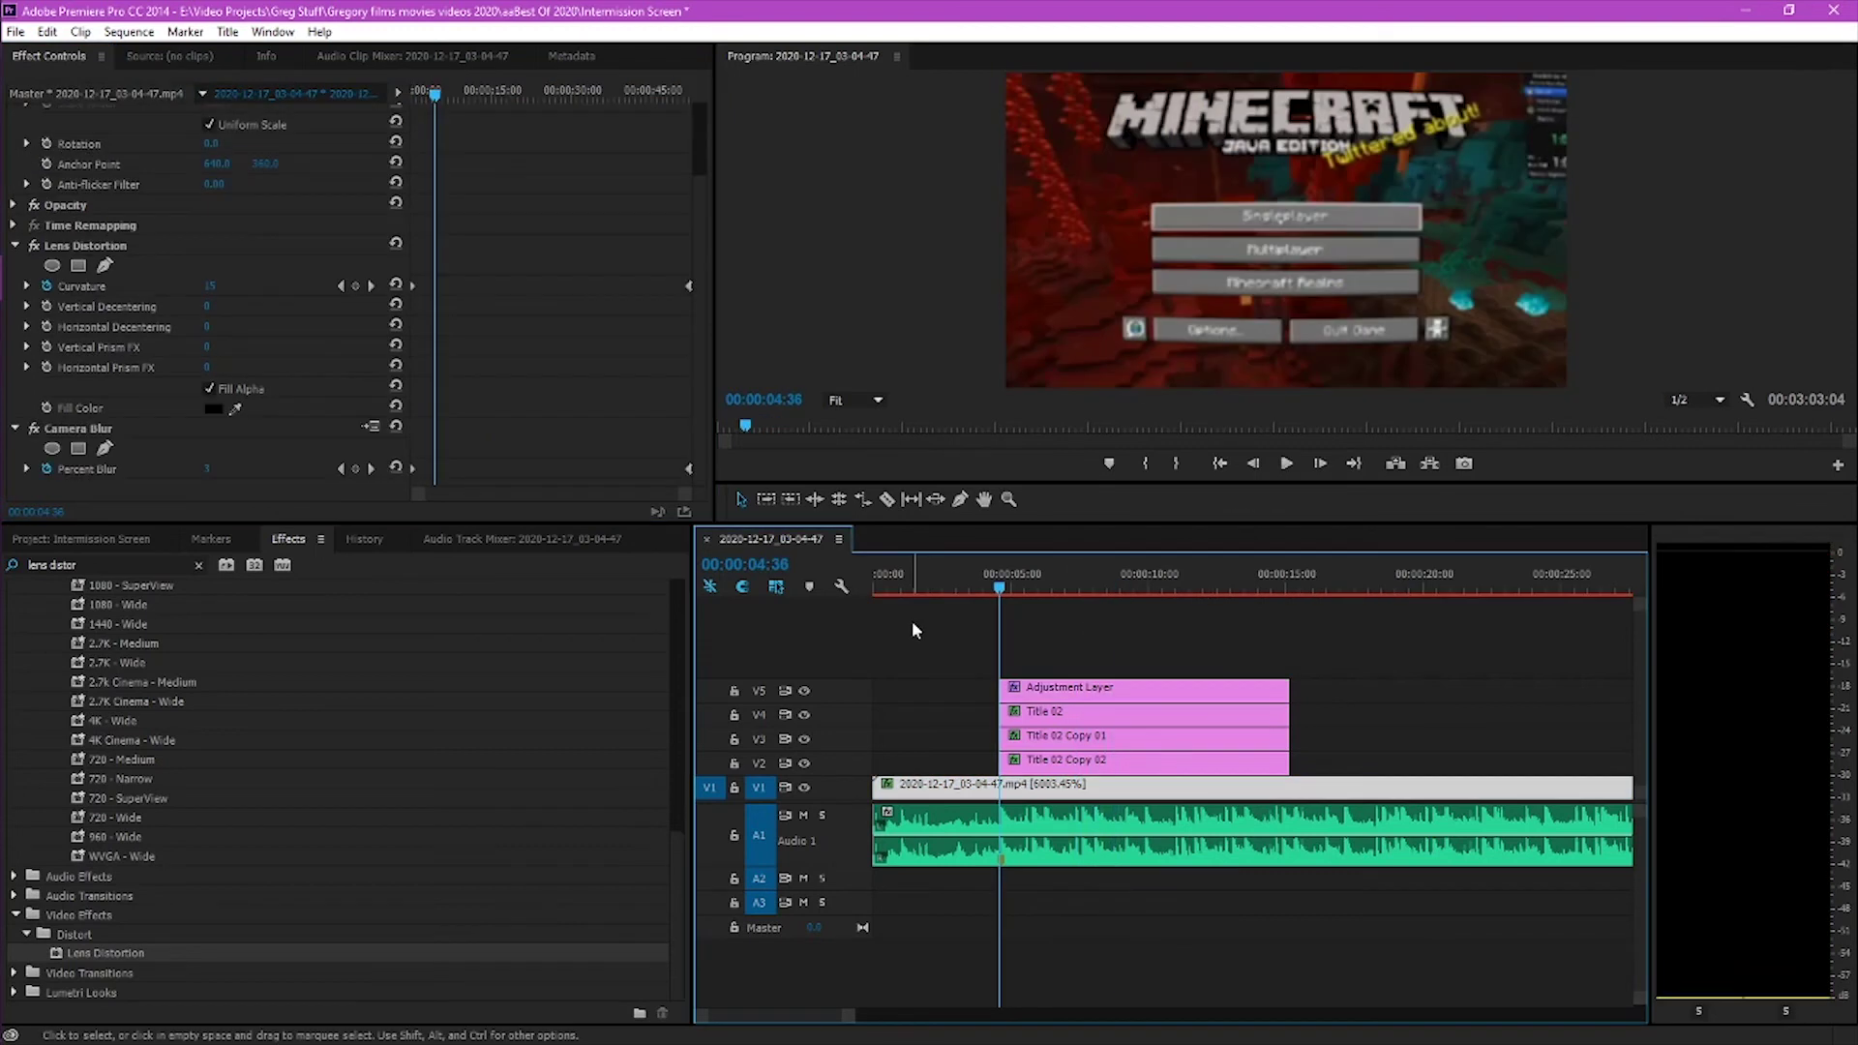
Add a Camera Blur keyframe with Percent Blur 15 to the gameplay clip at 00:00:04:37 and play the sequence from the start
{"action": "key", "text": "Right"}
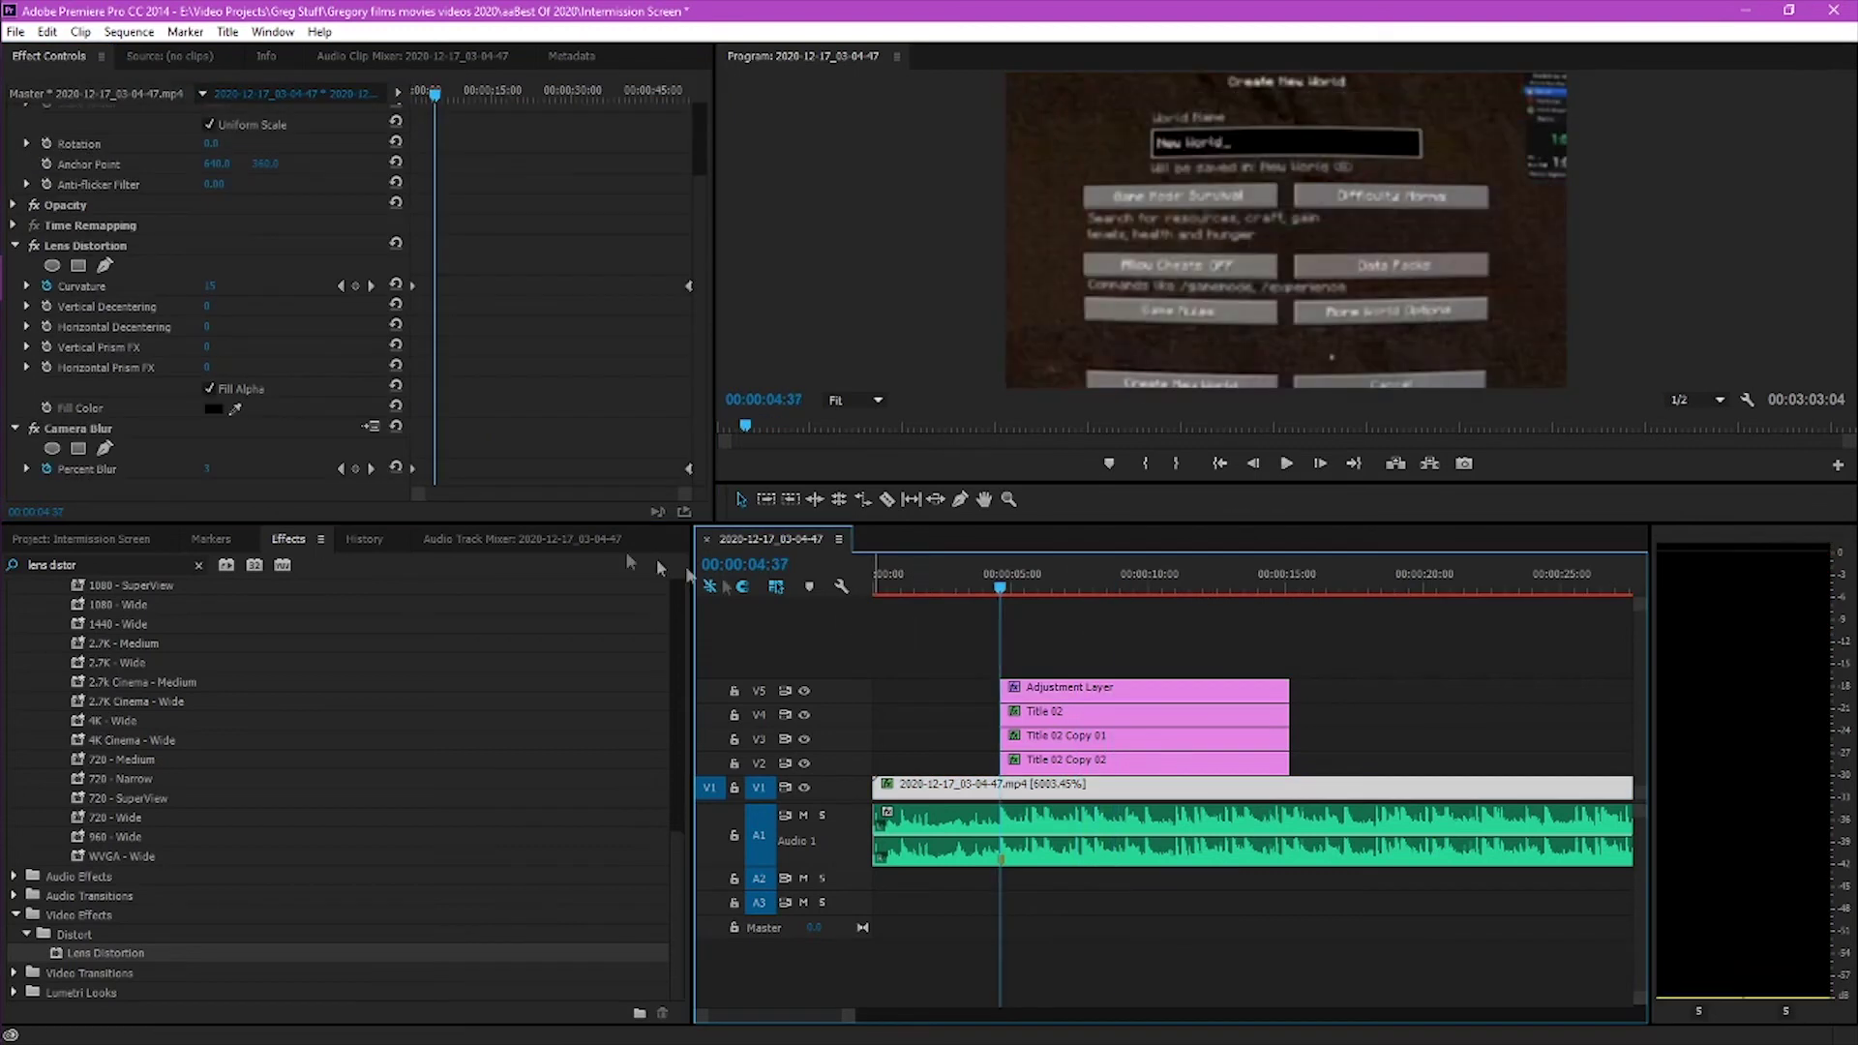
{"action": "left_click", "coordinate": [355, 468]}
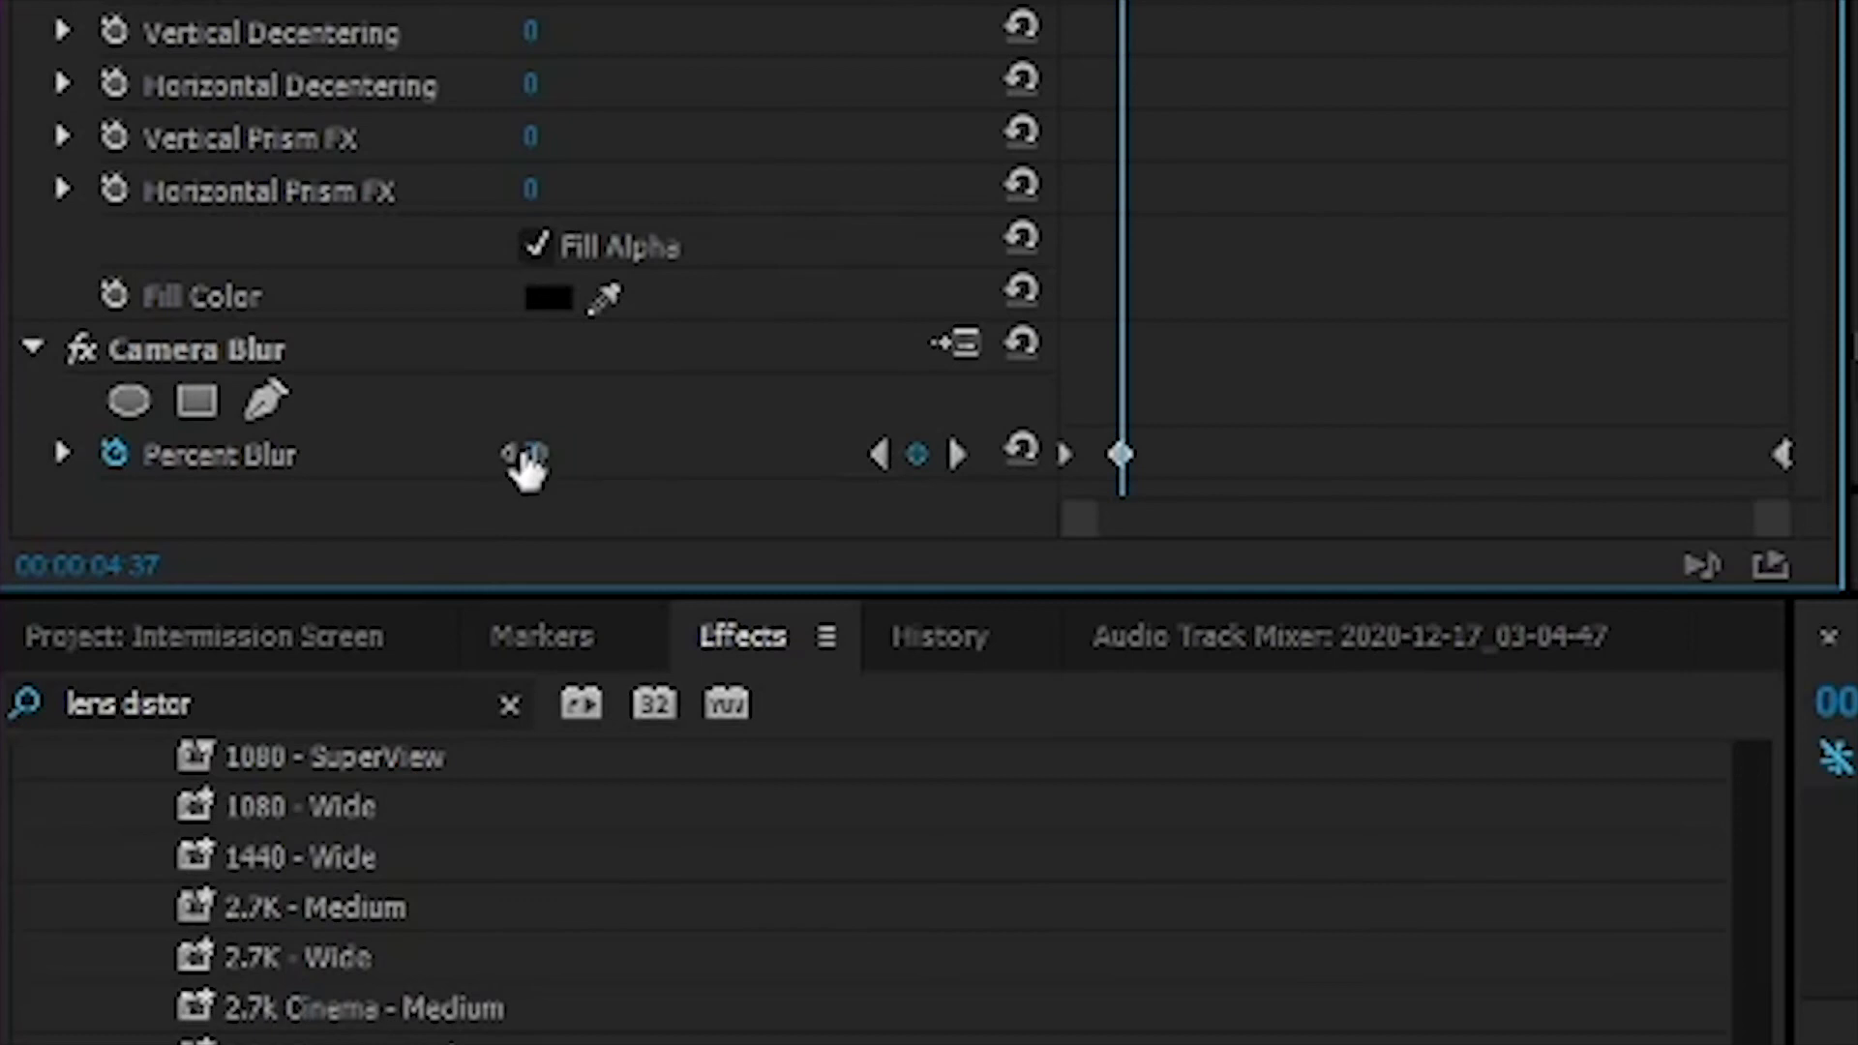
{"action": "left_click", "coordinate": [205, 470]}
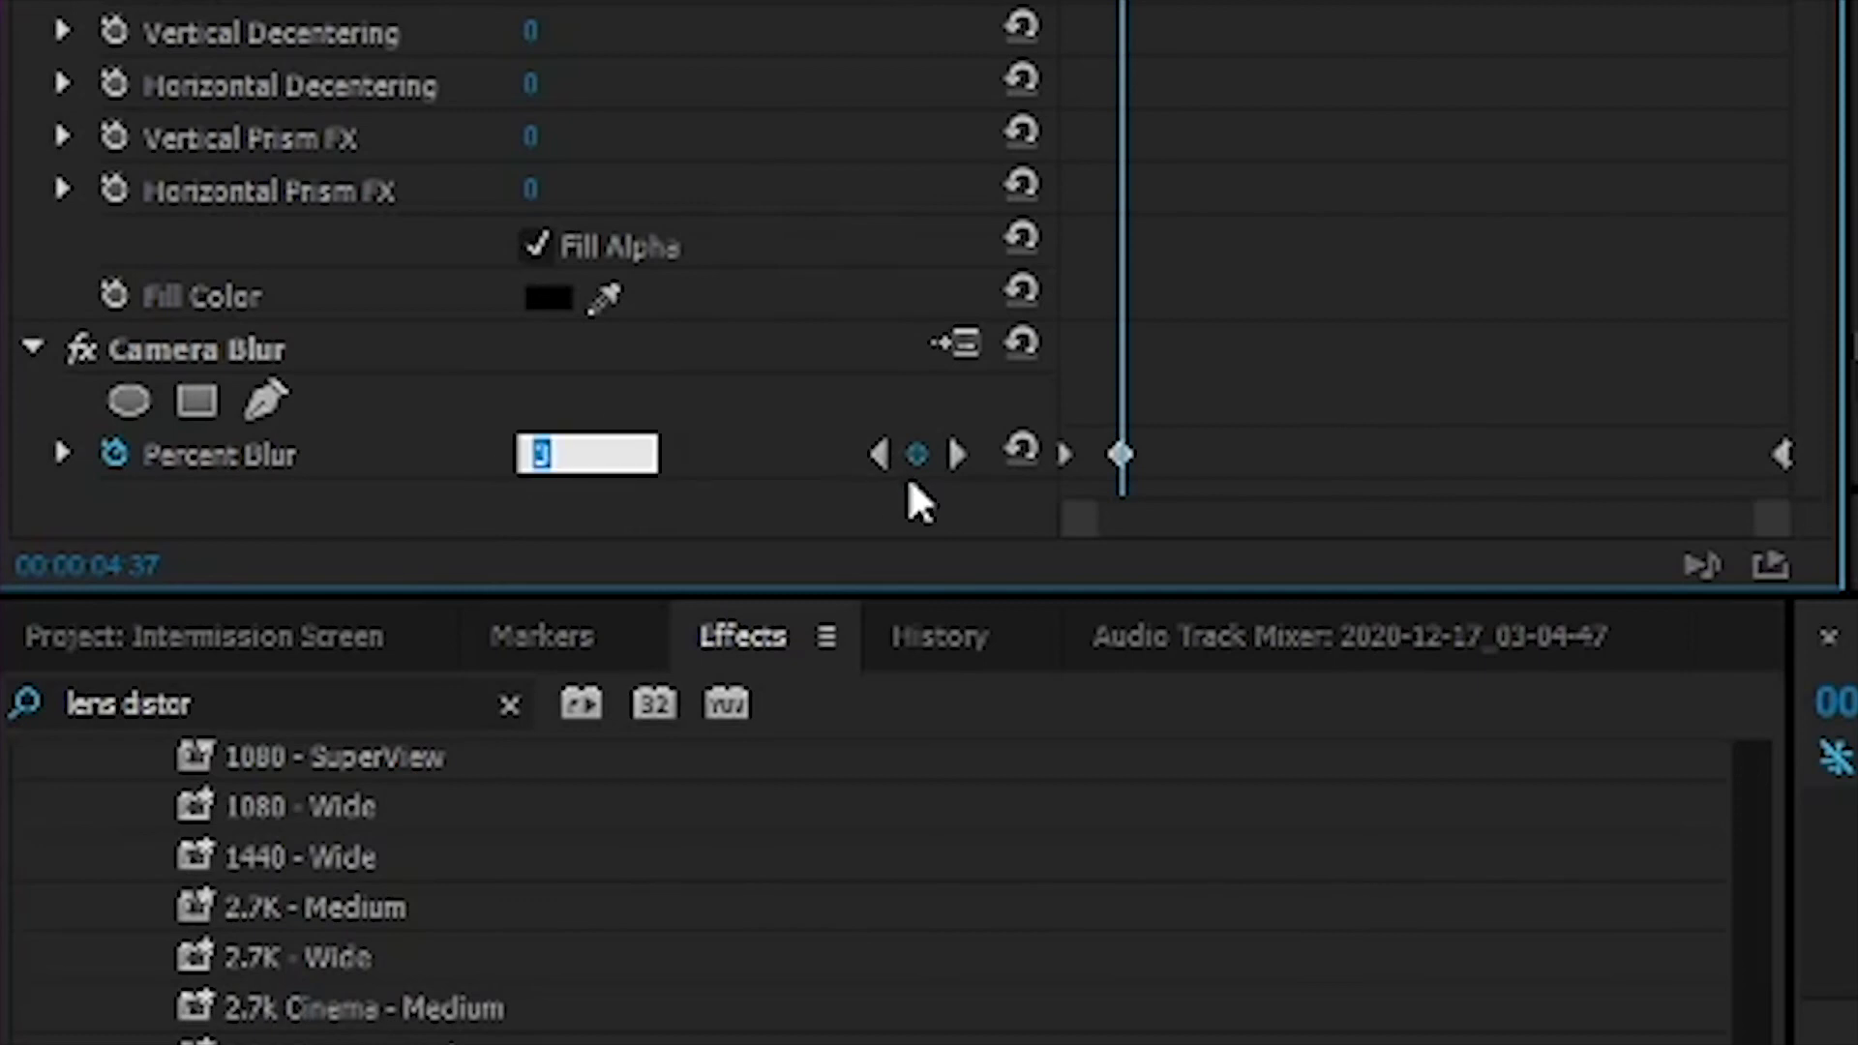
{"action": "key", "text": "Return"}
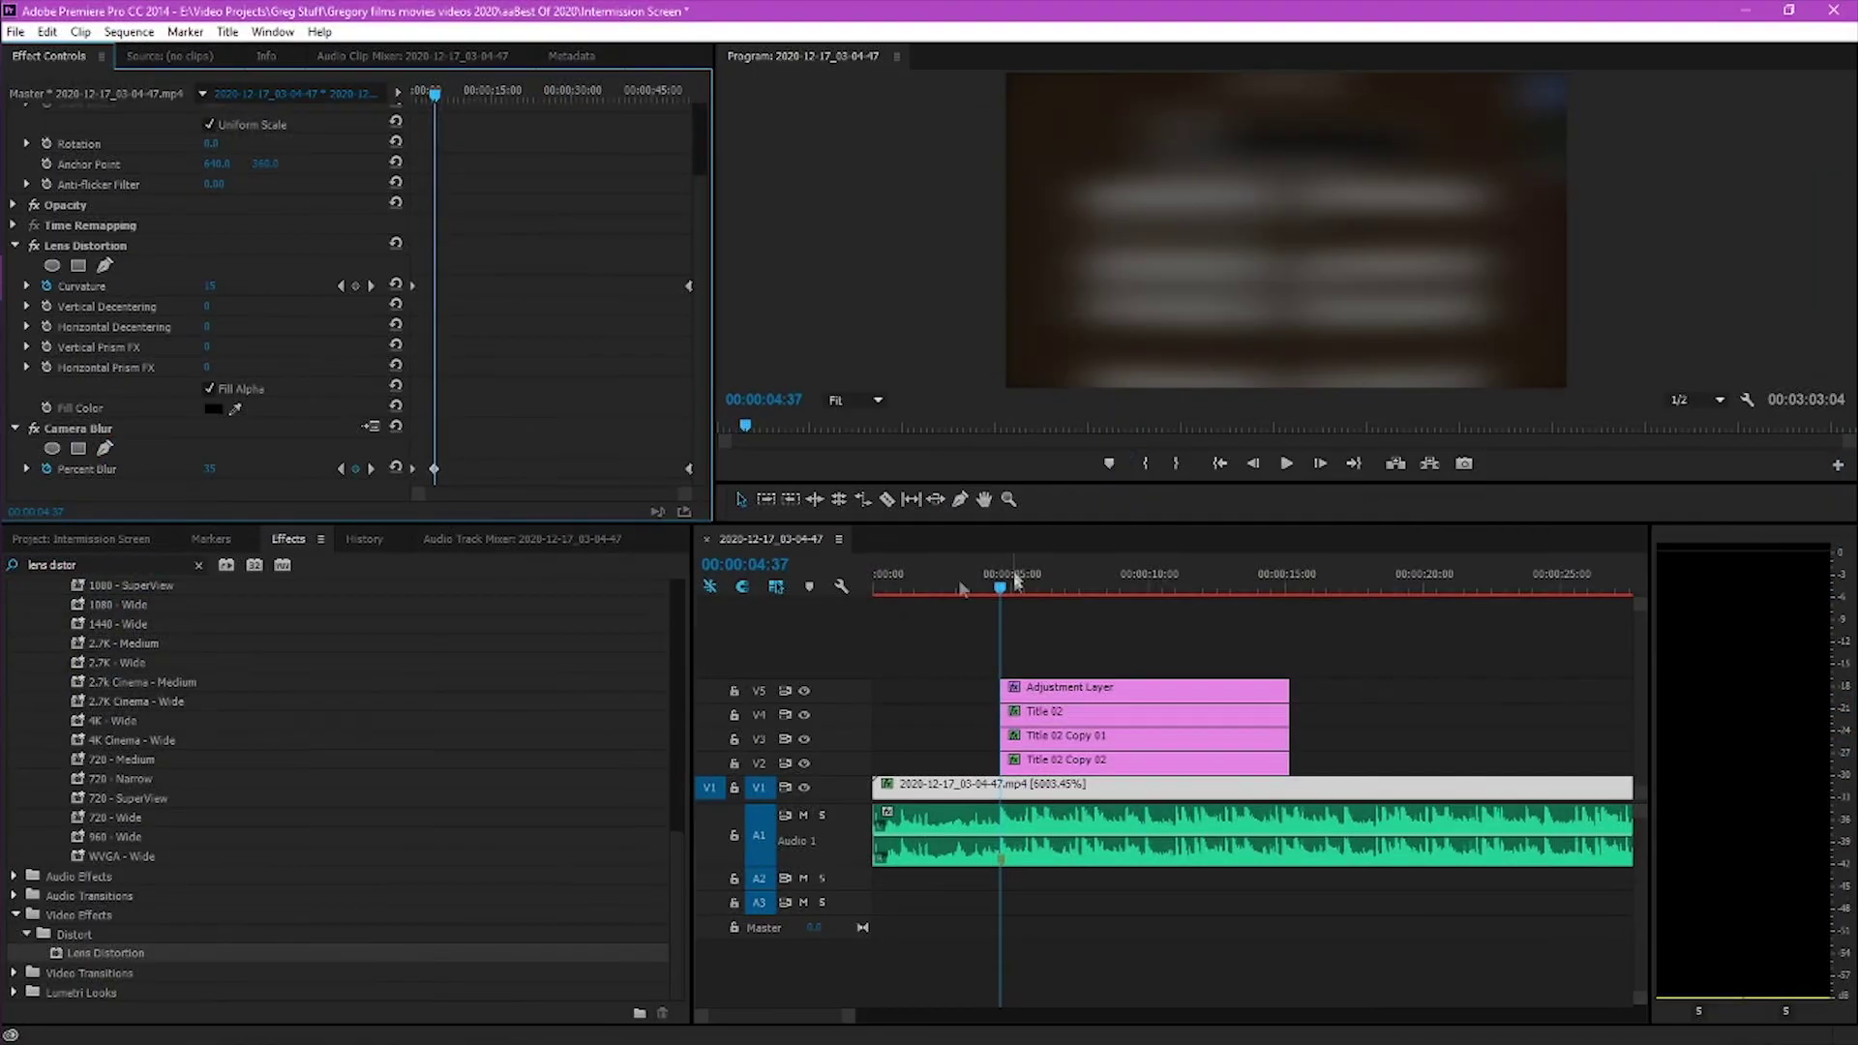
{"action": "left_click", "coordinate": [210, 469]}
{"action": "type", "text": "15"}
{"action": "key", "text": "Return"}
{"action": "left_click_drag", "start_coordinate": [905, 586], "coordinate": [777, 624]}
{"action": "key", "text": "space"}
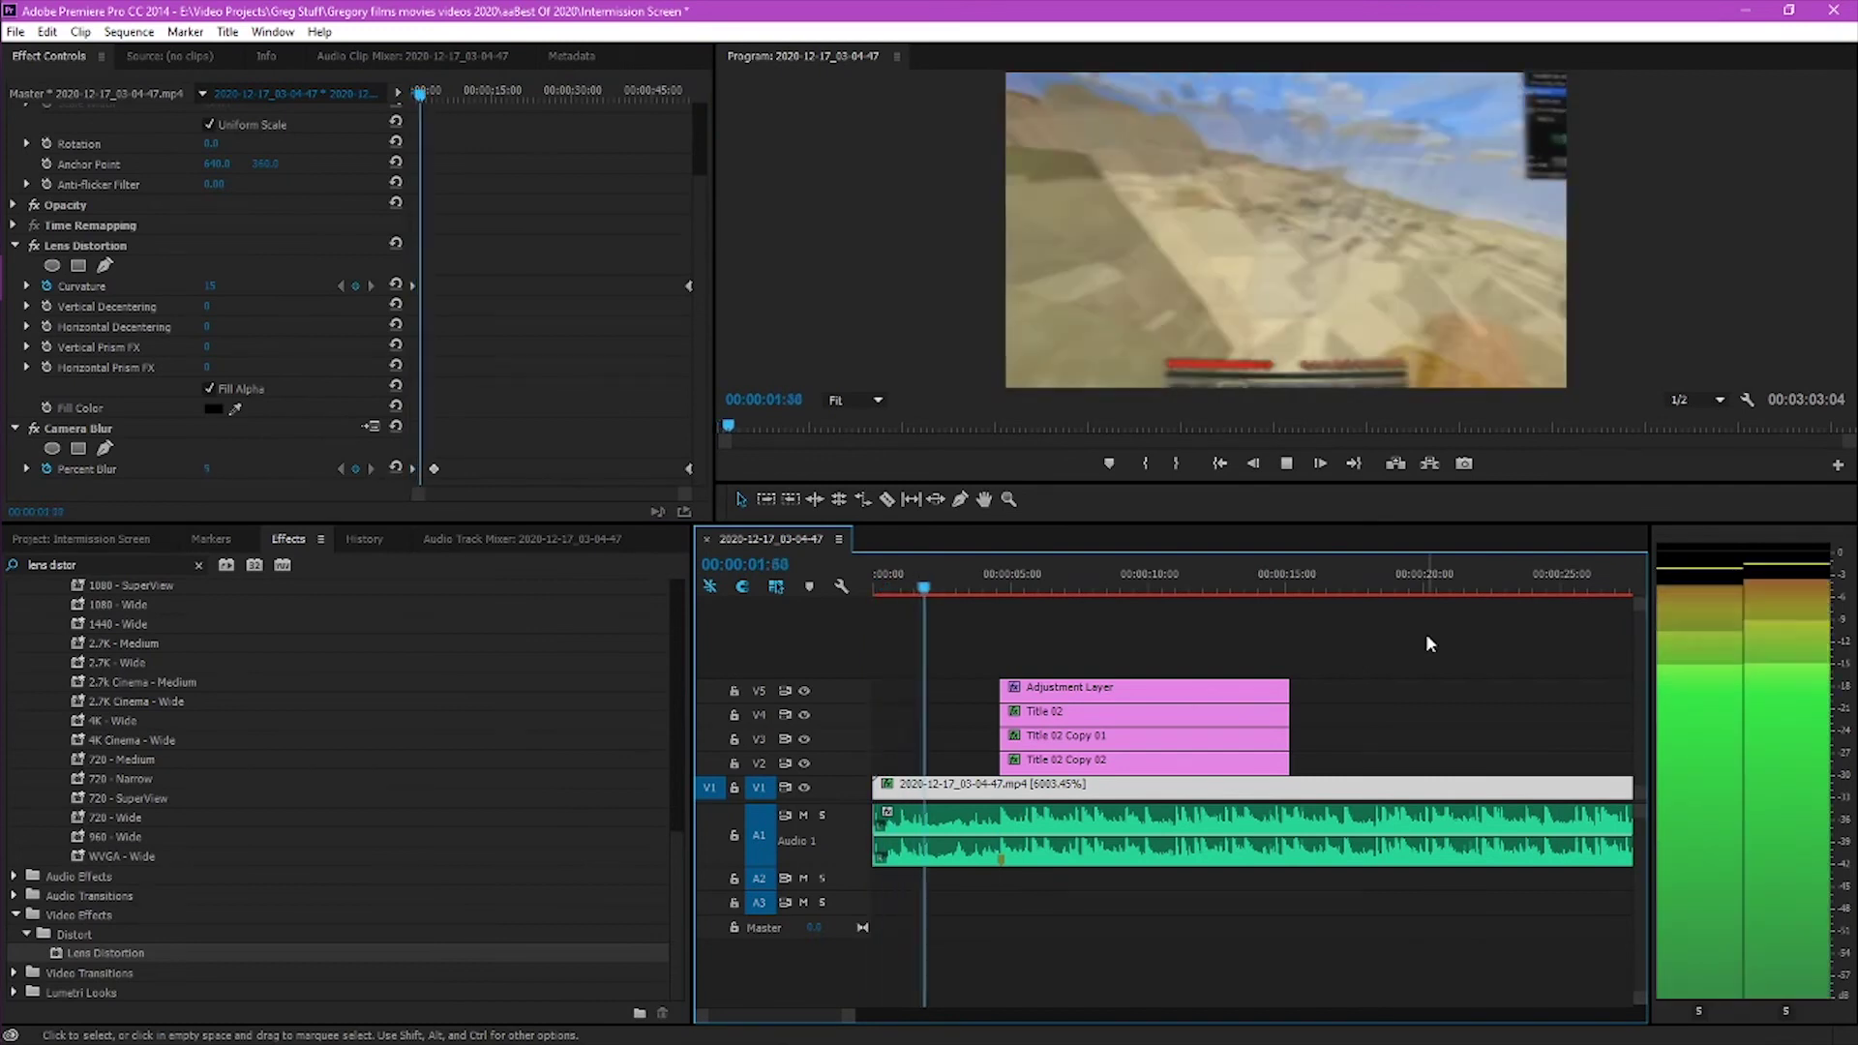
{"action": "key", "text": "space"}
Add a Percent Blur keyframe just before the titles, adjust its value at 00:00:04:35, and play the sequence from the start
{"action": "left_click", "coordinate": [355, 469]}
{"action": "left_click_drag", "start_coordinate": [440, 94], "coordinate": [436, 94]}
{"action": "left_click_drag", "start_coordinate": [1004, 587], "coordinate": [1000, 590]}
{"action": "left_click", "coordinate": [210, 470]}
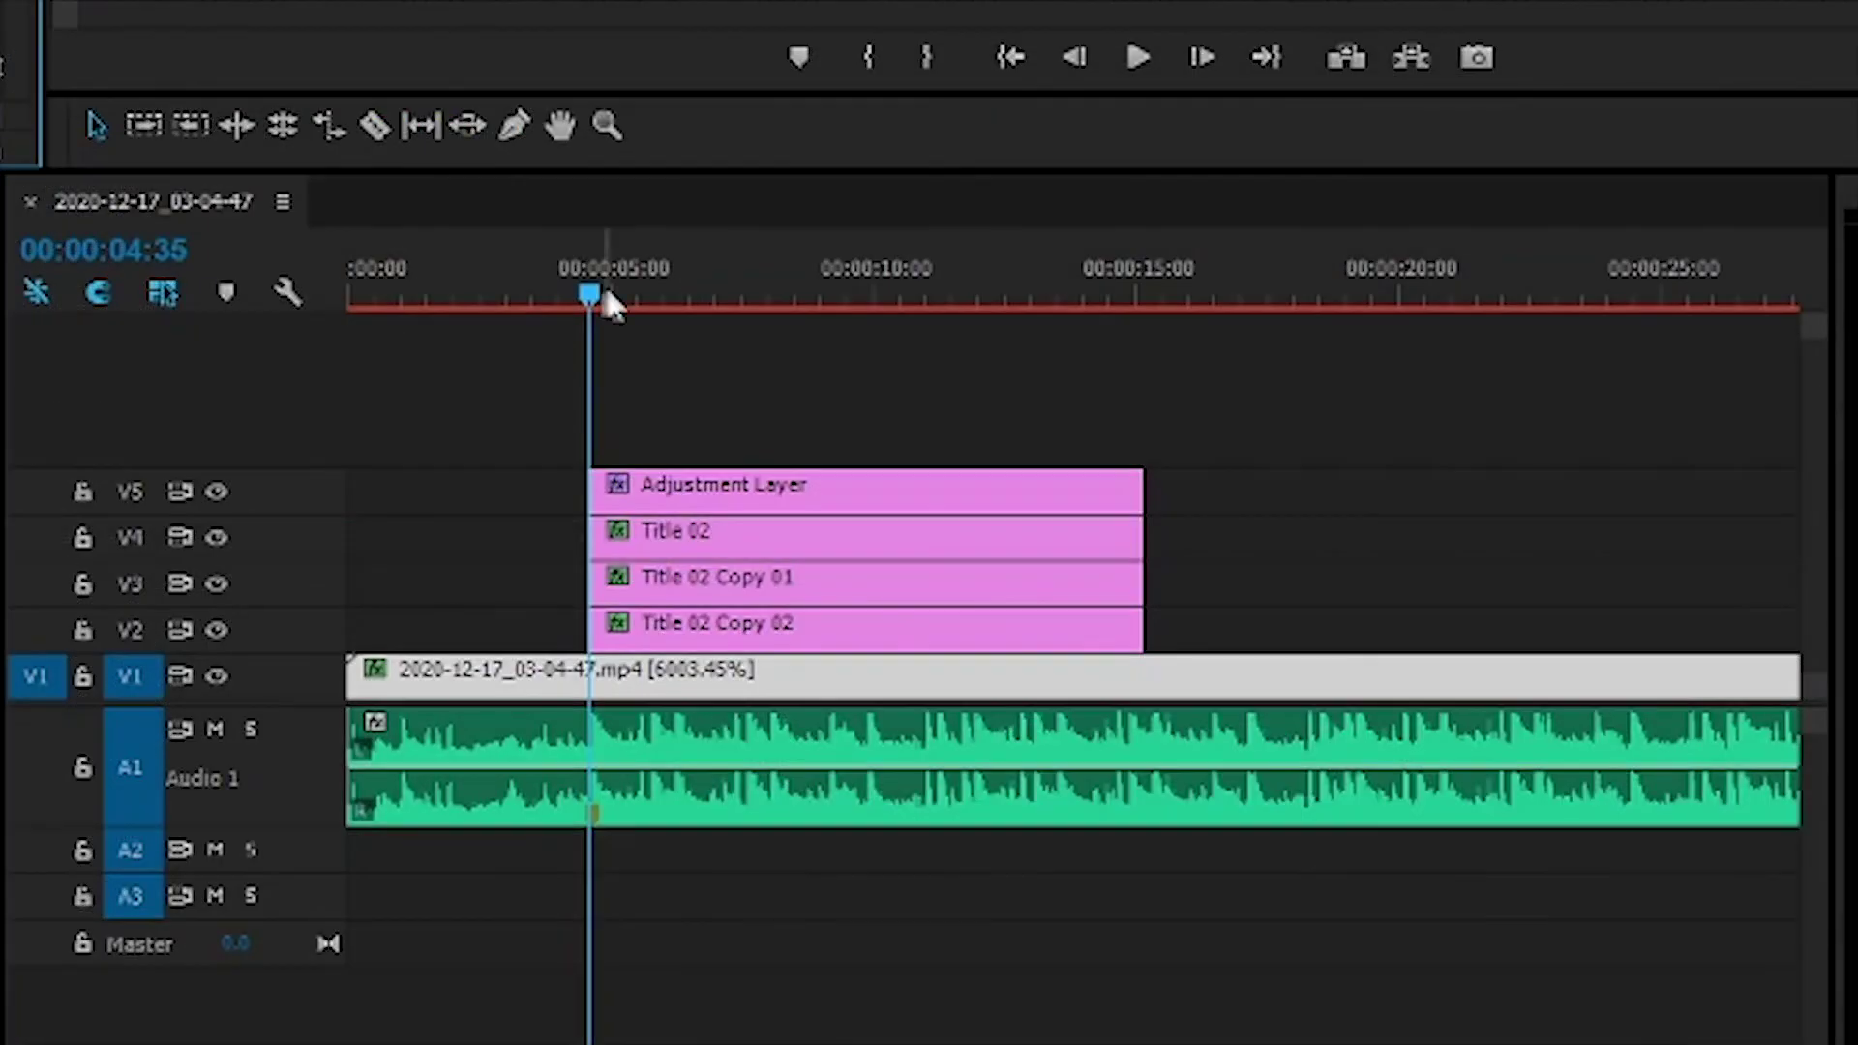
{"action": "left_click_drag", "start_coordinate": [600, 292], "coordinate": [341, 308]}
{"action": "key", "text": "space"}
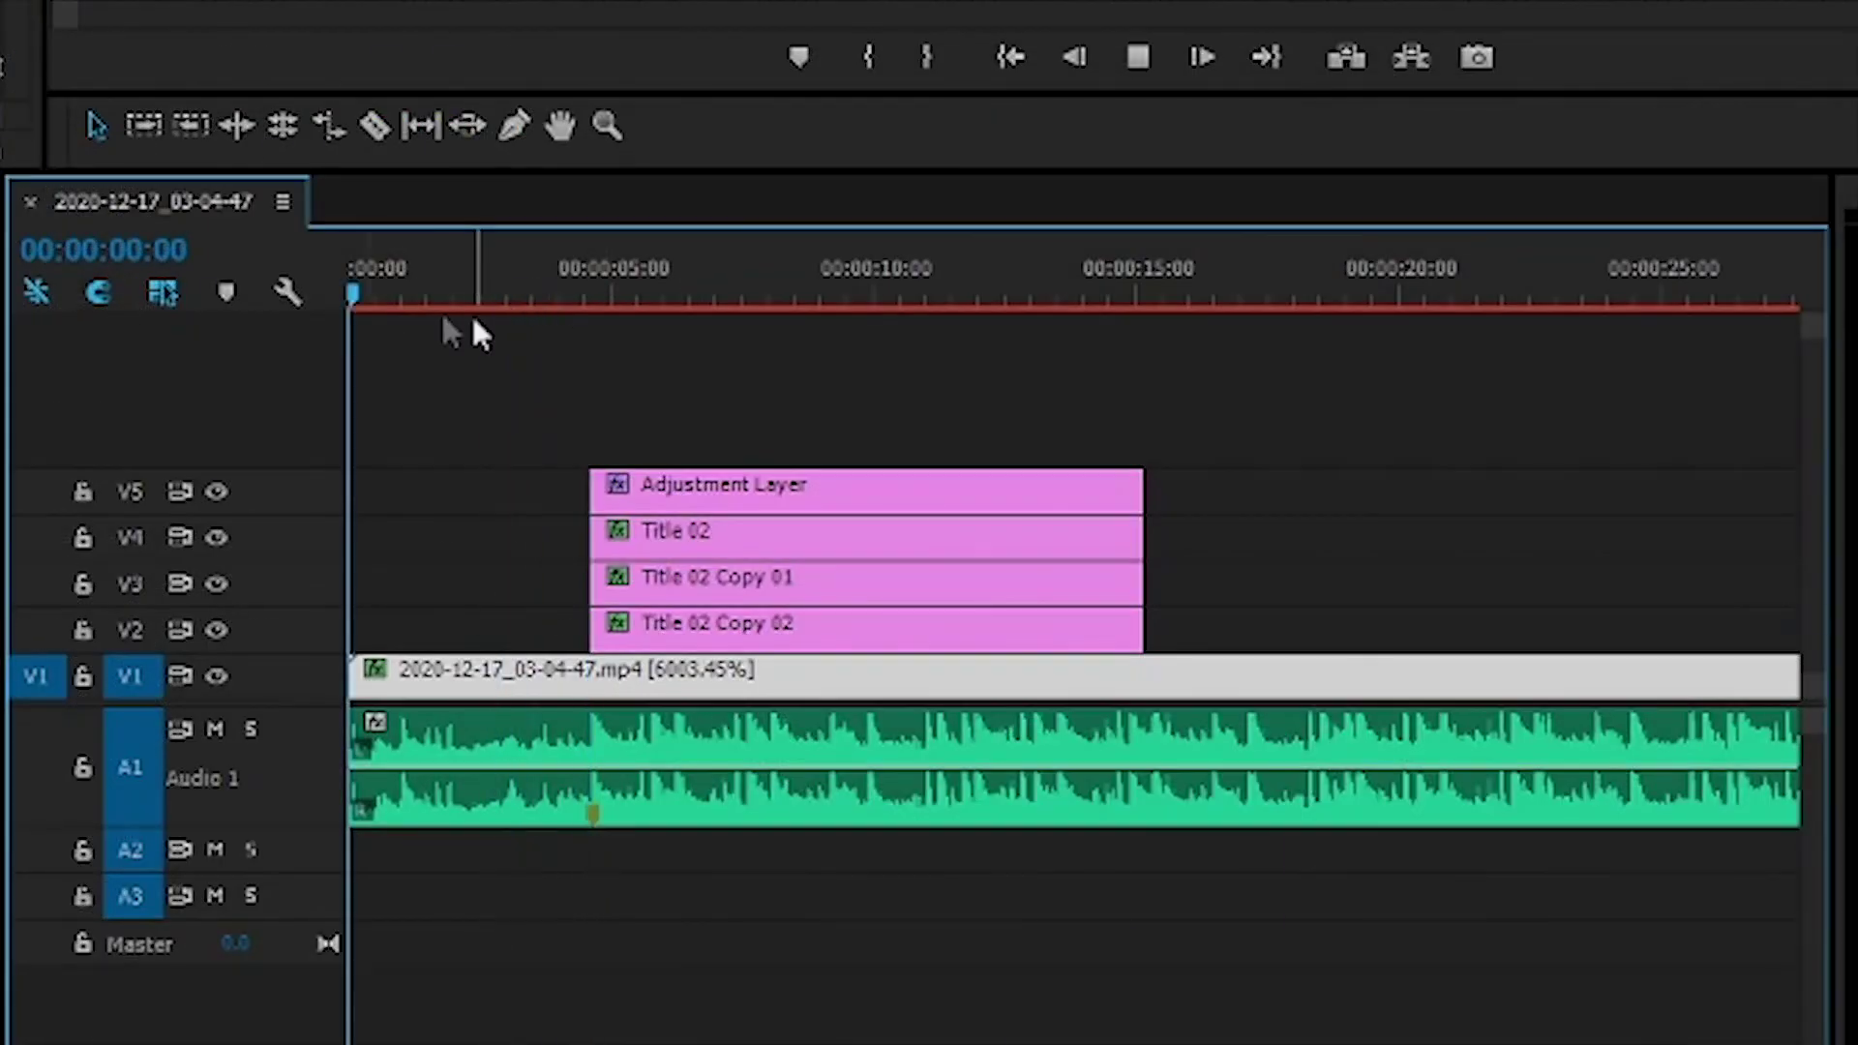